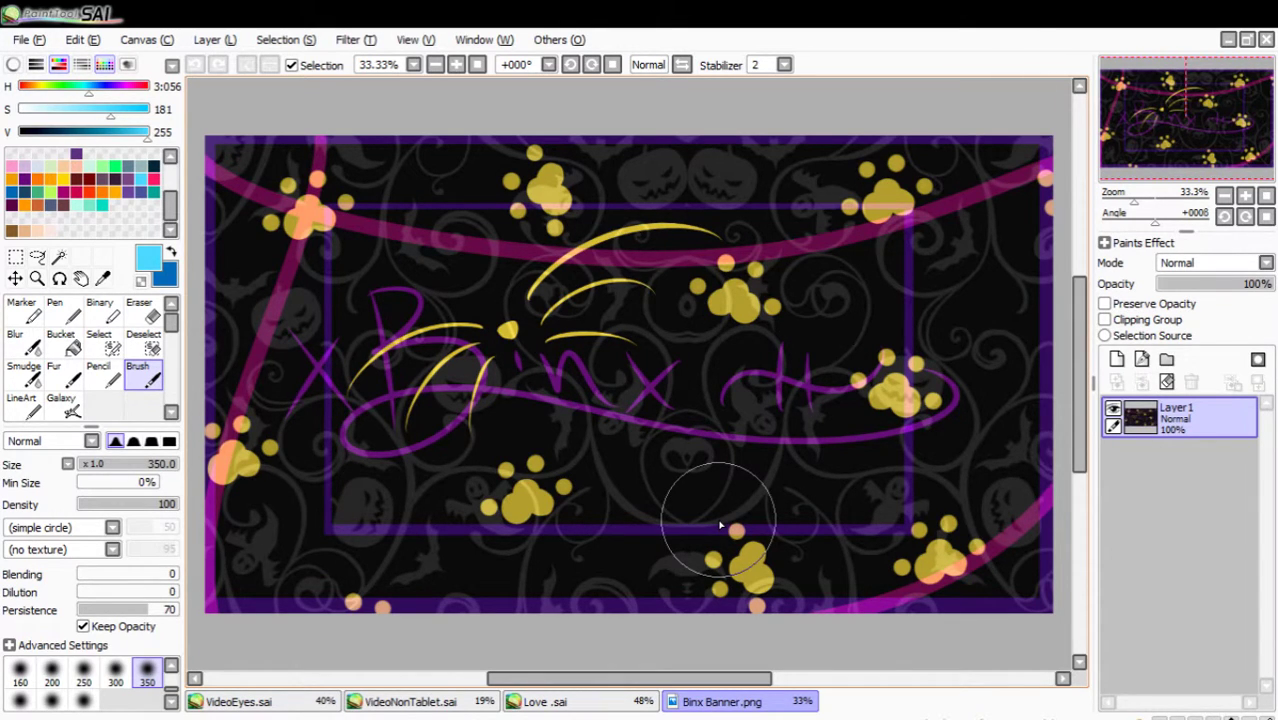
Switch to the VideoNonTablet.sai drawing and collapse the Set2 layer folder.
{"action": "left_click", "coordinate": [413, 702]}
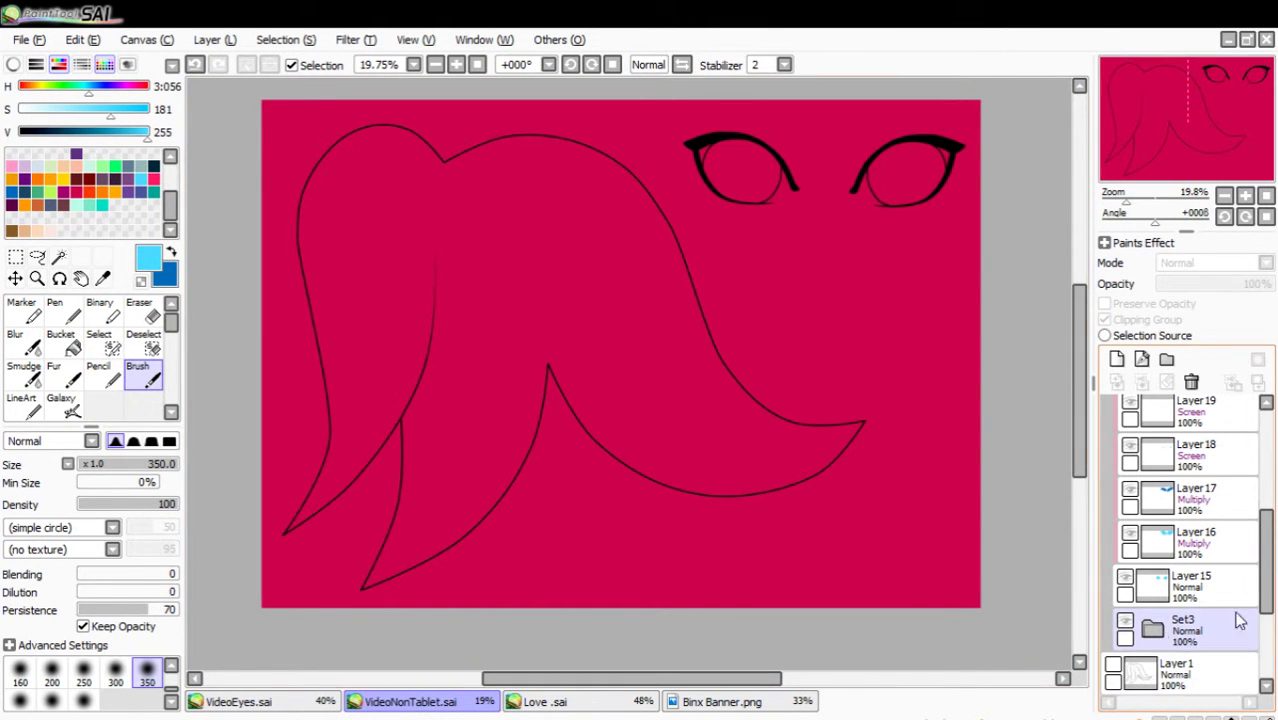
{"action": "scroll", "coordinate": [1190, 600], "scroll_direction": "up", "scroll_amount": 5}
{"action": "left_click_drag", "start_coordinate": [1267, 508], "coordinate": [1267, 490]}
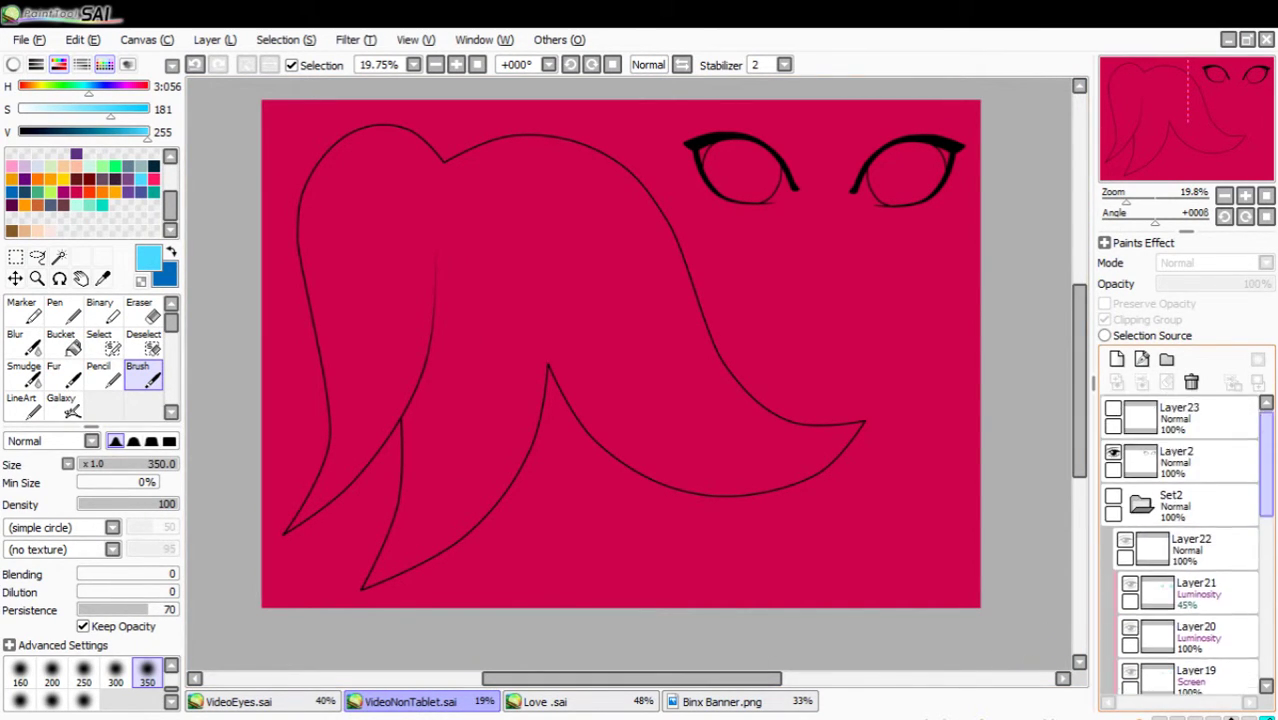
{"action": "left_click", "coordinate": [1145, 512]}
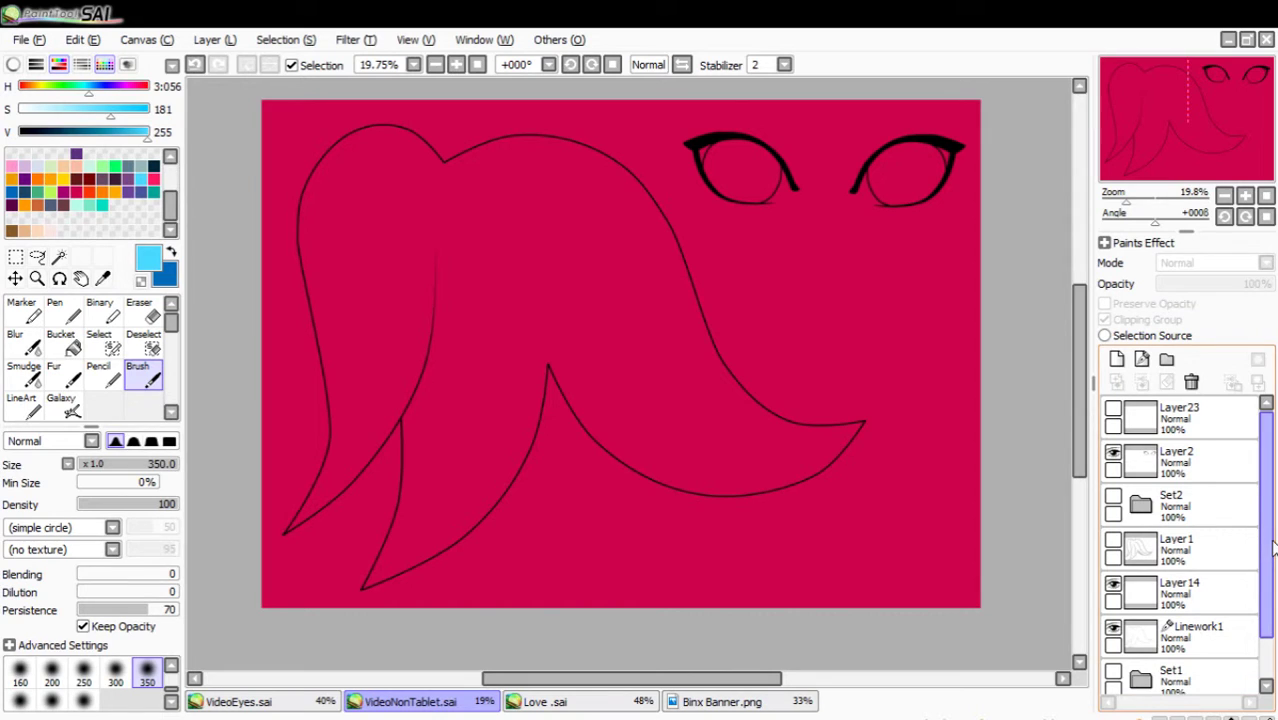
Add a new layer directly above the Set1 folder, beneath the hair linework layer.
{"action": "left_click_drag", "start_coordinate": [1272, 545], "coordinate": [1264, 627]}
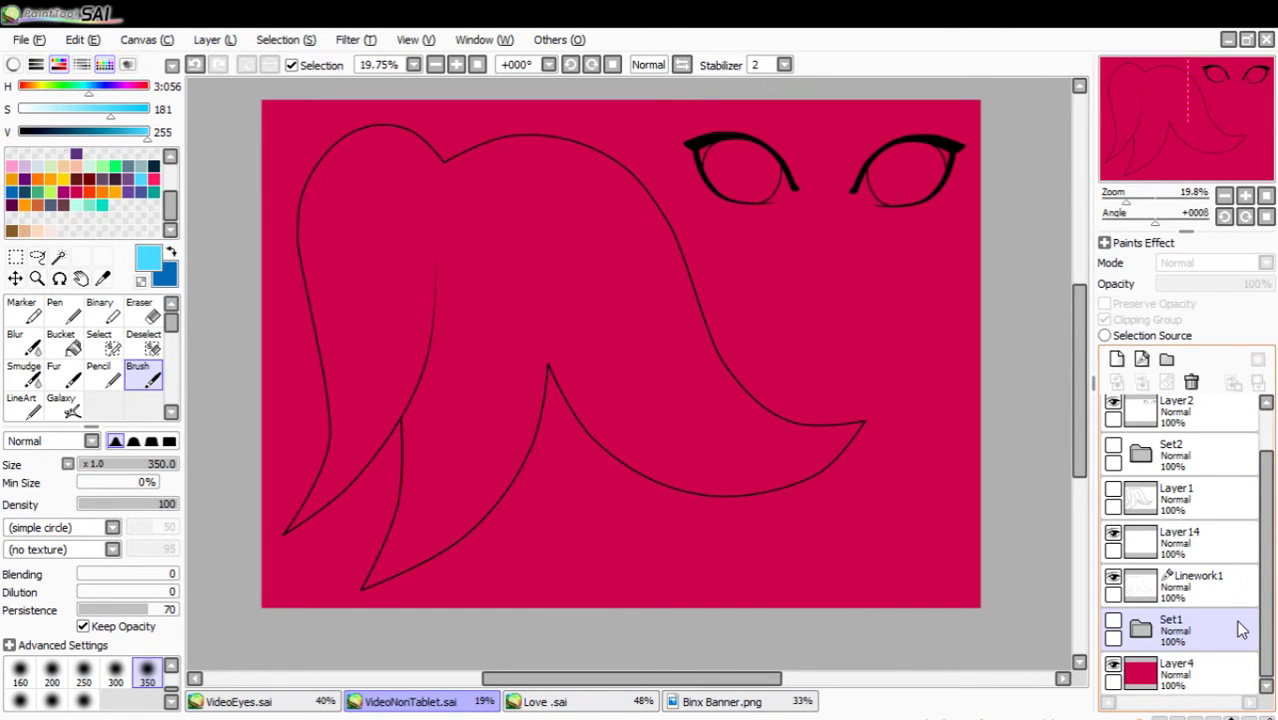
{"action": "left_click", "coordinate": [1240, 628]}
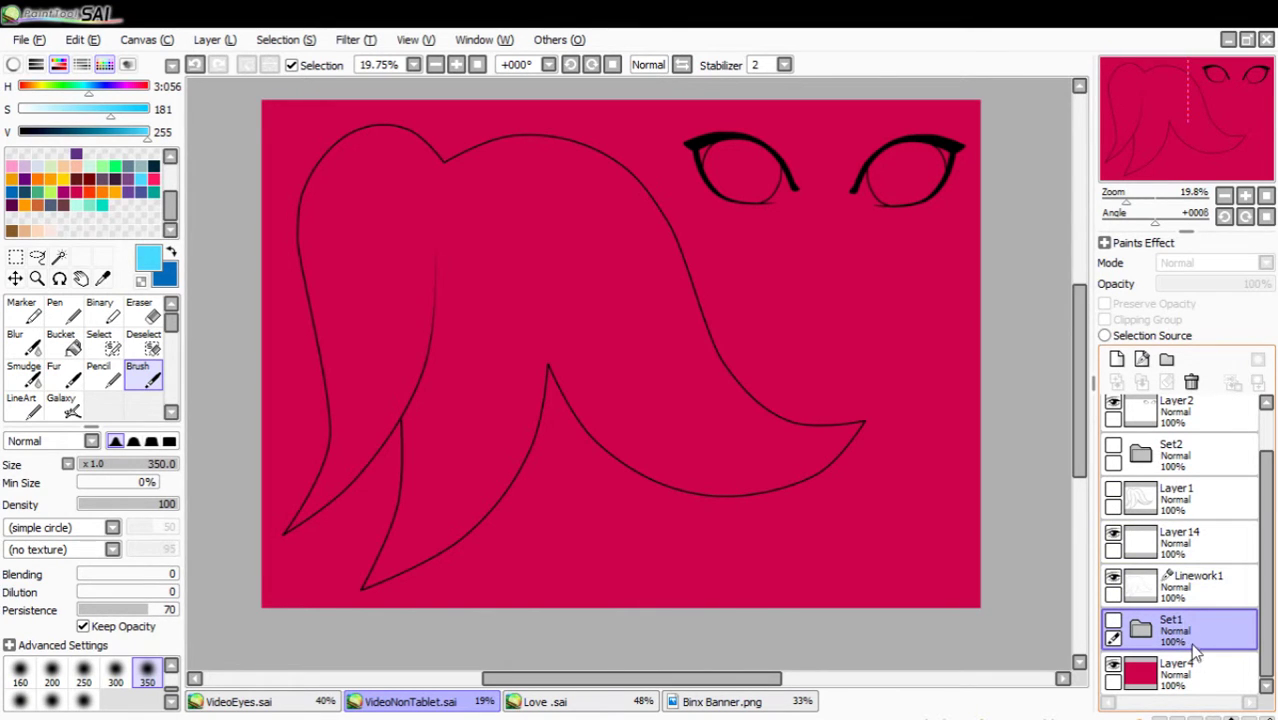
{"action": "left_click", "coordinate": [1117, 359]}
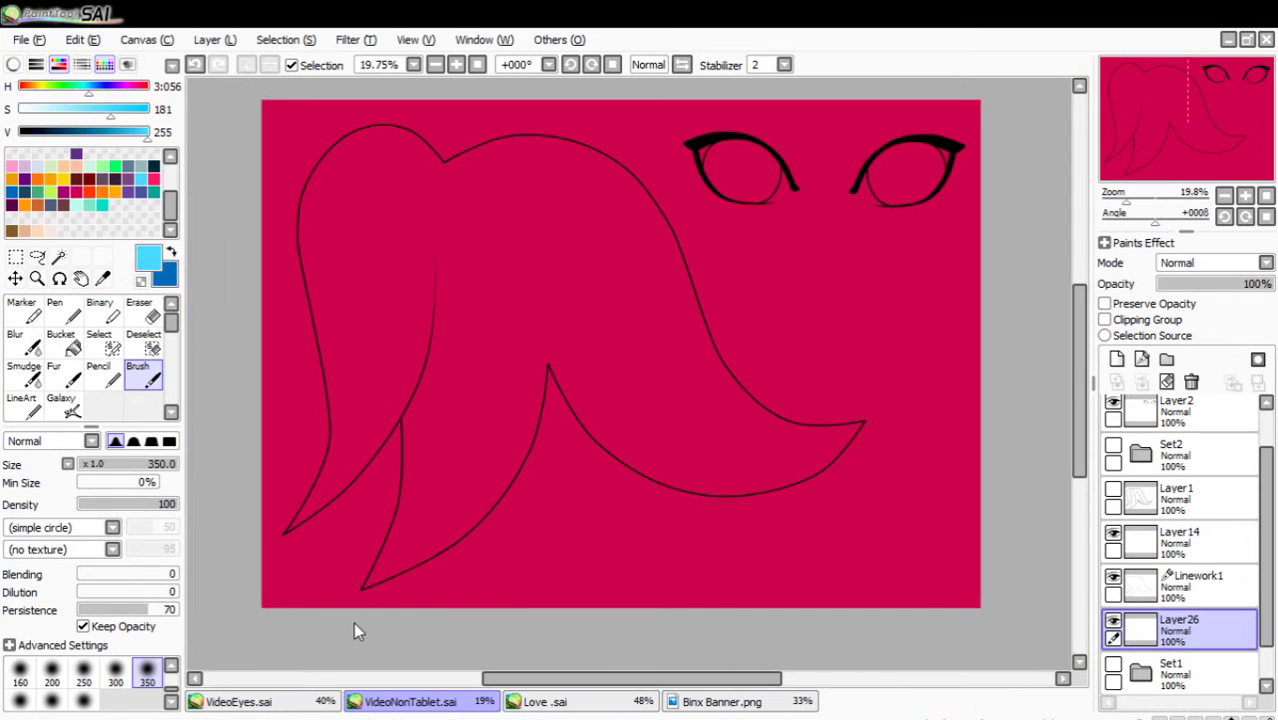
Cover the whole hair shape roughly in light blue using the Pencil at size 500 with the stabilizer set to 0.
{"action": "left_click", "coordinate": [111, 370]}
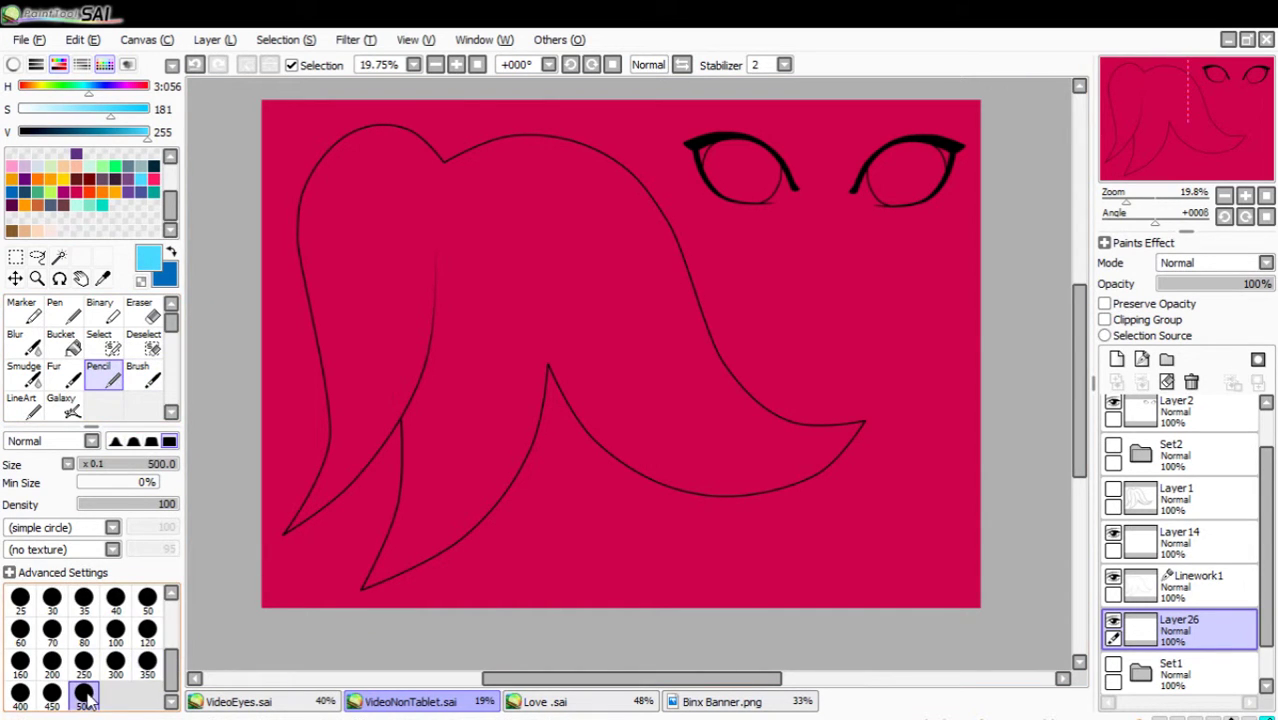
{"action": "mouse_move", "coordinate": [371, 162]}
{"action": "left_mouse_down"}
{"action": "mouse_move", "coordinate": [318, 440]}
{"action": "mouse_move", "coordinate": [413, 130]}
{"action": "mouse_move", "coordinate": [465, 153]}
{"action": "mouse_move", "coordinate": [531, 126]}
{"action": "mouse_move", "coordinate": [736, 334]}
{"action": "mouse_move", "coordinate": [739, 397]}
{"action": "mouse_move", "coordinate": [827, 416]}
{"action": "mouse_move", "coordinate": [845, 470]}
{"action": "left_mouse_up"}
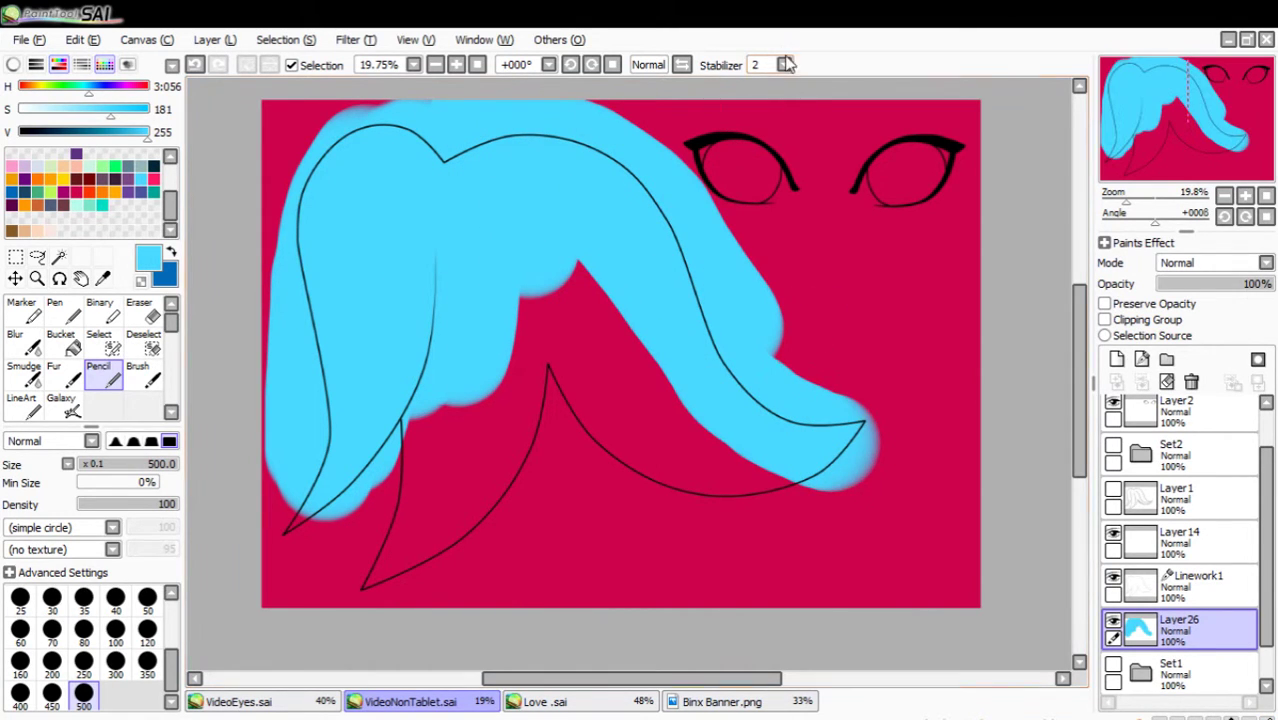
{"action": "scroll", "coordinate": [760, 75], "scroll_direction": "up", "scroll_amount": 2}
{"action": "mouse_move", "coordinate": [569, 231]}
{"action": "left_mouse_down"}
{"action": "mouse_move", "coordinate": [551, 290]}
{"action": "mouse_move", "coordinate": [588, 435]}
{"action": "mouse_move", "coordinate": [553, 376]}
{"action": "mouse_move", "coordinate": [659, 477]}
{"action": "mouse_move", "coordinate": [748, 495]}
{"action": "mouse_move", "coordinate": [859, 493]}
{"action": "mouse_move", "coordinate": [665, 365]}
{"action": "mouse_move", "coordinate": [607, 306]}
{"action": "mouse_move", "coordinate": [509, 377]}
{"action": "mouse_move", "coordinate": [421, 532]}
{"action": "mouse_move", "coordinate": [411, 485]}
{"action": "mouse_move", "coordinate": [433, 378]}
{"action": "mouse_move", "coordinate": [468, 312]}
{"action": "mouse_move", "coordinate": [517, 408]}
{"action": "mouse_move", "coordinate": [460, 527]}
{"action": "mouse_move", "coordinate": [504, 438]}
{"action": "mouse_move", "coordinate": [353, 586]}
{"action": "mouse_move", "coordinate": [315, 550]}
{"action": "mouse_move", "coordinate": [353, 274]}
{"action": "mouse_move", "coordinate": [317, 77]}
{"action": "mouse_move", "coordinate": [402, 63]}
{"action": "mouse_move", "coordinate": [349, 109]}
{"action": "mouse_move", "coordinate": [337, 341]}
{"action": "mouse_move", "coordinate": [385, 182]}
{"action": "left_mouse_up"}
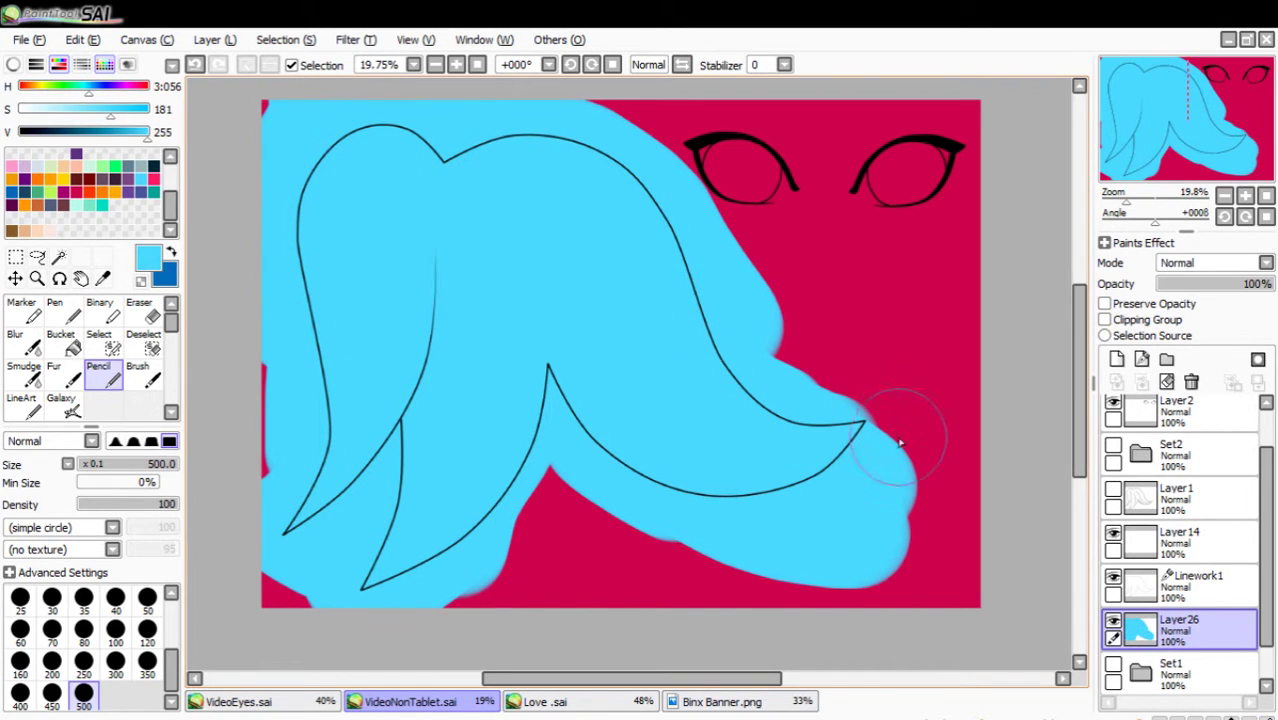
{"action": "left_click_drag", "start_coordinate": [903, 422], "coordinate": [736, 474]}
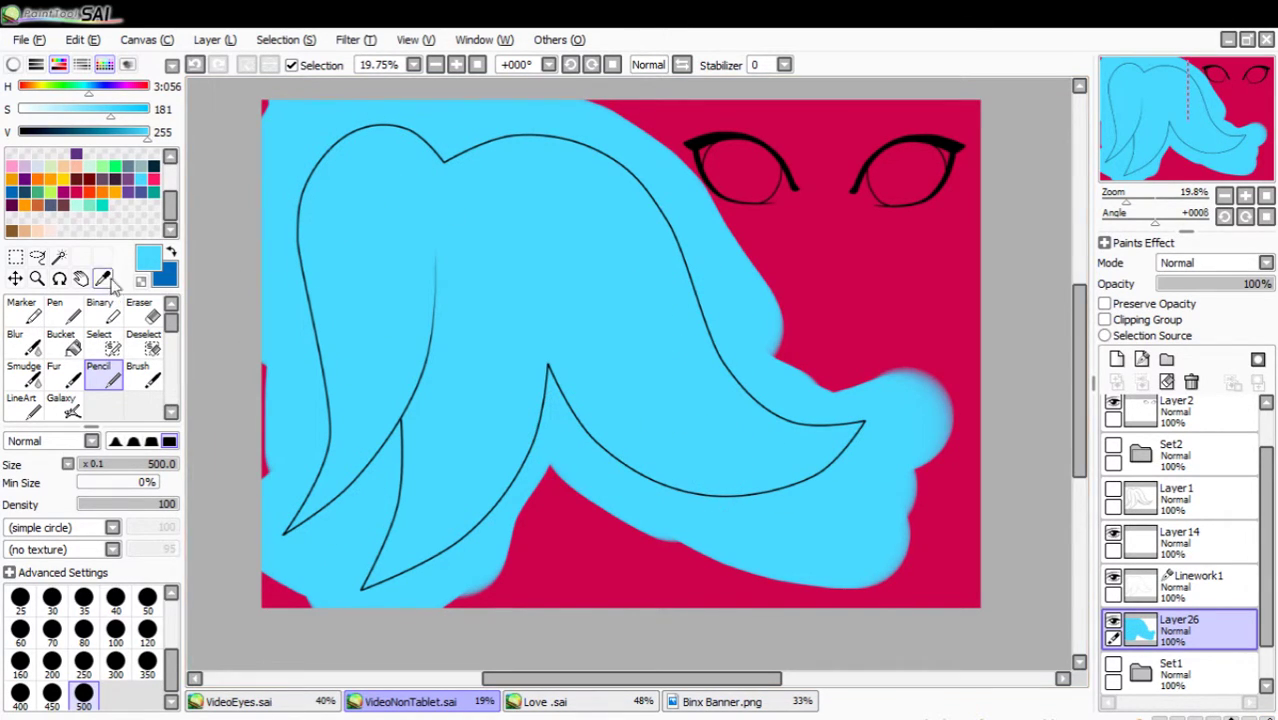
Select the area outside the hair outline with the Magic Wand on Linework1, and make Layer26 the active layer again.
{"action": "left_click", "coordinate": [58, 258]}
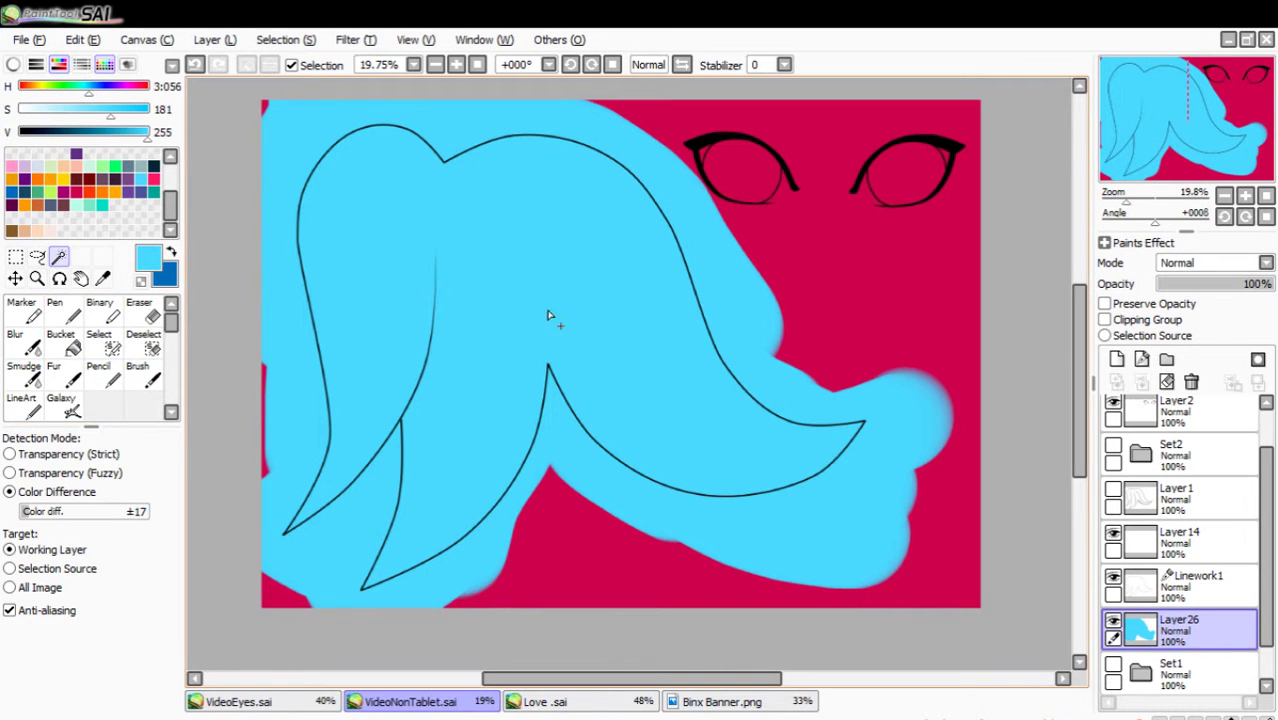
{"action": "left_click", "coordinate": [1204, 585]}
{"action": "left_click", "coordinate": [613, 571]}
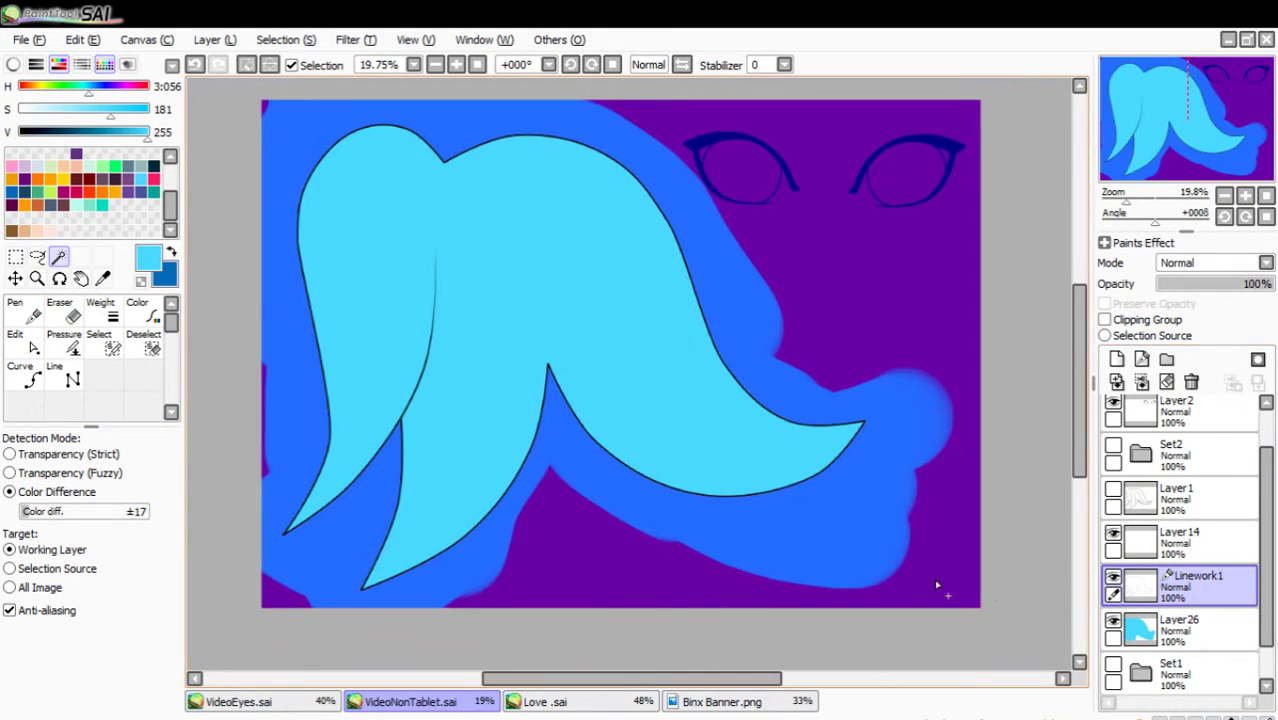
{"action": "left_click", "coordinate": [1183, 641]}
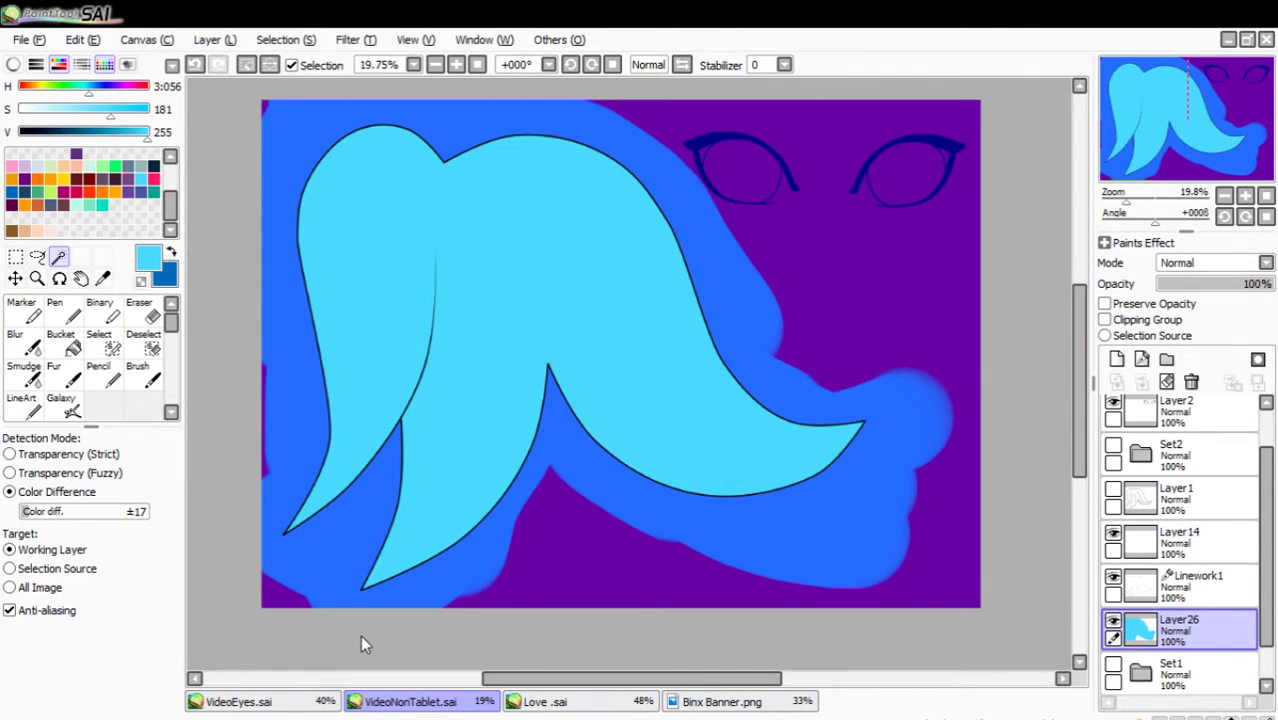
Erase the light blue paint outside the hair outline within the selection, and deselect.
{"action": "left_click", "coordinate": [138, 311]}
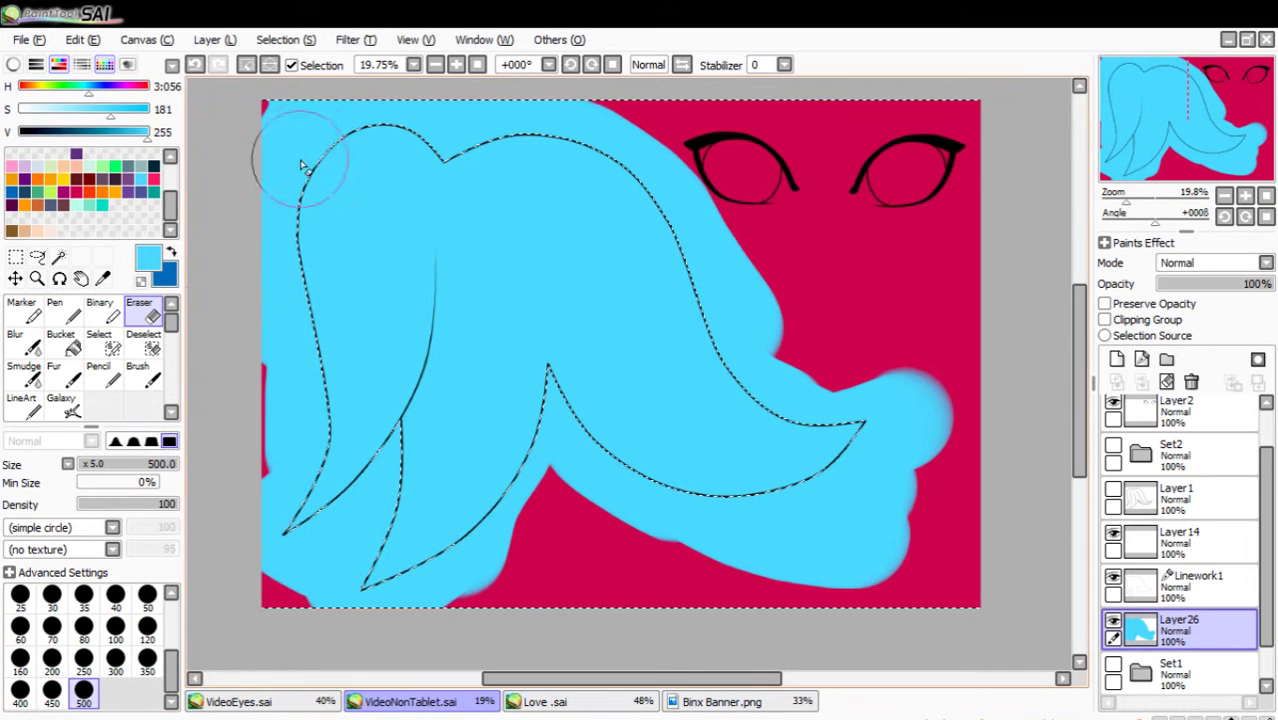
{"action": "mouse_move", "coordinate": [300, 165]}
{"action": "left_mouse_down"}
{"action": "mouse_move", "coordinate": [314, 130]}
{"action": "mouse_move", "coordinate": [270, 160]}
{"action": "mouse_move", "coordinate": [330, 112]}
{"action": "mouse_move", "coordinate": [269, 398]}
{"action": "mouse_move", "coordinate": [273, 505]}
{"action": "mouse_move", "coordinate": [301, 416]}
{"action": "mouse_move", "coordinate": [351, 387]}
{"action": "mouse_move", "coordinate": [420, 373]}
{"action": "mouse_move", "coordinate": [387, 493]}
{"action": "mouse_move", "coordinate": [464, 385]}
{"action": "mouse_move", "coordinate": [456, 559]}
{"action": "mouse_move", "coordinate": [562, 376]}
{"action": "mouse_move", "coordinate": [593, 491]}
{"action": "mouse_move", "coordinate": [586, 560]}
{"action": "mouse_move", "coordinate": [566, 412]}
{"action": "mouse_move", "coordinate": [431, 592]}
{"action": "mouse_move", "coordinate": [365, 650]}
{"action": "mouse_move", "coordinate": [583, 530]}
{"action": "mouse_move", "coordinate": [622, 491]}
{"action": "mouse_move", "coordinate": [746, 544]}
{"action": "mouse_move", "coordinate": [887, 540]}
{"action": "mouse_move", "coordinate": [866, 526]}
{"action": "mouse_move", "coordinate": [635, 527]}
{"action": "mouse_move", "coordinate": [744, 511]}
{"action": "mouse_move", "coordinate": [868, 400]}
{"action": "mouse_move", "coordinate": [888, 436]}
{"action": "mouse_move", "coordinate": [761, 408]}
{"action": "mouse_move", "coordinate": [726, 371]}
{"action": "mouse_move", "coordinate": [706, 288]}
{"action": "mouse_move", "coordinate": [776, 379]}
{"action": "mouse_move", "coordinate": [642, 162]}
{"action": "mouse_move", "coordinate": [469, 102]}
{"action": "mouse_move", "coordinate": [397, 155]}
{"action": "mouse_move", "coordinate": [476, 148]}
{"action": "left_mouse_up"}
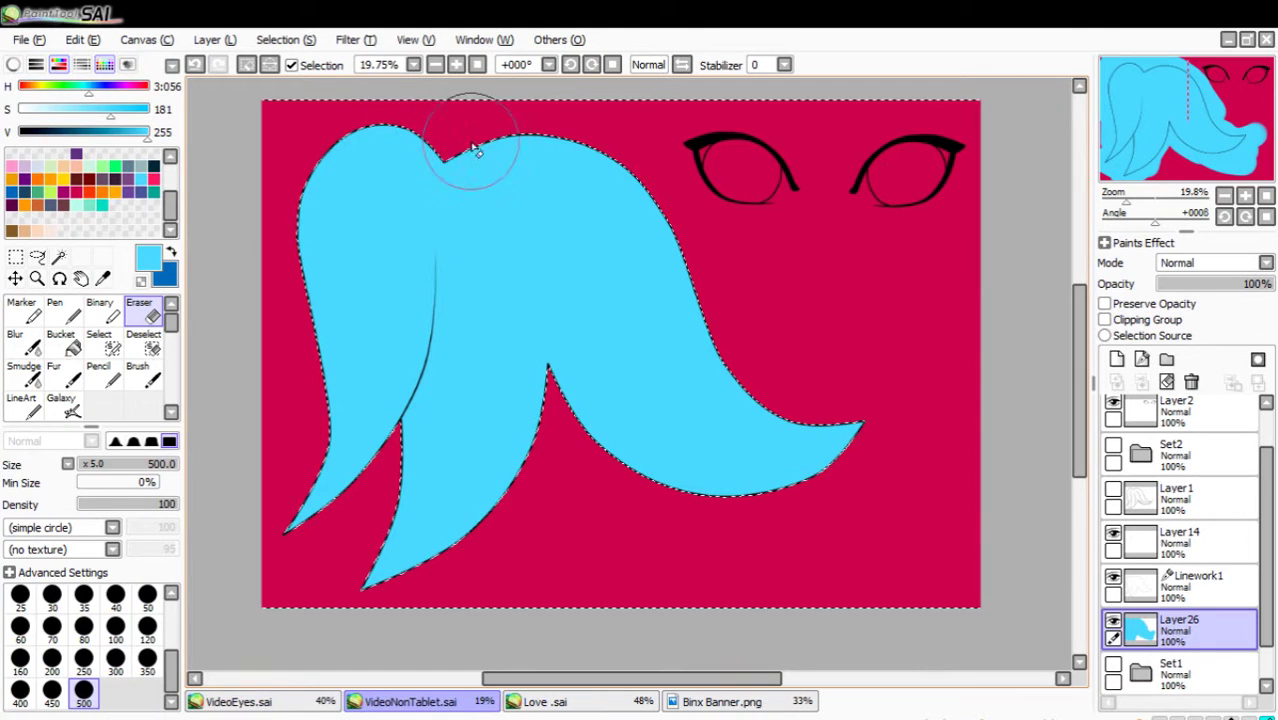
{"action": "key", "text": "ctrl+d"}
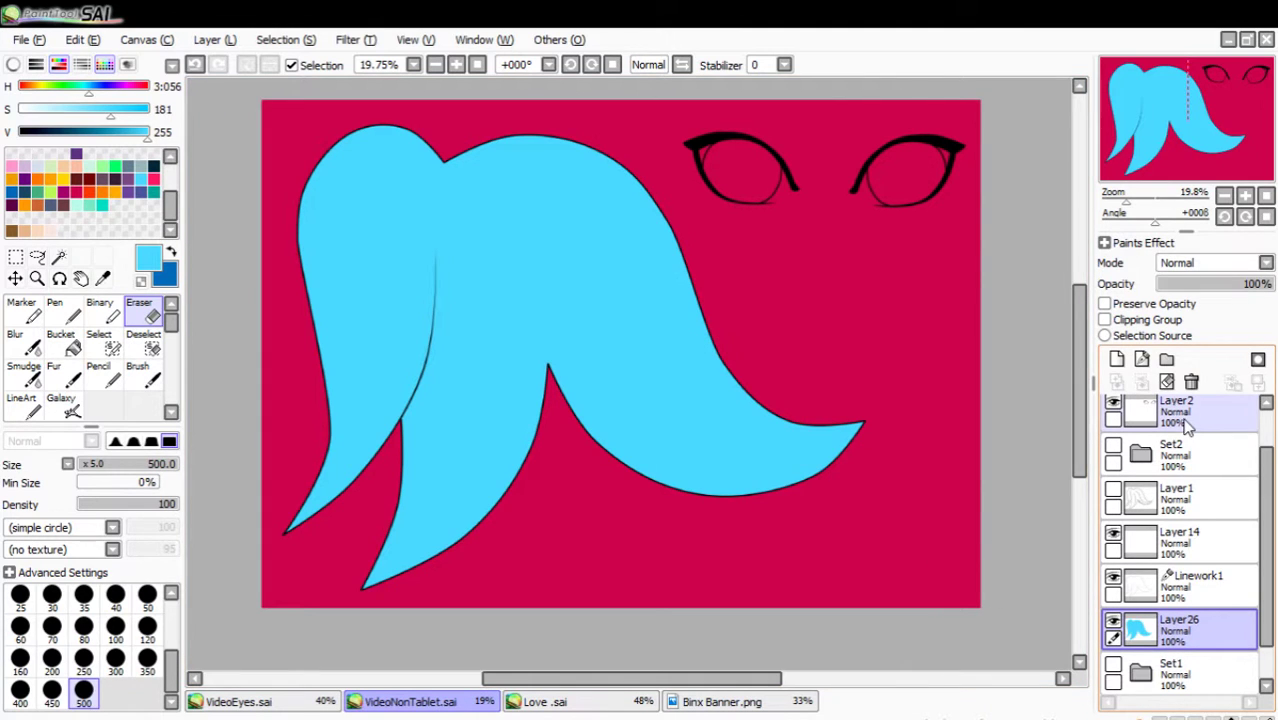
Put the light blue base layer into a new folder and add a clipped layer in Multiply mode above it.
{"action": "left_click", "coordinate": [1166, 358]}
{"action": "left_click_drag", "start_coordinate": [1190, 683], "coordinate": [1204, 627]}
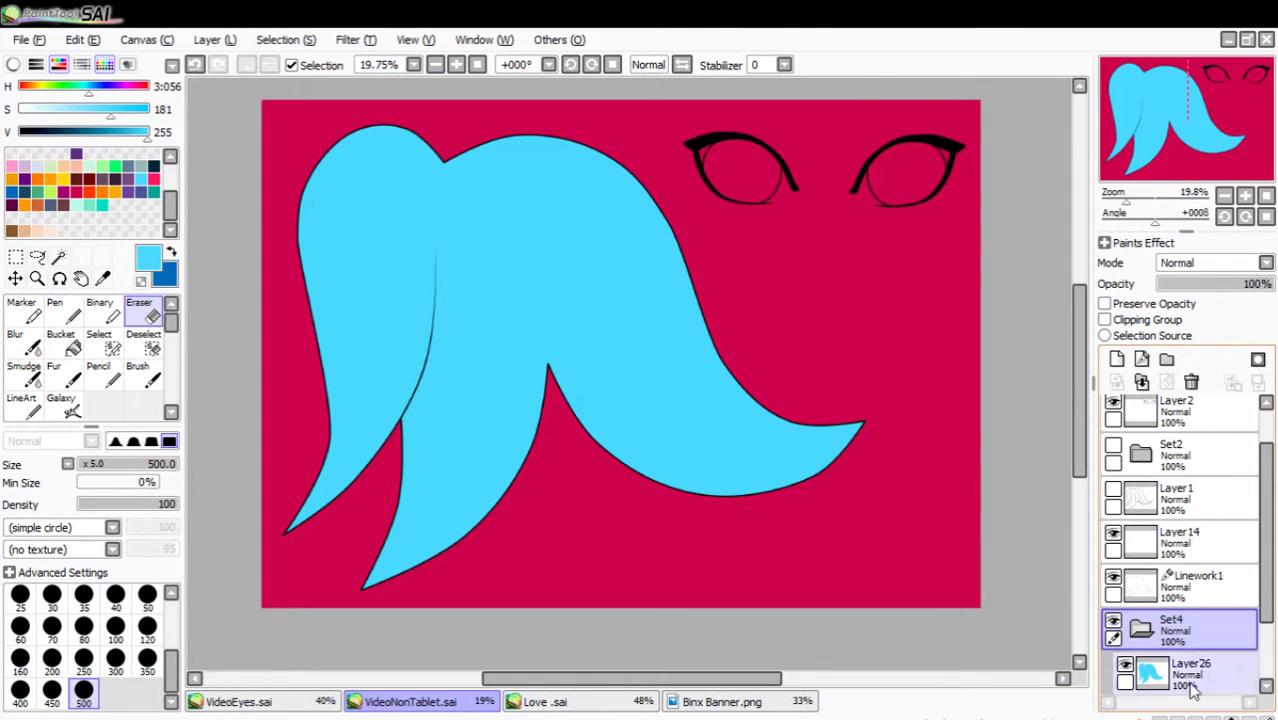
{"action": "left_click", "coordinate": [1116, 358]}
{"action": "left_click", "coordinate": [1122, 321]}
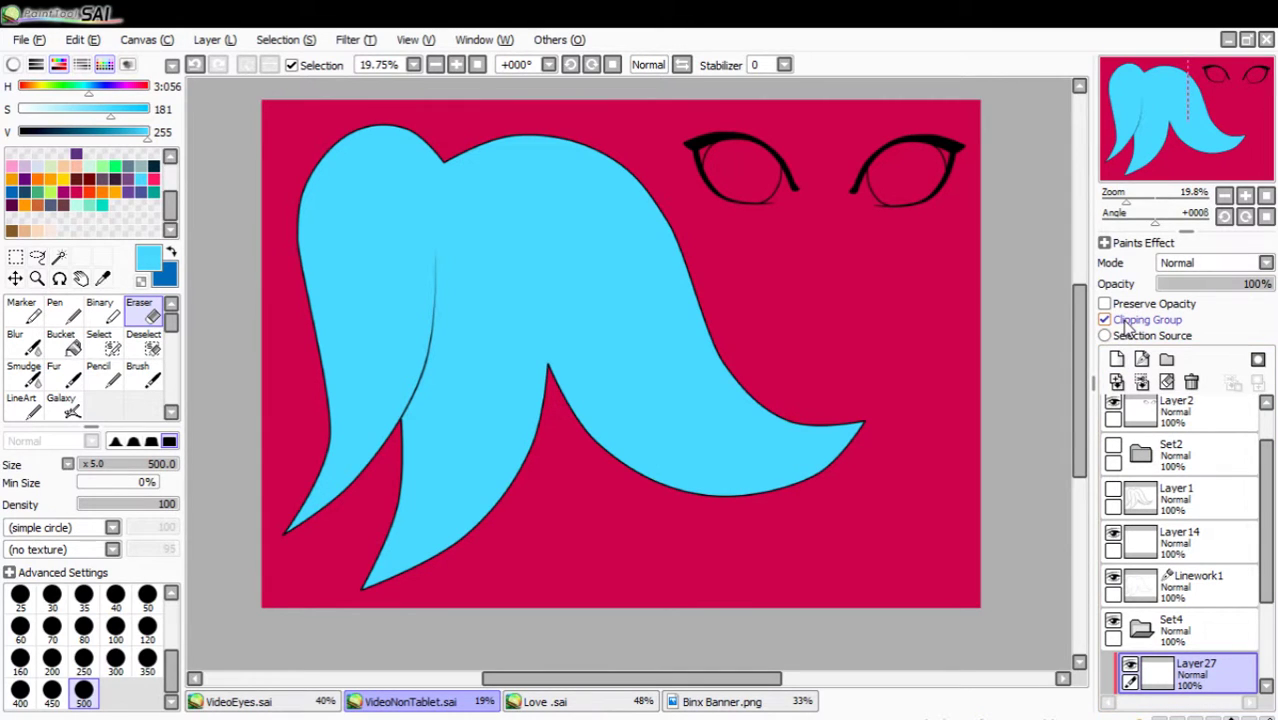
{"action": "left_click", "coordinate": [1196, 265]}
{"action": "left_click", "coordinate": [1190, 305]}
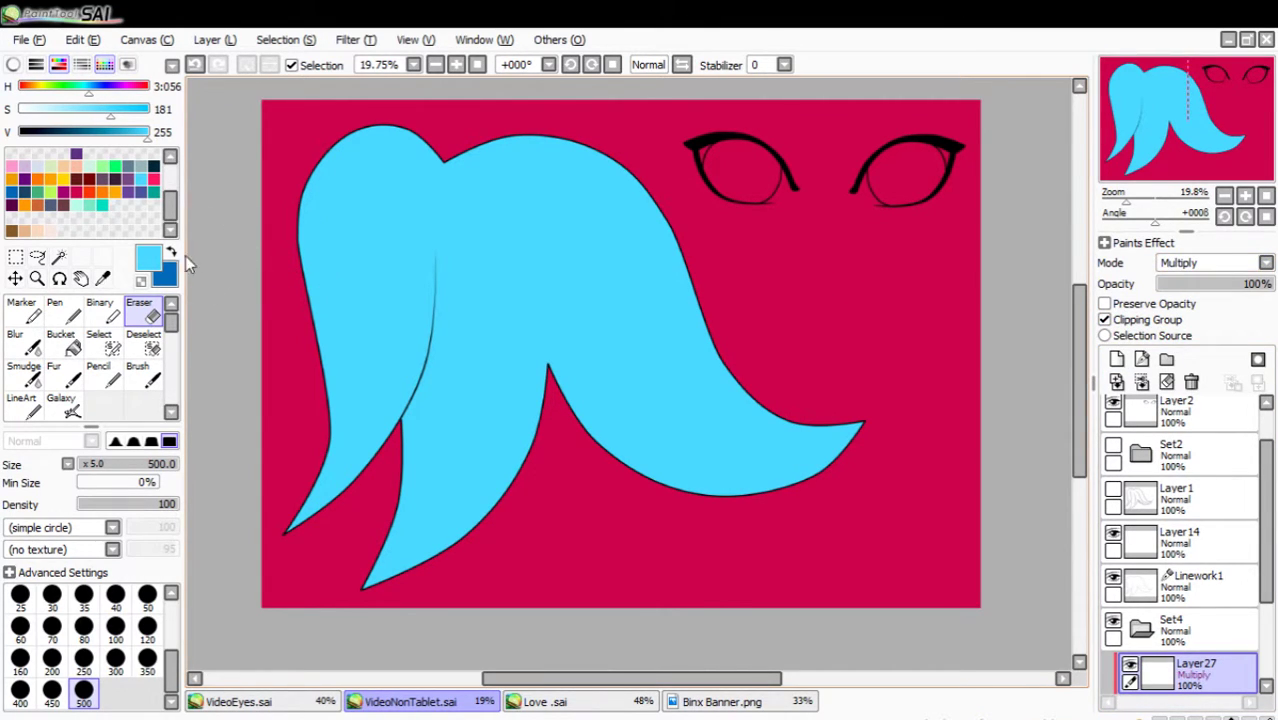
Paint dark blue shading along the hair's edges, tips and inner folds using the Brush at size 350.
{"action": "left_click", "coordinate": [171, 254]}
{"action": "left_click", "coordinate": [157, 384]}
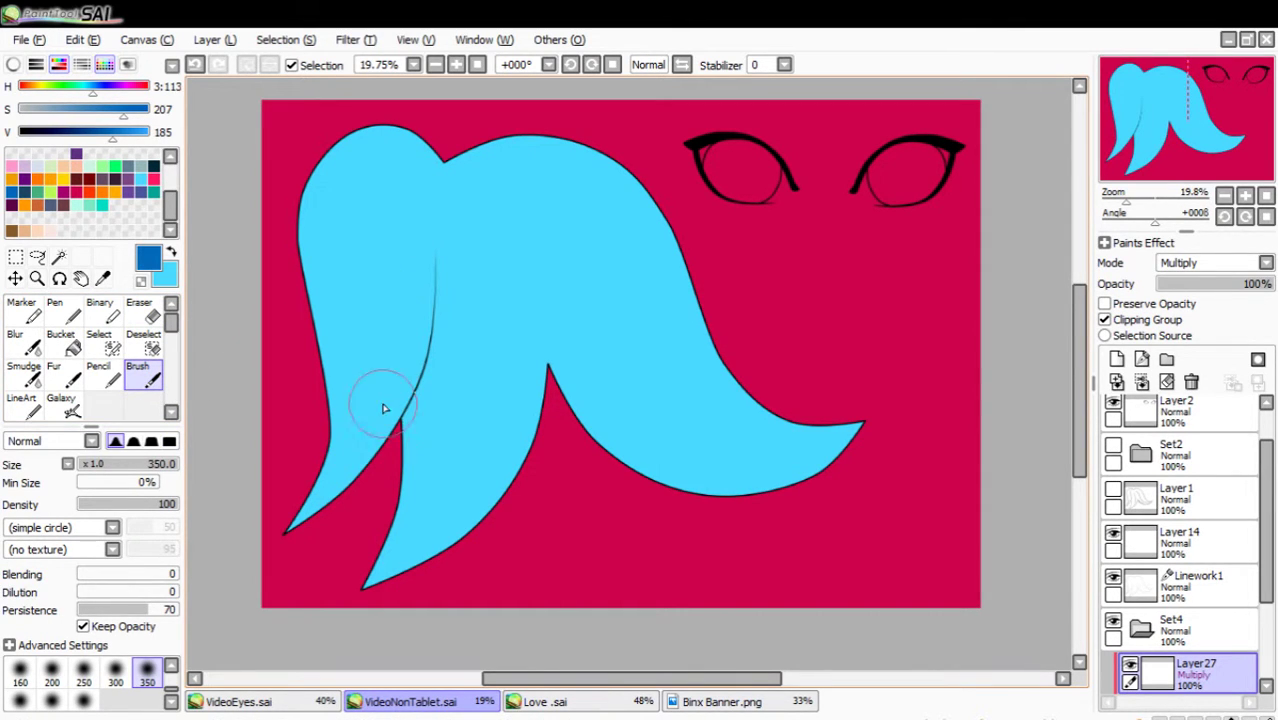
{"action": "mouse_move", "coordinate": [436, 261]}
{"action": "left_mouse_down"}
{"action": "mouse_move", "coordinate": [403, 407]}
{"action": "mouse_move", "coordinate": [378, 450]}
{"action": "mouse_move", "coordinate": [402, 384]}
{"action": "mouse_move", "coordinate": [326, 537]}
{"action": "mouse_move", "coordinate": [293, 556]}
{"action": "mouse_move", "coordinate": [324, 479]}
{"action": "mouse_move", "coordinate": [282, 277]}
{"action": "mouse_move", "coordinate": [290, 217]}
{"action": "mouse_move", "coordinate": [319, 150]}
{"action": "mouse_move", "coordinate": [386, 119]}
{"action": "mouse_move", "coordinate": [443, 162]}
{"action": "mouse_move", "coordinate": [479, 144]}
{"action": "mouse_move", "coordinate": [575, 150]}
{"action": "mouse_move", "coordinate": [666, 191]}
{"action": "mouse_move", "coordinate": [774, 396]}
{"action": "mouse_move", "coordinate": [814, 424]}
{"action": "mouse_move", "coordinate": [863, 422]}
{"action": "mouse_move", "coordinate": [876, 406]}
{"action": "mouse_move", "coordinate": [855, 443]}
{"action": "mouse_move", "coordinate": [773, 486]}
{"action": "mouse_move", "coordinate": [622, 478]}
{"action": "left_mouse_up"}
{"action": "mouse_move", "coordinate": [582, 437]}
{"action": "left_mouse_down"}
{"action": "mouse_move", "coordinate": [556, 397]}
{"action": "mouse_move", "coordinate": [547, 334]}
{"action": "mouse_move", "coordinate": [545, 395]}
{"action": "mouse_move", "coordinate": [500, 543]}
{"action": "mouse_move", "coordinate": [529, 414]}
{"action": "mouse_move", "coordinate": [420, 589]}
{"action": "mouse_move", "coordinate": [347, 634]}
{"action": "mouse_move", "coordinate": [400, 565]}
{"action": "mouse_move", "coordinate": [358, 589]}
{"action": "mouse_move", "coordinate": [410, 447]}
{"action": "left_mouse_up"}
{"action": "left_click_drag", "start_coordinate": [674, 210], "coordinate": [774, 422]}
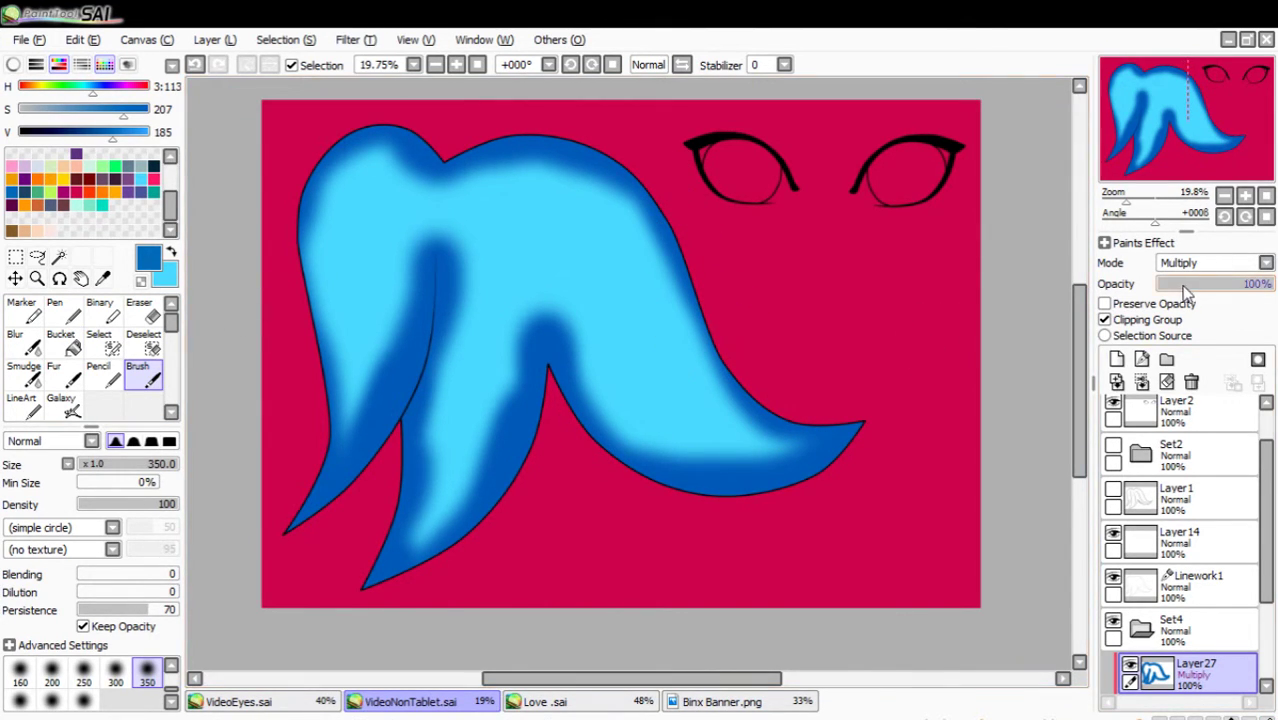
Blend the dark blue shading into the light blue hair base with the Smudge tool at size 350.
{"action": "scroll", "coordinate": [1190, 520], "scroll_direction": "down", "scroll_amount": 3}
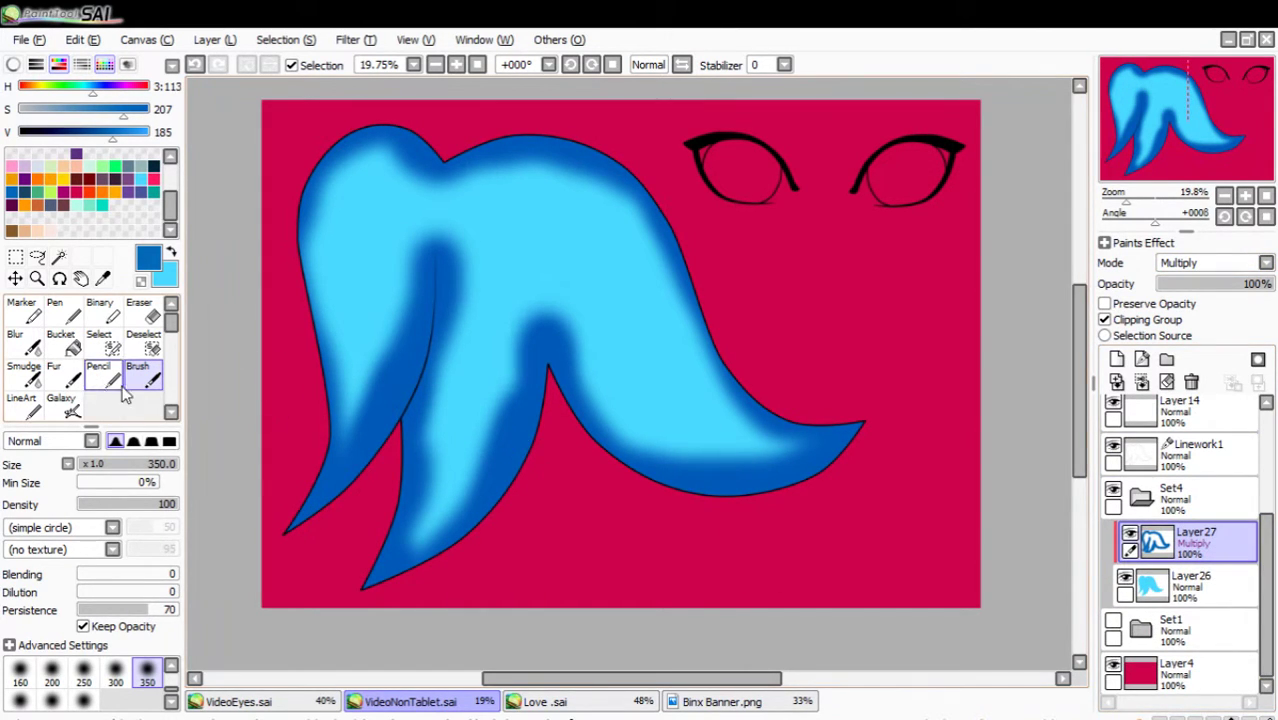
{"action": "left_click", "coordinate": [40, 380]}
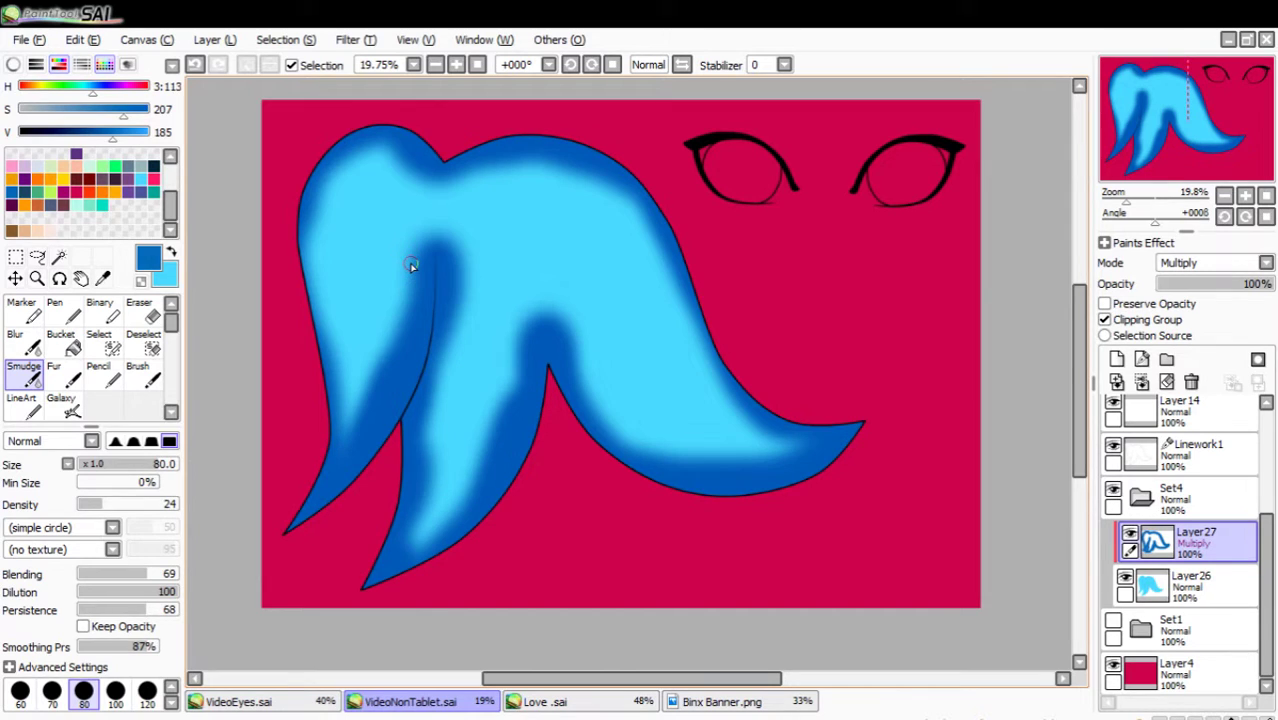
{"action": "left_click", "coordinate": [171, 702]}
{"action": "left_click", "coordinate": [147, 690]}
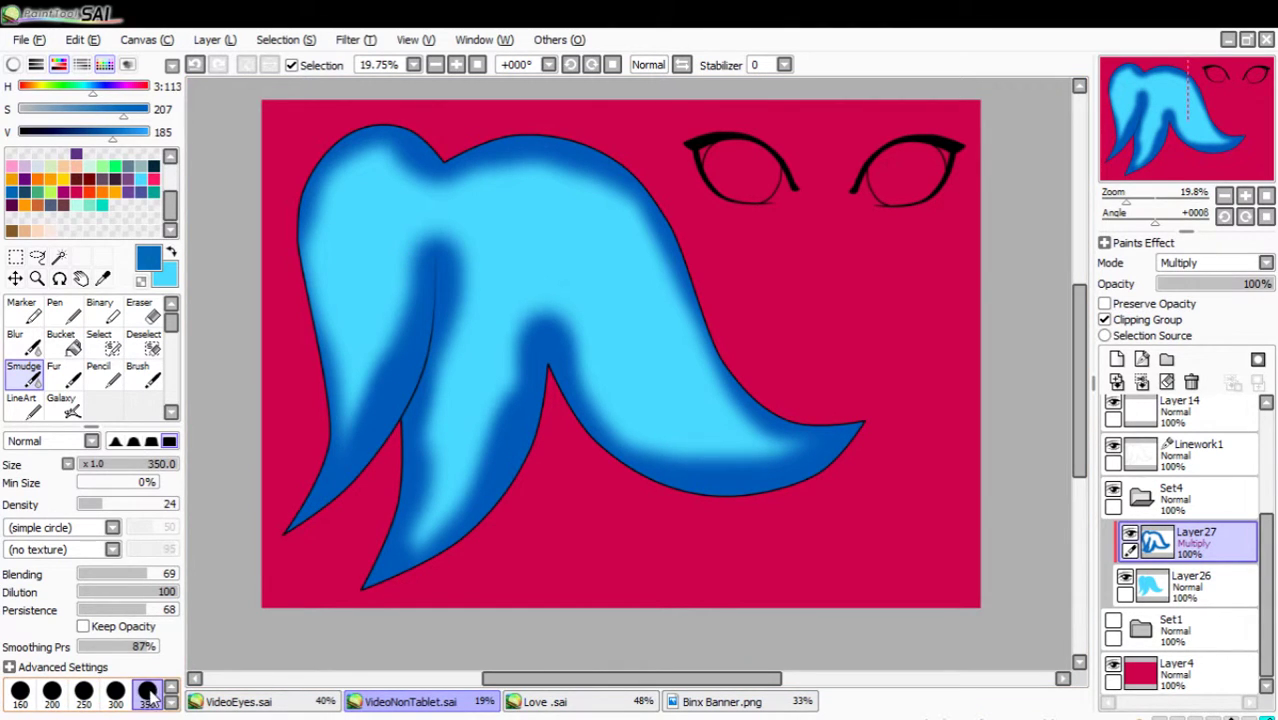
{"action": "mouse_move", "coordinate": [425, 201]}
{"action": "left_mouse_down"}
{"action": "mouse_move", "coordinate": [349, 171]}
{"action": "mouse_move", "coordinate": [324, 337]}
{"action": "mouse_move", "coordinate": [357, 161]}
{"action": "mouse_move", "coordinate": [401, 123]}
{"action": "mouse_move", "coordinate": [453, 170]}
{"action": "mouse_move", "coordinate": [338, 172]}
{"action": "mouse_move", "coordinate": [314, 386]}
{"action": "mouse_move", "coordinate": [361, 224]}
{"action": "mouse_move", "coordinate": [371, 392]}
{"action": "mouse_move", "coordinate": [400, 238]}
{"action": "mouse_move", "coordinate": [310, 485]}
{"action": "mouse_move", "coordinate": [435, 206]}
{"action": "mouse_move", "coordinate": [397, 333]}
{"action": "mouse_move", "coordinate": [439, 286]}
{"action": "mouse_move", "coordinate": [450, 216]}
{"action": "mouse_move", "coordinate": [427, 443]}
{"action": "mouse_move", "coordinate": [443, 335]}
{"action": "mouse_move", "coordinate": [362, 607]}
{"action": "mouse_move", "coordinate": [513, 281]}
{"action": "mouse_move", "coordinate": [415, 566]}
{"action": "mouse_move", "coordinate": [525, 351]}
{"action": "mouse_move", "coordinate": [525, 311]}
{"action": "mouse_move", "coordinate": [473, 495]}
{"action": "mouse_move", "coordinate": [524, 235]}
{"action": "mouse_move", "coordinate": [554, 332]}
{"action": "mouse_move", "coordinate": [536, 206]}
{"action": "mouse_move", "coordinate": [564, 351]}
{"action": "mouse_move", "coordinate": [556, 302]}
{"action": "mouse_move", "coordinate": [670, 453]}
{"action": "mouse_move", "coordinate": [822, 470]}
{"action": "mouse_move", "coordinate": [698, 425]}
{"action": "mouse_move", "coordinate": [800, 425]}
{"action": "mouse_move", "coordinate": [720, 372]}
{"action": "mouse_move", "coordinate": [591, 116]}
{"action": "mouse_move", "coordinate": [622, 174]}
{"action": "mouse_move", "coordinate": [549, 138]}
{"action": "mouse_move", "coordinate": [583, 182]}
{"action": "mouse_move", "coordinate": [460, 170]}
{"action": "left_mouse_up"}
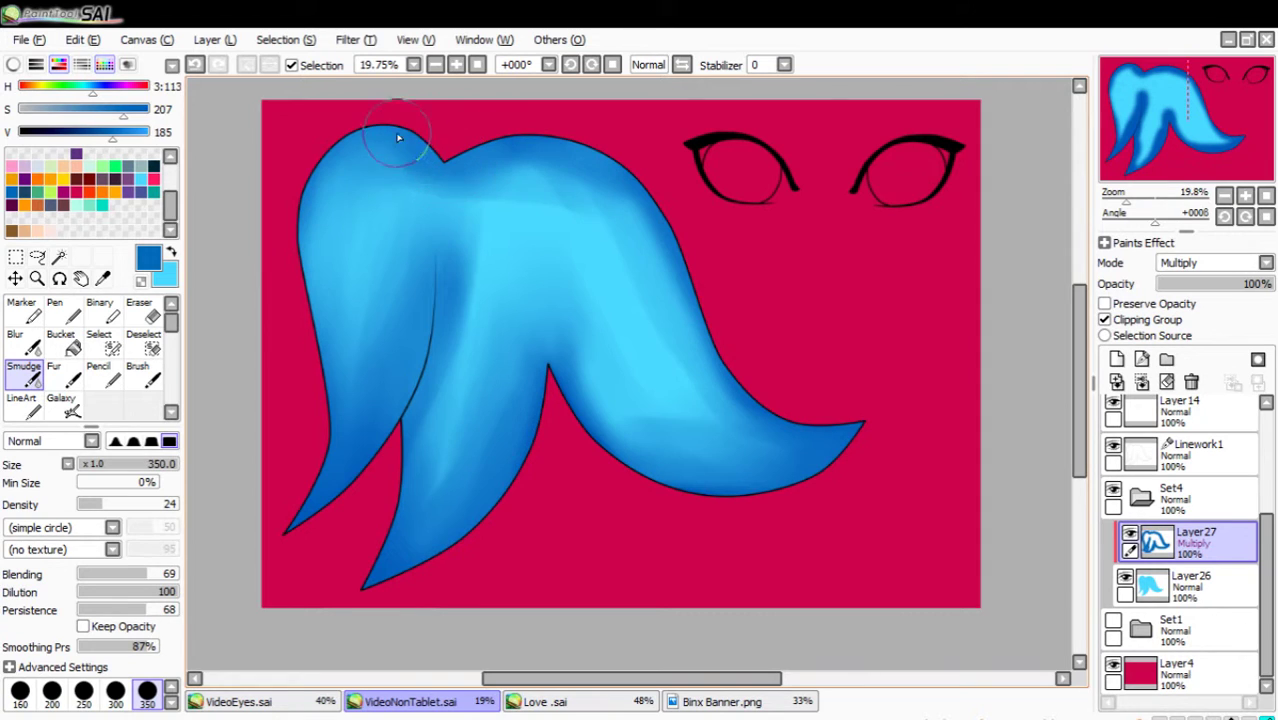
{"action": "mouse_move", "coordinate": [402, 133]}
{"action": "left_mouse_down"}
{"action": "mouse_move", "coordinate": [447, 157]}
{"action": "mouse_move", "coordinate": [512, 254]}
{"action": "mouse_move", "coordinate": [571, 243]}
{"action": "mouse_move", "coordinate": [384, 174]}
{"action": "mouse_move", "coordinate": [551, 247]}
{"action": "mouse_move", "coordinate": [372, 209]}
{"action": "mouse_move", "coordinate": [345, 222]}
{"action": "mouse_move", "coordinate": [367, 173]}
{"action": "mouse_move", "coordinate": [358, 347]}
{"action": "left_mouse_up"}
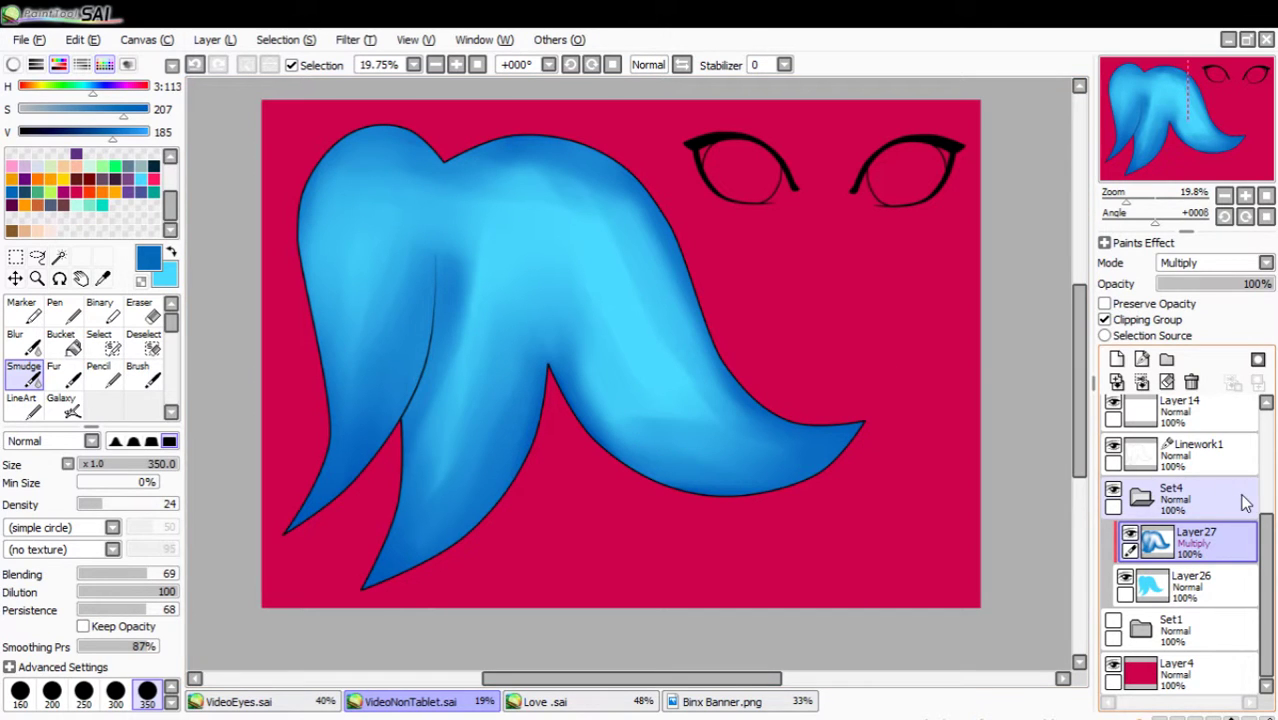
{"action": "left_click", "coordinate": [1117, 360]}
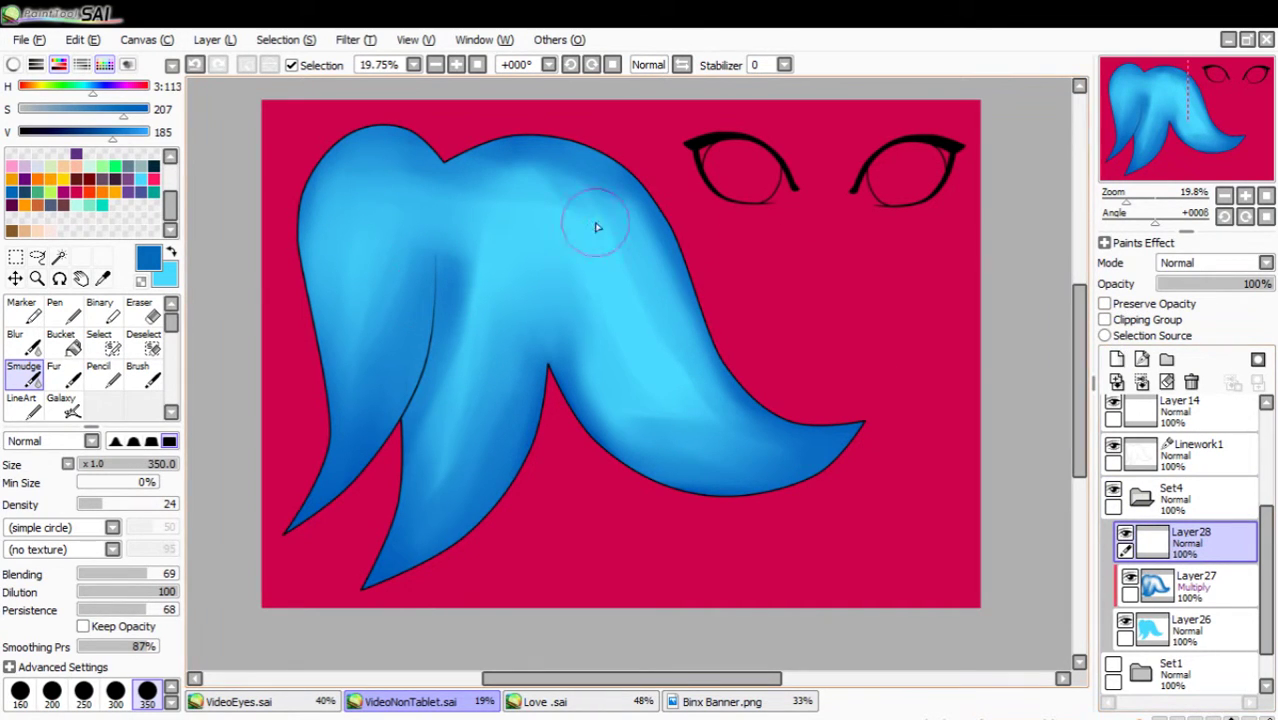
{"action": "left_click", "coordinate": [171, 256]}
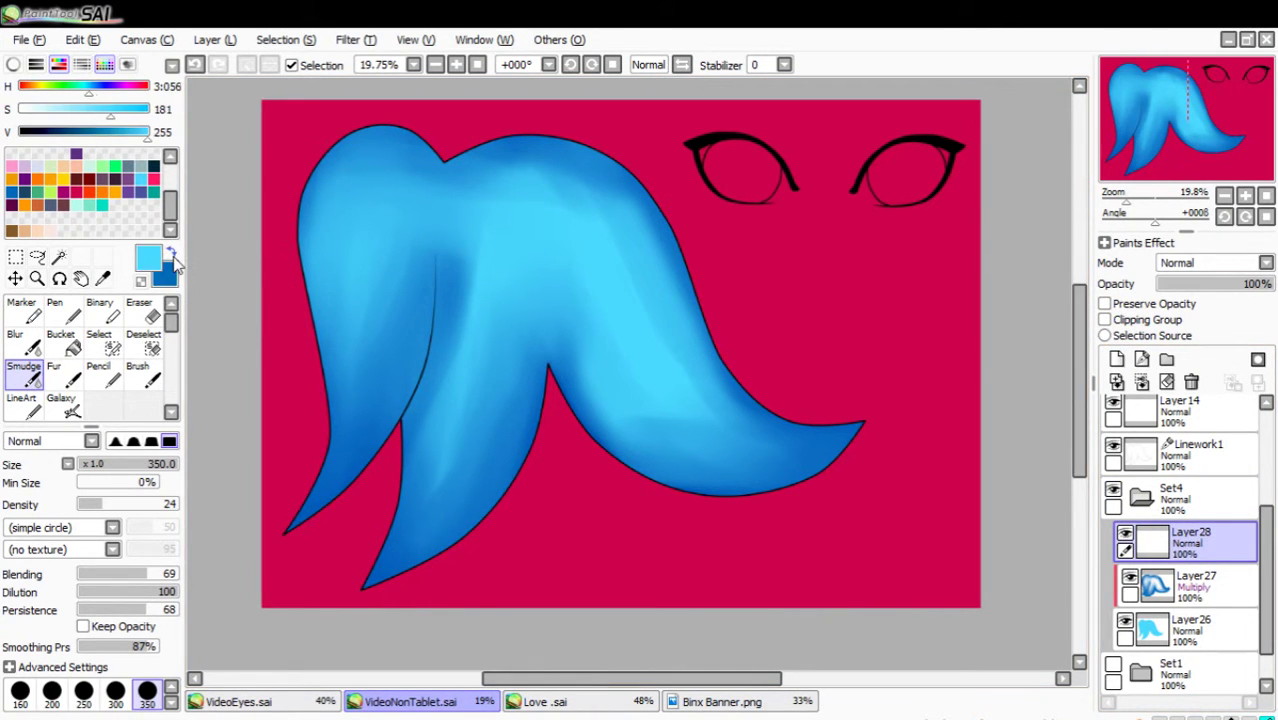
{"action": "left_click", "coordinate": [104, 374]}
{"action": "mouse_move", "coordinate": [271, 371]}
{"action": "left_mouse_down"}
{"action": "mouse_move", "coordinate": [765, 297]}
{"action": "mouse_move", "coordinate": [776, 308]}
{"action": "left_mouse_up"}
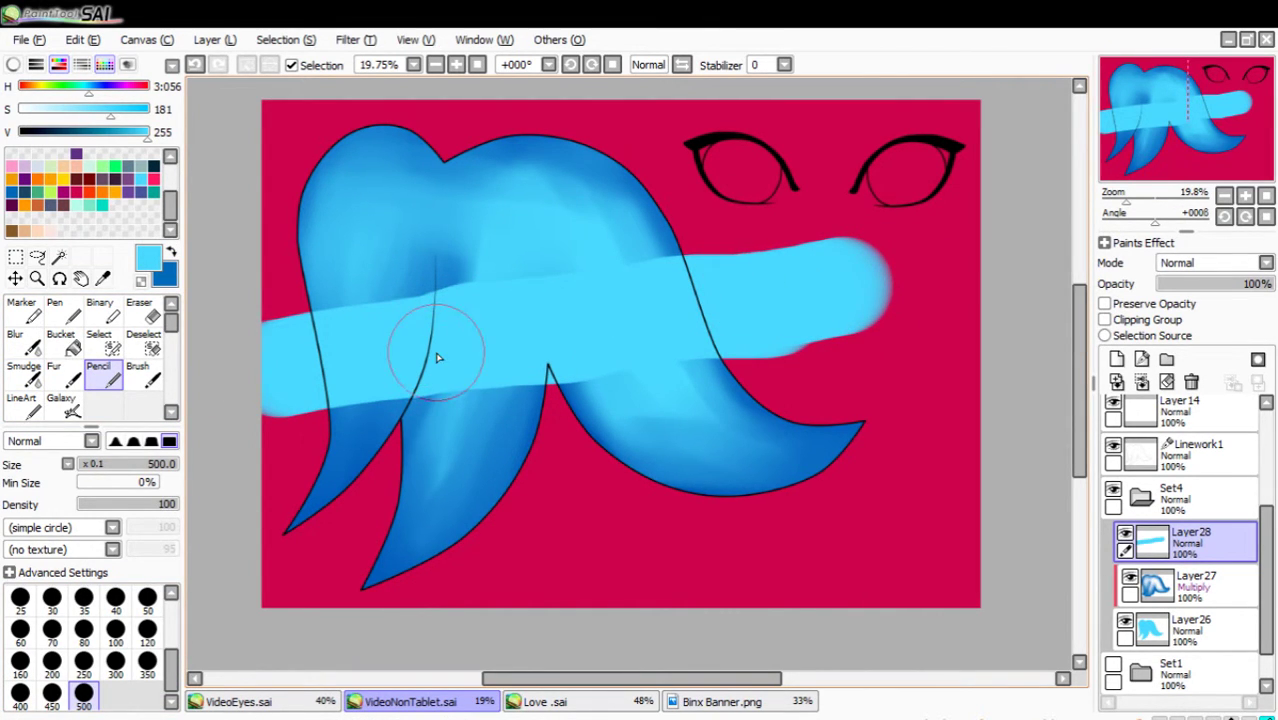
{"action": "left_click", "coordinate": [1132, 320]}
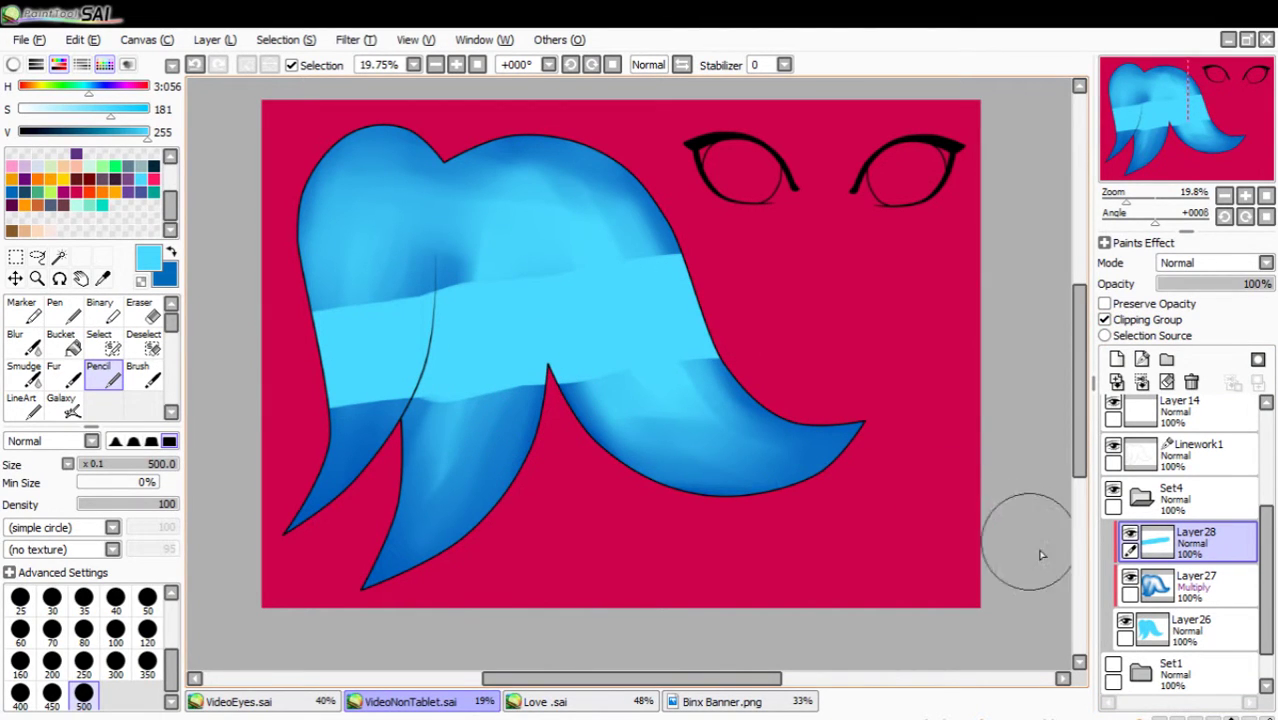
{"action": "left_click", "coordinate": [1193, 382]}
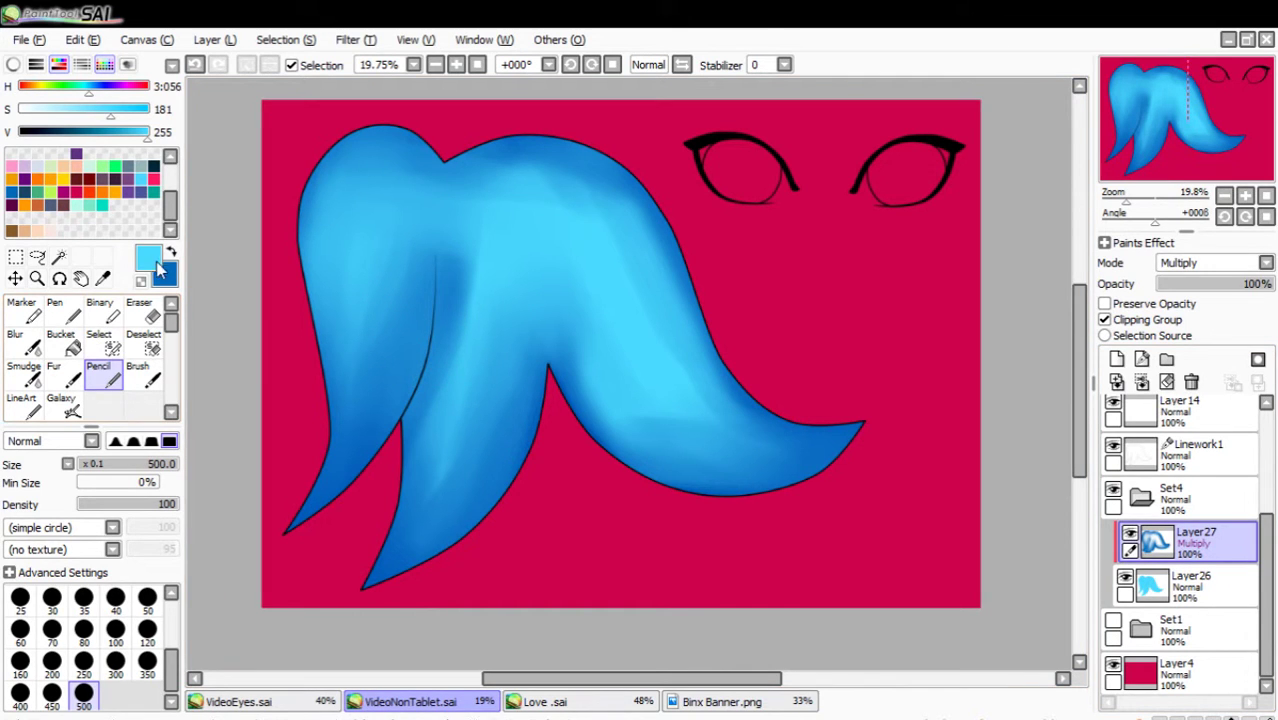
Restore dark blue as the active colour and smudge the shading further along the middle and outer hair locks.
{"action": "left_click", "coordinate": [171, 253]}
{"action": "left_click", "coordinate": [24, 372]}
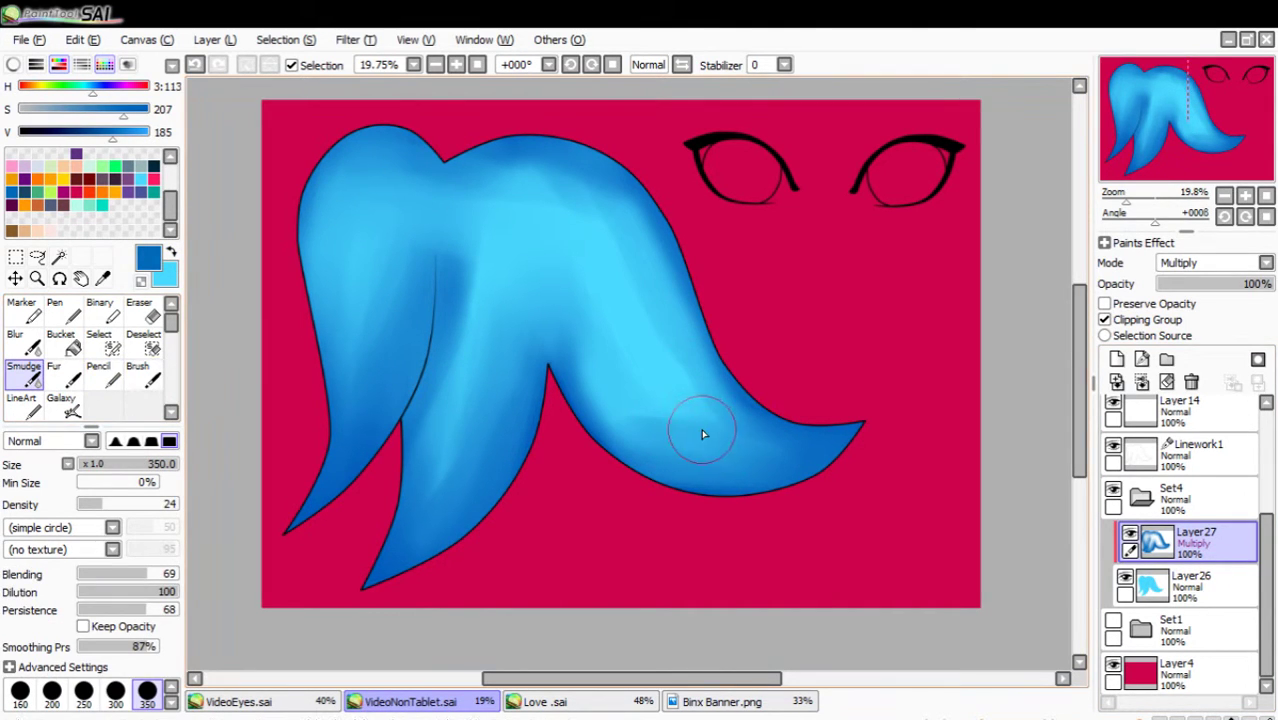
{"action": "mouse_move", "coordinate": [625, 214]}
{"action": "left_mouse_down"}
{"action": "mouse_move", "coordinate": [723, 421]}
{"action": "mouse_move", "coordinate": [567, 191]}
{"action": "mouse_move", "coordinate": [715, 531]}
{"action": "mouse_move", "coordinate": [557, 247]}
{"action": "mouse_move", "coordinate": [651, 464]}
{"action": "mouse_move", "coordinate": [530, 258]}
{"action": "mouse_move", "coordinate": [641, 454]}
{"action": "left_mouse_up"}
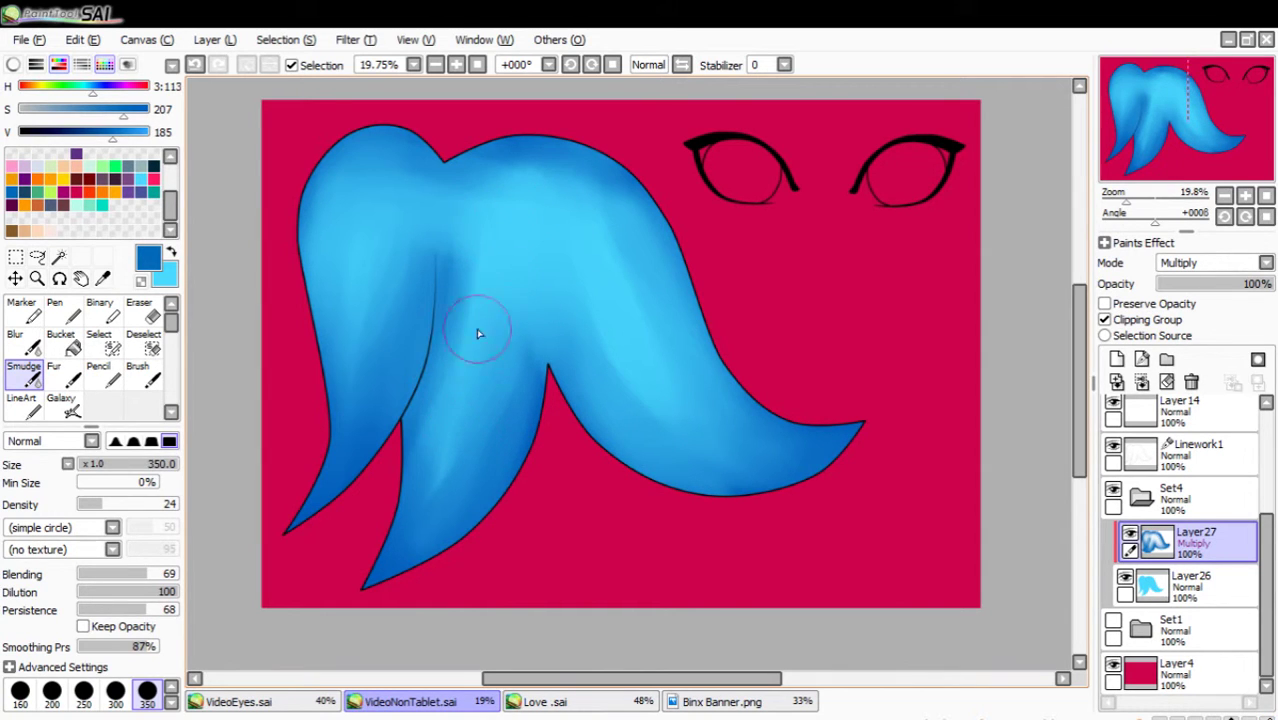
{"action": "left_click_drag", "start_coordinate": [477, 331], "coordinate": [495, 204]}
Add another clipped Multiply layer above the blended shading layer.
{"action": "left_click", "coordinate": [1117, 358]}
{"action": "left_click", "coordinate": [1106, 320]}
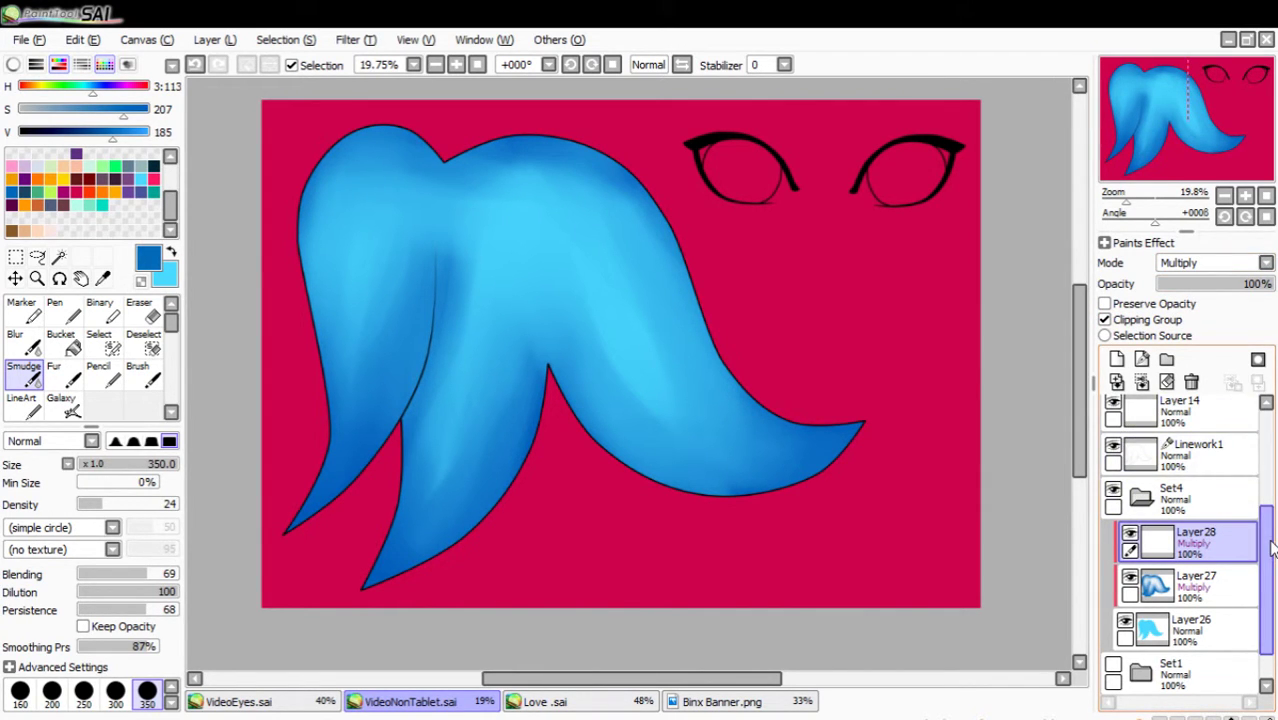
{"action": "left_click_drag", "start_coordinate": [1271, 541], "coordinate": [1271, 505]}
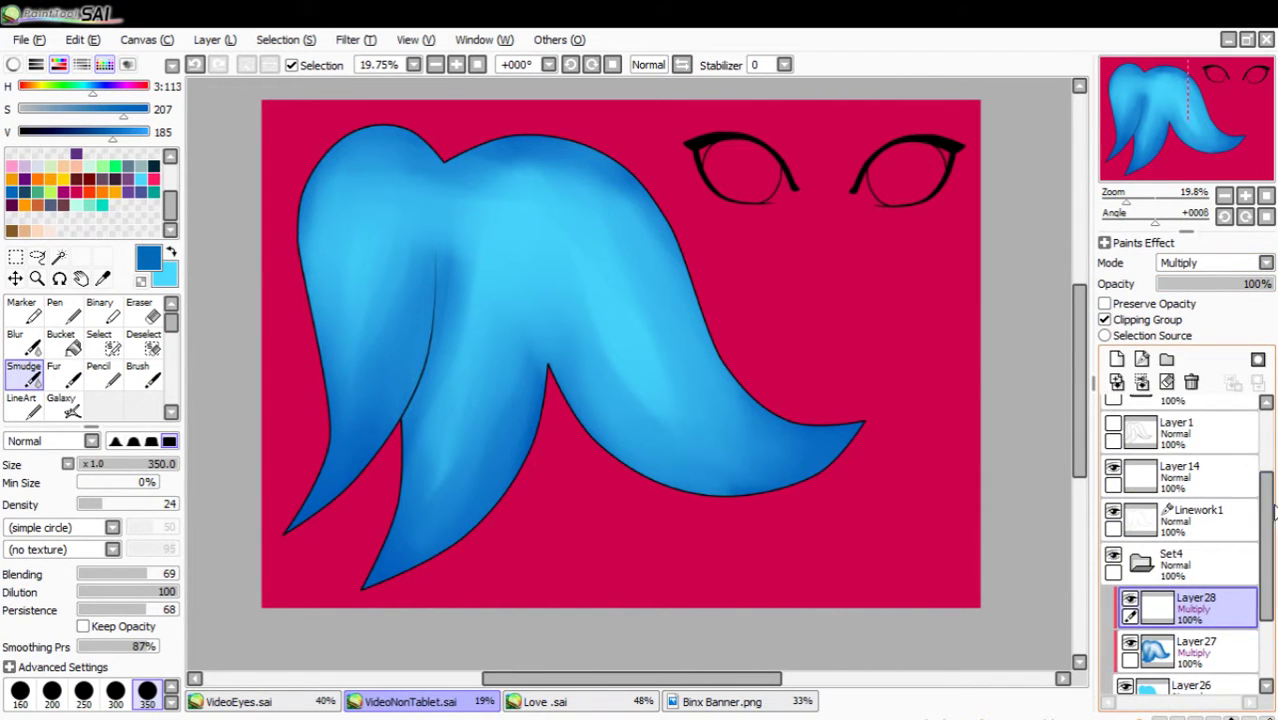
Show the Layer1 sketch lines and paint dark blue shading on the left lock's crown and inner strand with the Brush at size 160.
{"action": "left_click", "coordinate": [1113, 428]}
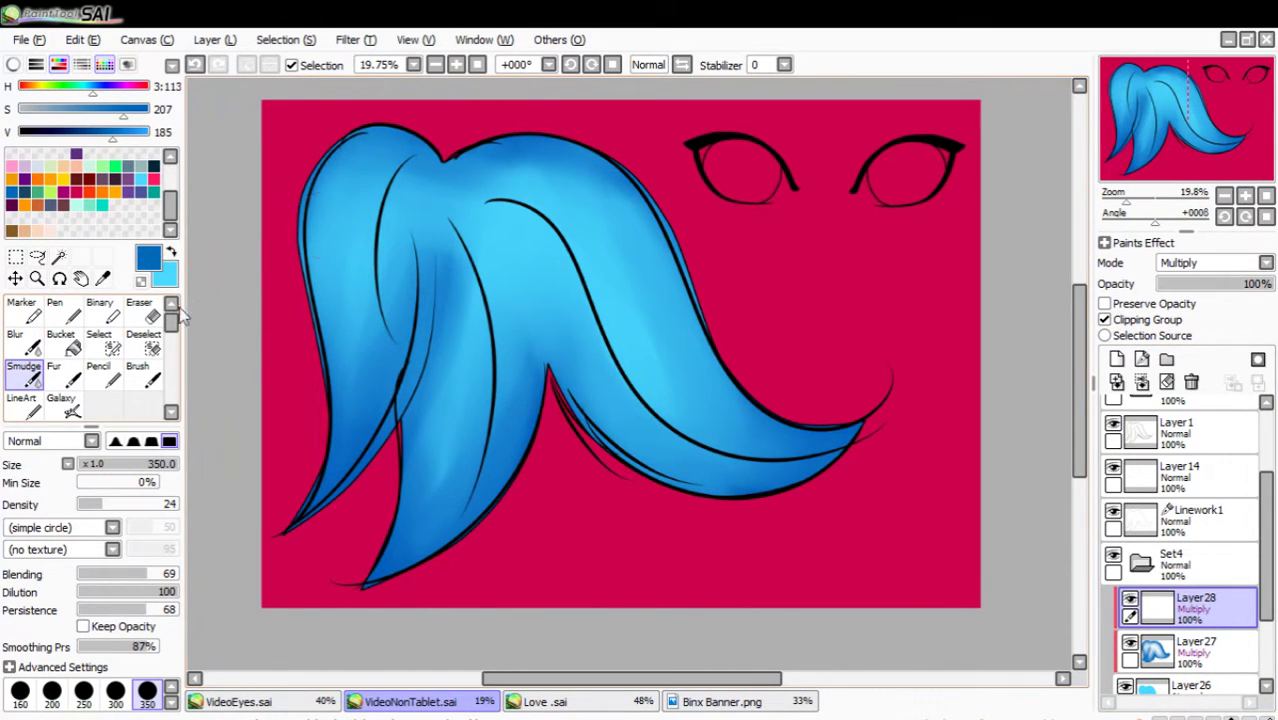
{"action": "left_click", "coordinate": [150, 374]}
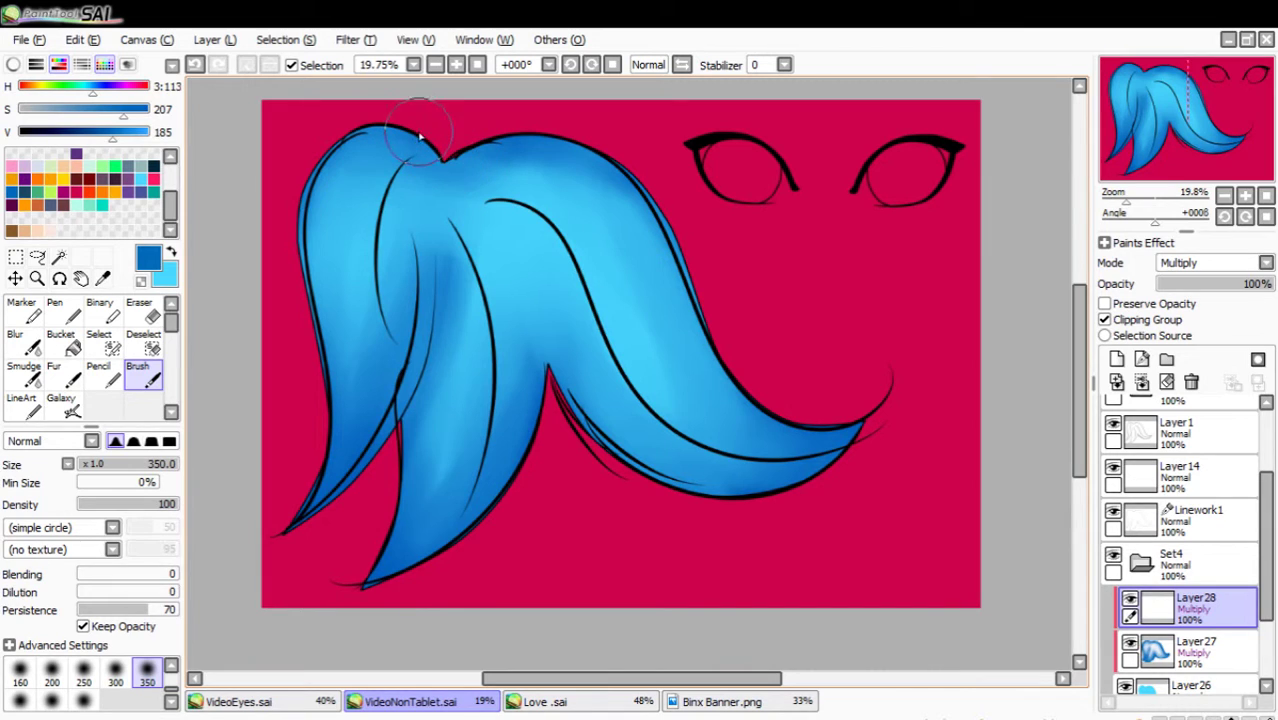
{"action": "mouse_move", "coordinate": [445, 170]}
{"action": "left_mouse_down"}
{"action": "mouse_move", "coordinate": [411, 175]}
{"action": "mouse_move", "coordinate": [371, 271]}
{"action": "left_mouse_up"}
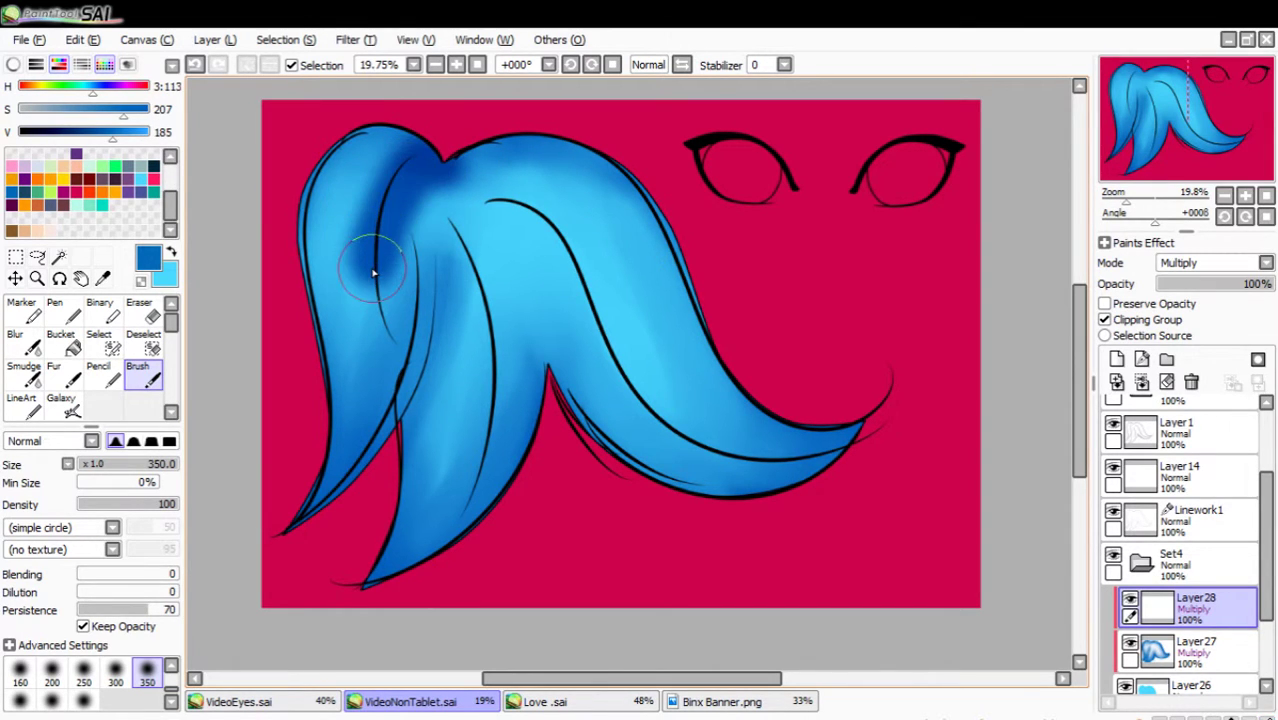
{"action": "key", "text": "ctrl+z"}
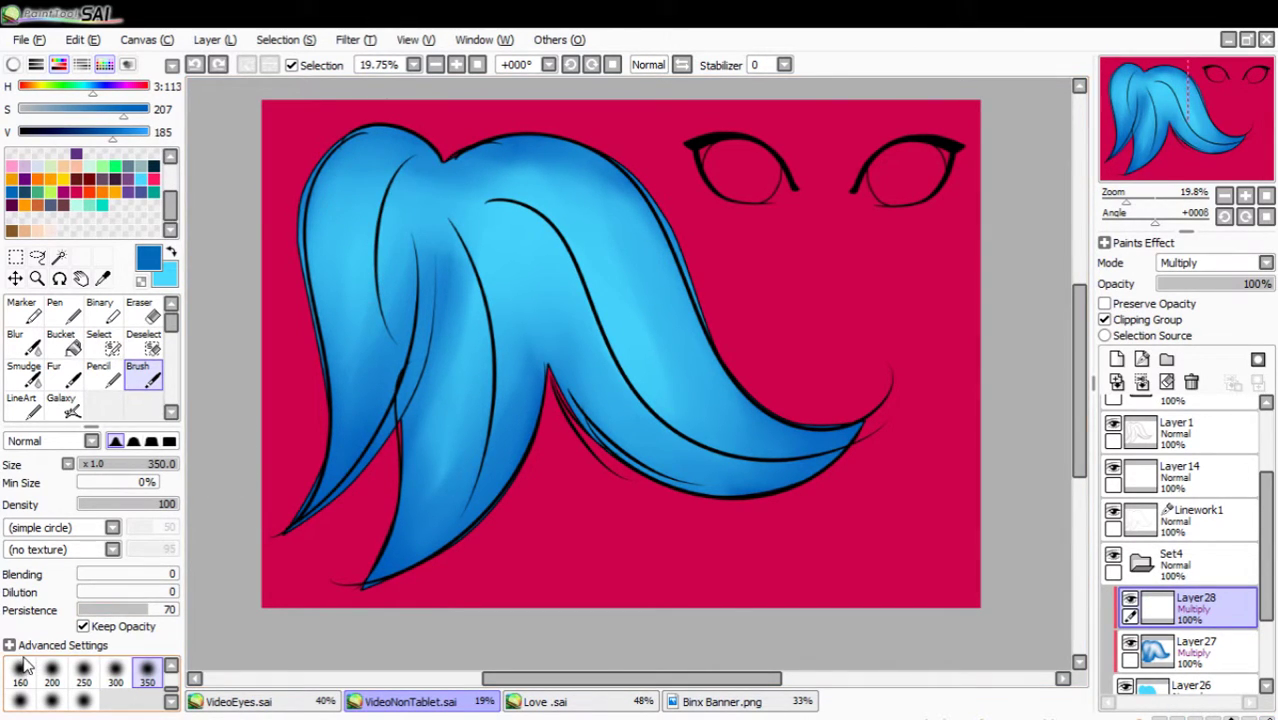
{"action": "left_click", "coordinate": [21, 668]}
{"action": "mouse_move", "coordinate": [440, 165]}
{"action": "left_mouse_down"}
{"action": "mouse_move", "coordinate": [388, 180]}
{"action": "mouse_move", "coordinate": [366, 295]}
{"action": "mouse_move", "coordinate": [372, 346]}
{"action": "left_mouse_up"}
{"action": "key", "text": "ctrl+z"}
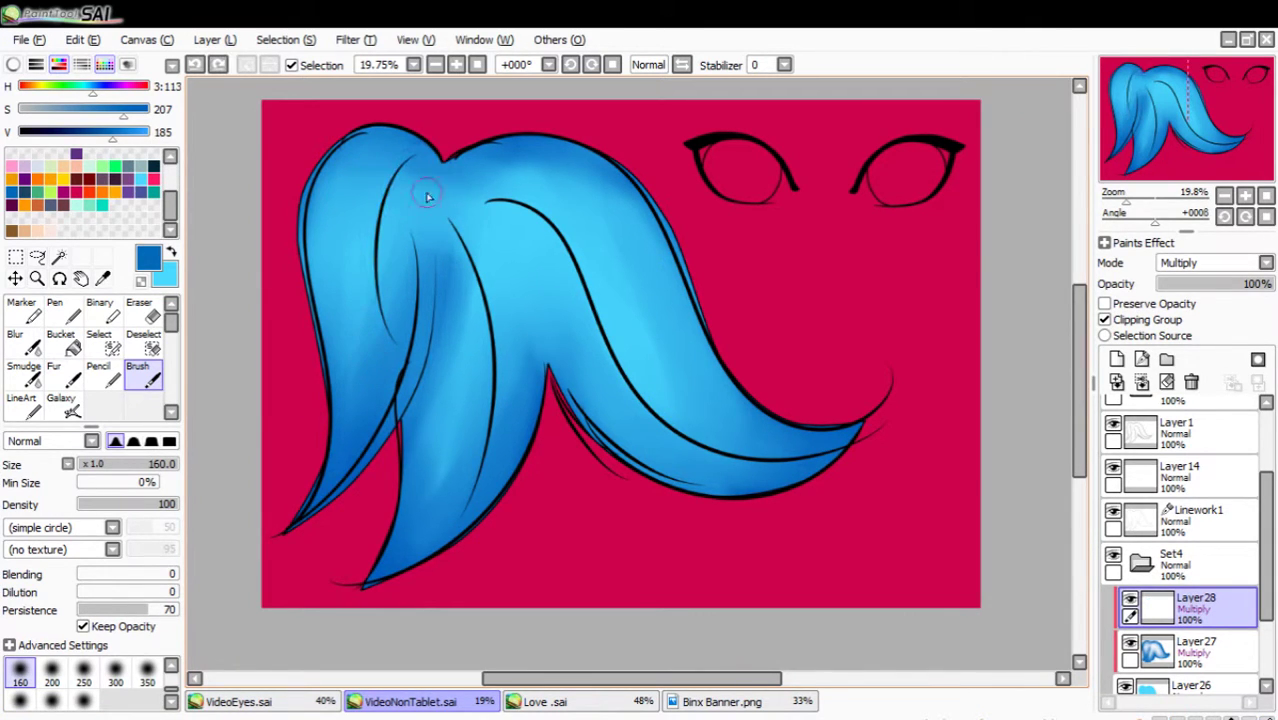
{"action": "mouse_move", "coordinate": [448, 172]}
{"action": "left_mouse_down"}
{"action": "mouse_move", "coordinate": [392, 209]}
{"action": "mouse_move", "coordinate": [370, 360]}
{"action": "mouse_move", "coordinate": [390, 211]}
{"action": "mouse_move", "coordinate": [407, 186]}
{"action": "mouse_move", "coordinate": [443, 175]}
{"action": "mouse_move", "coordinate": [398, 168]}
{"action": "mouse_move", "coordinate": [371, 192]}
{"action": "mouse_move", "coordinate": [434, 160]}
{"action": "mouse_move", "coordinate": [403, 142]}
{"action": "mouse_move", "coordinate": [363, 149]}
{"action": "mouse_move", "coordinate": [334, 185]}
{"action": "mouse_move", "coordinate": [371, 147]}
{"action": "mouse_move", "coordinate": [430, 126]}
{"action": "mouse_move", "coordinate": [369, 146]}
{"action": "mouse_move", "coordinate": [320, 214]}
{"action": "left_mouse_up"}
{"action": "key", "text": "ctrl+z"}
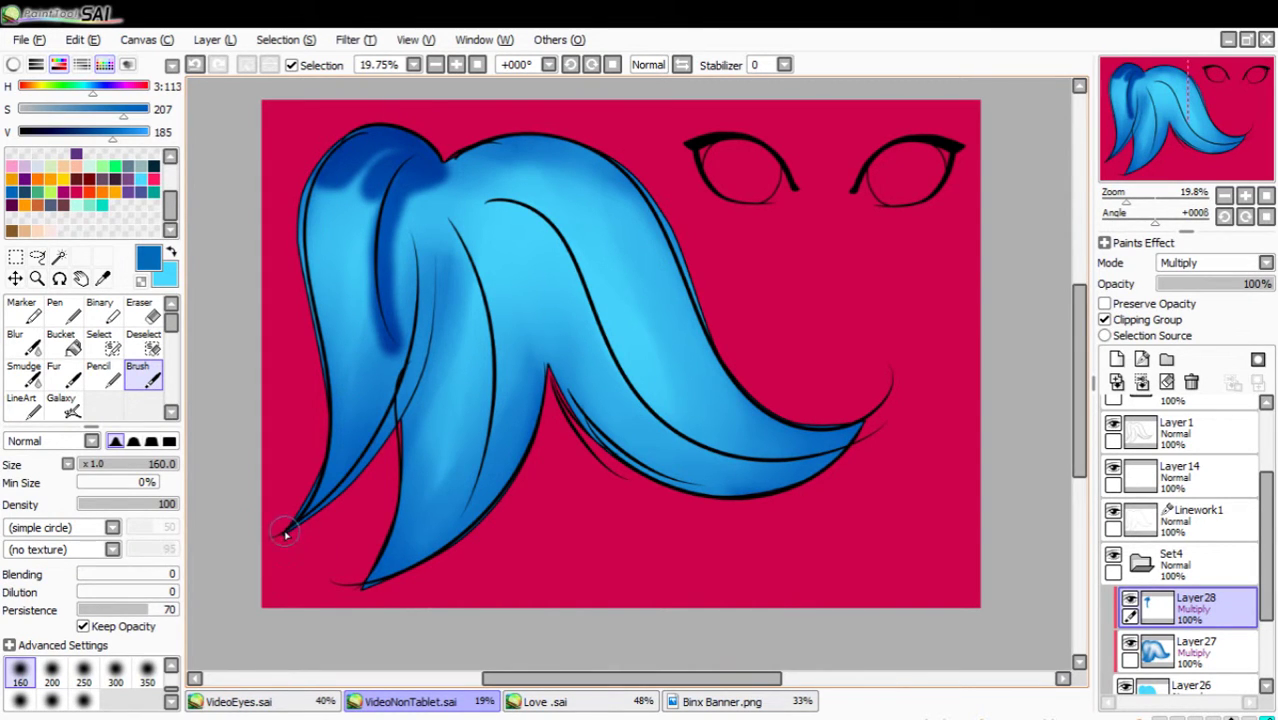
Paint dark blue shading at the left lock's tip and along the middle and right locks' inner strand lines.
{"action": "mouse_move", "coordinate": [285, 535]}
{"action": "left_mouse_down"}
{"action": "mouse_move", "coordinate": [421, 386]}
{"action": "mouse_move", "coordinate": [320, 492]}
{"action": "mouse_move", "coordinate": [340, 460]}
{"action": "mouse_move", "coordinate": [351, 310]}
{"action": "mouse_move", "coordinate": [353, 353]}
{"action": "left_mouse_up"}
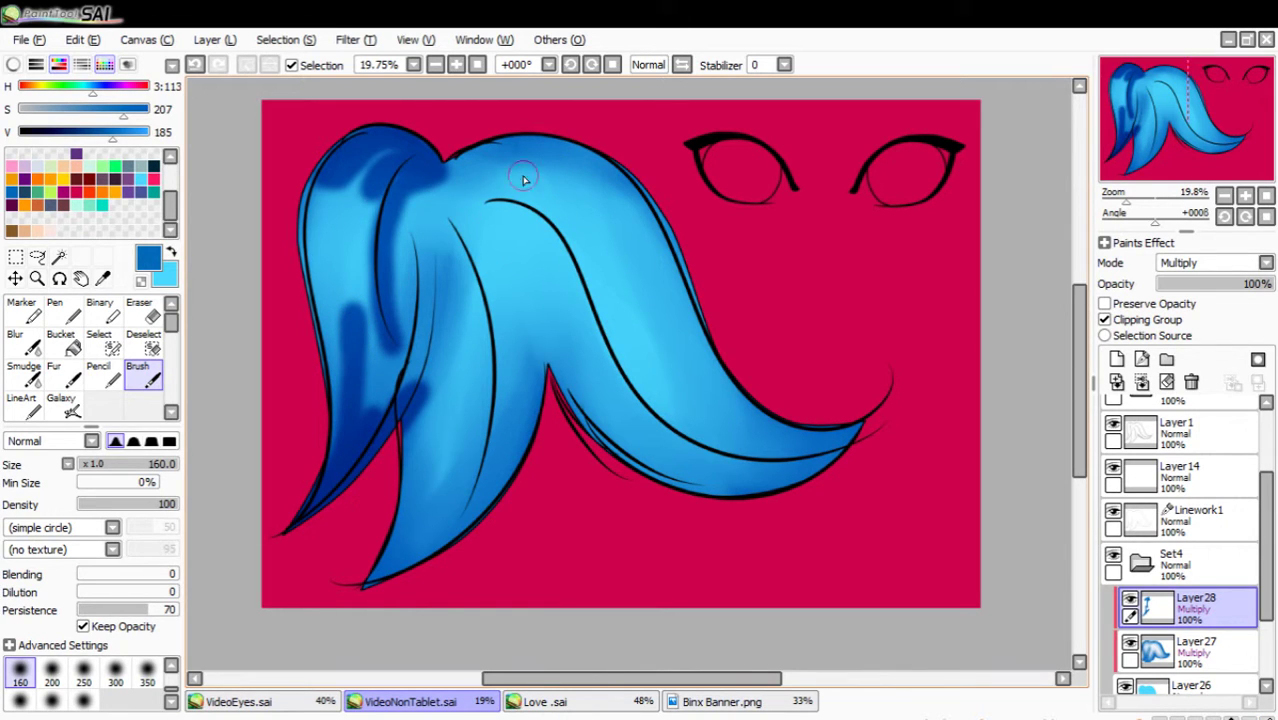
{"action": "mouse_move", "coordinate": [429, 210]}
{"action": "left_mouse_down"}
{"action": "mouse_move", "coordinate": [471, 250]}
{"action": "mouse_move", "coordinate": [486, 340]}
{"action": "mouse_move", "coordinate": [482, 430]}
{"action": "mouse_move", "coordinate": [477, 326]}
{"action": "mouse_move", "coordinate": [466, 520]}
{"action": "mouse_move", "coordinate": [471, 487]}
{"action": "left_mouse_up"}
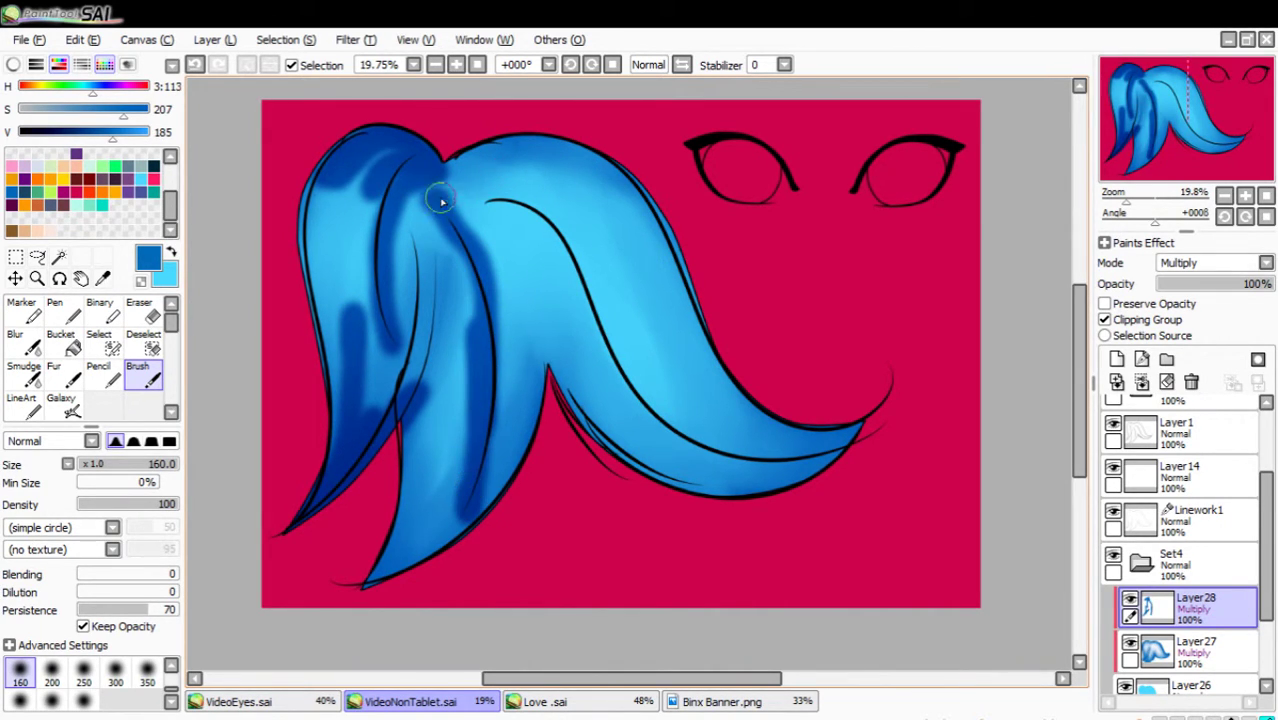
{"action": "left_click_drag", "start_coordinate": [438, 198], "coordinate": [597, 253]}
{"action": "key", "text": "ctrl+z"}
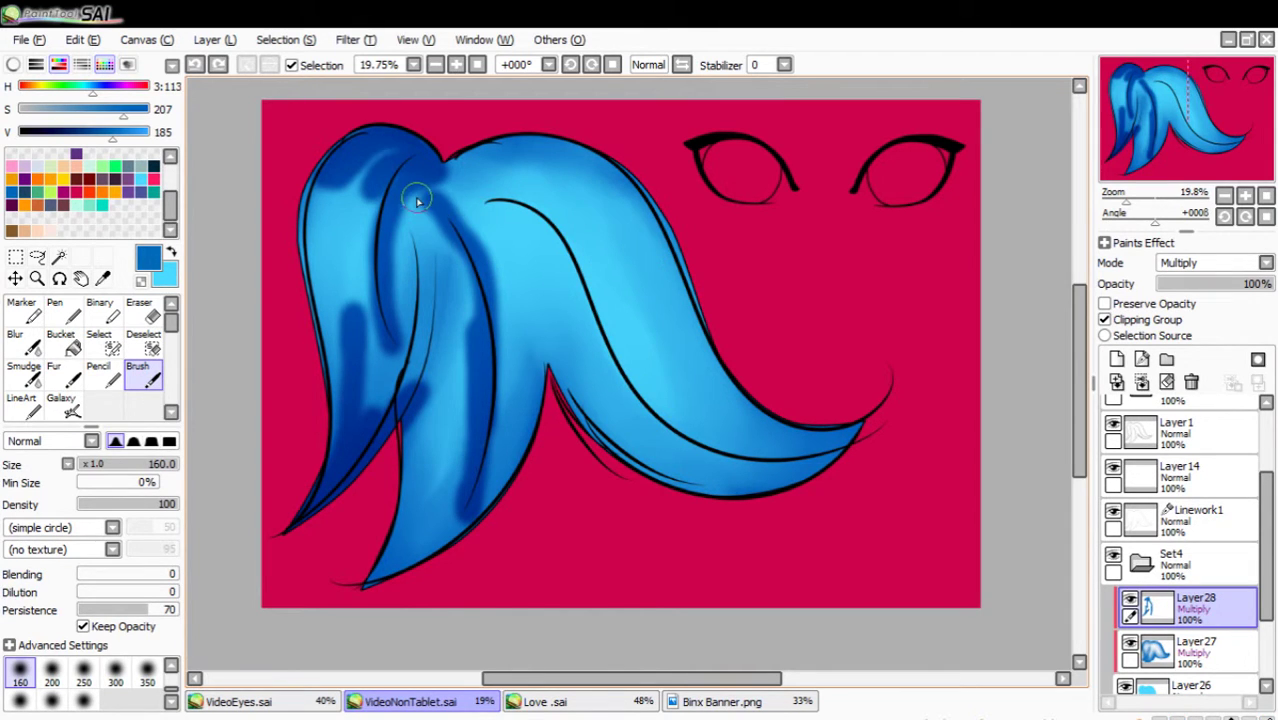
{"action": "mouse_move", "coordinate": [418, 201]}
{"action": "left_mouse_down"}
{"action": "mouse_move", "coordinate": [488, 202]}
{"action": "mouse_move", "coordinate": [567, 267]}
{"action": "mouse_move", "coordinate": [605, 381]}
{"action": "mouse_move", "coordinate": [628, 398]}
{"action": "mouse_move", "coordinate": [676, 431]}
{"action": "mouse_move", "coordinate": [793, 457]}
{"action": "mouse_move", "coordinate": [693, 449]}
{"action": "mouse_move", "coordinate": [633, 407]}
{"action": "mouse_move", "coordinate": [603, 366]}
{"action": "mouse_move", "coordinate": [595, 306]}
{"action": "mouse_move", "coordinate": [519, 210]}
{"action": "mouse_move", "coordinate": [448, 203]}
{"action": "mouse_move", "coordinate": [550, 218]}
{"action": "mouse_move", "coordinate": [501, 221]}
{"action": "mouse_move", "coordinate": [435, 181]}
{"action": "mouse_move", "coordinate": [592, 212]}
{"action": "mouse_move", "coordinate": [463, 148]}
{"action": "mouse_move", "coordinate": [559, 150]}
{"action": "mouse_move", "coordinate": [625, 209]}
{"action": "left_mouse_up"}
{"action": "key", "text": "ctrl+z"}
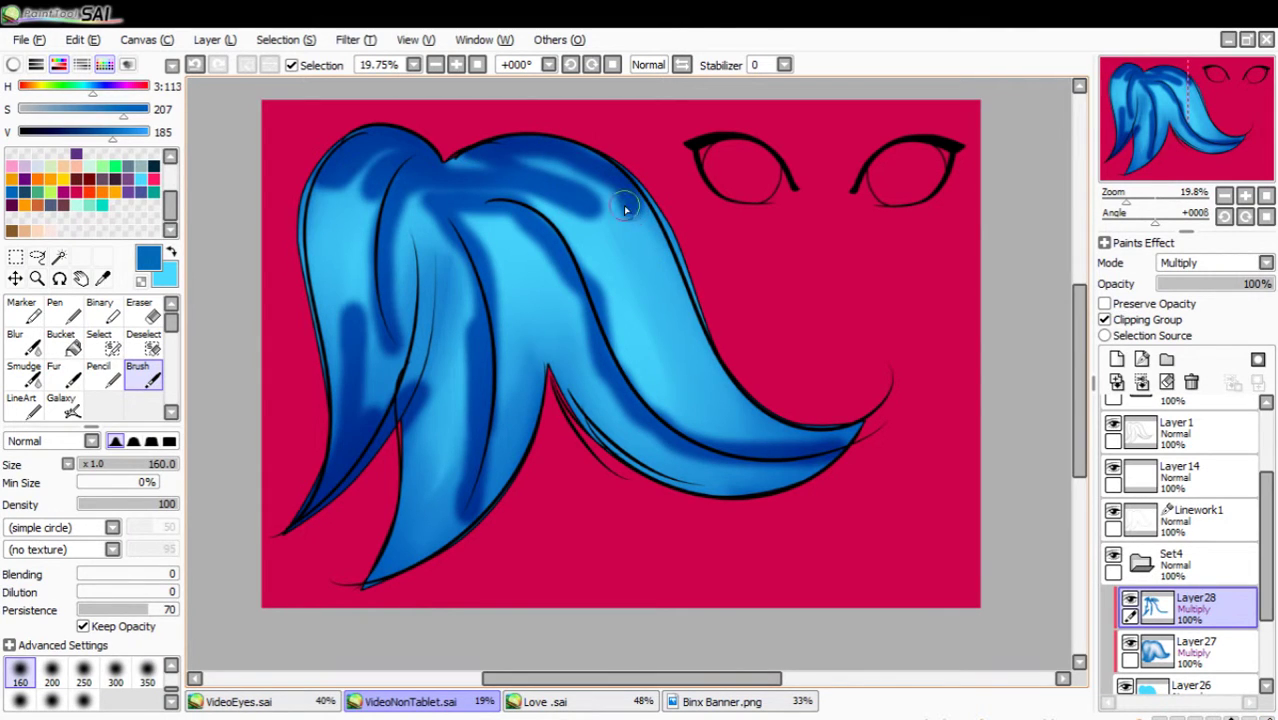
Paint dark blue shading across the right lock's crown and over the tips of the right and middle locks.
{"action": "left_click_drag", "start_coordinate": [445, 176], "coordinate": [576, 208]}
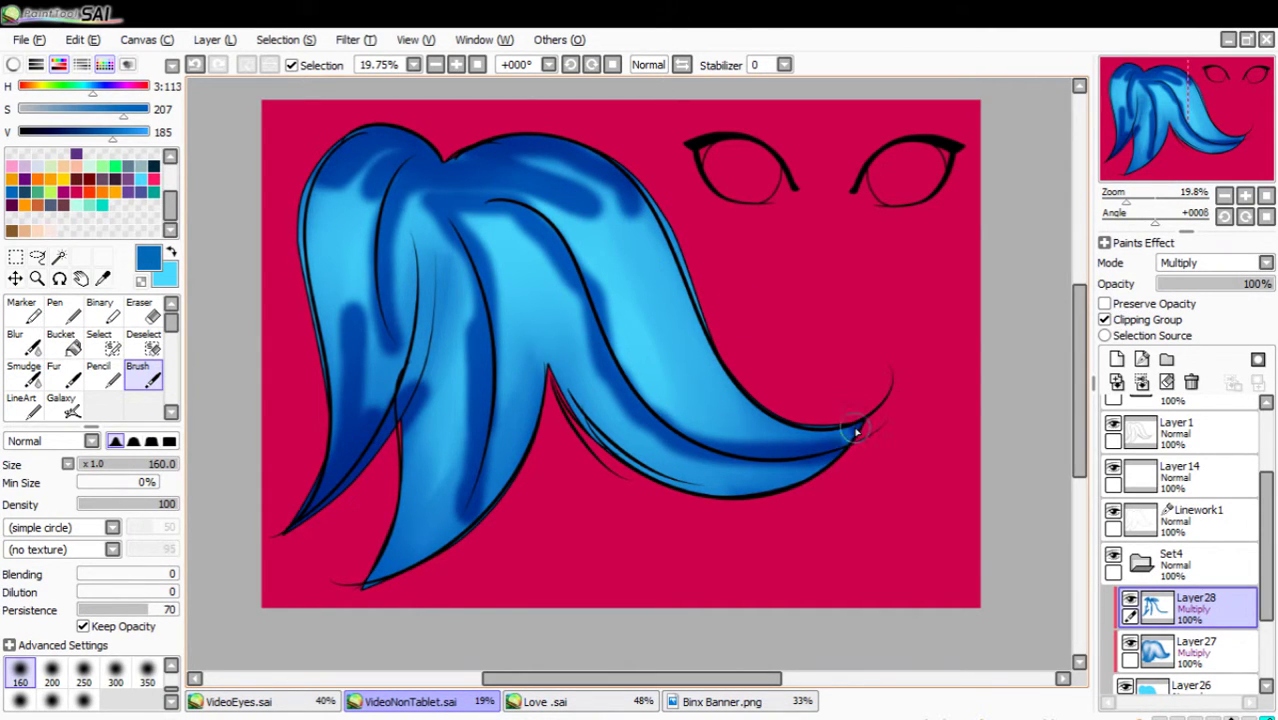
{"action": "mouse_move", "coordinate": [855, 430]}
{"action": "left_mouse_down"}
{"action": "mouse_move", "coordinate": [687, 411]}
{"action": "mouse_move", "coordinate": [790, 427]}
{"action": "mouse_move", "coordinate": [720, 403]}
{"action": "mouse_move", "coordinate": [704, 380]}
{"action": "mouse_move", "coordinate": [803, 457]}
{"action": "mouse_move", "coordinate": [859, 475]}
{"action": "mouse_move", "coordinate": [745, 485]}
{"action": "mouse_move", "coordinate": [857, 460]}
{"action": "mouse_move", "coordinate": [645, 470]}
{"action": "mouse_move", "coordinate": [676, 473]}
{"action": "left_mouse_up"}
{"action": "mouse_move", "coordinate": [339, 592]}
{"action": "left_mouse_down"}
{"action": "mouse_move", "coordinate": [445, 422]}
{"action": "mouse_move", "coordinate": [392, 594]}
{"action": "mouse_move", "coordinate": [459, 493]}
{"action": "mouse_move", "coordinate": [487, 500]}
{"action": "mouse_move", "coordinate": [513, 455]}
{"action": "left_mouse_up"}
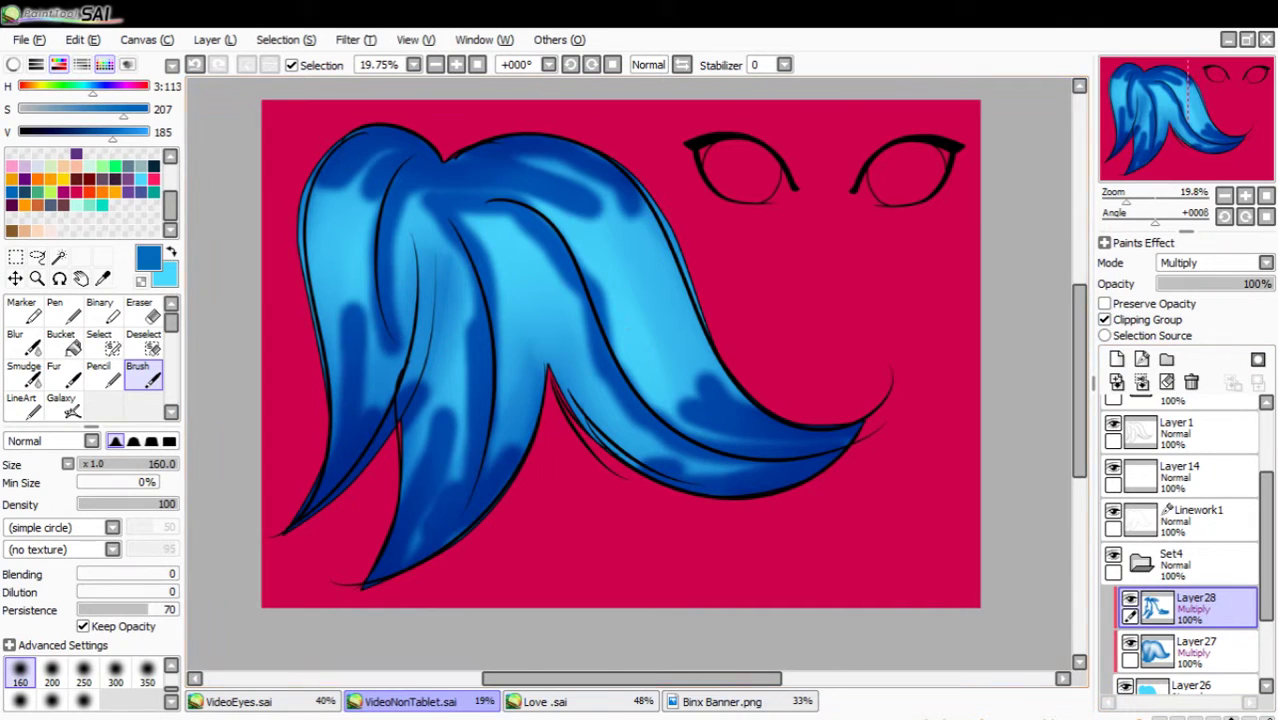
Blend the new dark blue strokes along all the locks with the Smudge tool at size 350, comparing with the sketch lines hidden.
{"action": "left_click", "coordinate": [33, 378]}
{"action": "mouse_move", "coordinate": [385, 137]}
{"action": "left_mouse_down"}
{"action": "mouse_move", "coordinate": [338, 446]}
{"action": "mouse_move", "coordinate": [364, 64]}
{"action": "mouse_move", "coordinate": [339, 408]}
{"action": "mouse_move", "coordinate": [419, 114]}
{"action": "mouse_move", "coordinate": [380, 273]}
{"action": "mouse_move", "coordinate": [373, 453]}
{"action": "mouse_move", "coordinate": [416, 244]}
{"action": "mouse_move", "coordinate": [402, 542]}
{"action": "mouse_move", "coordinate": [432, 232]}
{"action": "mouse_move", "coordinate": [448, 442]}
{"action": "mouse_move", "coordinate": [448, 252]}
{"action": "mouse_move", "coordinate": [449, 438]}
{"action": "mouse_move", "coordinate": [549, 160]}
{"action": "mouse_move", "coordinate": [572, 358]}
{"action": "mouse_move", "coordinate": [472, 197]}
{"action": "mouse_move", "coordinate": [551, 264]}
{"action": "mouse_move", "coordinate": [607, 415]}
{"action": "mouse_move", "coordinate": [550, 334]}
{"action": "mouse_move", "coordinate": [661, 468]}
{"action": "mouse_move", "coordinate": [768, 516]}
{"action": "mouse_move", "coordinate": [627, 444]}
{"action": "mouse_move", "coordinate": [611, 405]}
{"action": "mouse_move", "coordinate": [763, 470]}
{"action": "mouse_move", "coordinate": [661, 346]}
{"action": "mouse_move", "coordinate": [772, 433]}
{"action": "mouse_move", "coordinate": [631, 328]}
{"action": "mouse_move", "coordinate": [747, 448]}
{"action": "mouse_move", "coordinate": [654, 394]}
{"action": "mouse_move", "coordinate": [631, 226]}
{"action": "left_mouse_up"}
{"action": "mouse_move", "coordinate": [653, 292]}
{"action": "left_mouse_down"}
{"action": "mouse_move", "coordinate": [640, 234]}
{"action": "mouse_move", "coordinate": [683, 202]}
{"action": "mouse_move", "coordinate": [640, 222]}
{"action": "left_mouse_up"}
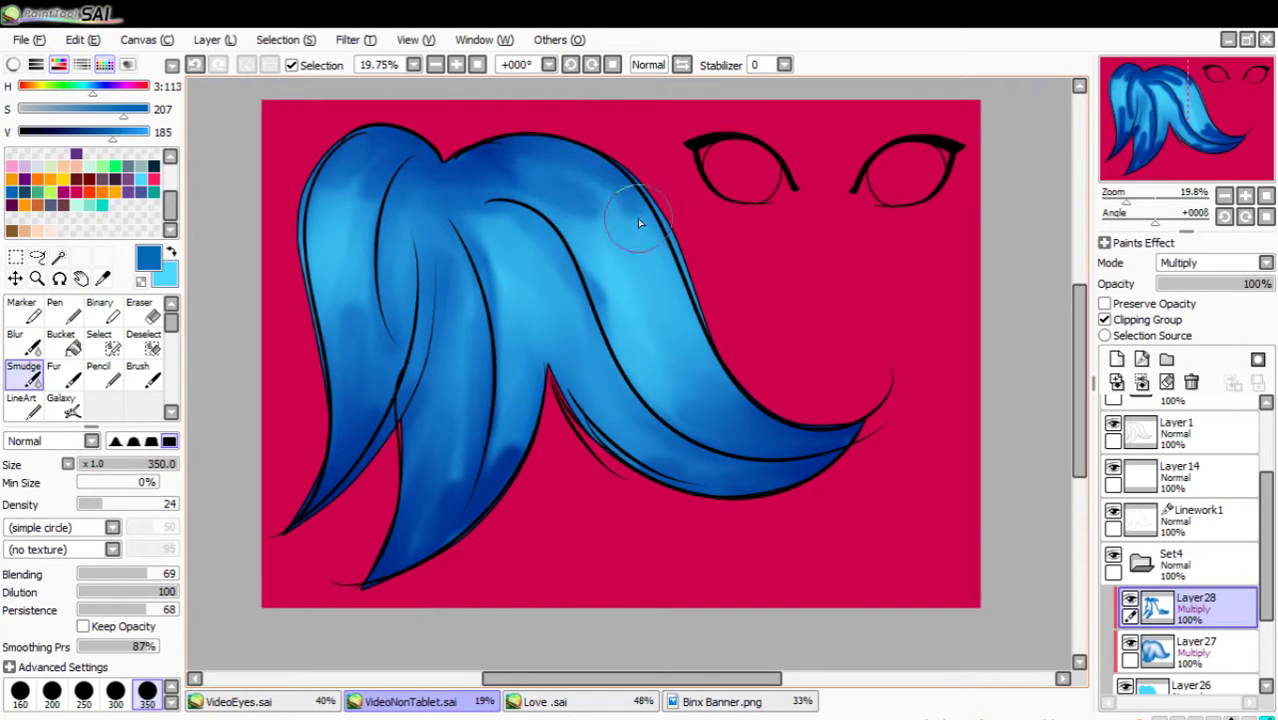
{"action": "mouse_move", "coordinate": [800, 448]}
{"action": "left_mouse_down"}
{"action": "mouse_move", "coordinate": [538, 426]}
{"action": "mouse_move", "coordinate": [466, 228]}
{"action": "mouse_move", "coordinate": [494, 518]}
{"action": "mouse_move", "coordinate": [554, 315]}
{"action": "mouse_move", "coordinate": [463, 604]}
{"action": "mouse_move", "coordinate": [531, 352]}
{"action": "mouse_move", "coordinate": [441, 525]}
{"action": "mouse_move", "coordinate": [431, 331]}
{"action": "mouse_move", "coordinate": [387, 580]}
{"action": "mouse_move", "coordinate": [499, 288]}
{"action": "mouse_move", "coordinate": [456, 244]}
{"action": "mouse_move", "coordinate": [428, 240]}
{"action": "mouse_move", "coordinate": [388, 188]}
{"action": "mouse_move", "coordinate": [361, 281]}
{"action": "mouse_move", "coordinate": [368, 116]}
{"action": "mouse_move", "coordinate": [321, 397]}
{"action": "mouse_move", "coordinate": [327, 228]}
{"action": "mouse_move", "coordinate": [344, 428]}
{"action": "mouse_move", "coordinate": [401, 253]}
{"action": "mouse_move", "coordinate": [379, 461]}
{"action": "mouse_move", "coordinate": [342, 499]}
{"action": "left_mouse_up"}
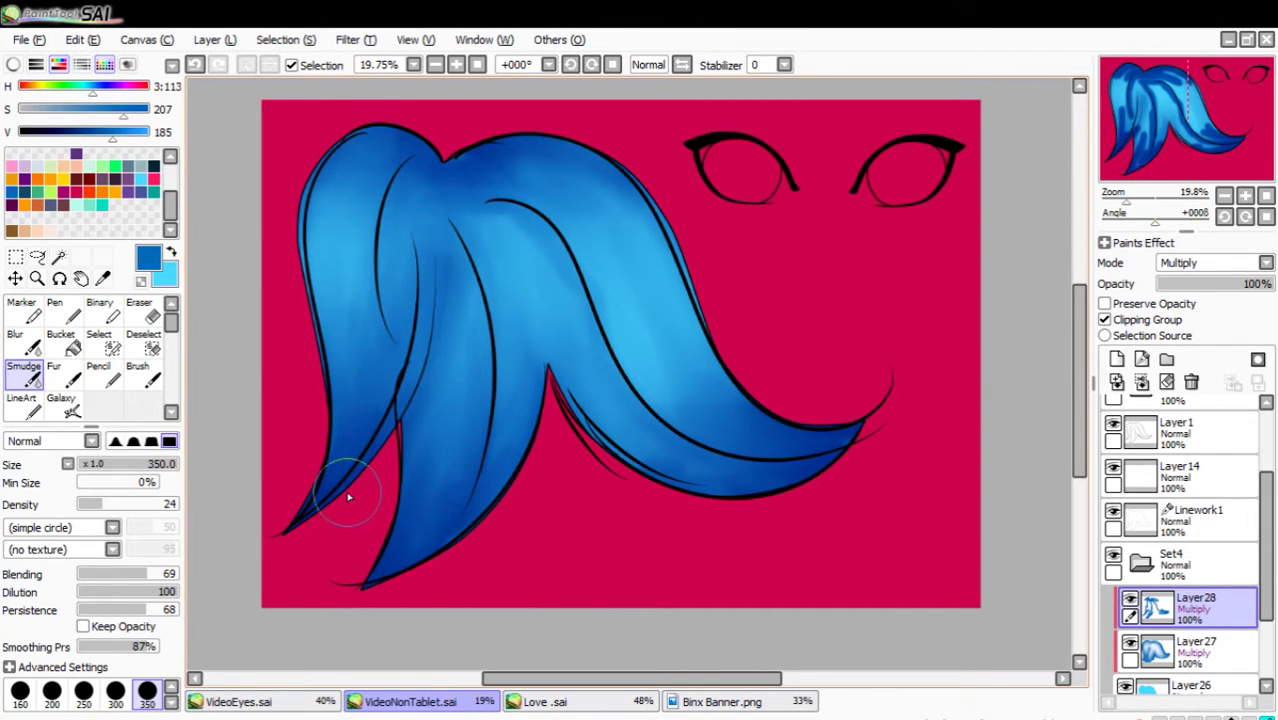
{"action": "left_click_drag", "start_coordinate": [478, 182], "coordinate": [540, 276]}
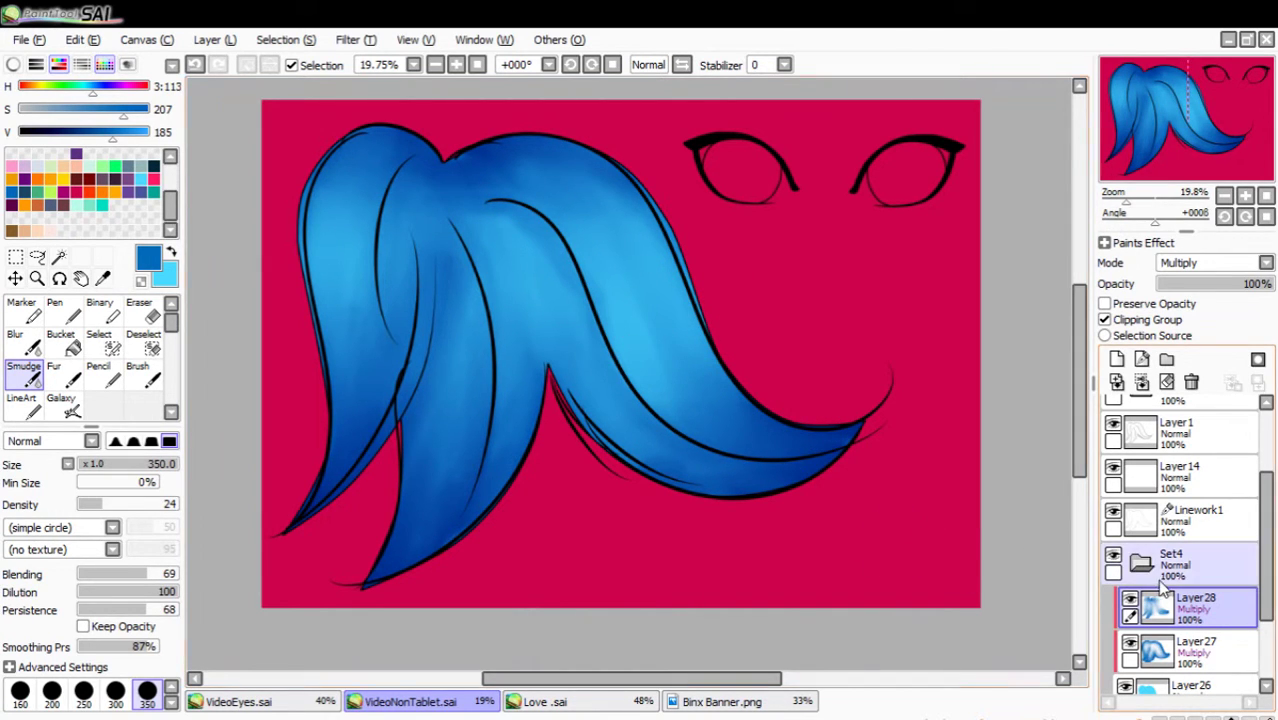
{"action": "left_click", "coordinate": [1113, 423]}
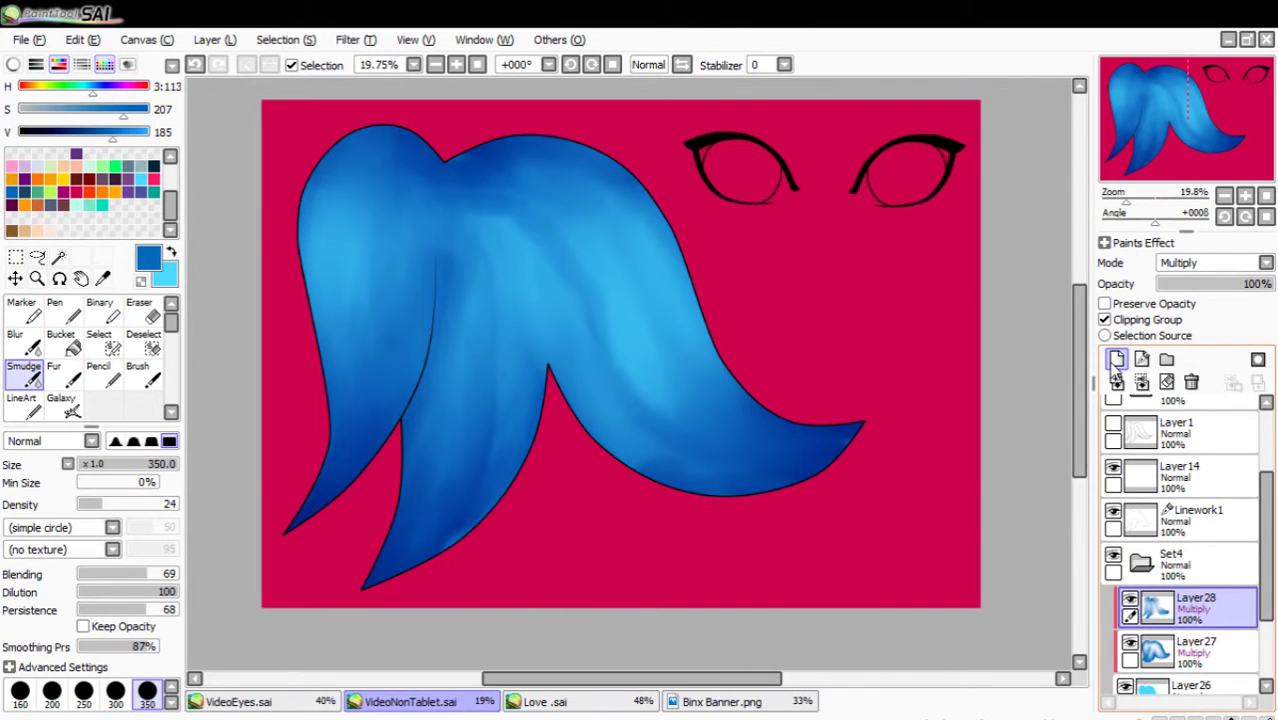
{"action": "left_click", "coordinate": [1113, 425]}
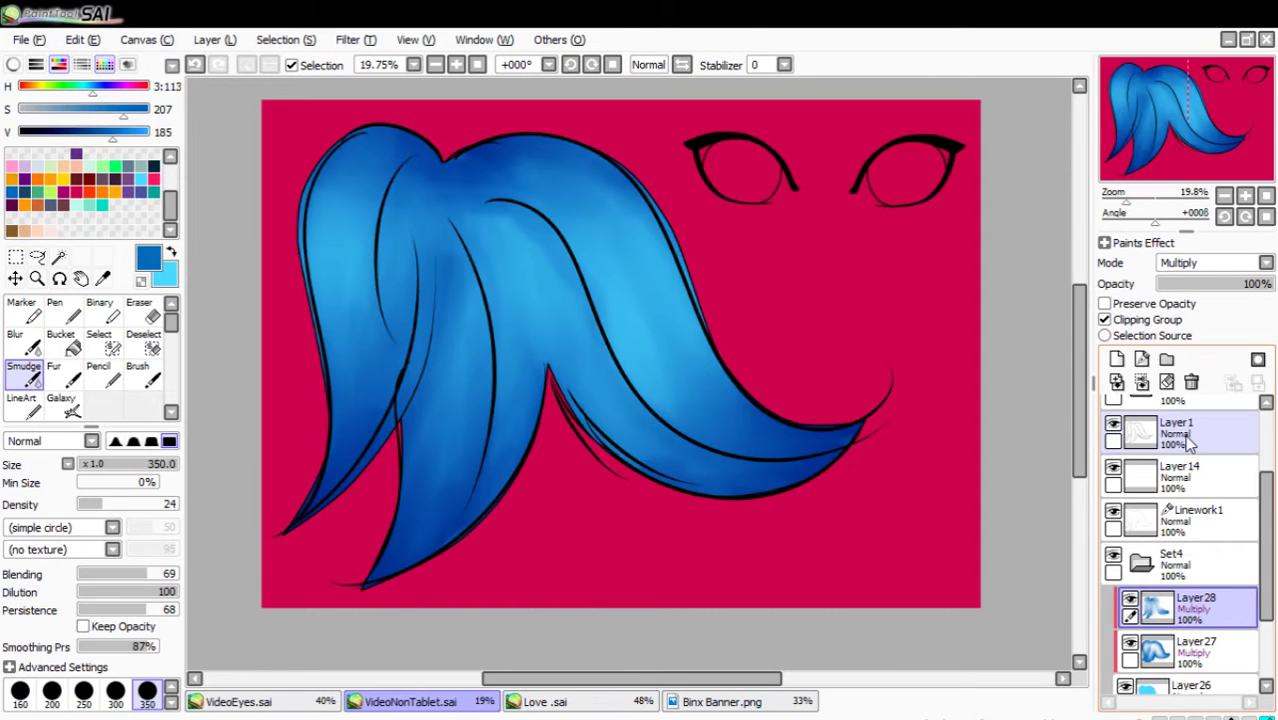
Try Luminosity, Lumi & Shade and Screen blending on the Layer1 sketch lines and settle on Overlay.
{"action": "left_click", "coordinate": [1165, 432]}
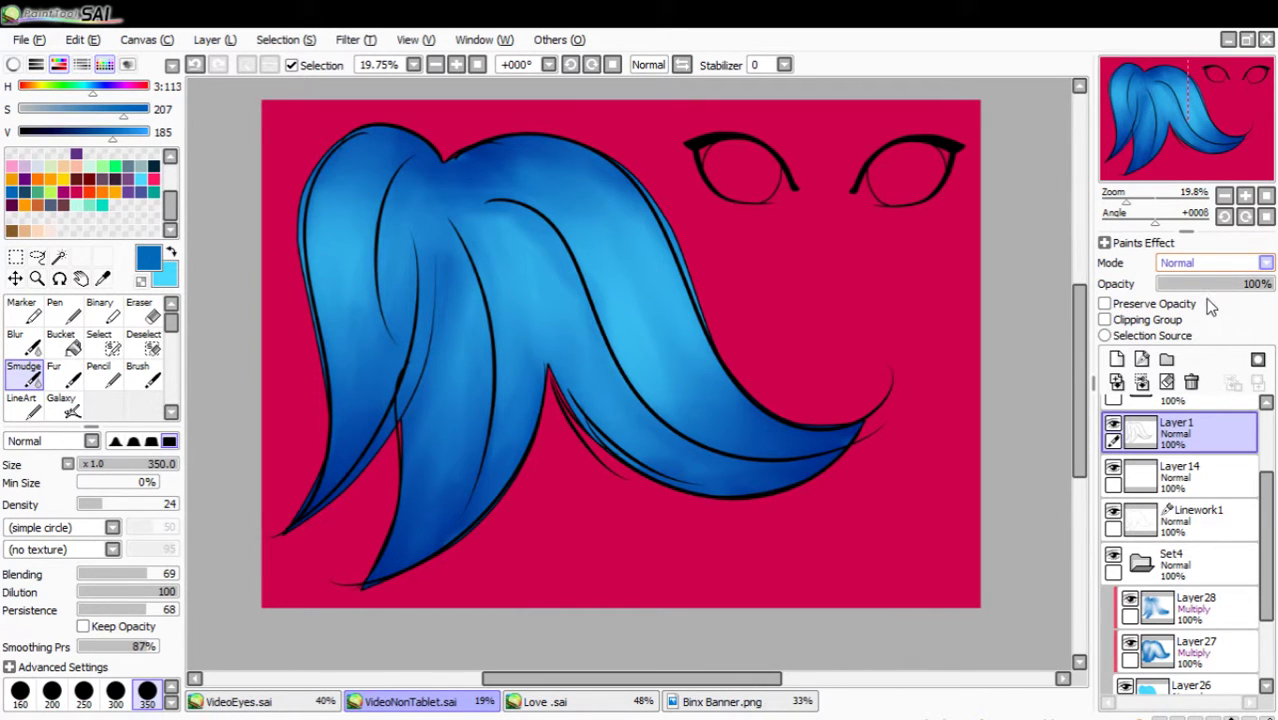
{"action": "key", "text": "Down"}
{"action": "left_click", "coordinate": [1197, 268]}
{"action": "left_click", "coordinate": [1201, 331]}
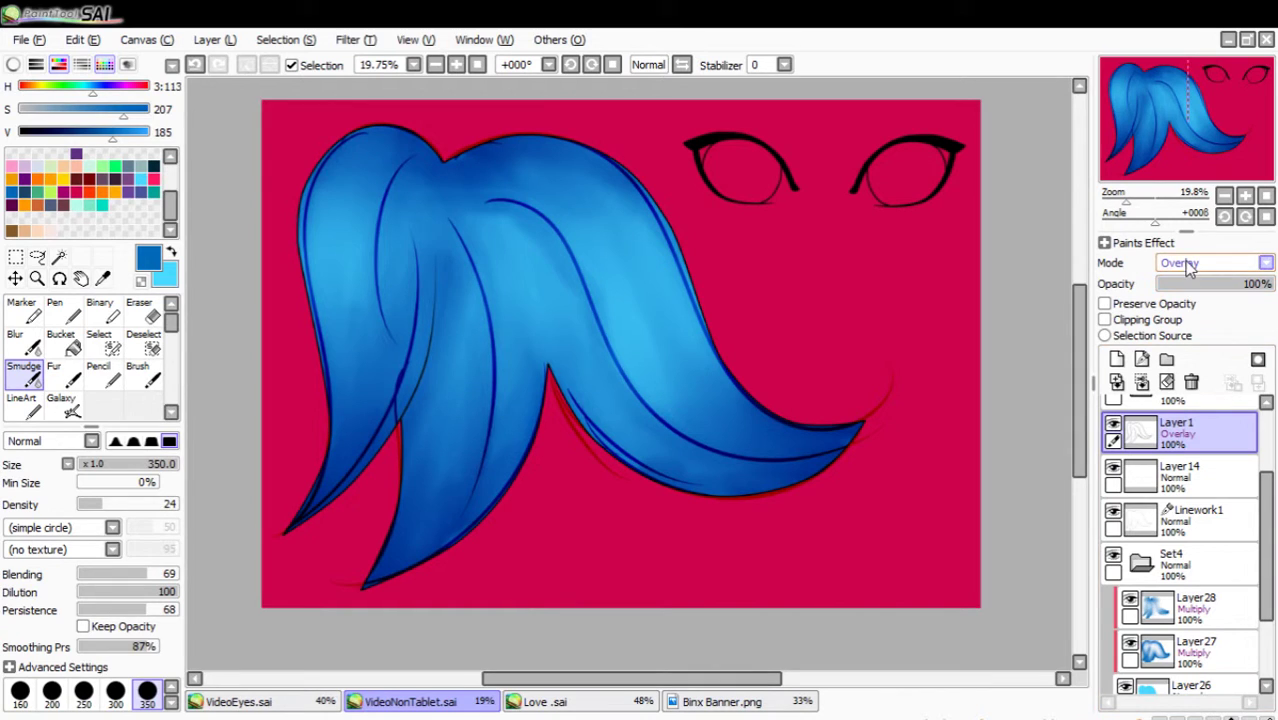
{"action": "key", "text": "Down"}
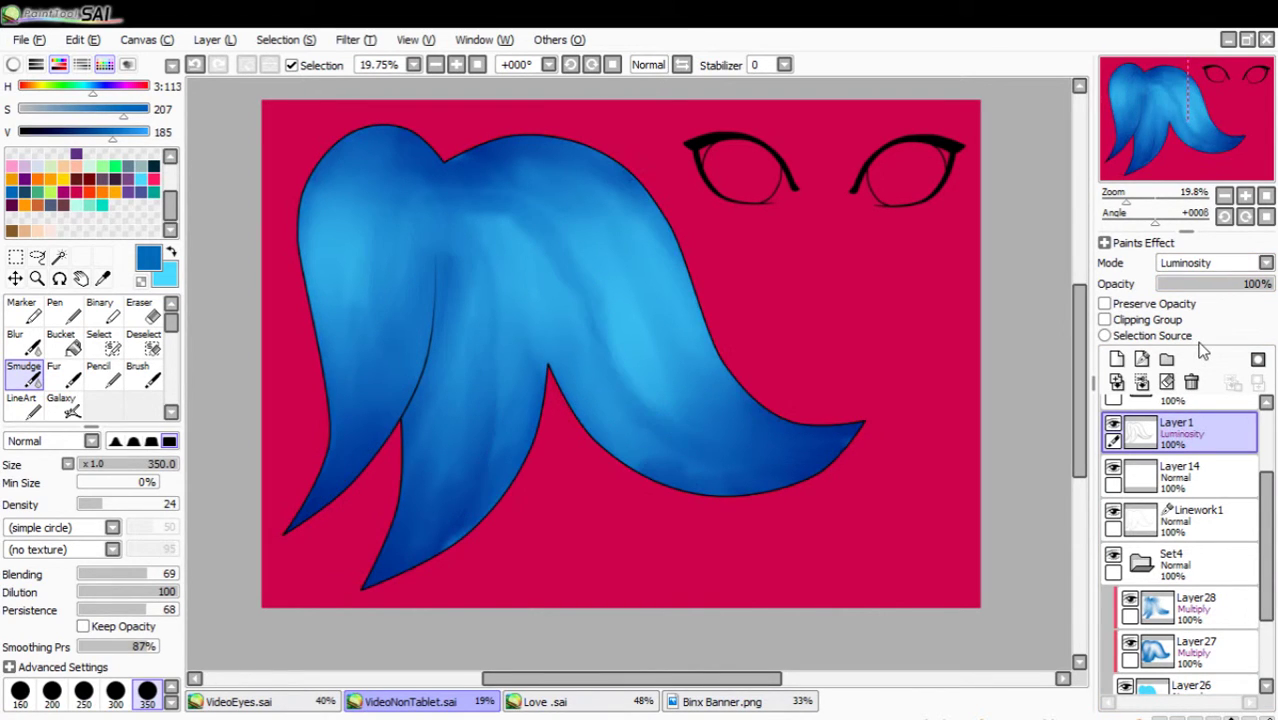
{"action": "key", "text": "Down"}
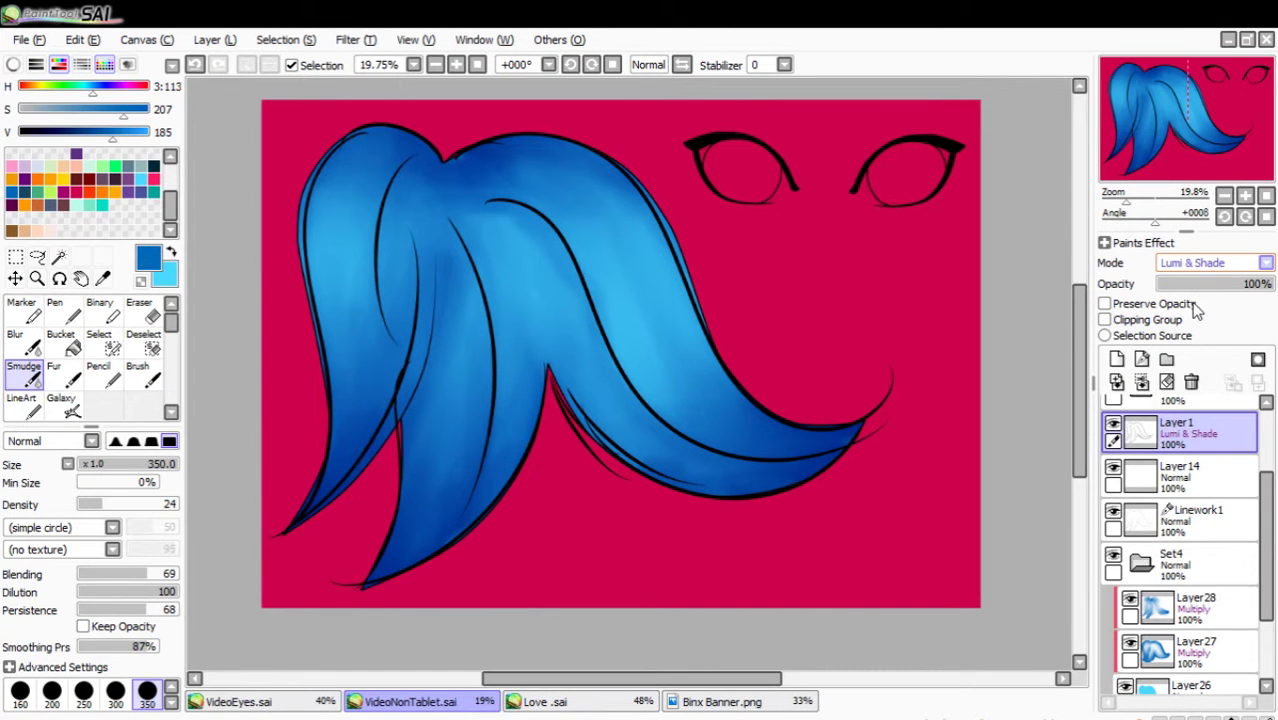
{"action": "left_click", "coordinate": [1193, 321]}
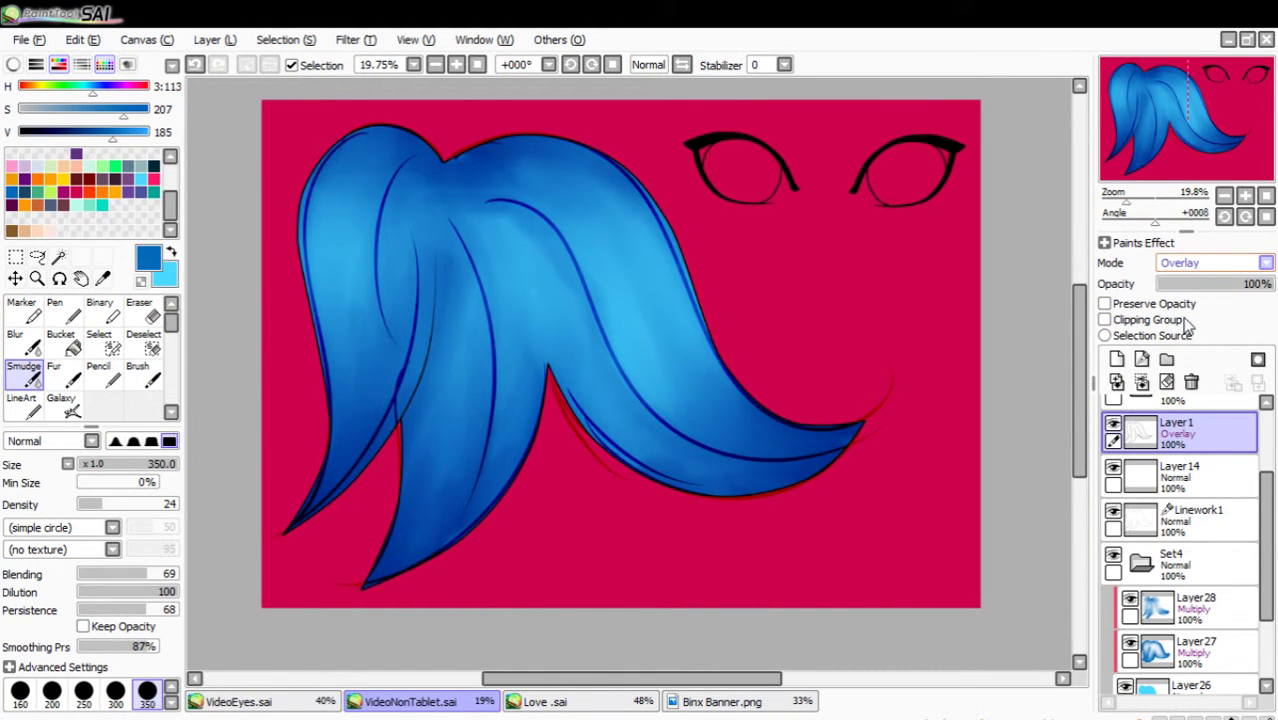
{"action": "left_click", "coordinate": [1191, 311]}
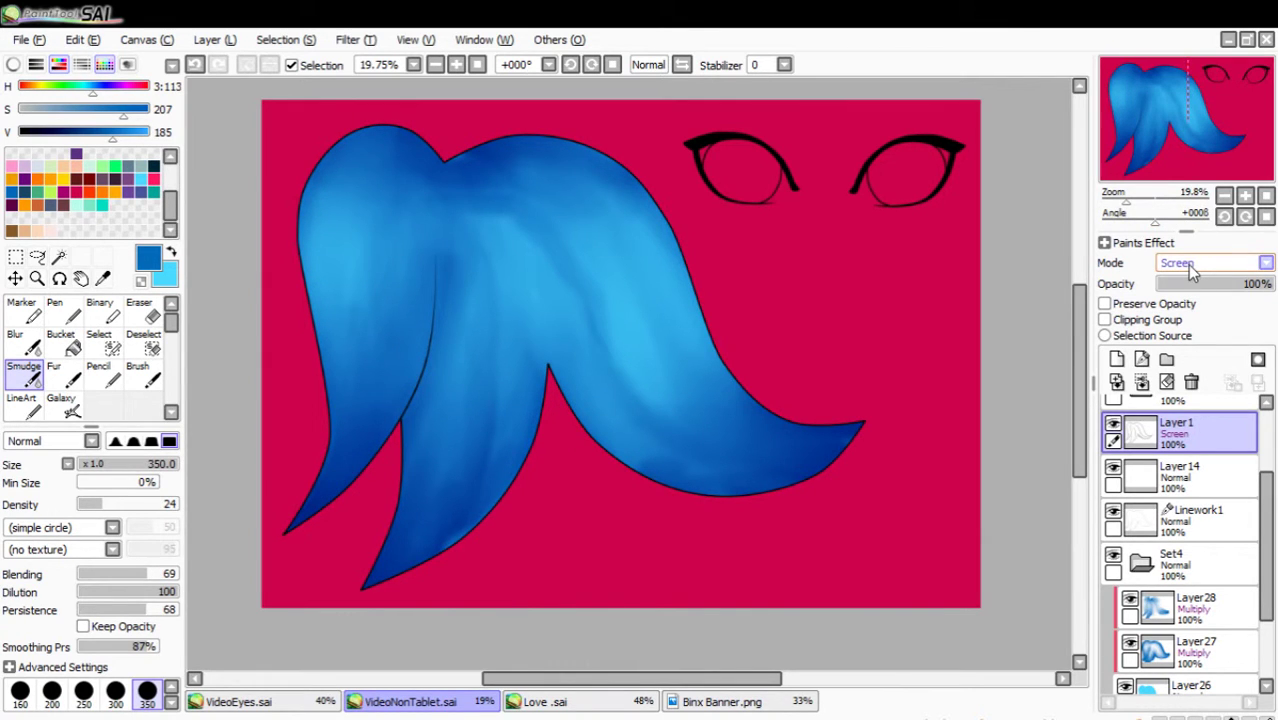
{"action": "left_click", "coordinate": [1191, 323]}
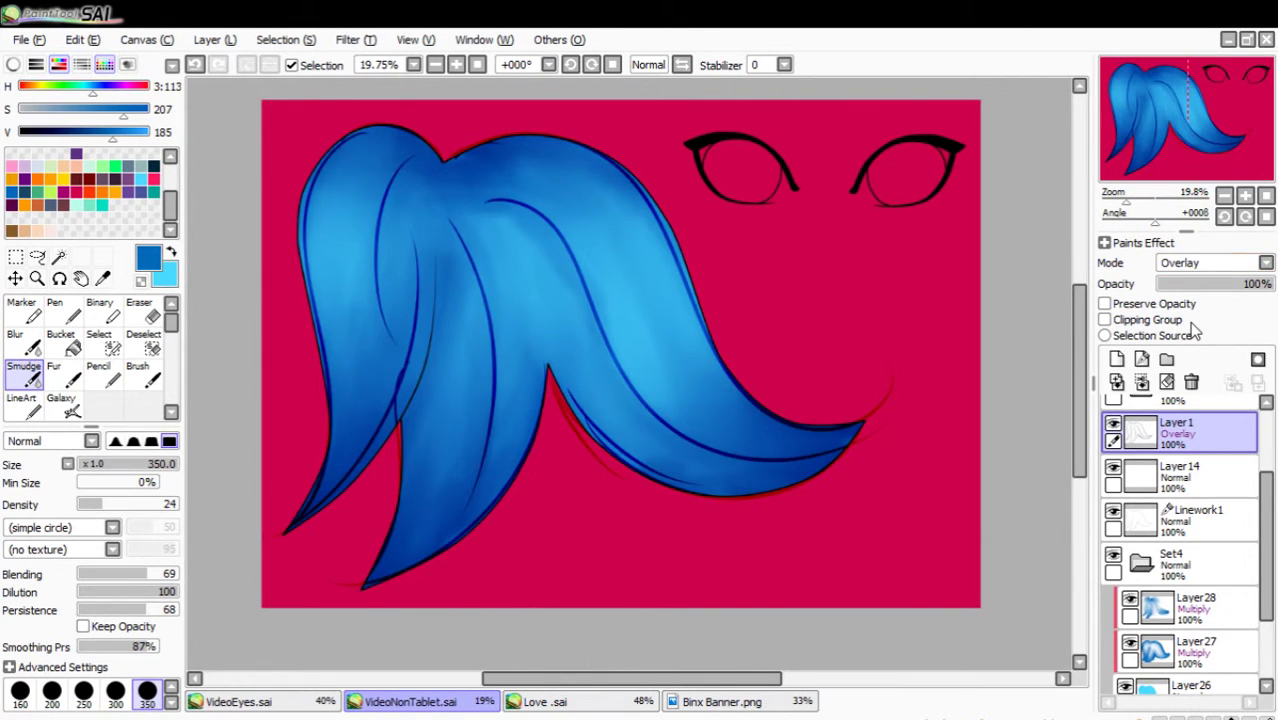
Add a new layer above Layer28, clip it to the hair base and set its blending mode to Multiply.
{"action": "left_click", "coordinate": [1212, 621]}
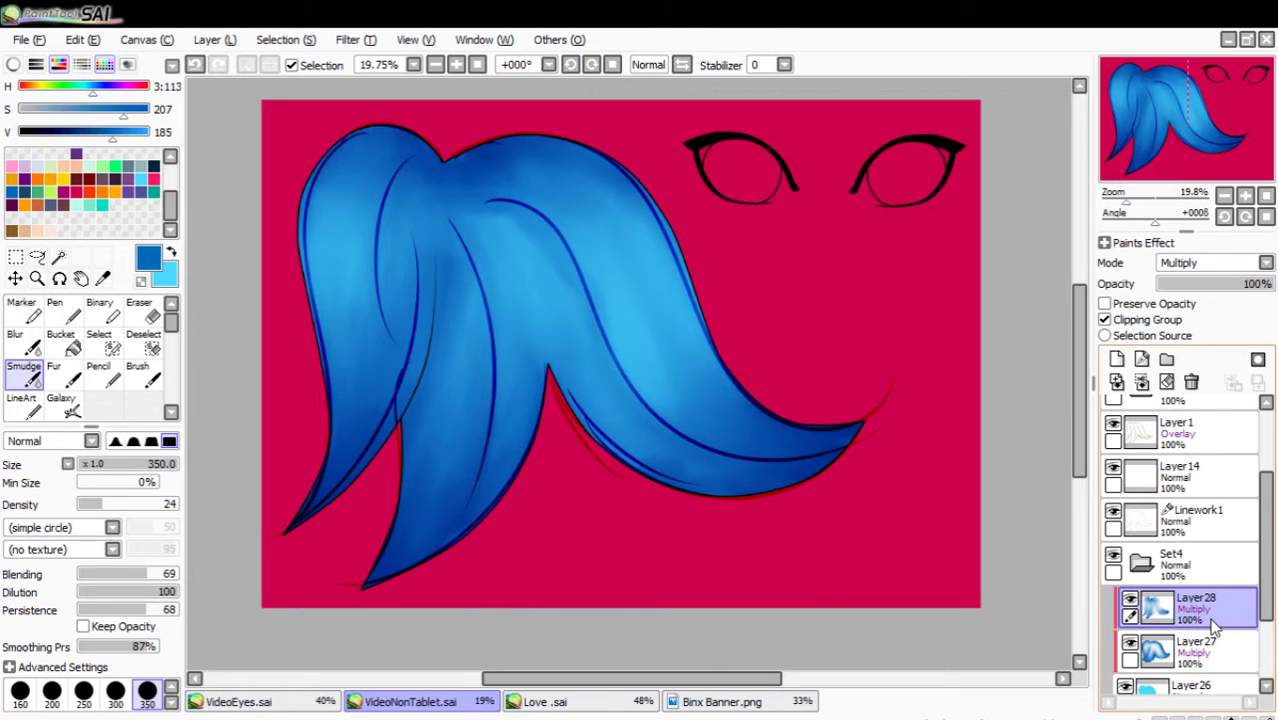
{"action": "left_click", "coordinate": [1117, 357]}
{"action": "left_click", "coordinate": [1106, 320]}
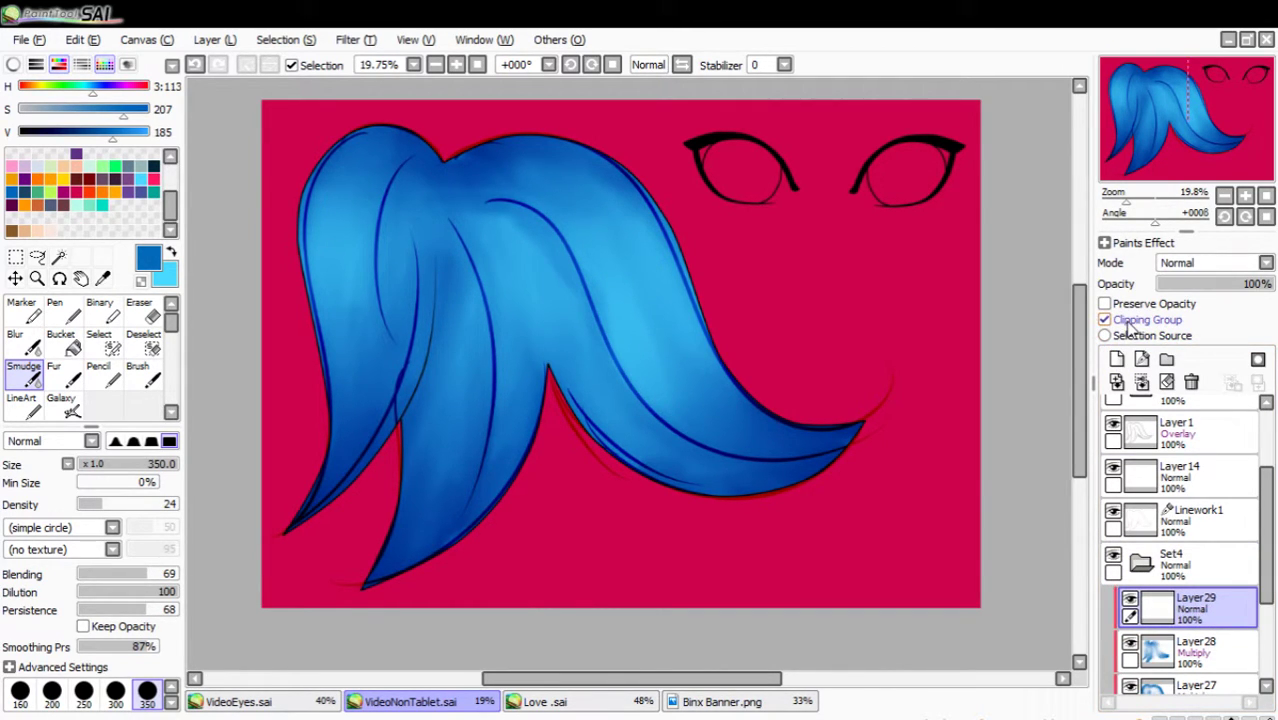
{"action": "left_click", "coordinate": [1182, 298]}
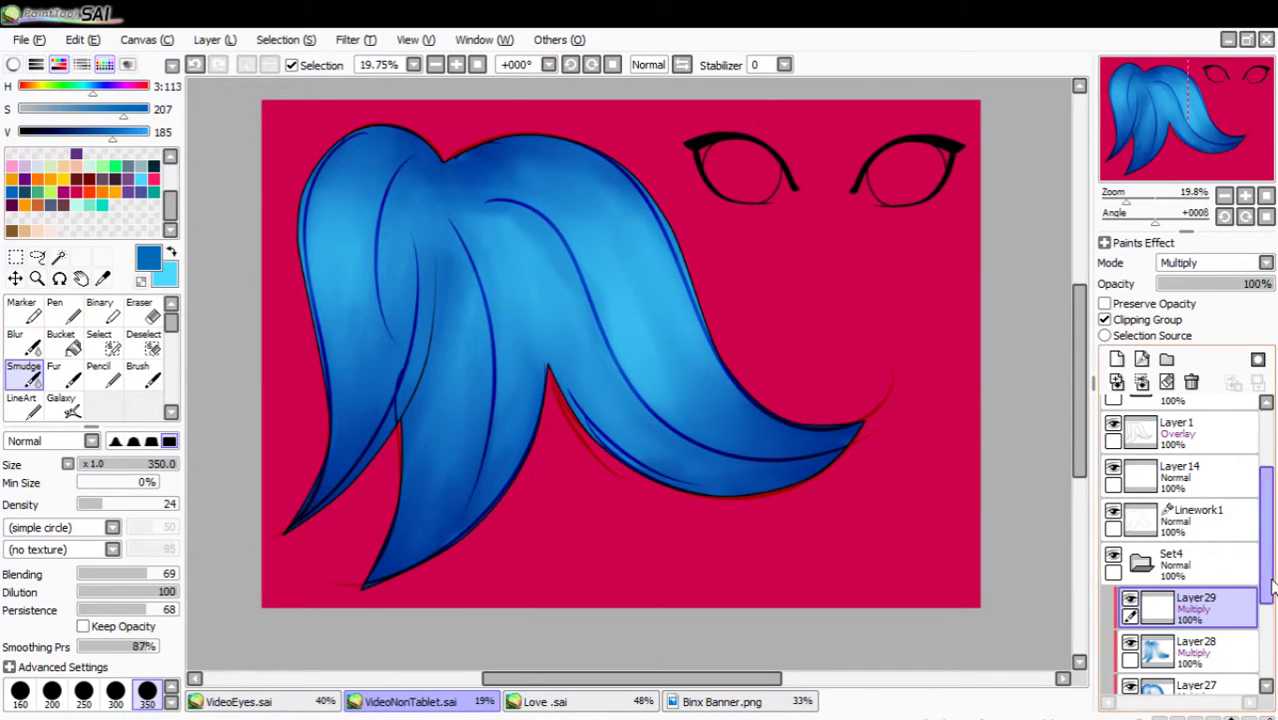
Paint broad dark blue shading over the hair's crown and all the lock tips with the Pen at size 300.
{"action": "left_click_drag", "start_coordinate": [1272, 590], "coordinate": [1270, 640]}
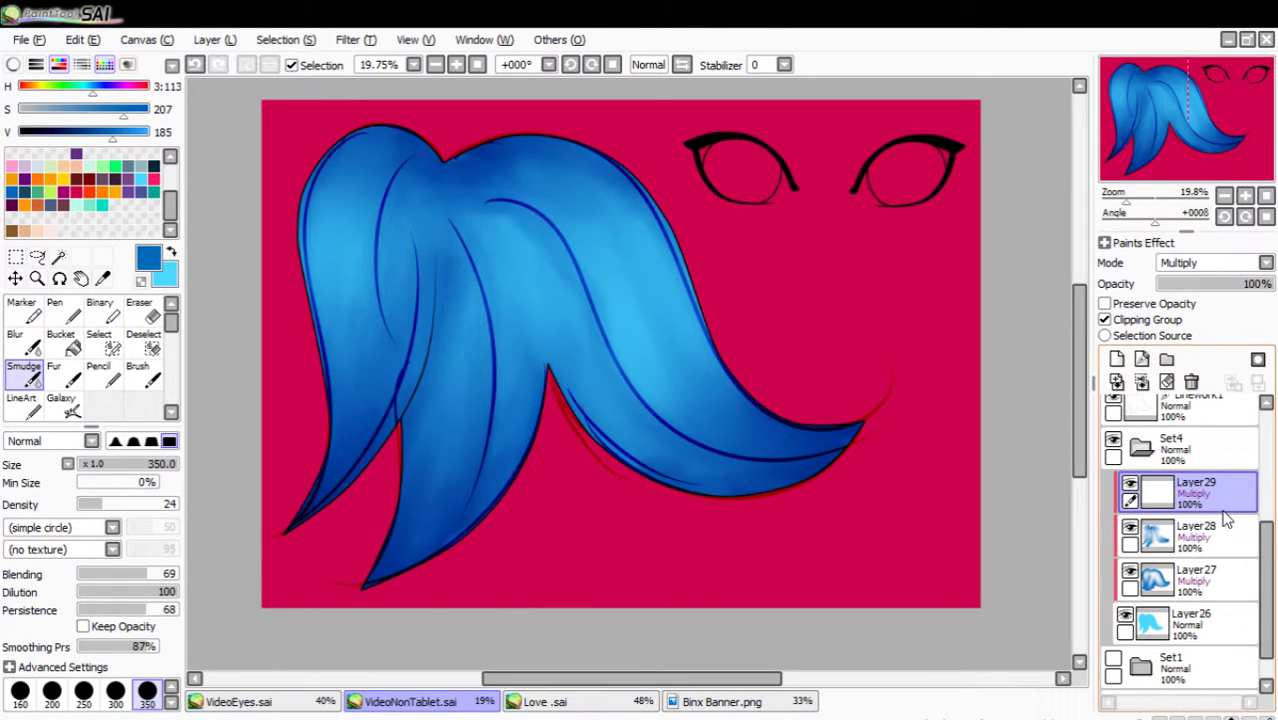
{"action": "left_click", "coordinate": [57, 310]}
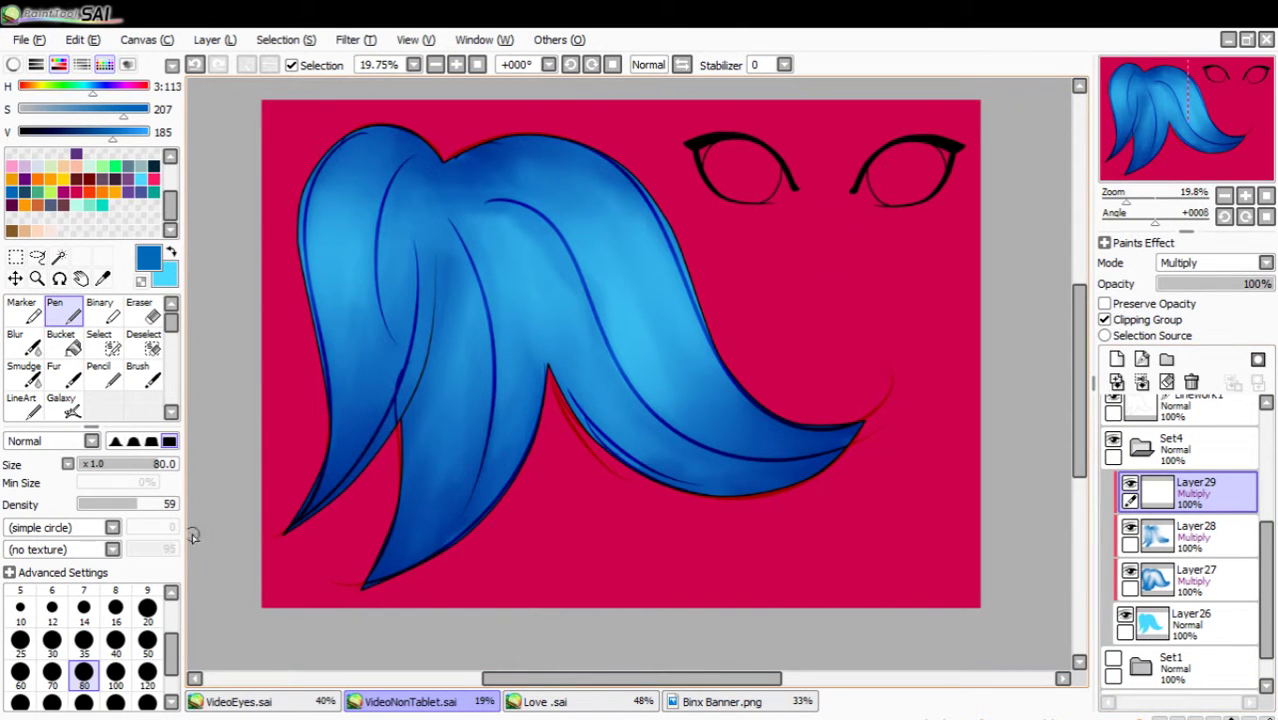
{"action": "left_click", "coordinate": [116, 680]}
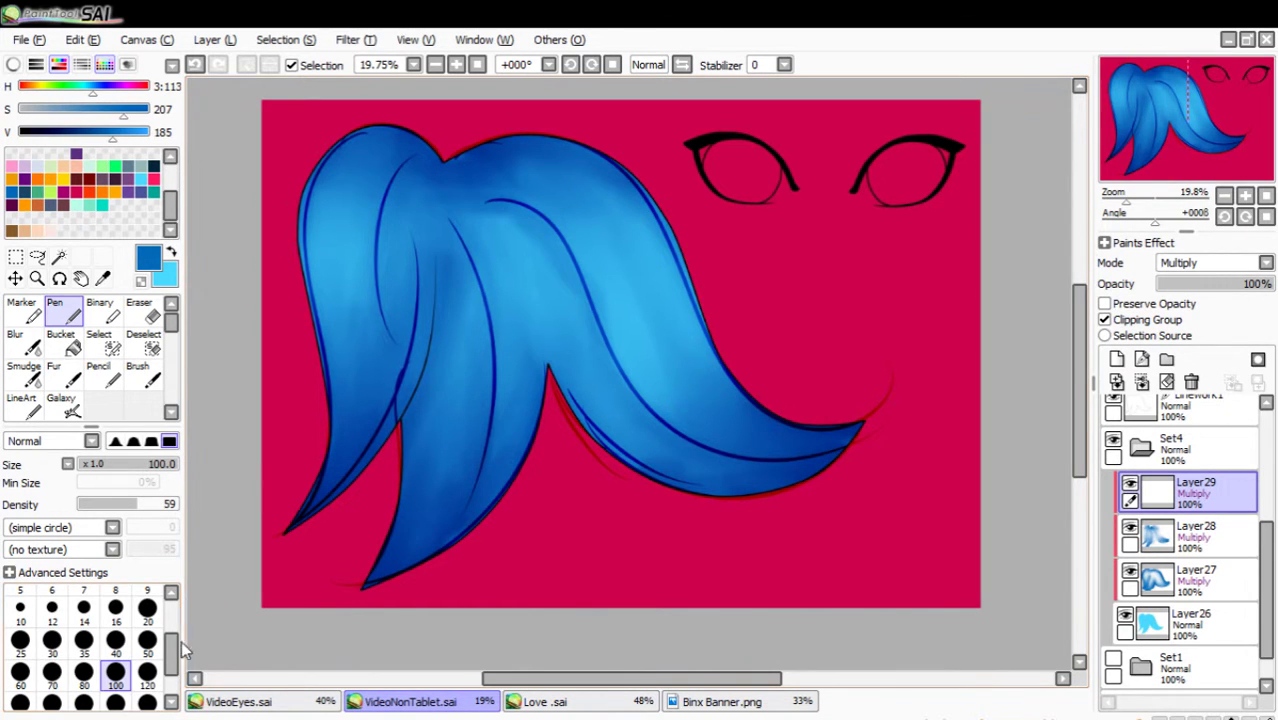
{"action": "scroll", "coordinate": [173, 654], "scroll_direction": "down", "scroll_amount": 1}
{"action": "left_click", "coordinate": [147, 650]}
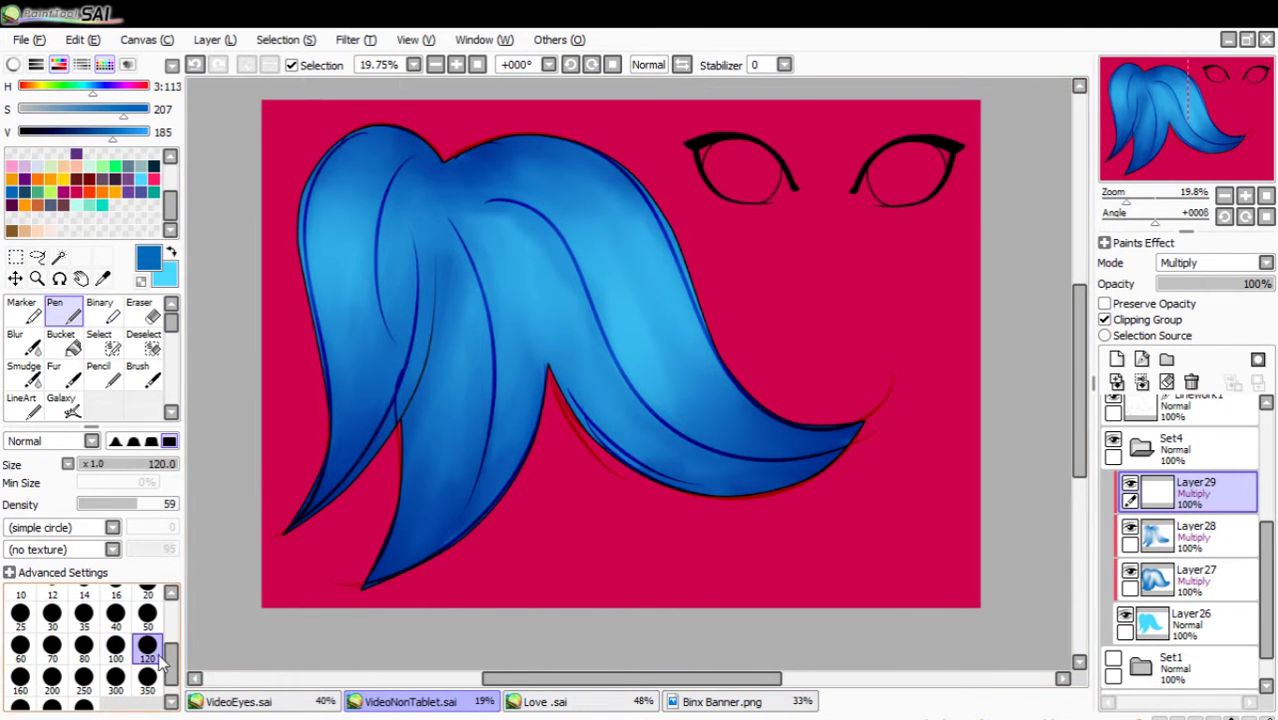
{"action": "left_click", "coordinate": [116, 678]}
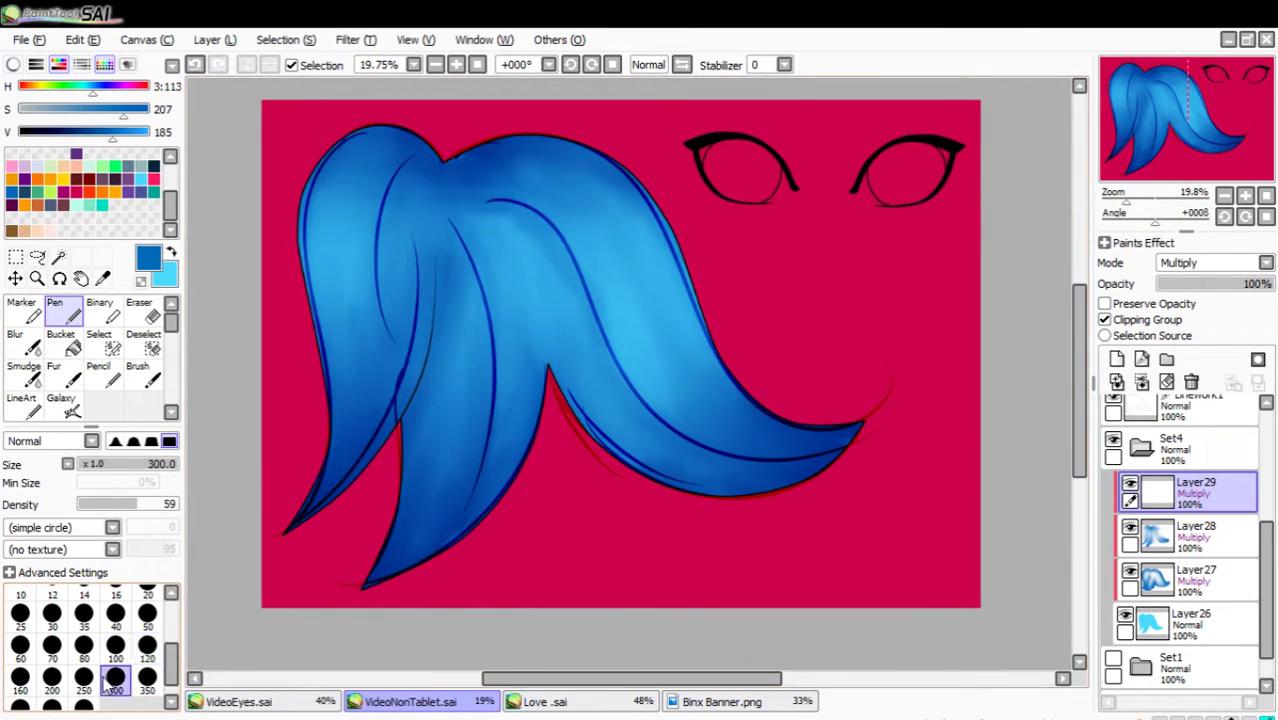
{"action": "mouse_move", "coordinate": [424, 166]}
{"action": "left_mouse_down"}
{"action": "mouse_move", "coordinate": [357, 159]}
{"action": "mouse_move", "coordinate": [342, 210]}
{"action": "mouse_move", "coordinate": [382, 152]}
{"action": "mouse_move", "coordinate": [412, 143]}
{"action": "mouse_move", "coordinate": [395, 162]}
{"action": "mouse_move", "coordinate": [388, 245]}
{"action": "mouse_move", "coordinate": [454, 144]}
{"action": "mouse_move", "coordinate": [432, 207]}
{"action": "mouse_move", "coordinate": [435, 249]}
{"action": "mouse_move", "coordinate": [435, 198]}
{"action": "mouse_move", "coordinate": [473, 214]}
{"action": "mouse_move", "coordinate": [482, 244]}
{"action": "mouse_move", "coordinate": [464, 194]}
{"action": "mouse_move", "coordinate": [517, 207]}
{"action": "mouse_move", "coordinate": [472, 176]}
{"action": "mouse_move", "coordinate": [529, 174]}
{"action": "mouse_move", "coordinate": [512, 165]}
{"action": "mouse_move", "coordinate": [613, 171]}
{"action": "left_mouse_up"}
{"action": "mouse_move", "coordinate": [314, 551]}
{"action": "left_mouse_down"}
{"action": "mouse_move", "coordinate": [367, 418]}
{"action": "mouse_move", "coordinate": [310, 527]}
{"action": "mouse_move", "coordinate": [365, 467]}
{"action": "mouse_move", "coordinate": [330, 542]}
{"action": "mouse_move", "coordinate": [335, 596]}
{"action": "mouse_move", "coordinate": [360, 588]}
{"action": "mouse_move", "coordinate": [413, 512]}
{"action": "mouse_move", "coordinate": [435, 450]}
{"action": "mouse_move", "coordinate": [372, 581]}
{"action": "mouse_move", "coordinate": [469, 480]}
{"action": "mouse_move", "coordinate": [449, 549]}
{"action": "mouse_move", "coordinate": [518, 443]}
{"action": "mouse_move", "coordinate": [522, 404]}
{"action": "left_mouse_up"}
{"action": "mouse_move", "coordinate": [876, 436]}
{"action": "left_mouse_down"}
{"action": "mouse_move", "coordinate": [712, 506]}
{"action": "mouse_move", "coordinate": [839, 452]}
{"action": "mouse_move", "coordinate": [664, 447]}
{"action": "mouse_move", "coordinate": [755, 483]}
{"action": "mouse_move", "coordinate": [841, 471]}
{"action": "mouse_move", "coordinate": [696, 391]}
{"action": "left_mouse_up"}
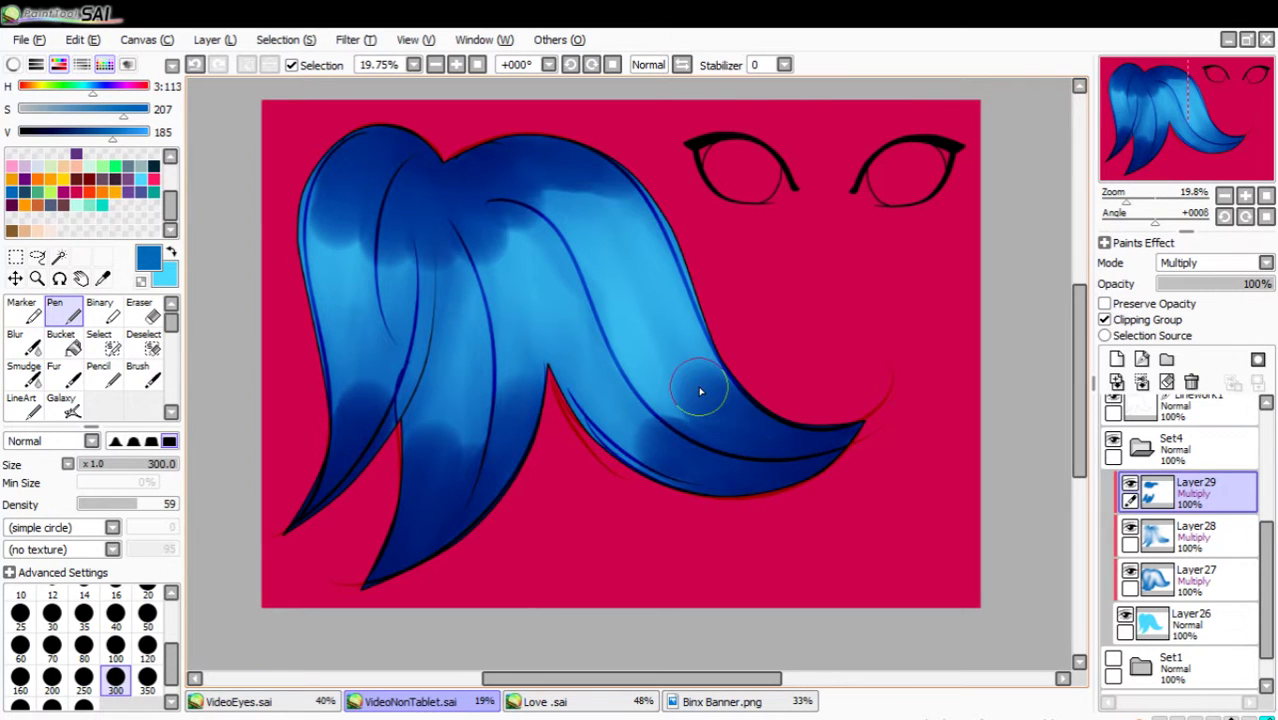
Blend the dark shading on the hair's crown and lock tips with the Smudge tool at size 250.
{"action": "left_click", "coordinate": [25, 370]}
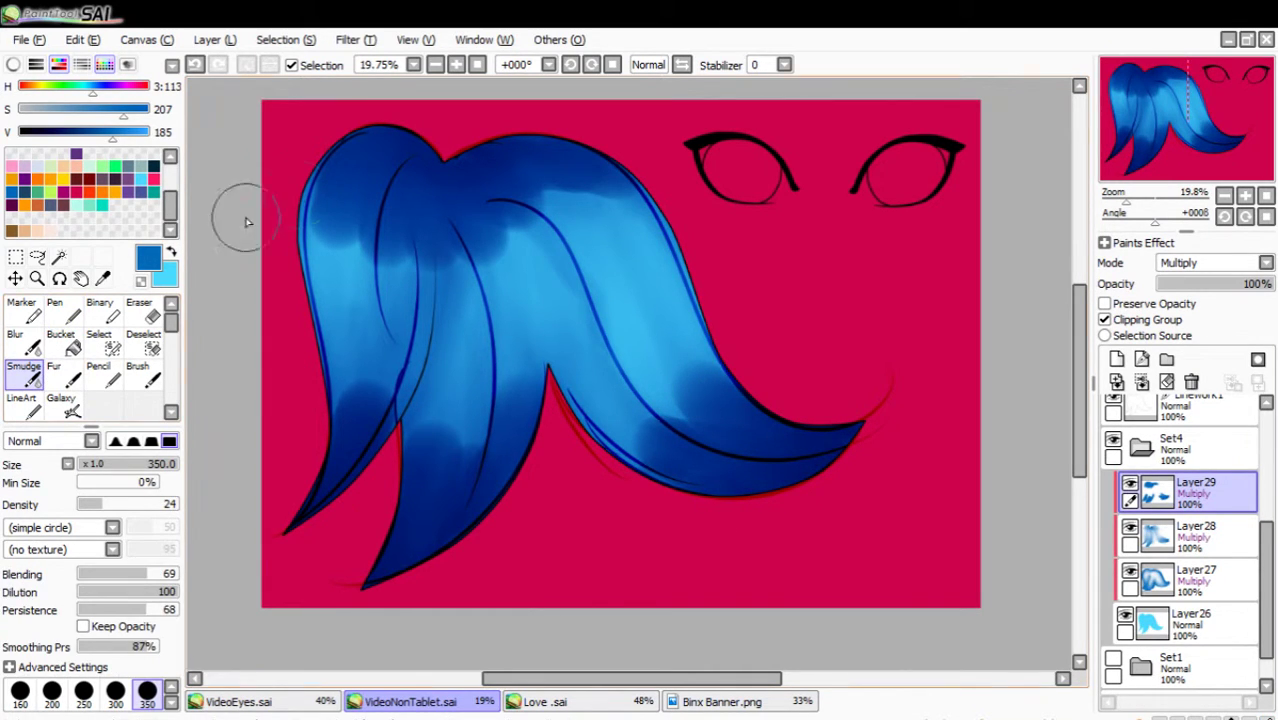
{"action": "key", "text": "bracketleft"}
{"action": "key", "text": "bracketleft"}
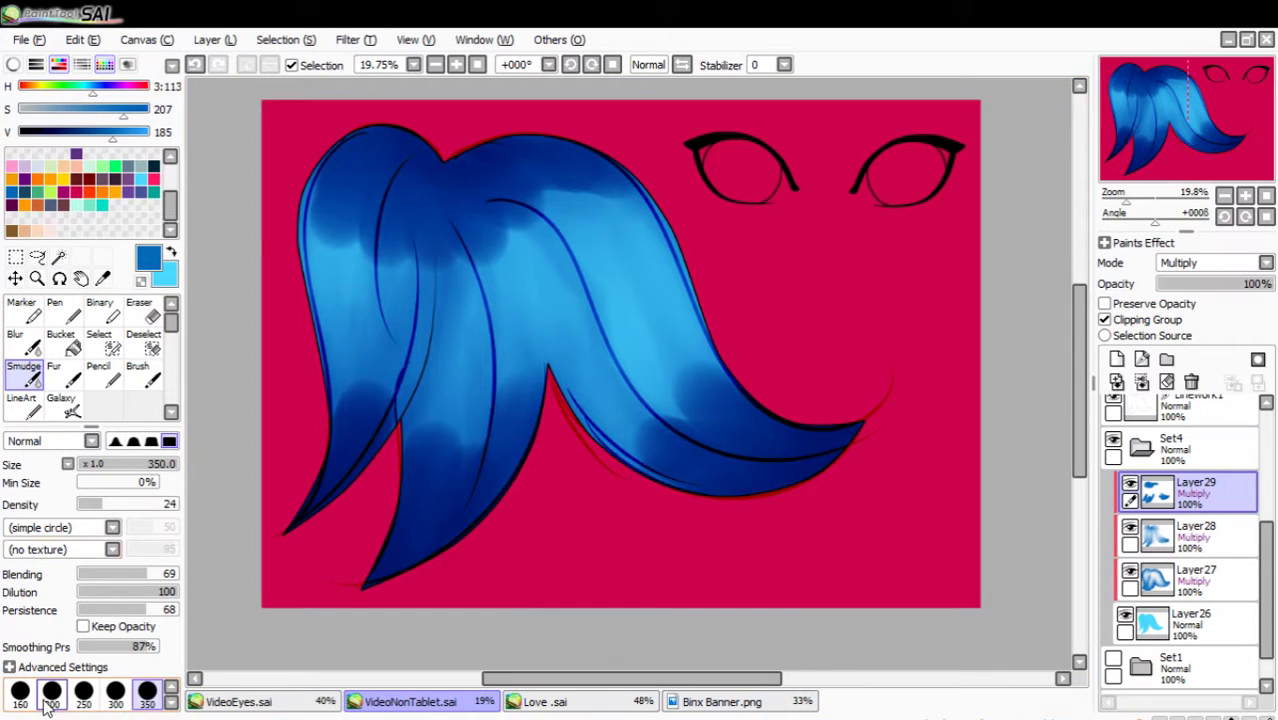
{"action": "mouse_move", "coordinate": [351, 239]}
{"action": "left_mouse_down"}
{"action": "mouse_move", "coordinate": [351, 182]}
{"action": "mouse_move", "coordinate": [332, 177]}
{"action": "mouse_move", "coordinate": [311, 330]}
{"action": "mouse_move", "coordinate": [350, 158]}
{"action": "mouse_move", "coordinate": [324, 348]}
{"action": "mouse_move", "coordinate": [352, 234]}
{"action": "mouse_move", "coordinate": [356, 302]}
{"action": "mouse_move", "coordinate": [382, 232]}
{"action": "mouse_move", "coordinate": [363, 327]}
{"action": "mouse_move", "coordinate": [407, 180]}
{"action": "mouse_move", "coordinate": [406, 291]}
{"action": "mouse_move", "coordinate": [429, 196]}
{"action": "mouse_move", "coordinate": [460, 305]}
{"action": "mouse_move", "coordinate": [432, 249]}
{"action": "mouse_move", "coordinate": [464, 329]}
{"action": "mouse_move", "coordinate": [523, 271]}
{"action": "mouse_move", "coordinate": [486, 201]}
{"action": "mouse_move", "coordinate": [593, 301]}
{"action": "mouse_move", "coordinate": [519, 218]}
{"action": "mouse_move", "coordinate": [636, 272]}
{"action": "left_mouse_up"}
{"action": "mouse_move", "coordinate": [593, 206]}
{"action": "left_mouse_down"}
{"action": "mouse_move", "coordinate": [542, 170]}
{"action": "mouse_move", "coordinate": [619, 204]}
{"action": "mouse_move", "coordinate": [511, 146]}
{"action": "mouse_move", "coordinate": [602, 229]}
{"action": "mouse_move", "coordinate": [509, 156]}
{"action": "mouse_move", "coordinate": [588, 282]}
{"action": "mouse_move", "coordinate": [500, 228]}
{"action": "mouse_move", "coordinate": [485, 252]}
{"action": "mouse_move", "coordinate": [508, 313]}
{"action": "mouse_move", "coordinate": [379, 372]}
{"action": "mouse_move", "coordinate": [379, 407]}
{"action": "mouse_move", "coordinate": [424, 338]}
{"action": "mouse_move", "coordinate": [389, 426]}
{"action": "mouse_move", "coordinate": [396, 364]}
{"action": "mouse_move", "coordinate": [370, 436]}
{"action": "mouse_move", "coordinate": [362, 390]}
{"action": "mouse_move", "coordinate": [341, 397]}
{"action": "mouse_move", "coordinate": [339, 344]}
{"action": "mouse_move", "coordinate": [339, 418]}
{"action": "mouse_move", "coordinate": [498, 443]}
{"action": "mouse_move", "coordinate": [467, 381]}
{"action": "mouse_move", "coordinate": [448, 395]}
{"action": "mouse_move", "coordinate": [409, 346]}
{"action": "mouse_move", "coordinate": [413, 476]}
{"action": "mouse_move", "coordinate": [482, 319]}
{"action": "mouse_move", "coordinate": [480, 447]}
{"action": "mouse_move", "coordinate": [511, 392]}
{"action": "mouse_move", "coordinate": [513, 448]}
{"action": "left_mouse_up"}
{"action": "mouse_move", "coordinate": [672, 456]}
{"action": "left_mouse_down"}
{"action": "mouse_move", "coordinate": [532, 373]}
{"action": "mouse_move", "coordinate": [637, 441]}
{"action": "mouse_move", "coordinate": [710, 462]}
{"action": "mouse_move", "coordinate": [664, 483]}
{"action": "mouse_move", "coordinate": [694, 443]}
{"action": "mouse_move", "coordinate": [730, 430]}
{"action": "mouse_move", "coordinate": [668, 350]}
{"action": "left_mouse_up"}
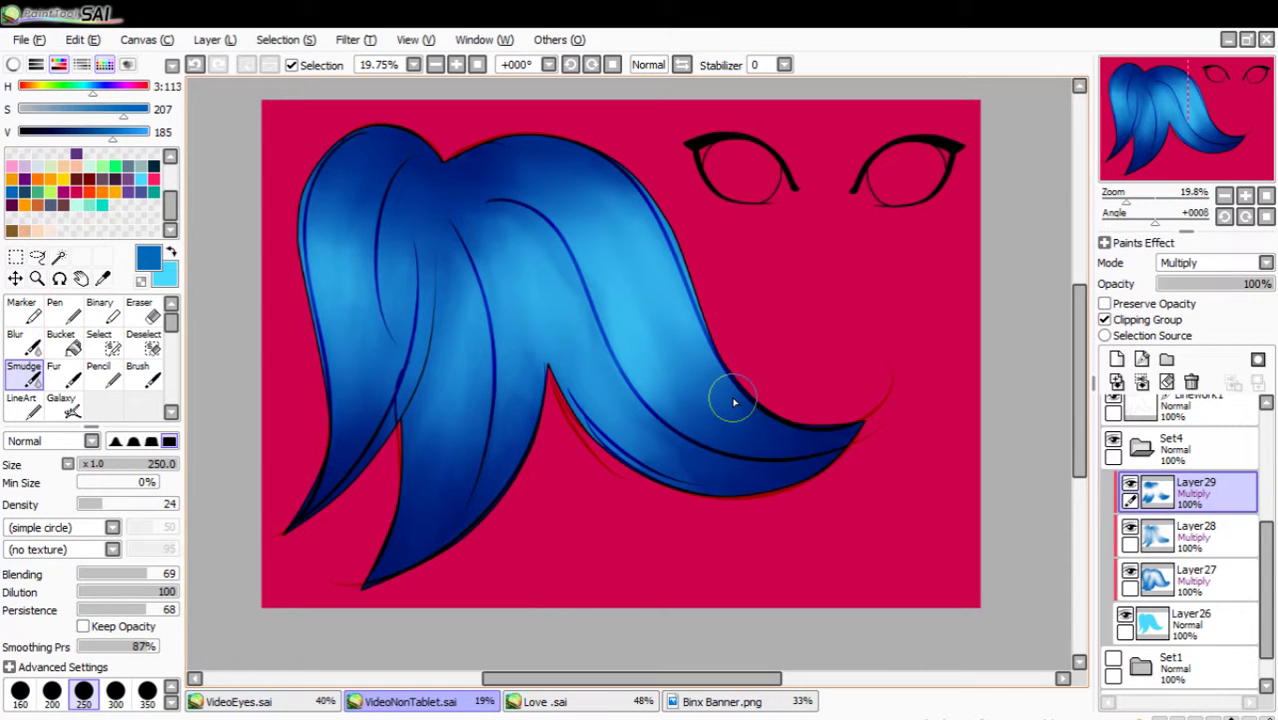
Paint a dark blue stroke between the left and middle locks with the Brush at size 160, then soften it with Smudge at sizes 80 and 120.
{"action": "left_click", "coordinate": [153, 382]}
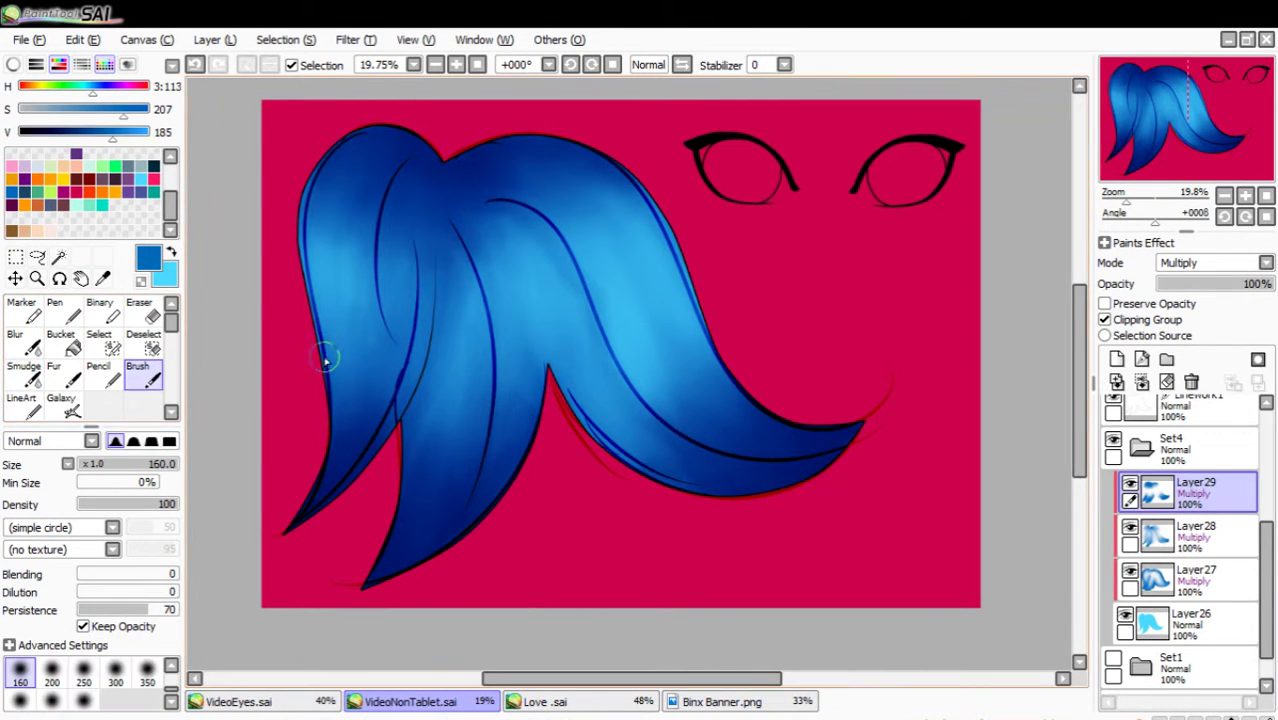
{"action": "mouse_move", "coordinate": [426, 289]}
{"action": "left_mouse_down"}
{"action": "mouse_move", "coordinate": [442, 261]}
{"action": "mouse_move", "coordinate": [404, 437]}
{"action": "left_mouse_up"}
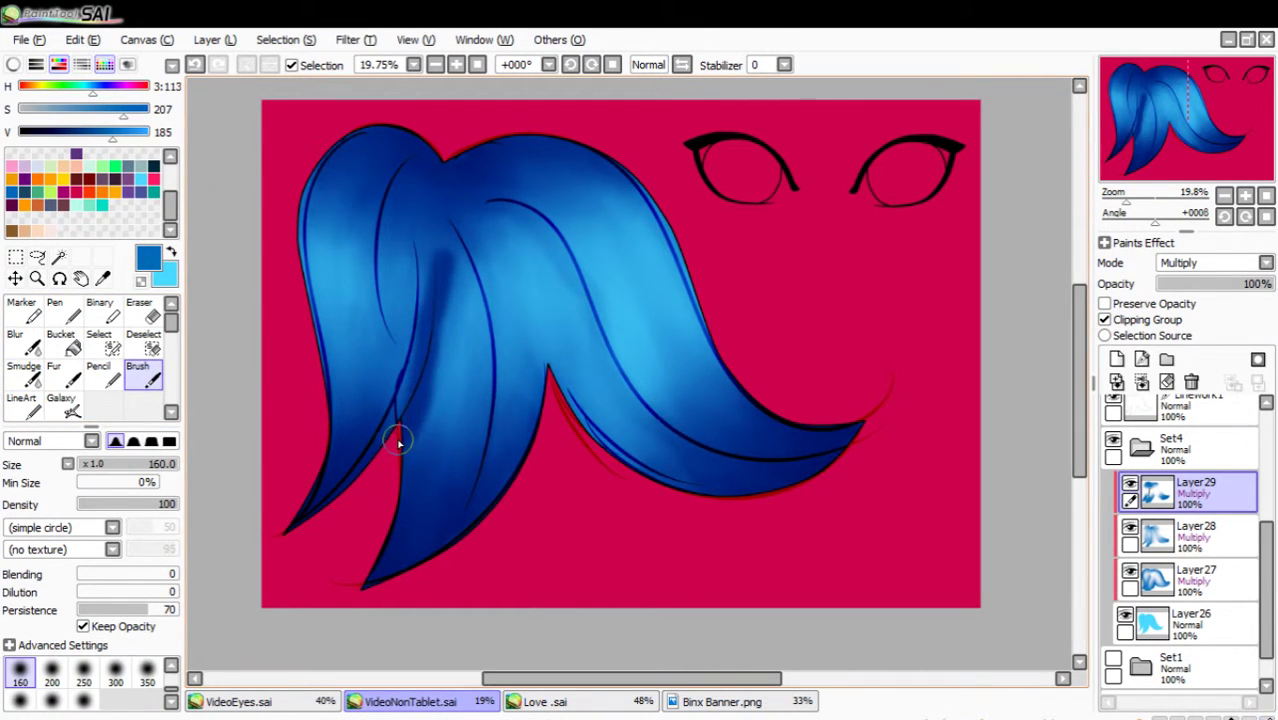
{"action": "left_click", "coordinate": [30, 375]}
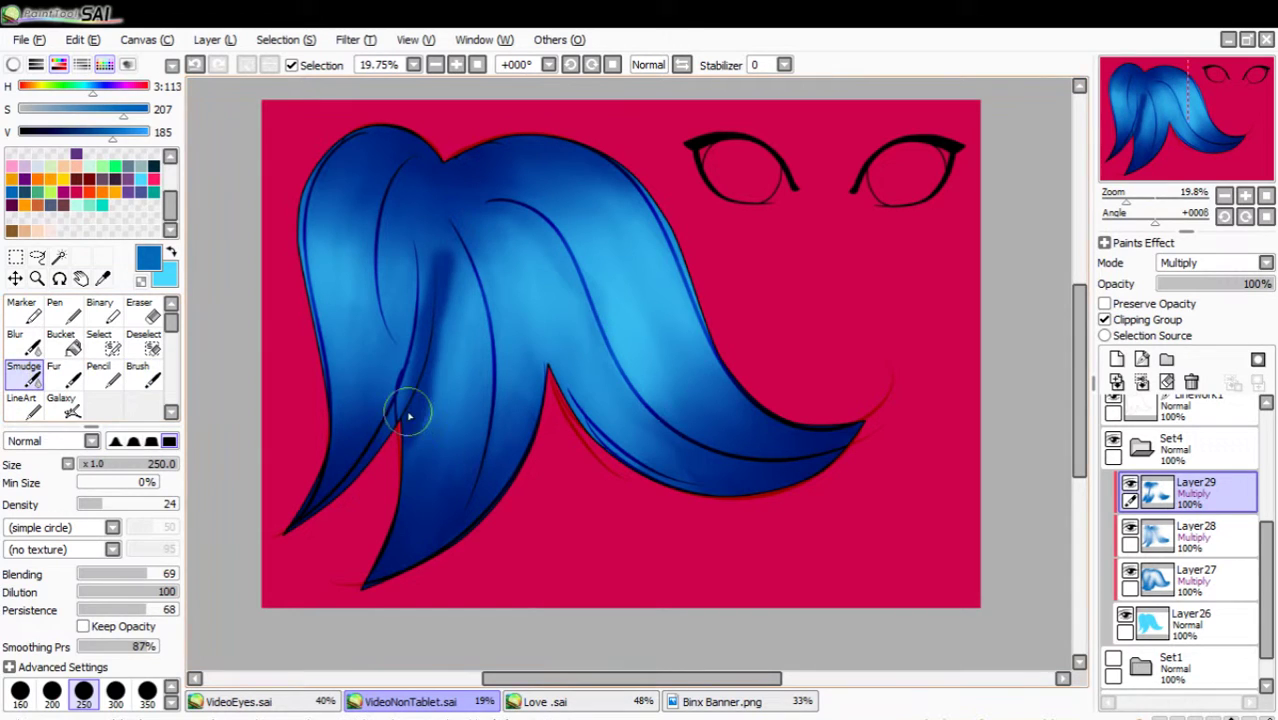
{"action": "left_click", "coordinate": [171, 687]}
{"action": "left_click", "coordinate": [86, 692]}
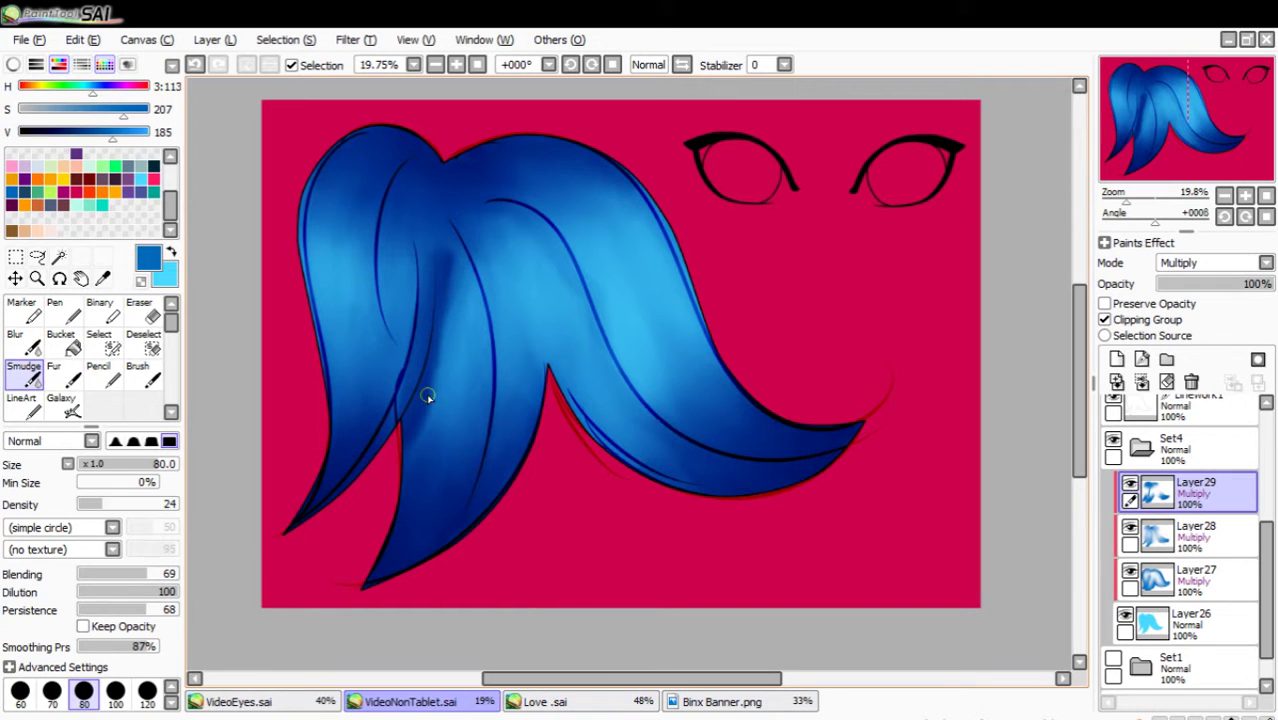
{"action": "left_click", "coordinate": [147, 690]}
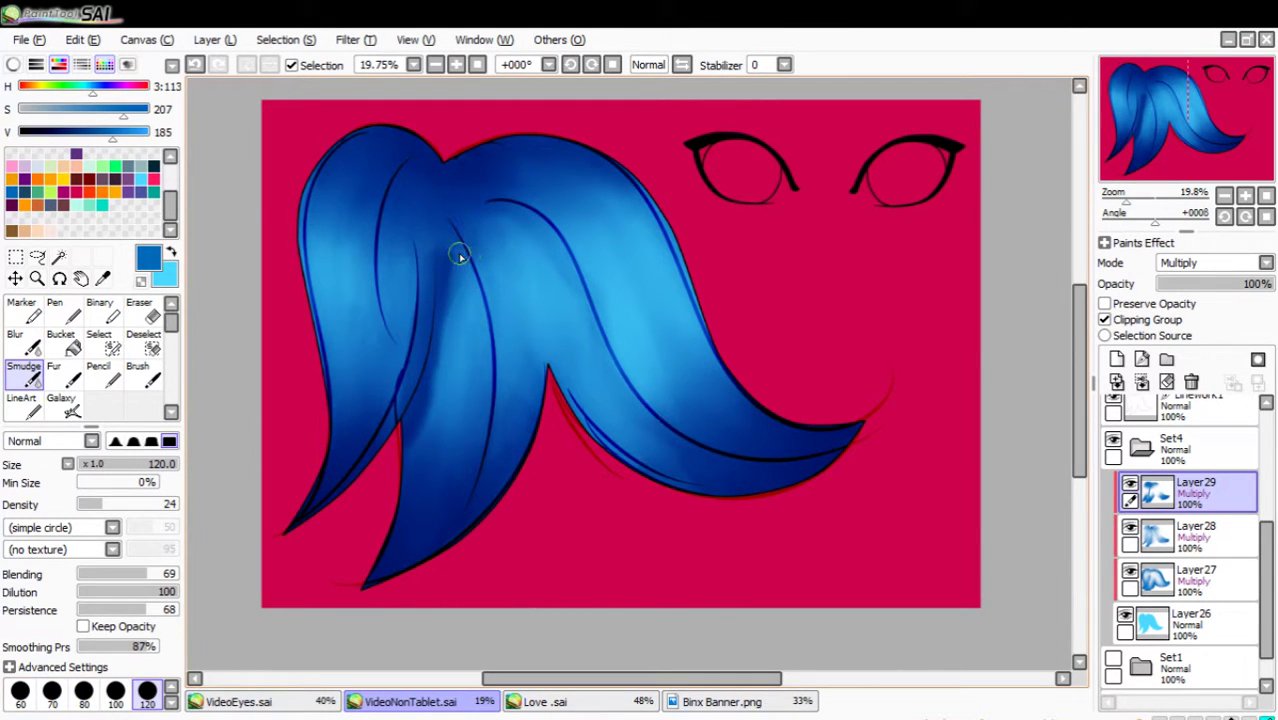
Smooth the shading on the left, middle and right locks with the Smudge tool at sizes 350 and 250.
{"action": "scroll", "coordinate": [150, 690], "scroll_direction": "down", "scroll_amount": 1}
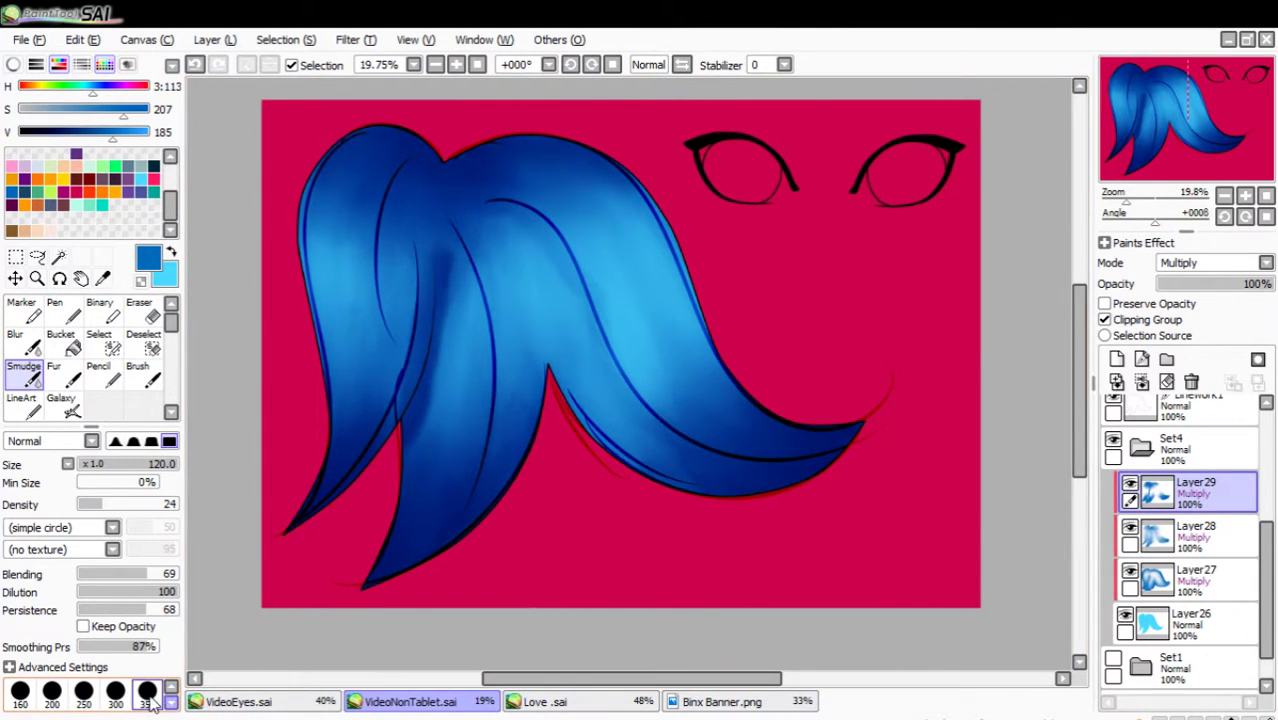
{"action": "left_click", "coordinate": [147, 690]}
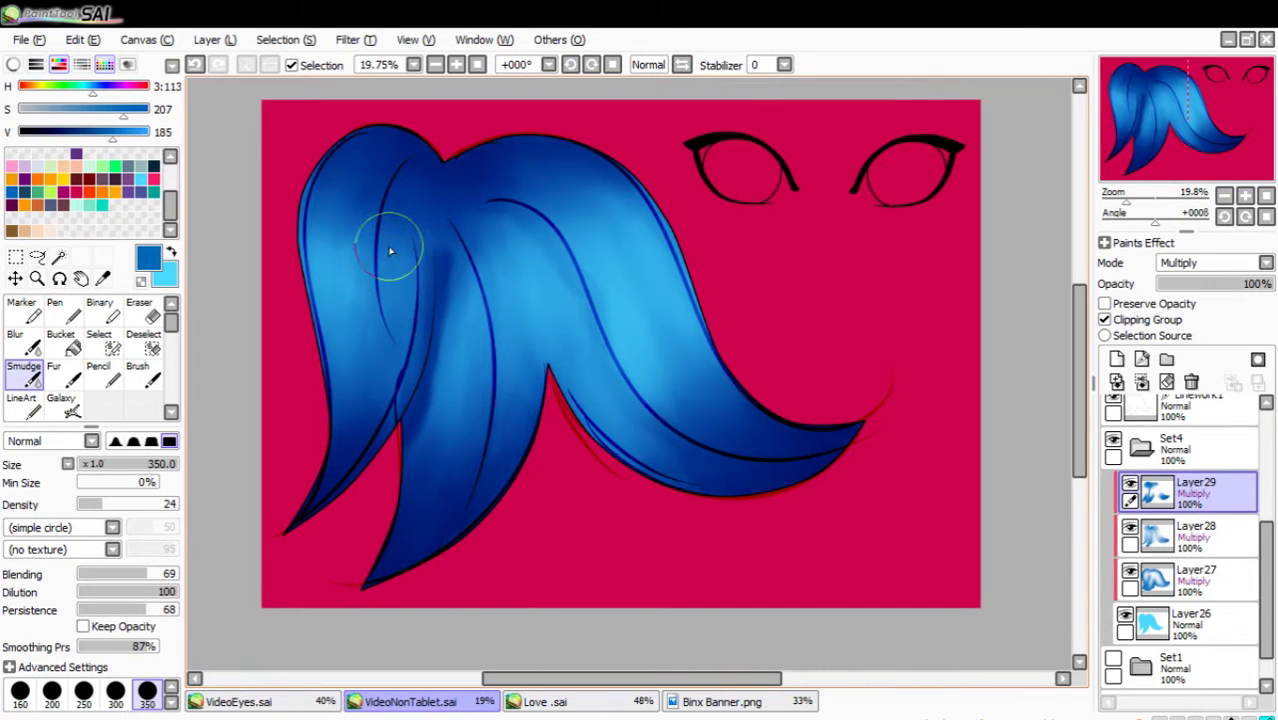
{"action": "left_click_drag", "start_coordinate": [402, 267], "coordinate": [403, 325]}
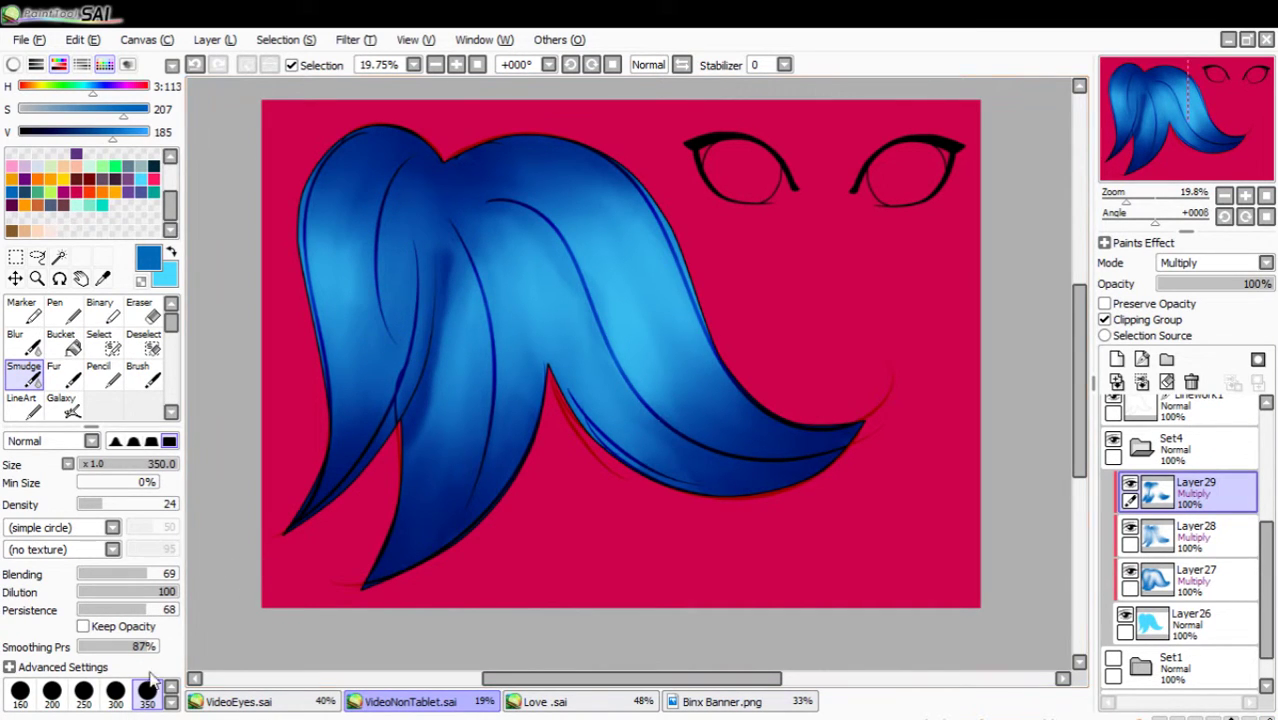
{"action": "left_click", "coordinate": [84, 691]}
{"action": "left_click_drag", "start_coordinate": [453, 224], "coordinate": [443, 398]}
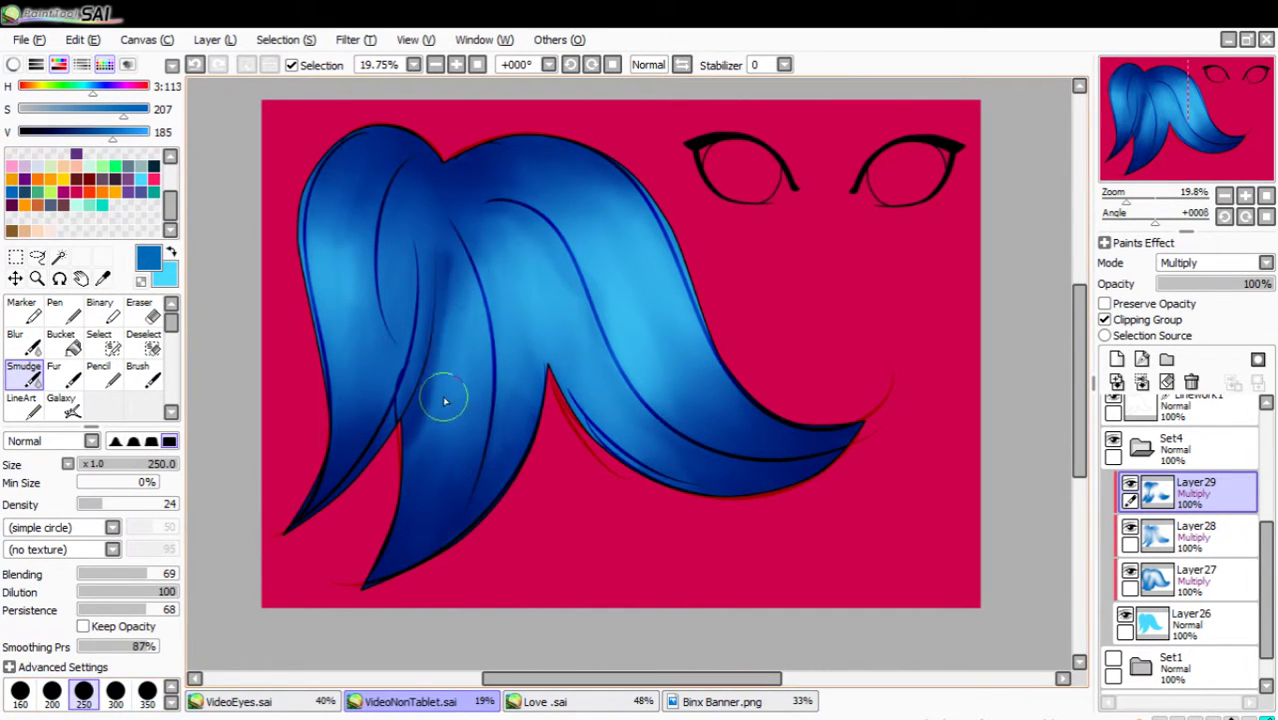
{"action": "left_click_drag", "start_coordinate": [463, 190], "coordinate": [434, 470]}
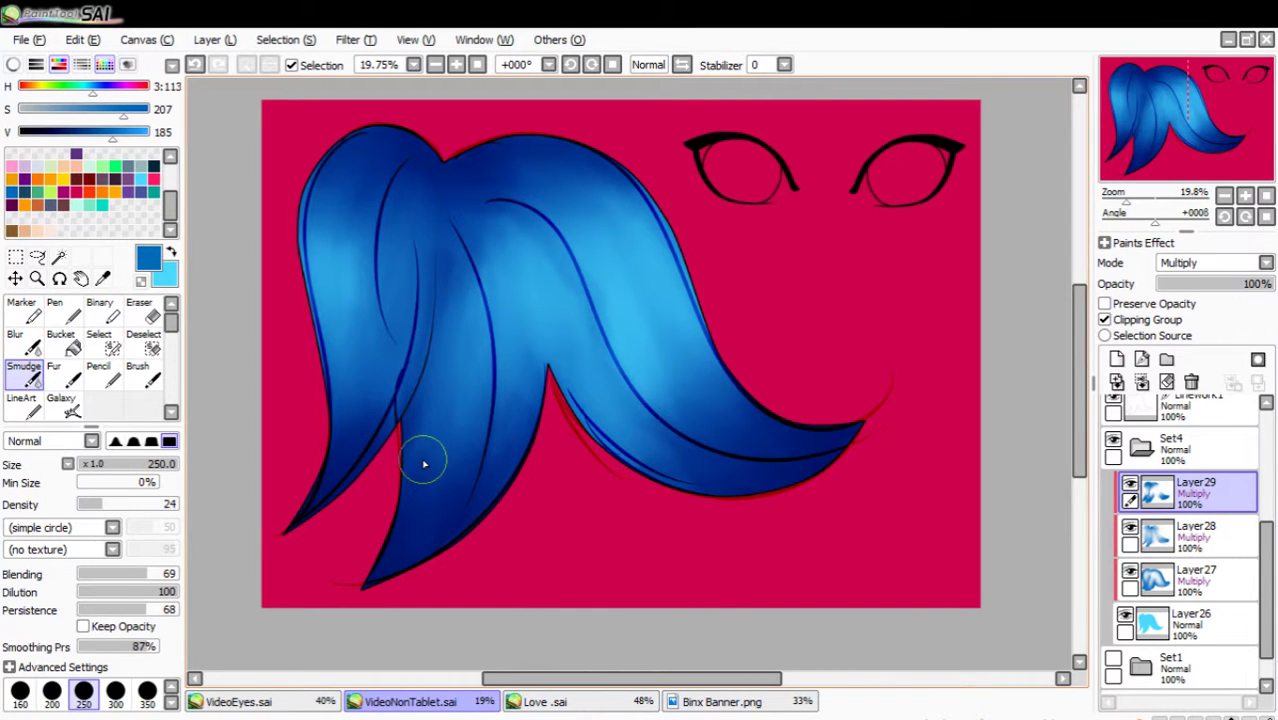
{"action": "mouse_move", "coordinate": [859, 422]}
{"action": "left_mouse_down"}
{"action": "mouse_move", "coordinate": [725, 473]}
{"action": "mouse_move", "coordinate": [608, 388]}
{"action": "left_mouse_up"}
{"action": "left_click_drag", "start_coordinate": [711, 472], "coordinate": [601, 443]}
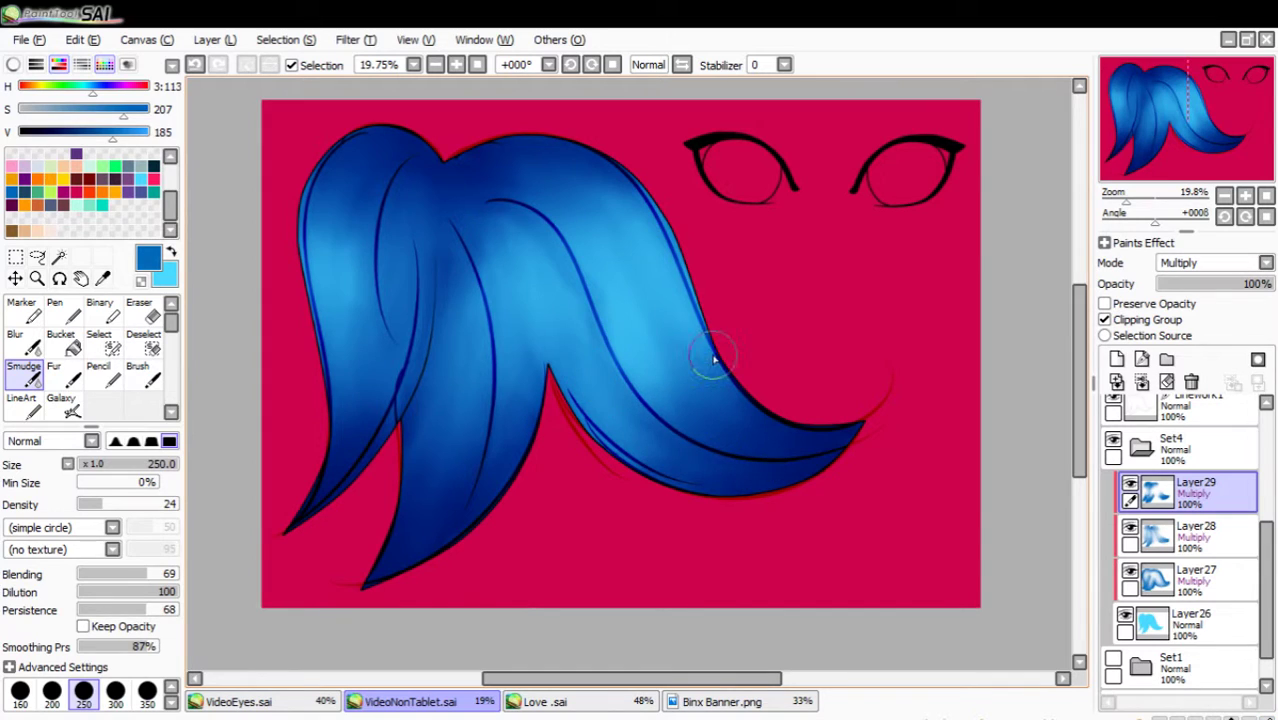
Add a new layer above Layer29, clip it to the hair base and set its blending mode to Multiply.
{"action": "left_click", "coordinate": [1116, 358]}
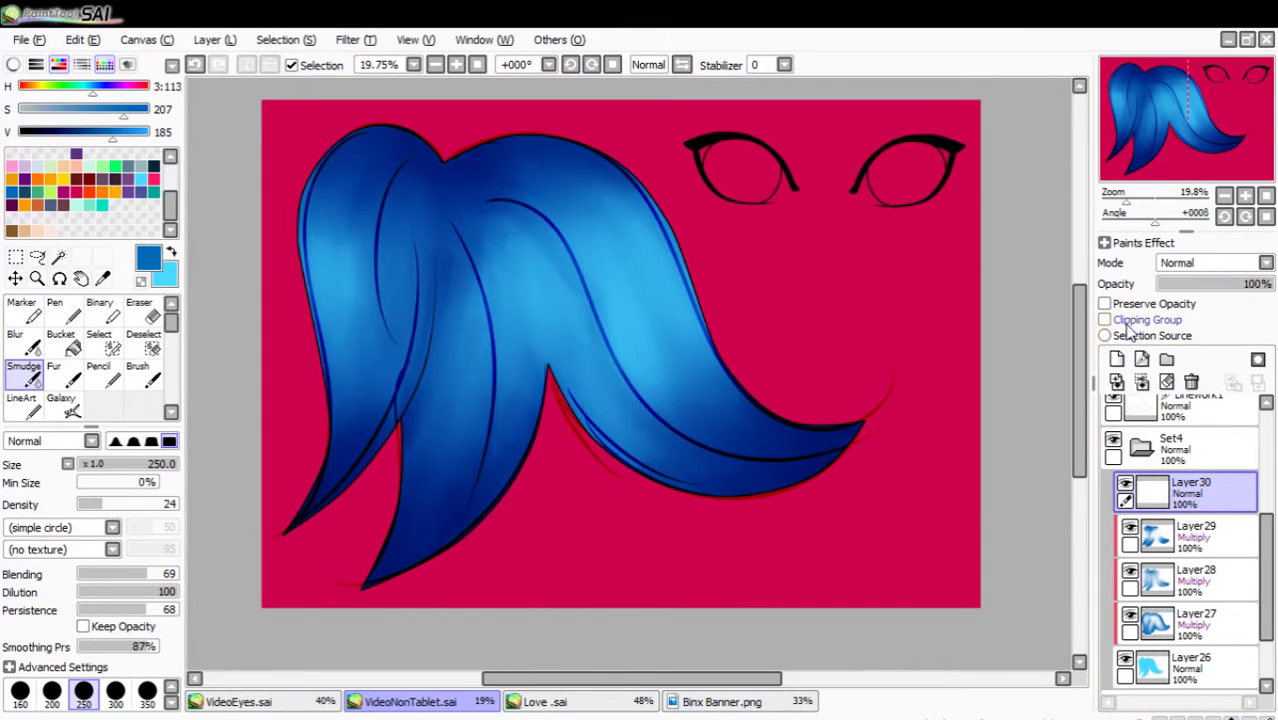
{"action": "left_click", "coordinate": [1105, 319]}
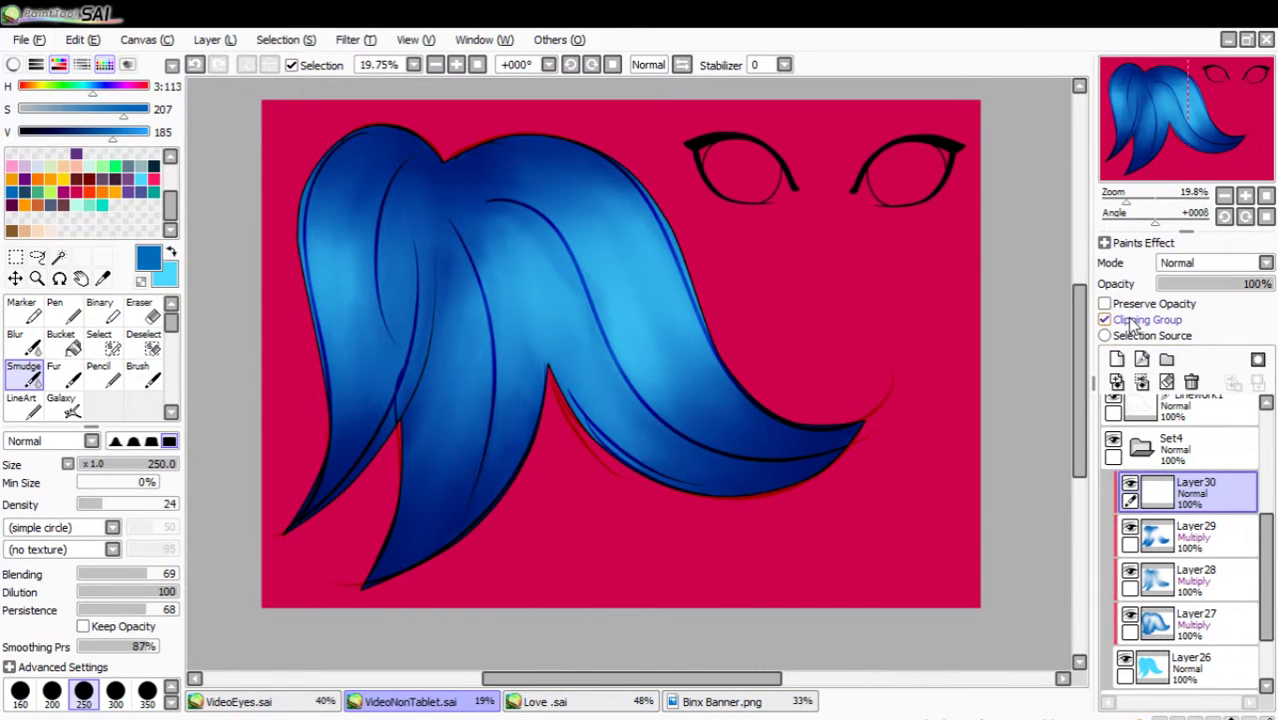
{"action": "left_click", "coordinate": [1198, 308]}
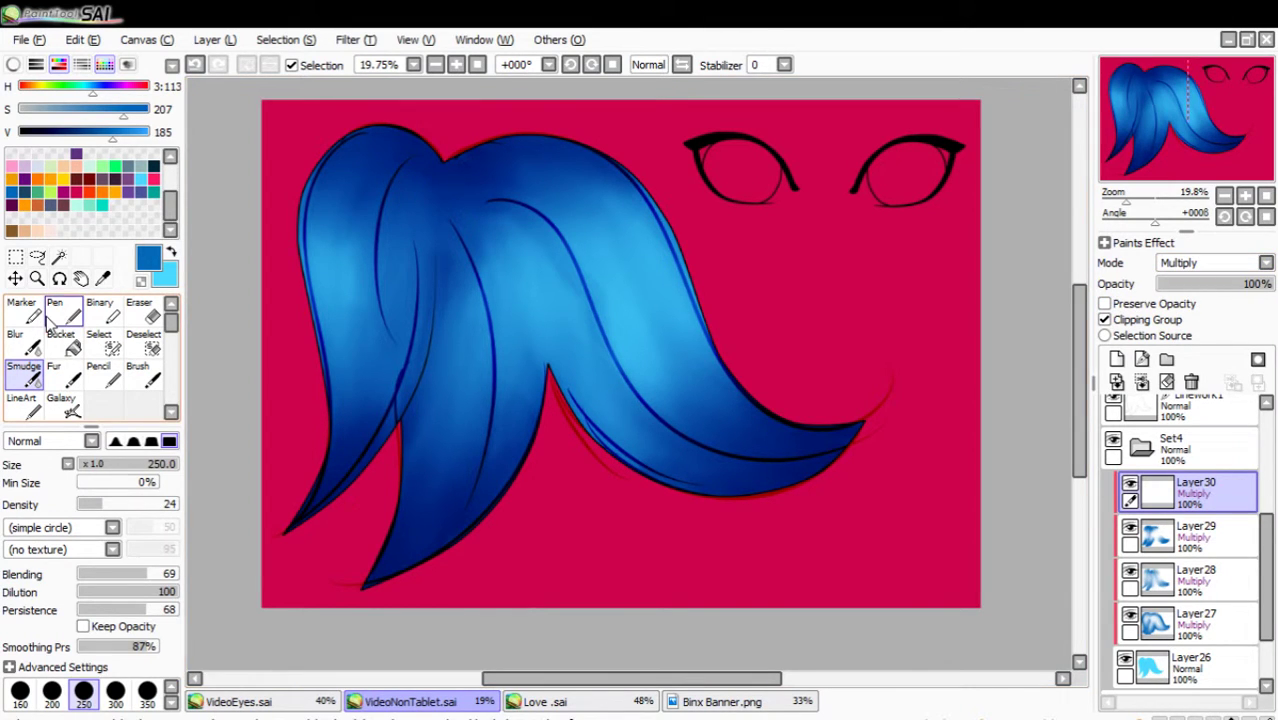
Paint a dark blue strand from the hair parting down the left lock's inner curved line with the Pen at size 100.
{"action": "left_click", "coordinate": [62, 314]}
{"action": "left_click", "coordinate": [116, 645]}
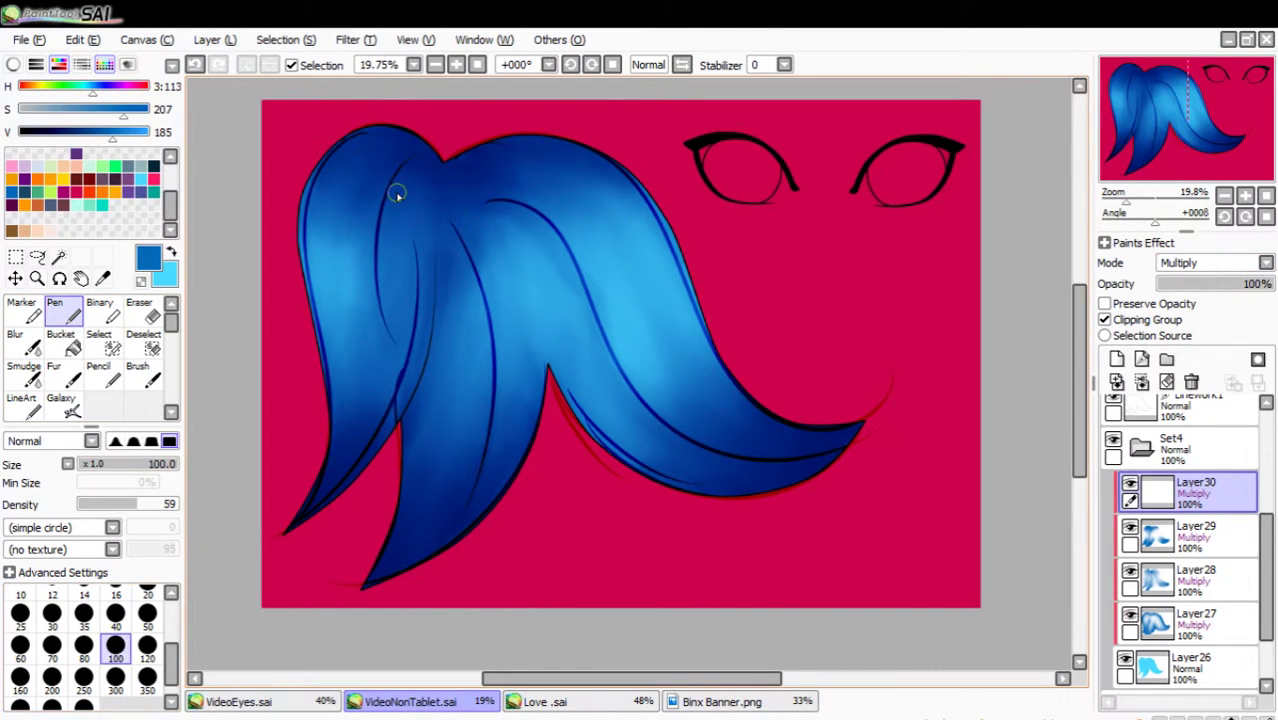
{"action": "mouse_move", "coordinate": [445, 163]}
{"action": "left_mouse_down"}
{"action": "mouse_move", "coordinate": [410, 161]}
{"action": "mouse_move", "coordinate": [386, 188]}
{"action": "mouse_move", "coordinate": [377, 325]}
{"action": "left_mouse_up"}
{"action": "key", "text": "ctrl+z"}
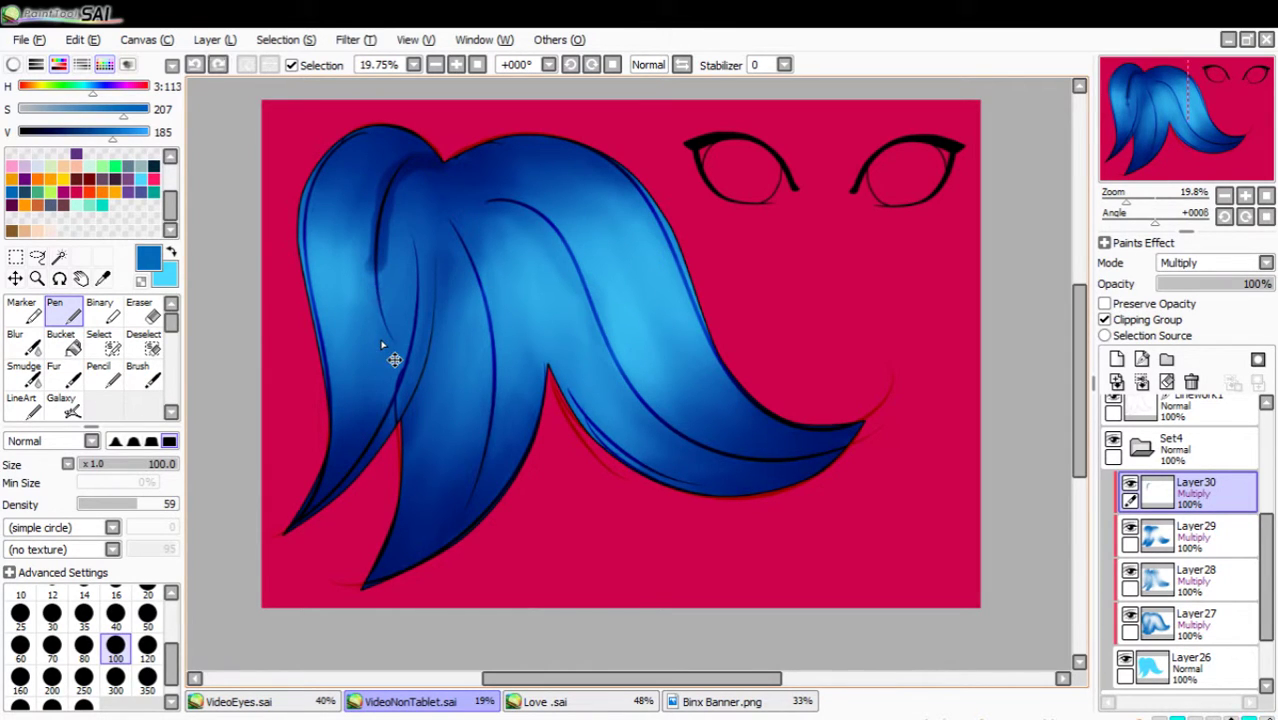
{"action": "left_click_drag", "start_coordinate": [383, 255], "coordinate": [383, 317]}
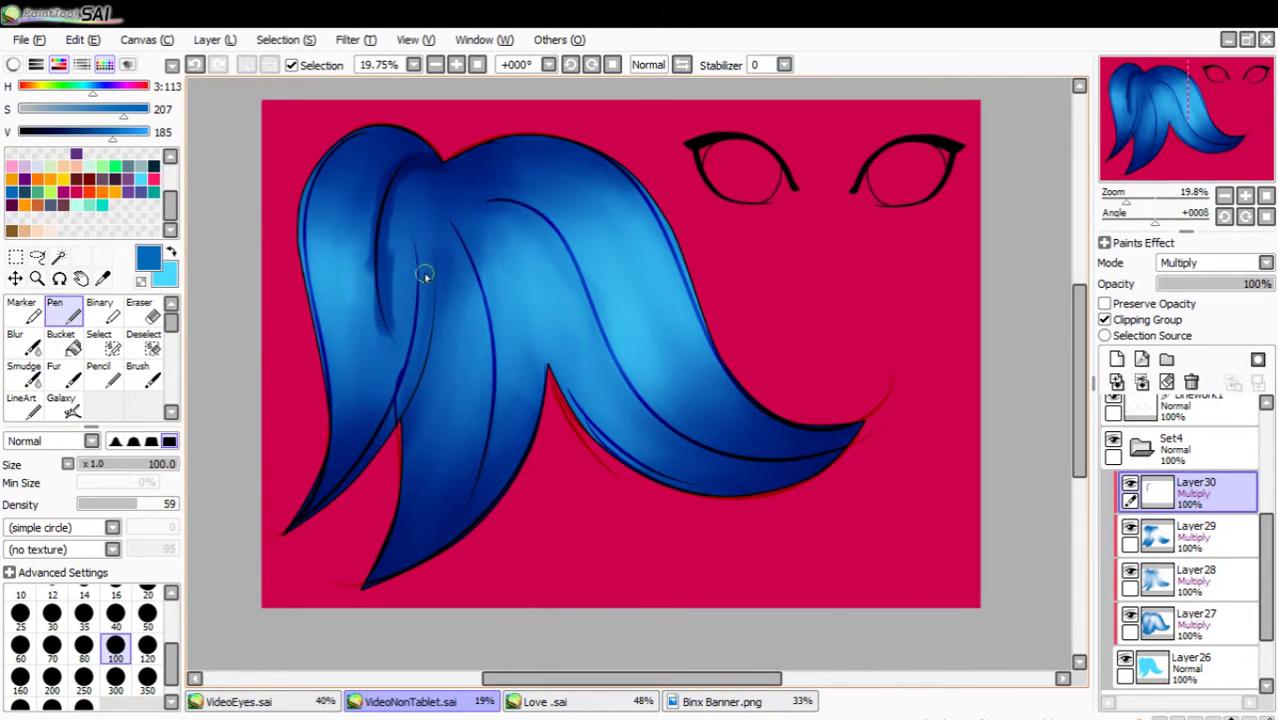
{"action": "mouse_move", "coordinate": [441, 262]}
{"action": "left_mouse_down"}
{"action": "mouse_move", "coordinate": [410, 395]}
{"action": "mouse_move", "coordinate": [383, 433]}
{"action": "left_mouse_up"}
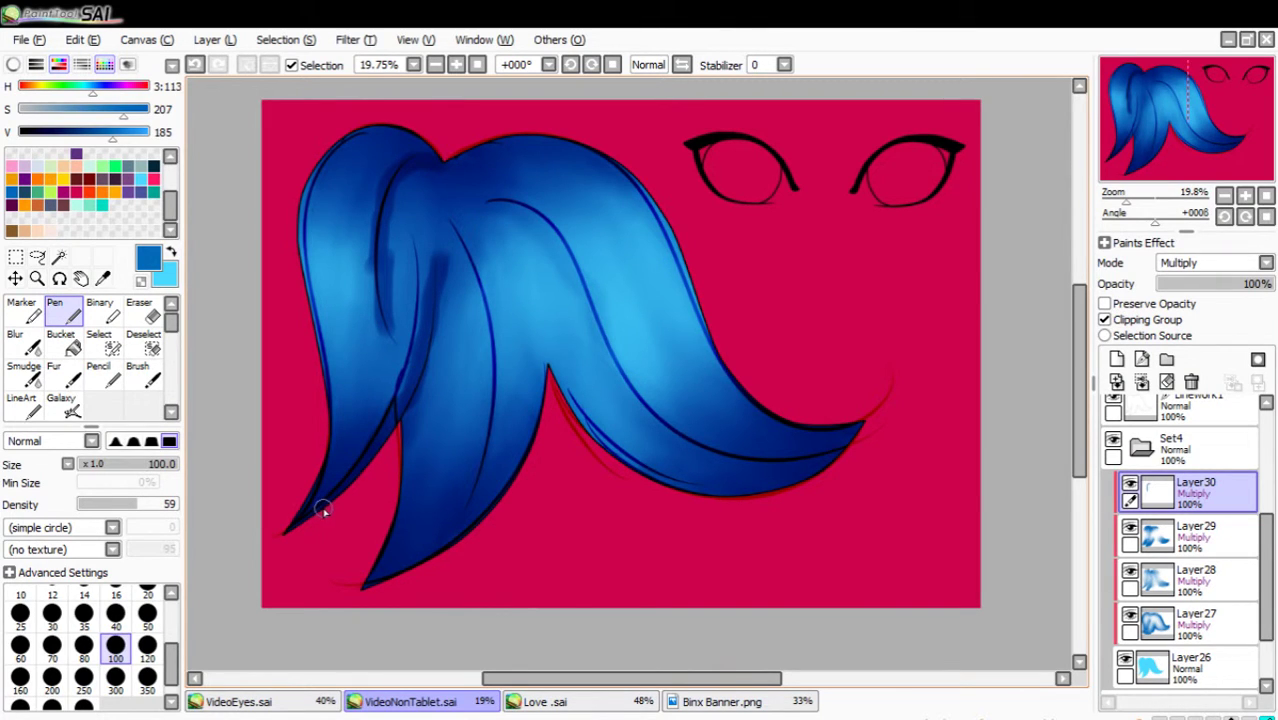
{"action": "key", "text": "ctrl+z"}
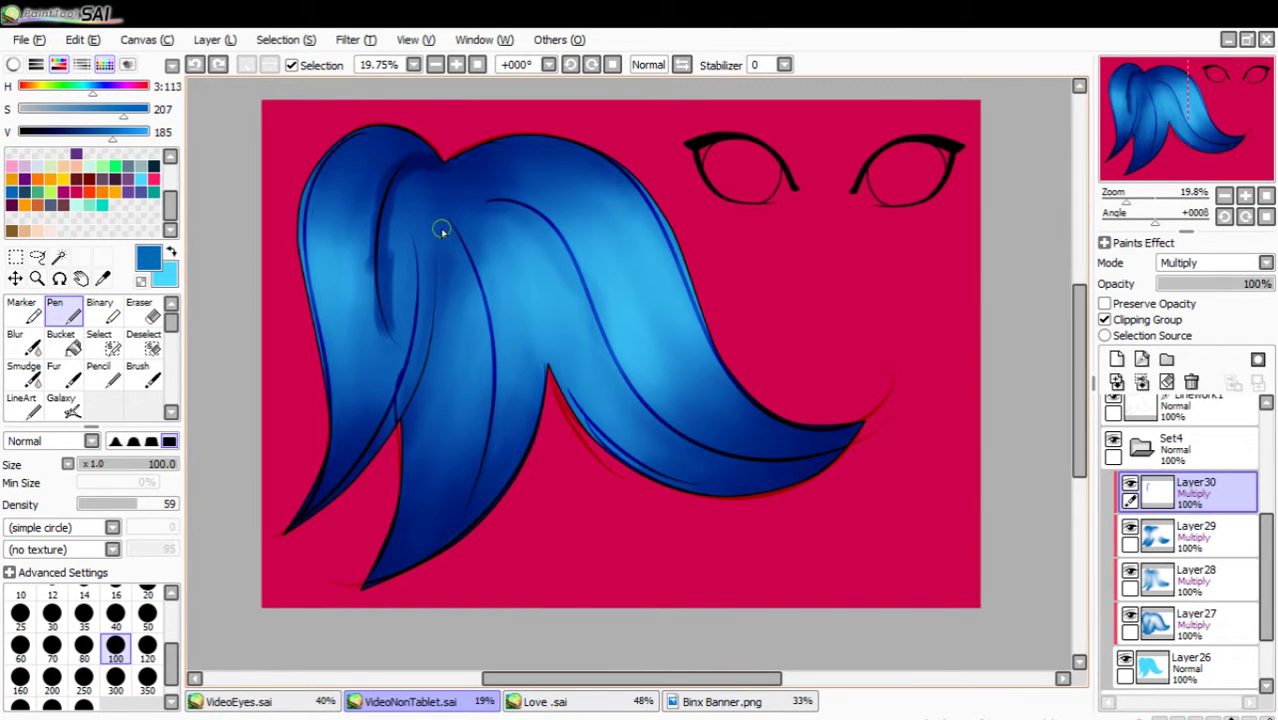
{"action": "left_click_drag", "start_coordinate": [436, 246], "coordinate": [391, 394]}
{"action": "key", "text": "ctrl+z"}
Paint dark blue strokes along the seam beside the middle lock, the left lock's lower edges and its crown.
{"action": "mouse_move", "coordinate": [445, 254]}
{"action": "left_mouse_down"}
{"action": "mouse_move", "coordinate": [414, 397]}
{"action": "mouse_move", "coordinate": [362, 466]}
{"action": "mouse_move", "coordinate": [367, 358]}
{"action": "left_mouse_up"}
{"action": "left_click_drag", "start_coordinate": [318, 495], "coordinate": [325, 343]}
{"action": "mouse_move", "coordinate": [424, 160]}
{"action": "left_mouse_down"}
{"action": "mouse_move", "coordinate": [354, 166]}
{"action": "mouse_move", "coordinate": [337, 214]}
{"action": "mouse_move", "coordinate": [344, 180]}
{"action": "left_mouse_up"}
{"action": "mouse_move", "coordinate": [393, 142]}
{"action": "left_mouse_down"}
{"action": "mouse_move", "coordinate": [346, 137]}
{"action": "mouse_move", "coordinate": [306, 180]}
{"action": "mouse_move", "coordinate": [368, 181]}
{"action": "left_mouse_up"}
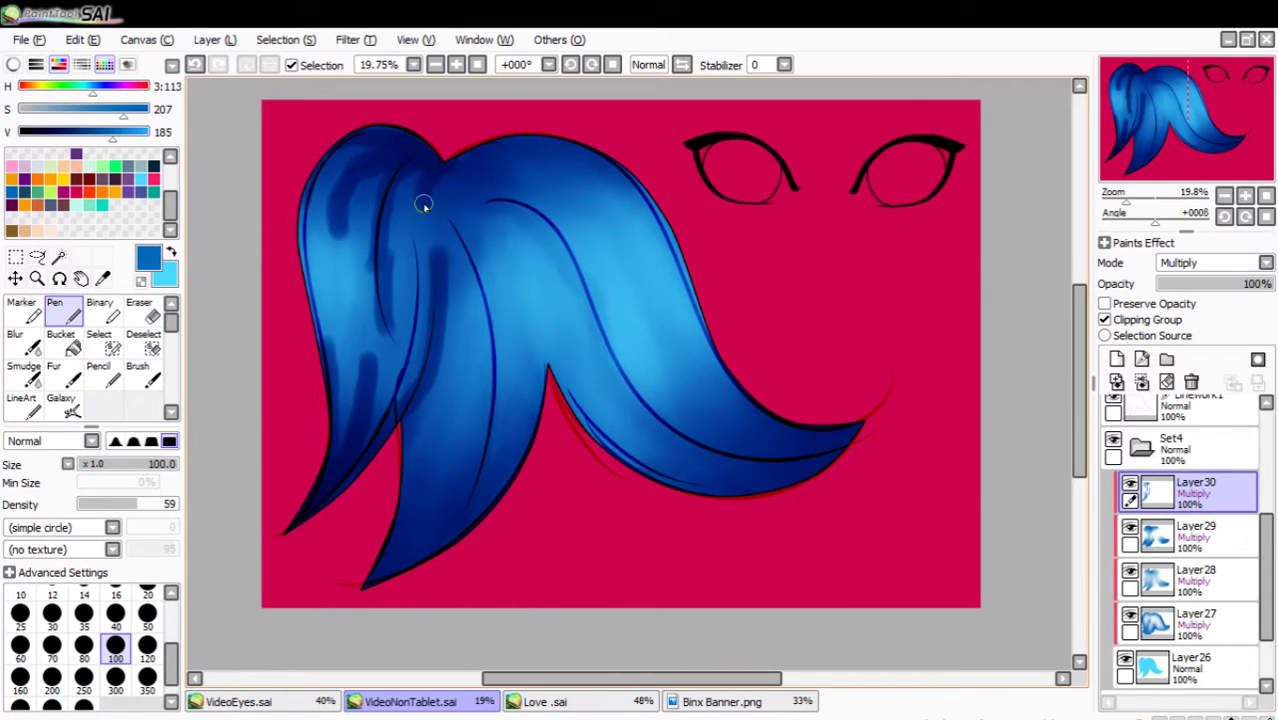
Paint dark blue strokes at the hair parting, along the middle lock's inner line and up from its tip.
{"action": "key", "text": "ctrl+z"}
{"action": "left_click_drag", "start_coordinate": [447, 158], "coordinate": [436, 240]}
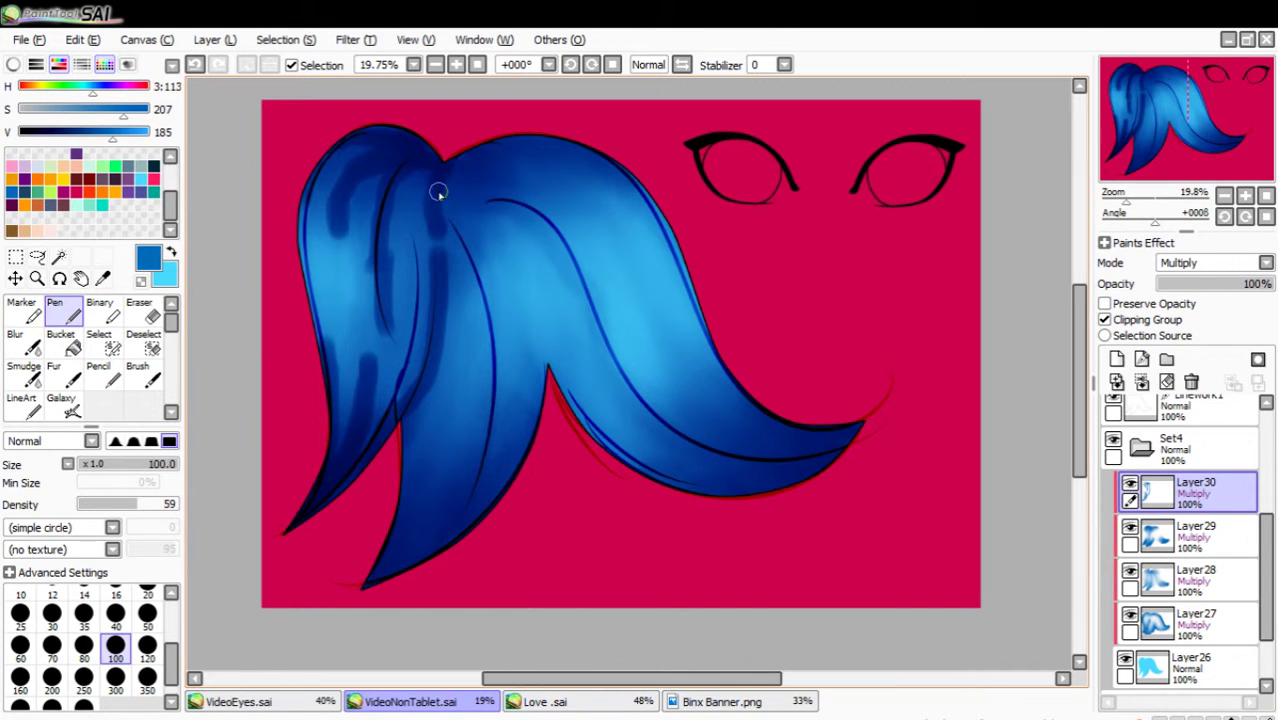
{"action": "left_click_drag", "start_coordinate": [445, 170], "coordinate": [471, 280]}
{"action": "key", "text": "ctrl+z"}
{"action": "mouse_move", "coordinate": [455, 157]}
{"action": "left_mouse_down"}
{"action": "mouse_move", "coordinate": [449, 209]}
{"action": "mouse_move", "coordinate": [492, 335]}
{"action": "mouse_move", "coordinate": [472, 462]}
{"action": "left_mouse_up"}
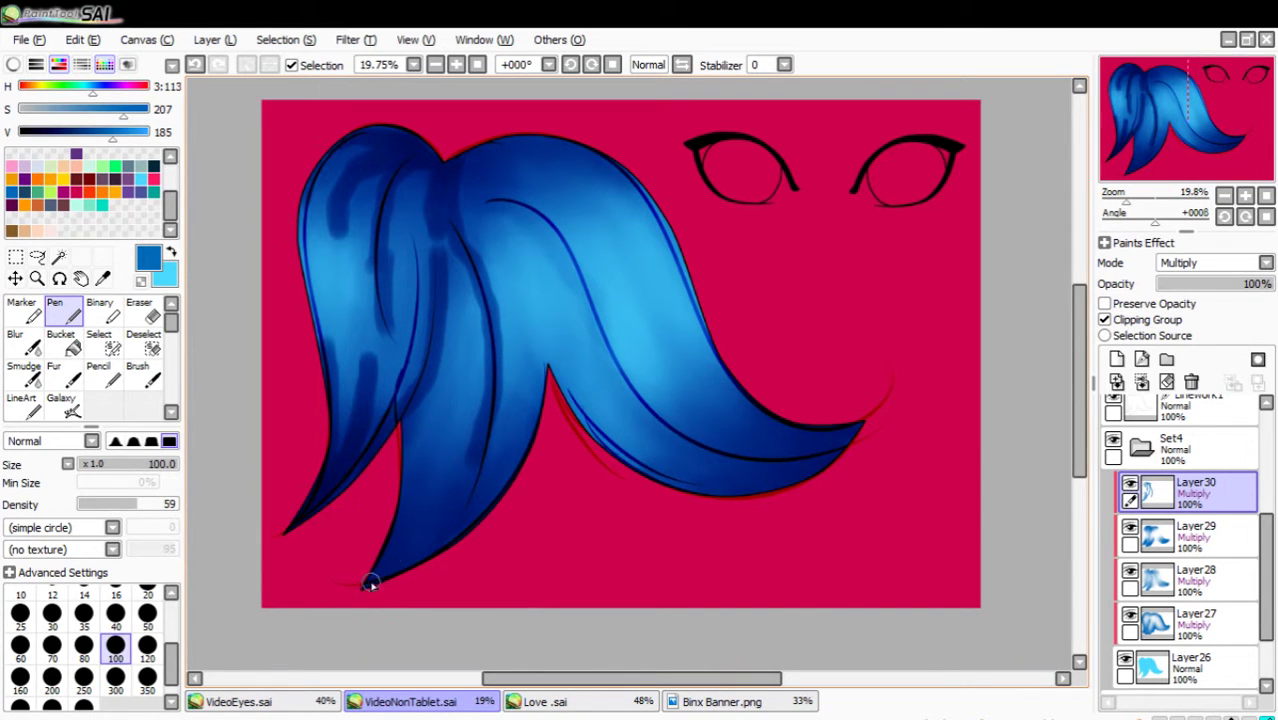
{"action": "mouse_move", "coordinate": [371, 583]}
{"action": "left_mouse_down"}
{"action": "mouse_move", "coordinate": [440, 441]}
{"action": "mouse_move", "coordinate": [381, 575]}
{"action": "mouse_move", "coordinate": [518, 484]}
{"action": "mouse_move", "coordinate": [436, 539]}
{"action": "mouse_move", "coordinate": [519, 448]}
{"action": "mouse_move", "coordinate": [431, 545]}
{"action": "mouse_move", "coordinate": [417, 543]}
{"action": "mouse_move", "coordinate": [454, 486]}
{"action": "mouse_move", "coordinate": [398, 525]}
{"action": "left_mouse_up"}
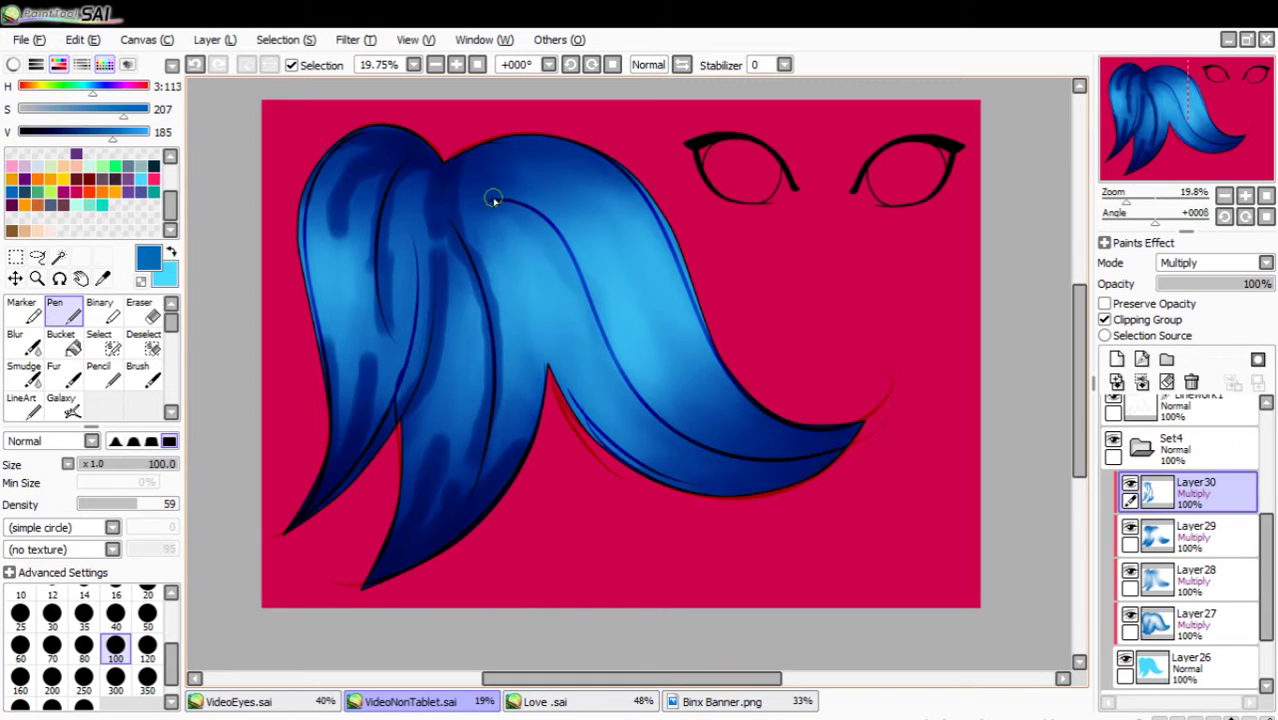
Paint dark blue strands along the right lock's inner curved line and across its crown from the parting.
{"action": "mouse_move", "coordinate": [461, 213]}
{"action": "left_mouse_down"}
{"action": "mouse_move", "coordinate": [499, 193]}
{"action": "mouse_move", "coordinate": [539, 219]}
{"action": "left_mouse_up"}
{"action": "key", "text": "ctrl+z"}
{"action": "mouse_move", "coordinate": [481, 206]}
{"action": "left_mouse_down"}
{"action": "mouse_move", "coordinate": [535, 210]}
{"action": "mouse_move", "coordinate": [609, 316]}
{"action": "mouse_move", "coordinate": [557, 256]}
{"action": "left_mouse_up"}
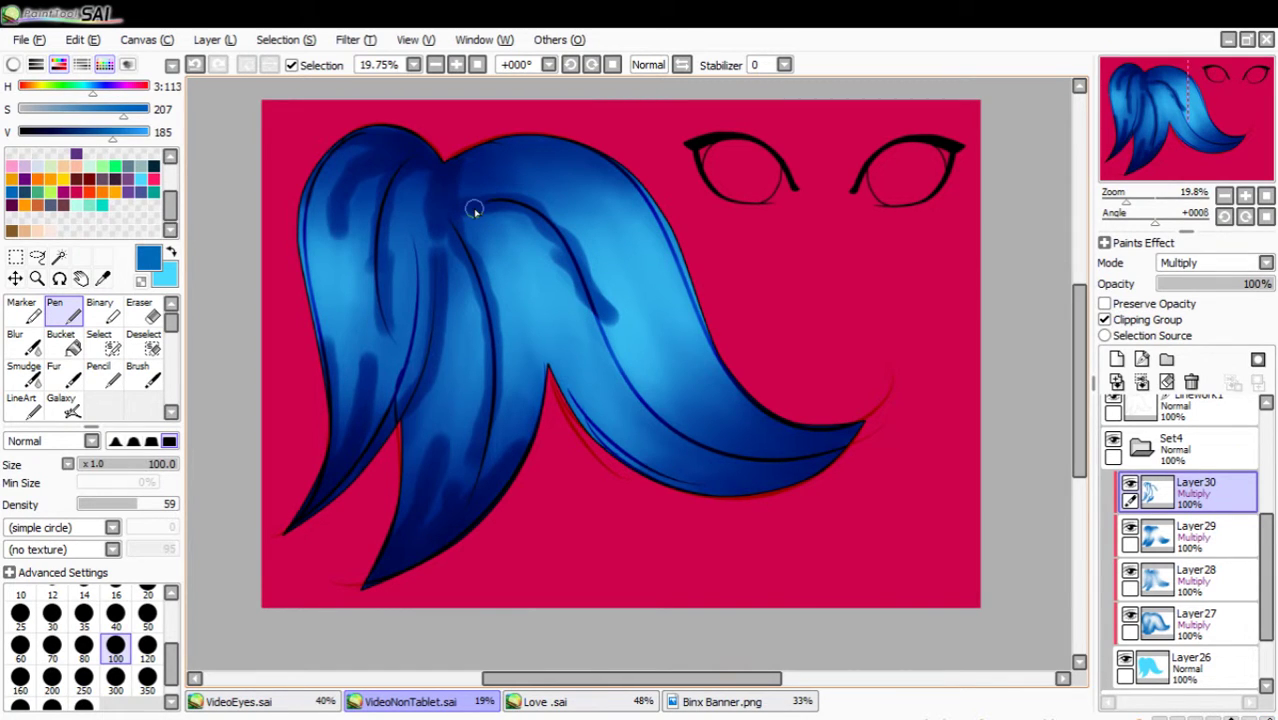
{"action": "mouse_move", "coordinate": [474, 210]}
{"action": "left_mouse_down"}
{"action": "mouse_move", "coordinate": [490, 176]}
{"action": "mouse_move", "coordinate": [570, 204]}
{"action": "left_mouse_up"}
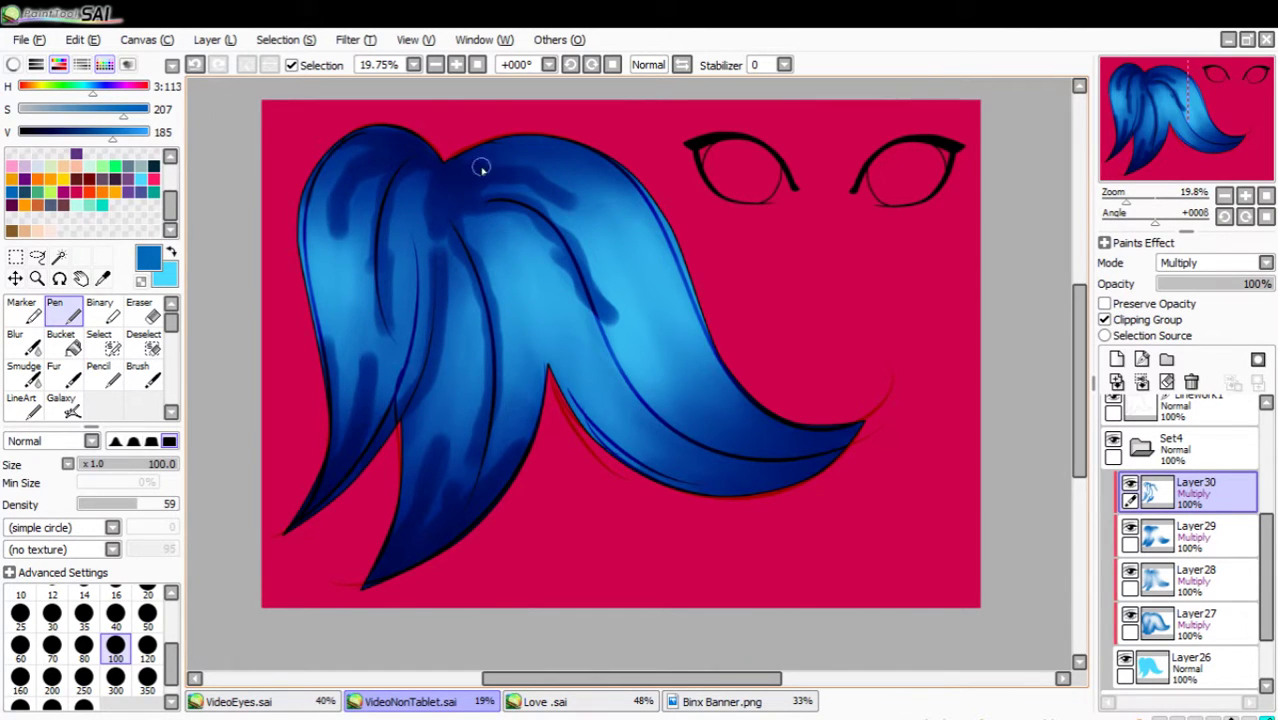
{"action": "left_click_drag", "start_coordinate": [479, 171], "coordinate": [582, 160]}
{"action": "left_click_drag", "start_coordinate": [453, 168], "coordinate": [603, 174]}
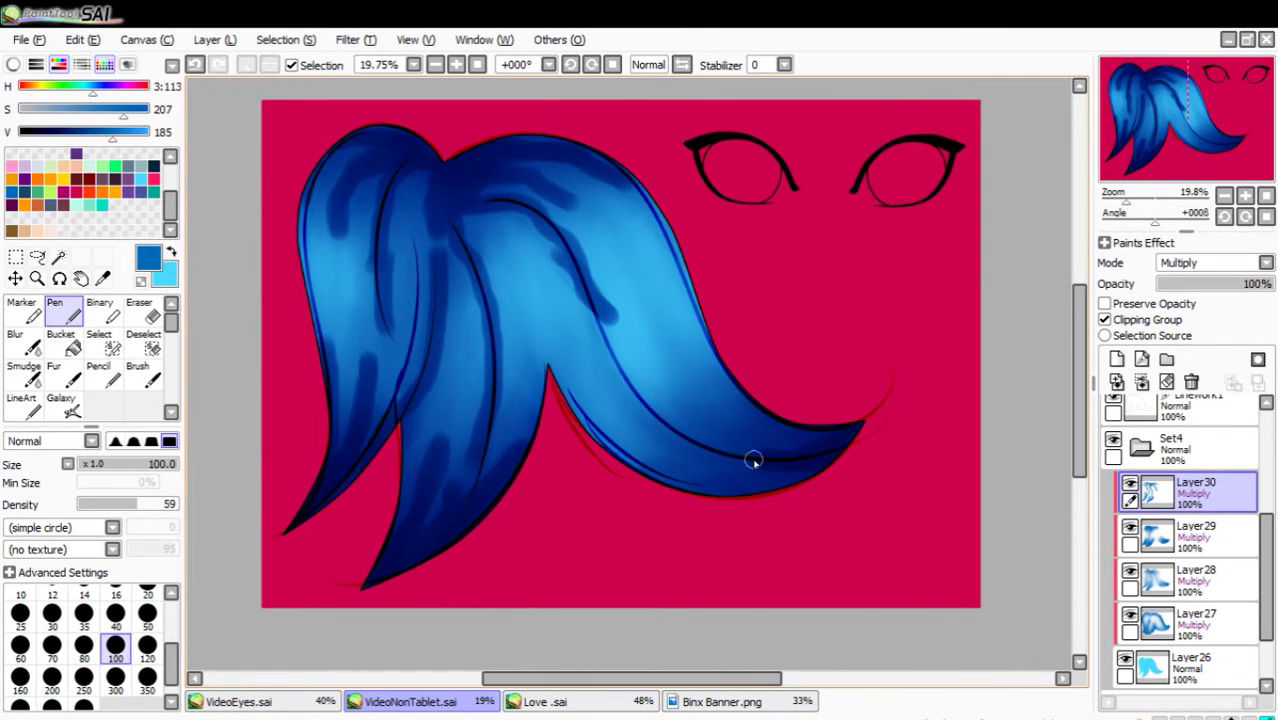
Paint dark blue shading at the right lock's tip, around the notch between the locks and down the right lock's light area.
{"action": "mouse_move", "coordinate": [753, 460]}
{"action": "left_mouse_down"}
{"action": "mouse_move", "coordinate": [695, 445]}
{"action": "mouse_move", "coordinate": [833, 446]}
{"action": "mouse_move", "coordinate": [863, 426]}
{"action": "mouse_move", "coordinate": [767, 421]}
{"action": "mouse_move", "coordinate": [712, 395]}
{"action": "mouse_move", "coordinate": [778, 430]}
{"action": "left_mouse_up"}
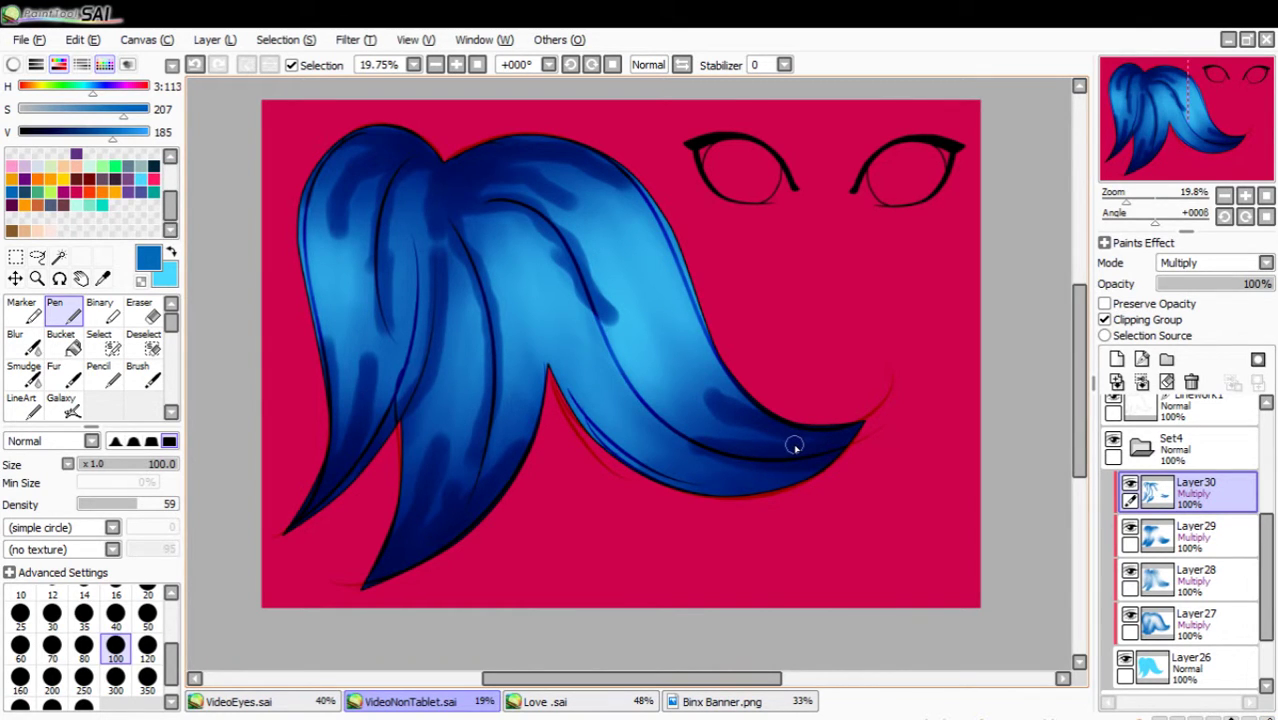
{"action": "mouse_move", "coordinate": [658, 489]}
{"action": "left_mouse_down"}
{"action": "mouse_move", "coordinate": [636, 462]}
{"action": "mouse_move", "coordinate": [805, 487]}
{"action": "mouse_move", "coordinate": [618, 444]}
{"action": "mouse_move", "coordinate": [679, 464]}
{"action": "left_mouse_up"}
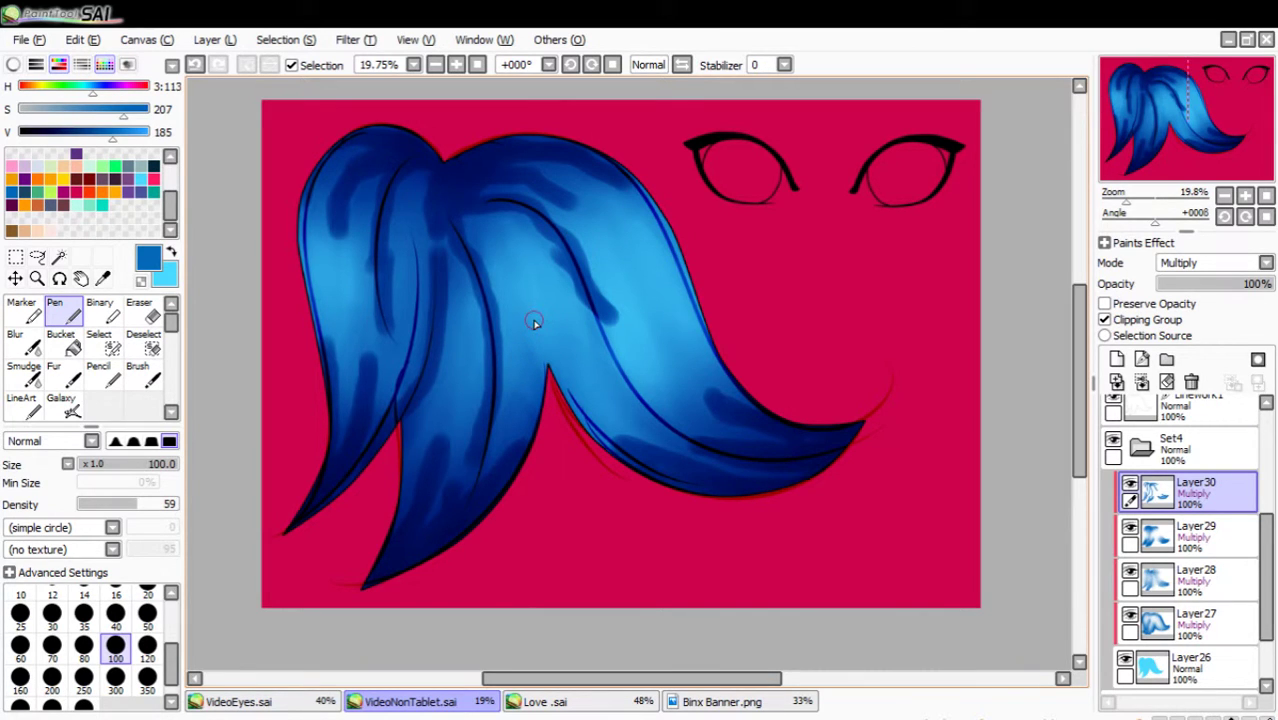
{"action": "mouse_move", "coordinate": [544, 321]}
{"action": "left_mouse_down"}
{"action": "mouse_move", "coordinate": [588, 409]}
{"action": "mouse_move", "coordinate": [657, 475]}
{"action": "mouse_move", "coordinate": [591, 431]}
{"action": "mouse_move", "coordinate": [545, 324]}
{"action": "mouse_move", "coordinate": [540, 418]}
{"action": "left_mouse_up"}
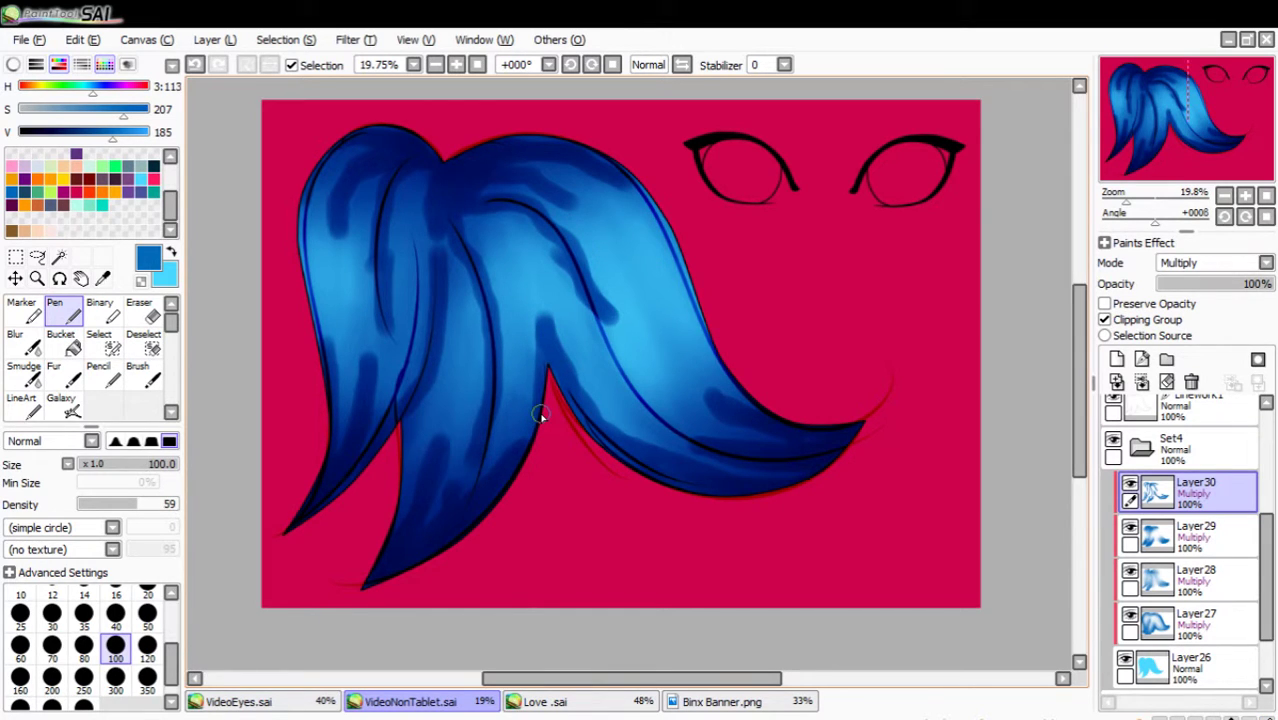
{"action": "left_click_drag", "start_coordinate": [616, 248], "coordinate": [680, 373]}
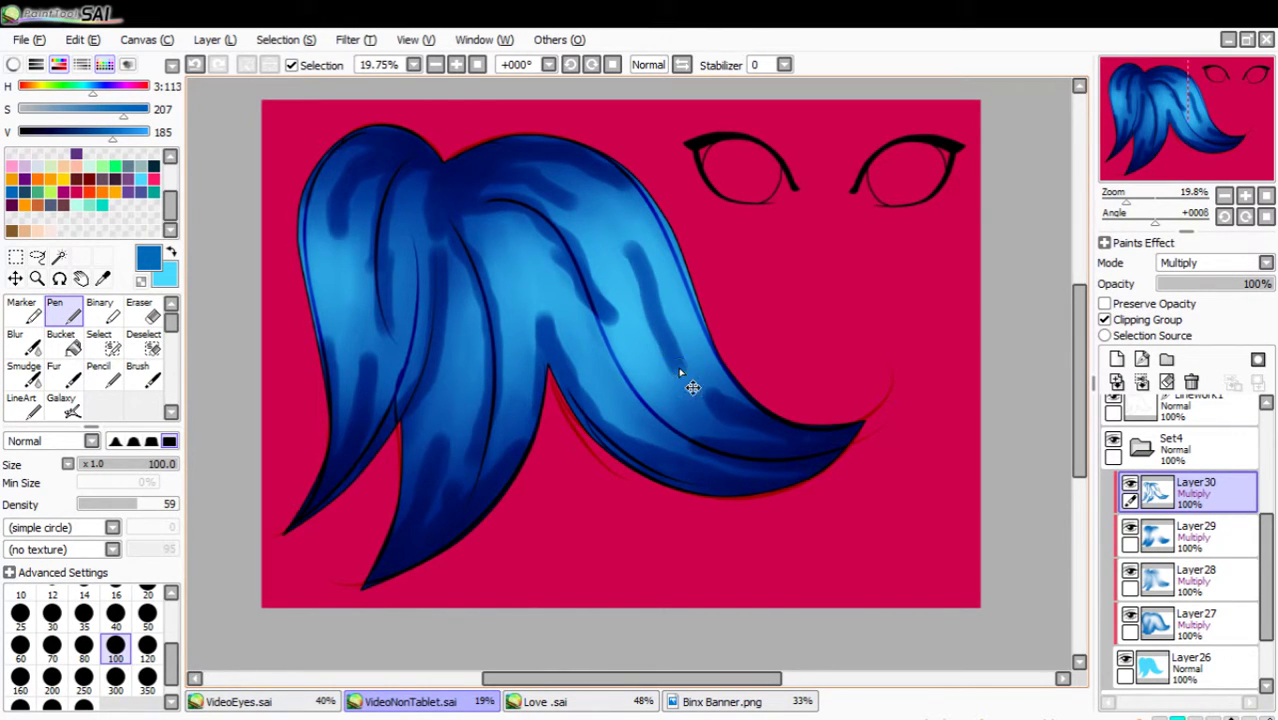
Blend the new dark strands on Layer30 across all the locks with the Smudge tool at size 250.
{"action": "left_click", "coordinate": [24, 368]}
{"action": "mouse_move", "coordinate": [323, 327]}
{"action": "left_mouse_down"}
{"action": "mouse_move", "coordinate": [350, 164]}
{"action": "mouse_move", "coordinate": [338, 395]}
{"action": "mouse_move", "coordinate": [394, 135]}
{"action": "mouse_move", "coordinate": [378, 341]}
{"action": "mouse_move", "coordinate": [412, 214]}
{"action": "mouse_move", "coordinate": [405, 272]}
{"action": "mouse_move", "coordinate": [442, 172]}
{"action": "mouse_move", "coordinate": [454, 372]}
{"action": "mouse_move", "coordinate": [434, 240]}
{"action": "mouse_move", "coordinate": [397, 463]}
{"action": "mouse_move", "coordinate": [456, 232]}
{"action": "mouse_move", "coordinate": [477, 386]}
{"action": "mouse_move", "coordinate": [485, 259]}
{"action": "mouse_move", "coordinate": [512, 424]}
{"action": "mouse_move", "coordinate": [493, 211]}
{"action": "mouse_move", "coordinate": [563, 272]}
{"action": "mouse_move", "coordinate": [535, 237]}
{"action": "mouse_move", "coordinate": [590, 338]}
{"action": "mouse_move", "coordinate": [511, 174]}
{"action": "mouse_move", "coordinate": [604, 255]}
{"action": "mouse_move", "coordinate": [511, 196]}
{"action": "mouse_move", "coordinate": [599, 213]}
{"action": "mouse_move", "coordinate": [577, 165]}
{"action": "mouse_move", "coordinate": [531, 164]}
{"action": "mouse_move", "coordinate": [679, 332]}
{"action": "mouse_move", "coordinate": [654, 291]}
{"action": "mouse_move", "coordinate": [698, 453]}
{"action": "mouse_move", "coordinate": [642, 272]}
{"action": "mouse_move", "coordinate": [735, 461]}
{"action": "mouse_move", "coordinate": [781, 459]}
{"action": "mouse_move", "coordinate": [661, 374]}
{"action": "mouse_move", "coordinate": [829, 442]}
{"action": "mouse_move", "coordinate": [649, 379]}
{"action": "mouse_move", "coordinate": [713, 436]}
{"action": "mouse_move", "coordinate": [570, 246]}
{"action": "mouse_move", "coordinate": [653, 374]}
{"action": "mouse_move", "coordinate": [624, 247]}
{"action": "mouse_move", "coordinate": [722, 424]}
{"action": "mouse_move", "coordinate": [586, 296]}
{"action": "mouse_move", "coordinate": [663, 450]}
{"action": "mouse_move", "coordinate": [527, 249]}
{"action": "mouse_move", "coordinate": [545, 340]}
{"action": "mouse_move", "coordinate": [707, 457]}
{"action": "mouse_move", "coordinate": [555, 305]}
{"action": "mouse_move", "coordinate": [589, 360]}
{"action": "mouse_move", "coordinate": [673, 410]}
{"action": "mouse_move", "coordinate": [538, 283]}
{"action": "mouse_move", "coordinate": [623, 442]}
{"action": "mouse_move", "coordinate": [563, 322]}
{"action": "mouse_move", "coordinate": [673, 441]}
{"action": "mouse_move", "coordinate": [771, 465]}
{"action": "mouse_move", "coordinate": [621, 386]}
{"action": "mouse_move", "coordinate": [590, 273]}
{"action": "mouse_move", "coordinate": [549, 379]}
{"action": "mouse_move", "coordinate": [545, 265]}
{"action": "mouse_move", "coordinate": [475, 512]}
{"action": "mouse_move", "coordinate": [523, 402]}
{"action": "mouse_move", "coordinate": [449, 516]}
{"action": "mouse_move", "coordinate": [506, 337]}
{"action": "mouse_move", "coordinate": [427, 578]}
{"action": "mouse_move", "coordinate": [476, 371]}
{"action": "mouse_move", "coordinate": [399, 557]}
{"action": "mouse_move", "coordinate": [446, 359]}
{"action": "mouse_move", "coordinate": [423, 503]}
{"action": "mouse_move", "coordinate": [455, 322]}
{"action": "mouse_move", "coordinate": [413, 342]}
{"action": "mouse_move", "coordinate": [411, 307]}
{"action": "mouse_move", "coordinate": [361, 454]}
{"action": "mouse_move", "coordinate": [337, 362]}
{"action": "mouse_move", "coordinate": [328, 428]}
{"action": "left_mouse_up"}
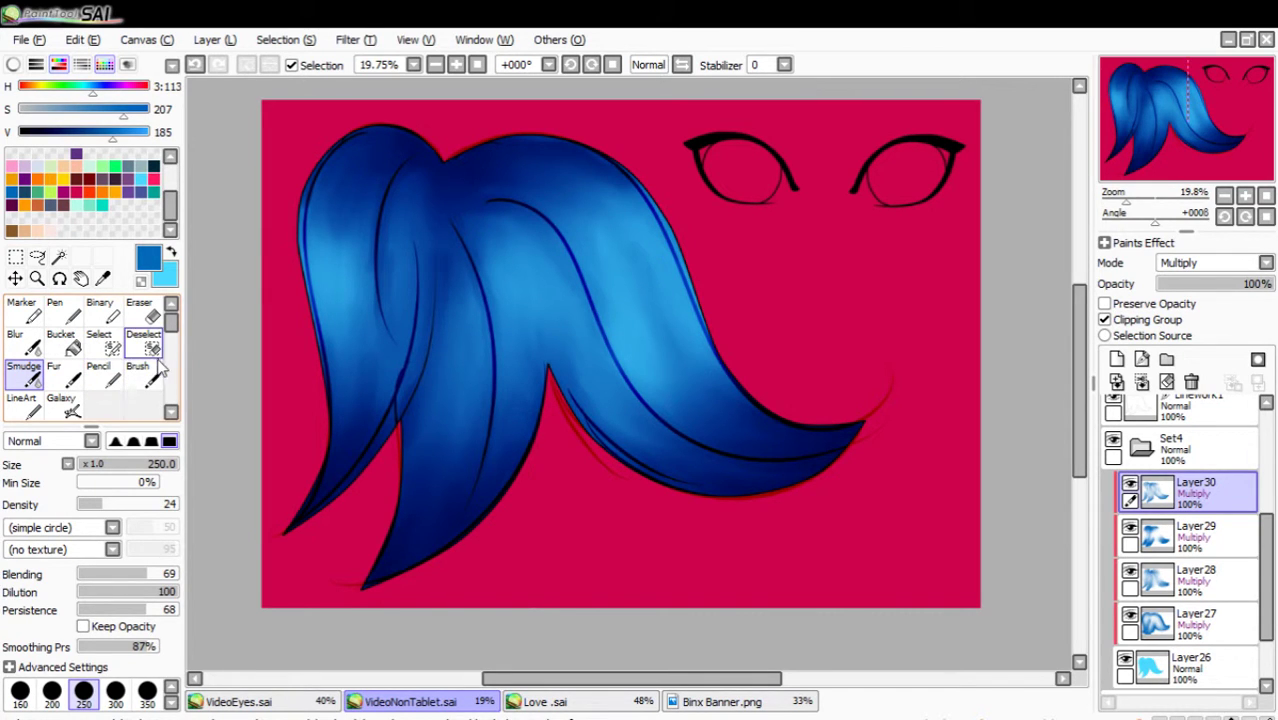
{"action": "left_click_drag", "start_coordinate": [172, 322], "coordinate": [174, 366]}
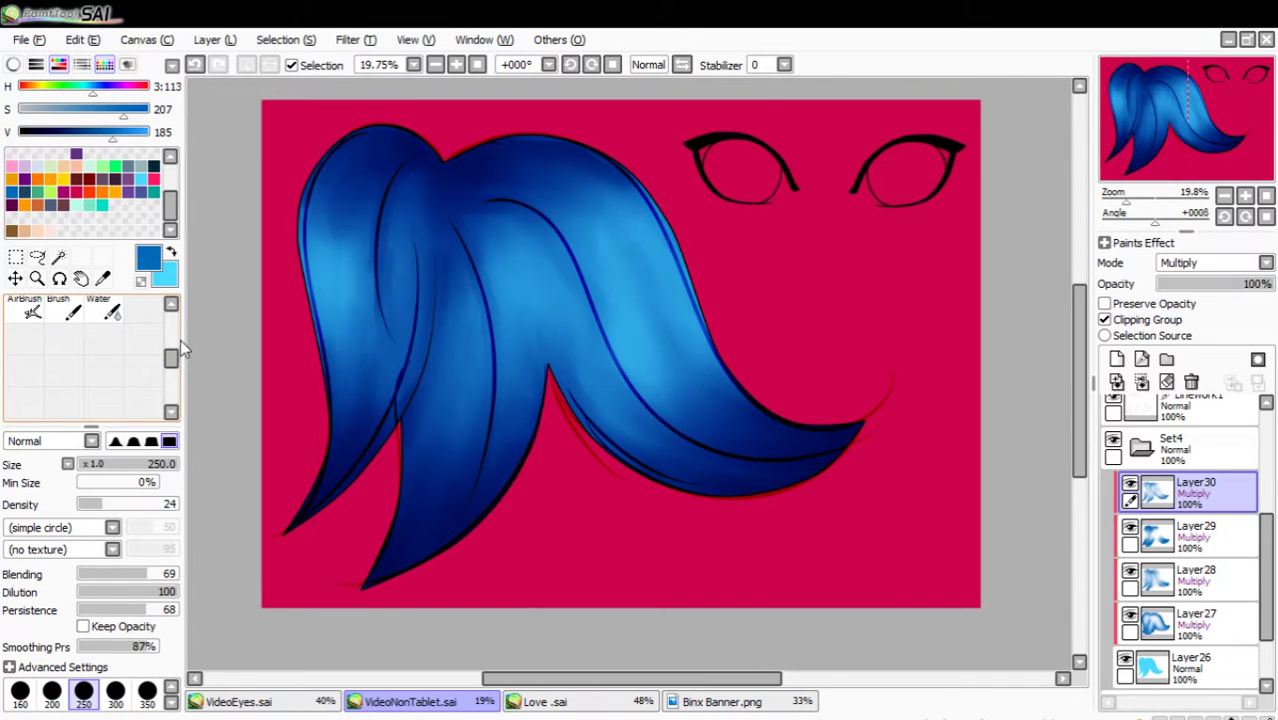
{"action": "scroll", "coordinate": [180, 339], "scroll_direction": "up", "scroll_amount": 3}
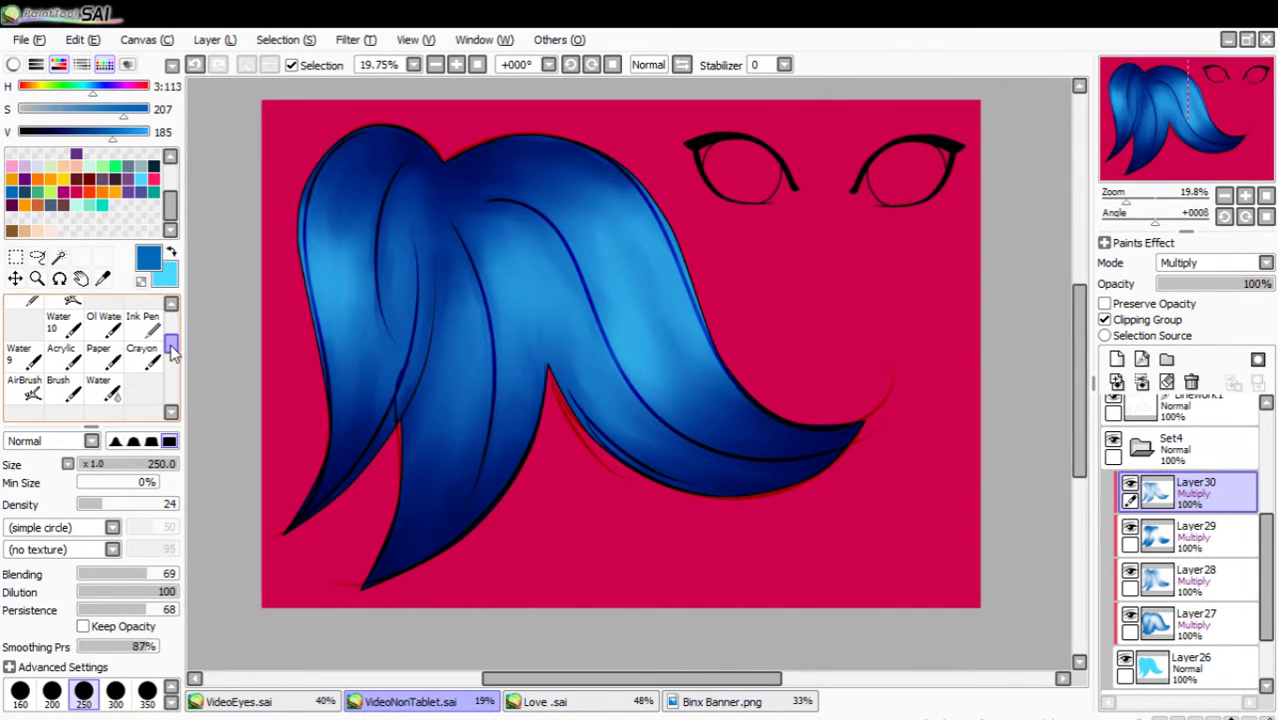
{"action": "left_click_drag", "start_coordinate": [176, 345], "coordinate": [175, 325]}
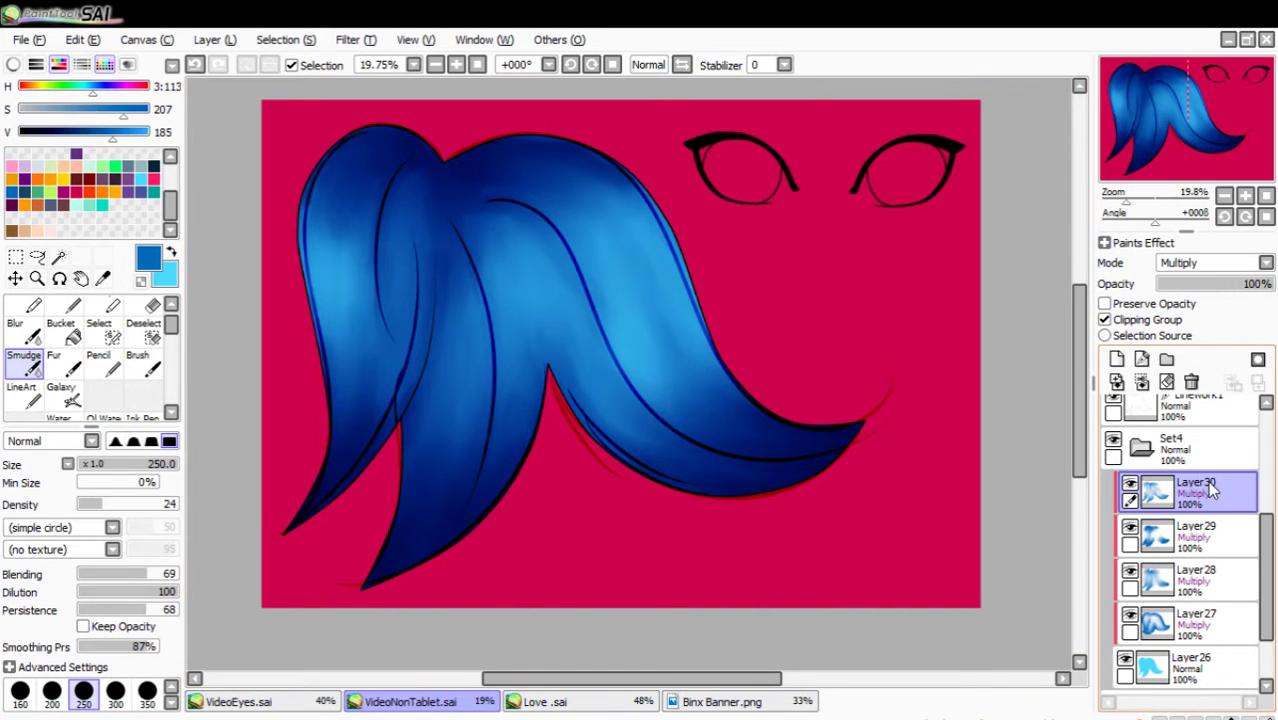
Add a clipped layer above Layer30 in Screen mode and switch to the Pen tool with the light blue colour.
{"action": "left_click", "coordinate": [1116, 358]}
{"action": "left_click", "coordinate": [1128, 322]}
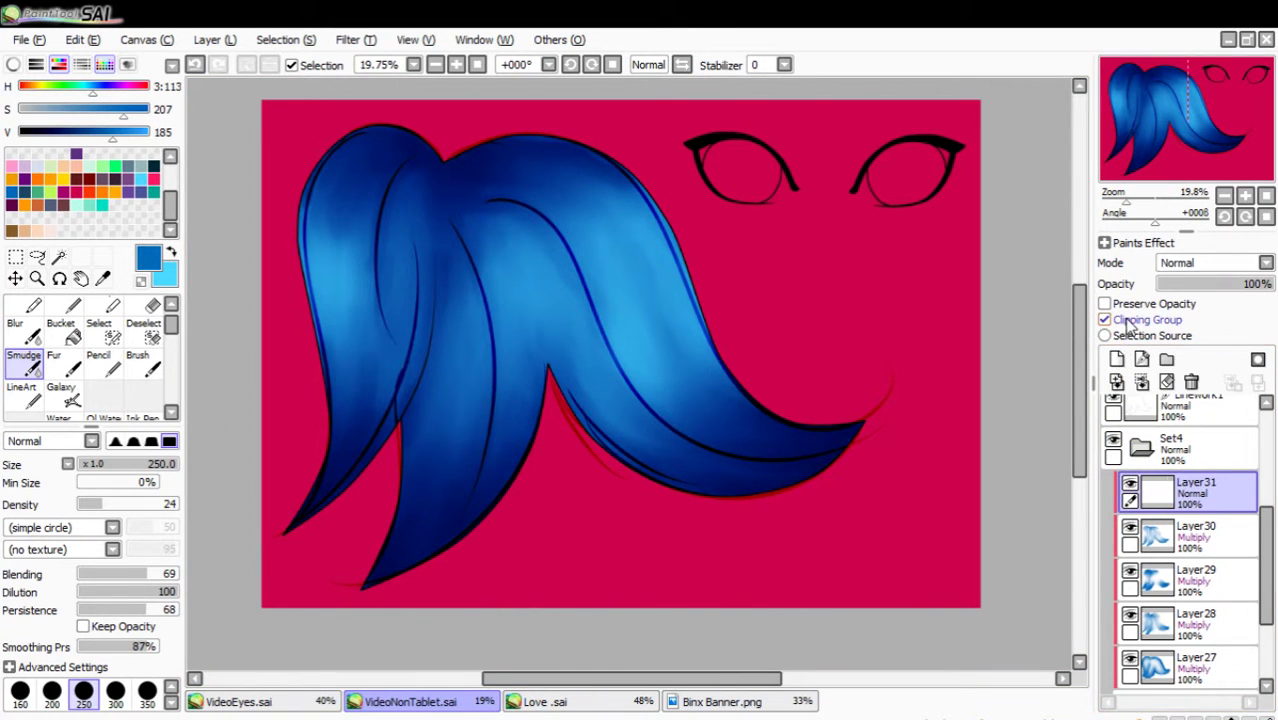
{"action": "left_click", "coordinate": [1201, 303]}
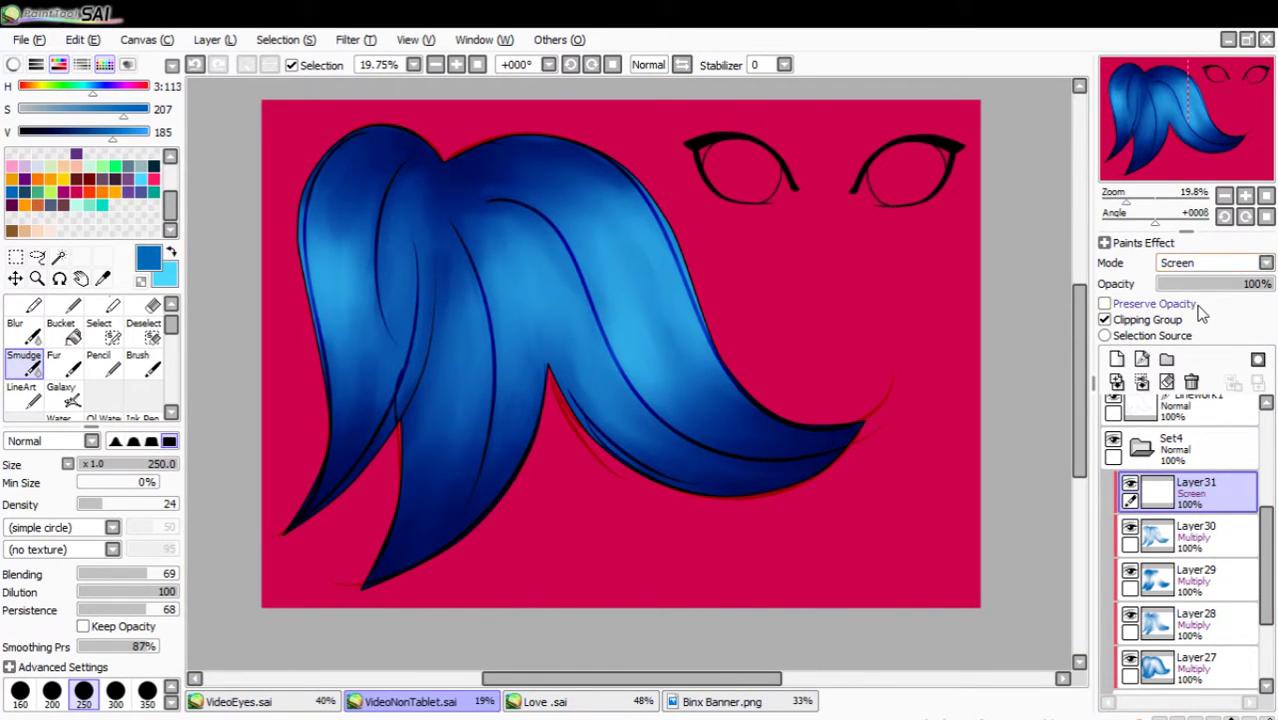
{"action": "left_click", "coordinate": [175, 252]}
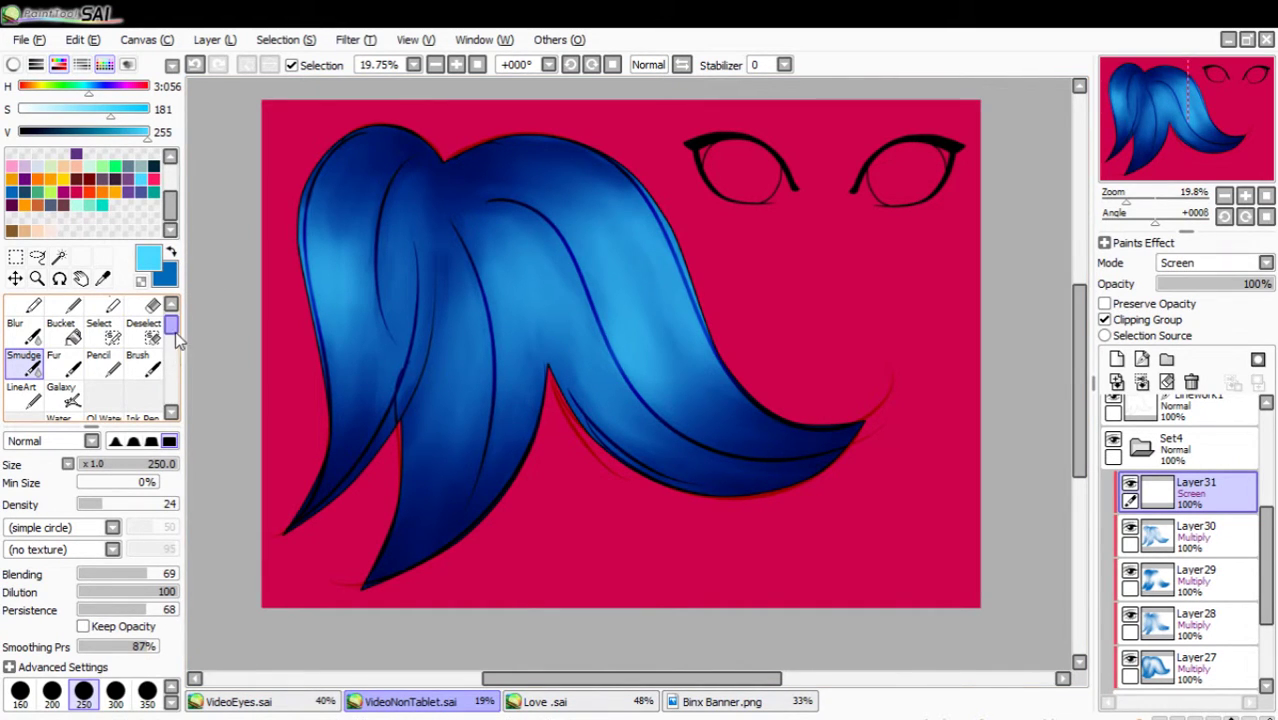
{"action": "scroll", "coordinate": [176, 340], "scroll_direction": "up", "scroll_amount": 2}
{"action": "left_click", "coordinate": [58, 310]}
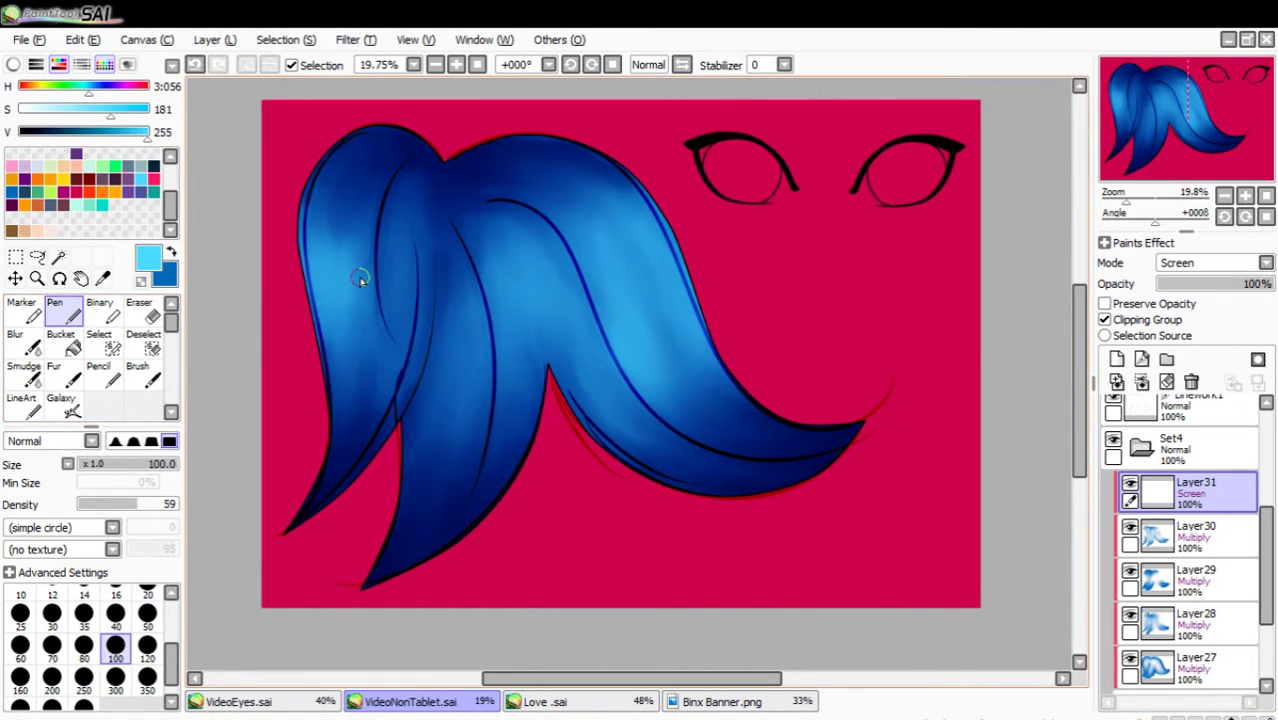
{"action": "key", "text": "bracketleft"}
{"action": "key", "text": "bracketleft"}
{"action": "key", "text": "bracketleft"}
{"action": "key", "text": "bracketleft"}
{"action": "key", "text": "bracketleft"}
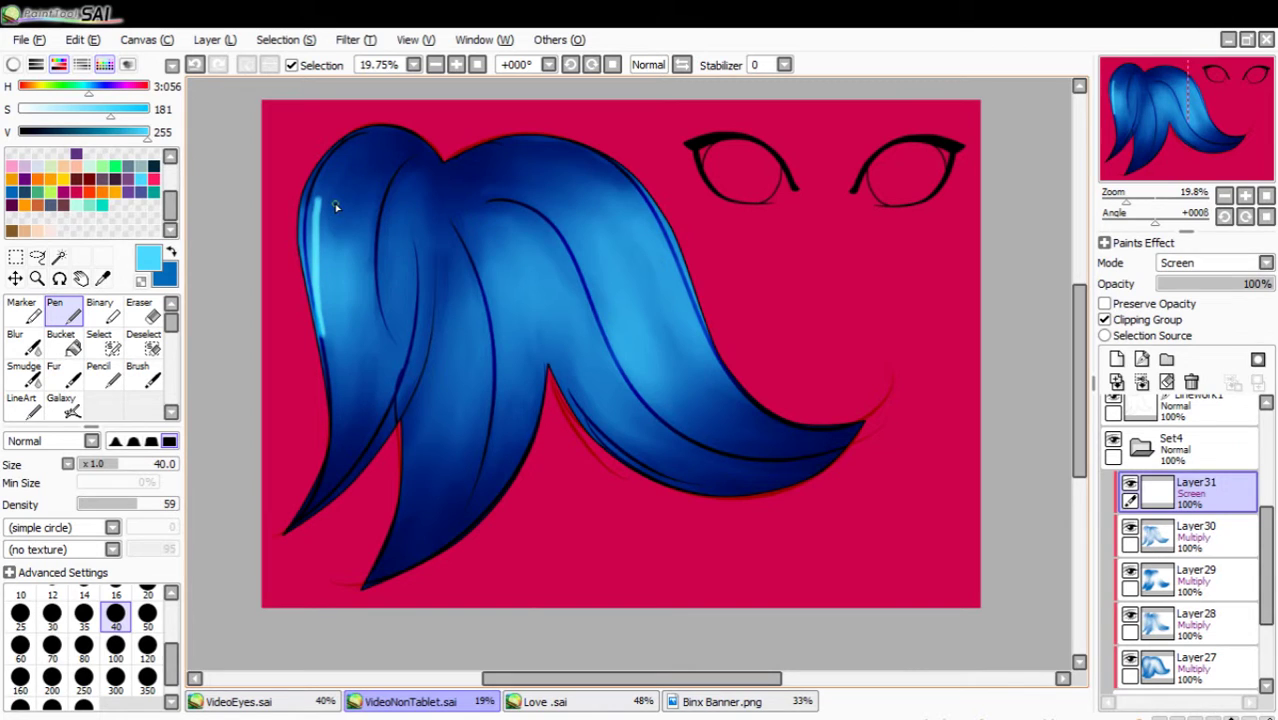
{"action": "left_click_drag", "start_coordinate": [336, 204], "coordinate": [339, 321]}
{"action": "left_click_drag", "start_coordinate": [357, 217], "coordinate": [358, 303]}
{"action": "key", "text": "ctrl+z"}
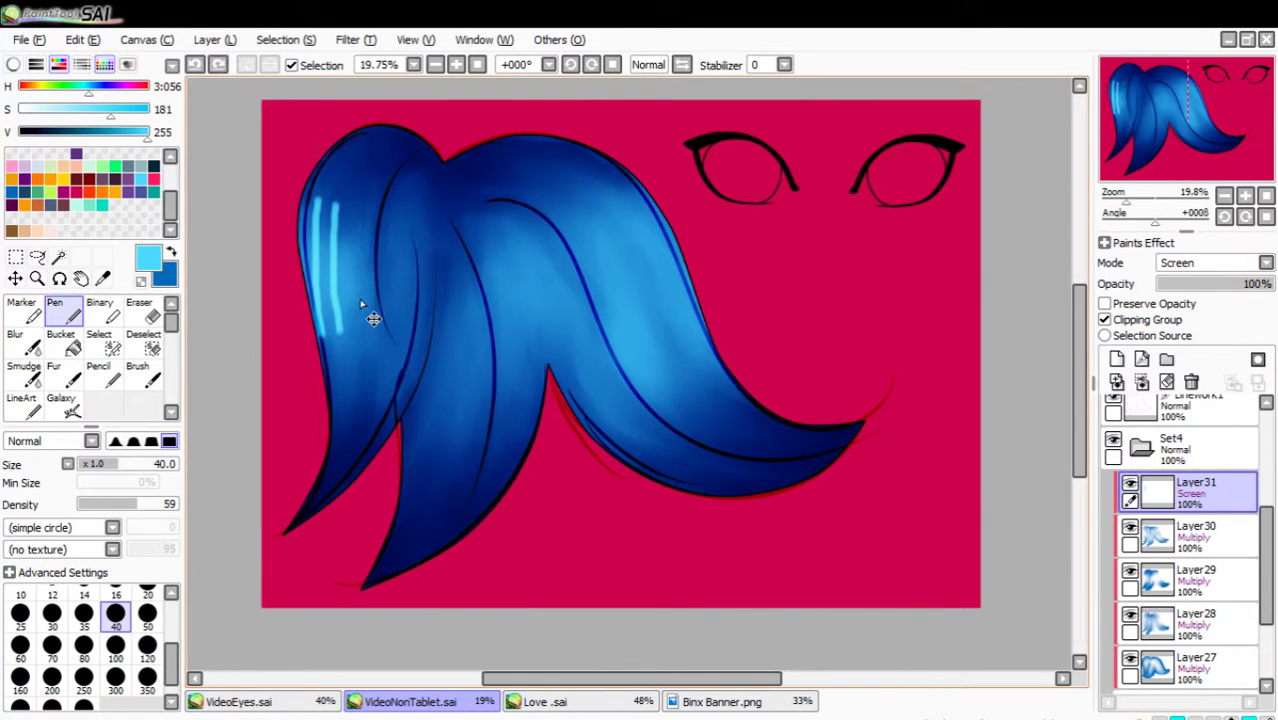
{"action": "key", "text": "ctrl+z"}
{"action": "key", "text": "ctrl+z"}
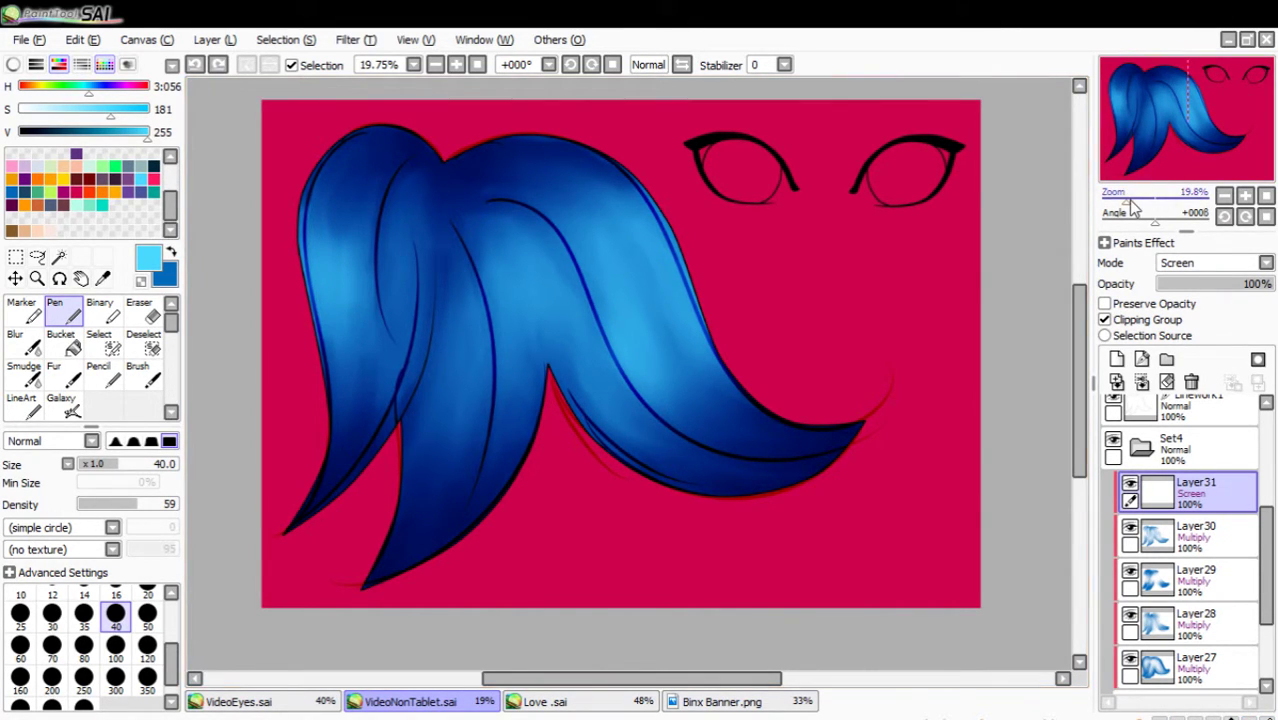
Paint four long light blue highlight streaks down the left lock with the Pen at size 60.
{"action": "left_click_drag", "start_coordinate": [1129, 202], "coordinate": [1137, 203]}
{"action": "mouse_move", "coordinate": [1170, 131]}
{"action": "left_mouse_down"}
{"action": "mouse_move", "coordinate": [1135, 127]}
{"action": "mouse_move", "coordinate": [1123, 109]}
{"action": "left_mouse_up"}
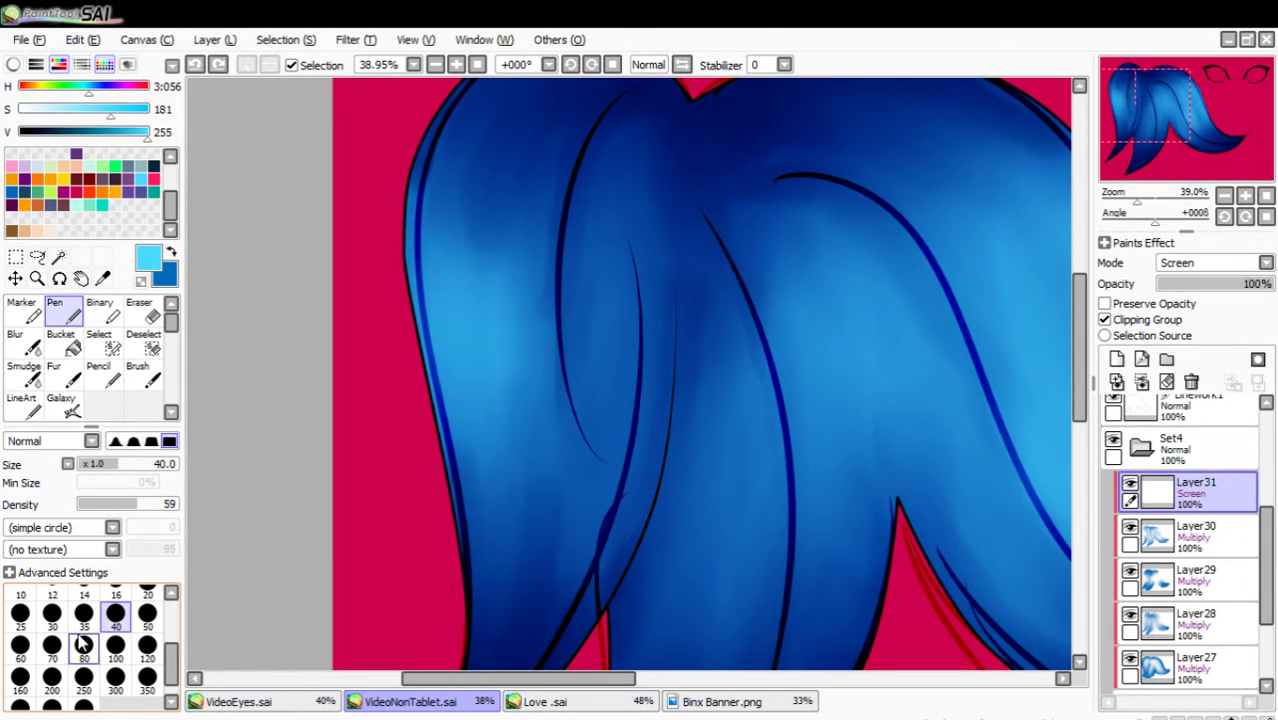
{"action": "left_click", "coordinate": [20, 645]}
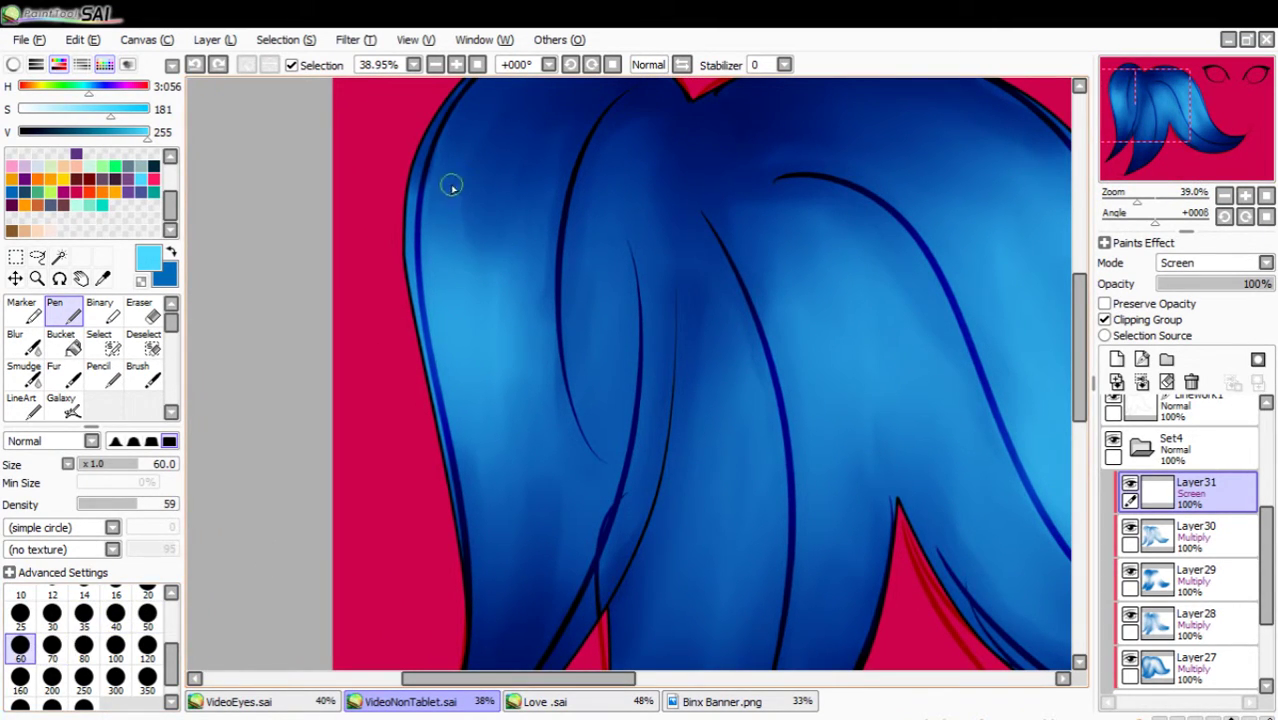
{"action": "mouse_move", "coordinate": [451, 186]}
{"action": "left_mouse_down"}
{"action": "mouse_move", "coordinate": [442, 231]}
{"action": "mouse_move", "coordinate": [455, 391]}
{"action": "mouse_move", "coordinate": [485, 490]}
{"action": "left_mouse_up"}
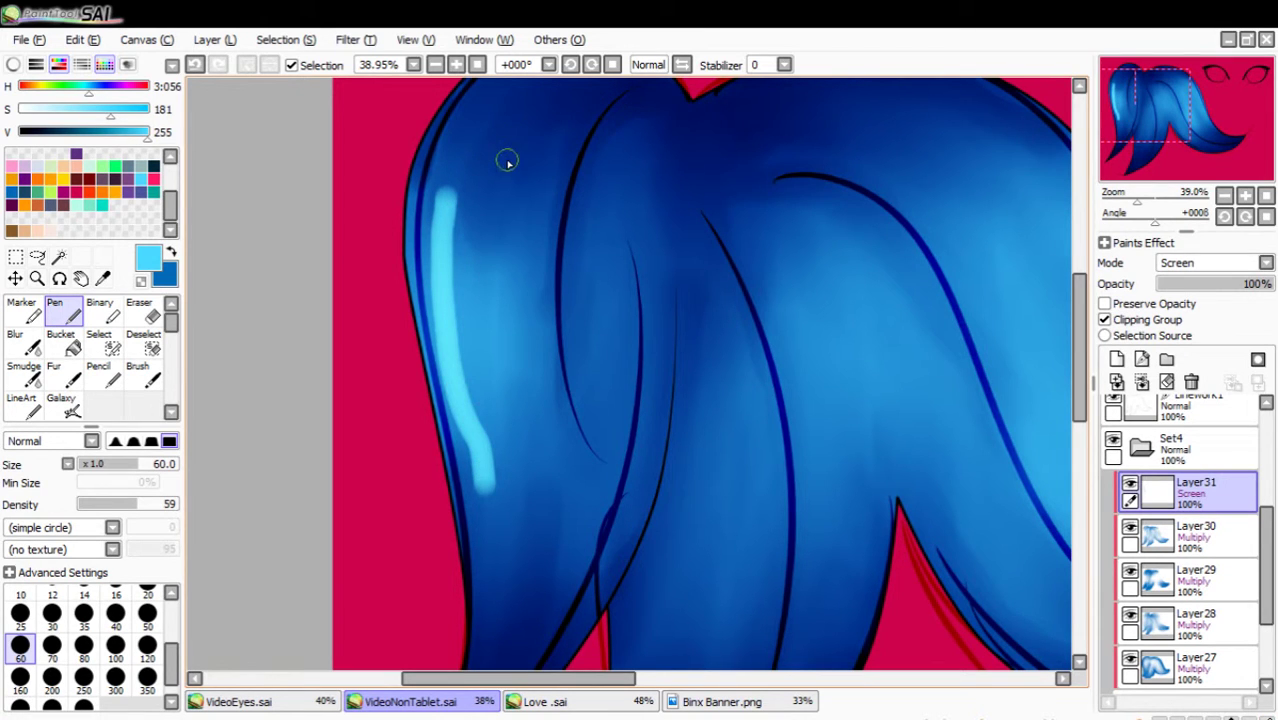
{"action": "left_click_drag", "start_coordinate": [506, 142], "coordinate": [520, 485]}
{"action": "mouse_move", "coordinate": [545, 180]}
{"action": "left_mouse_down"}
{"action": "mouse_move", "coordinate": [542, 435]}
{"action": "mouse_move", "coordinate": [560, 488]}
{"action": "left_mouse_up"}
{"action": "left_click_drag", "start_coordinate": [603, 188], "coordinate": [609, 418]}
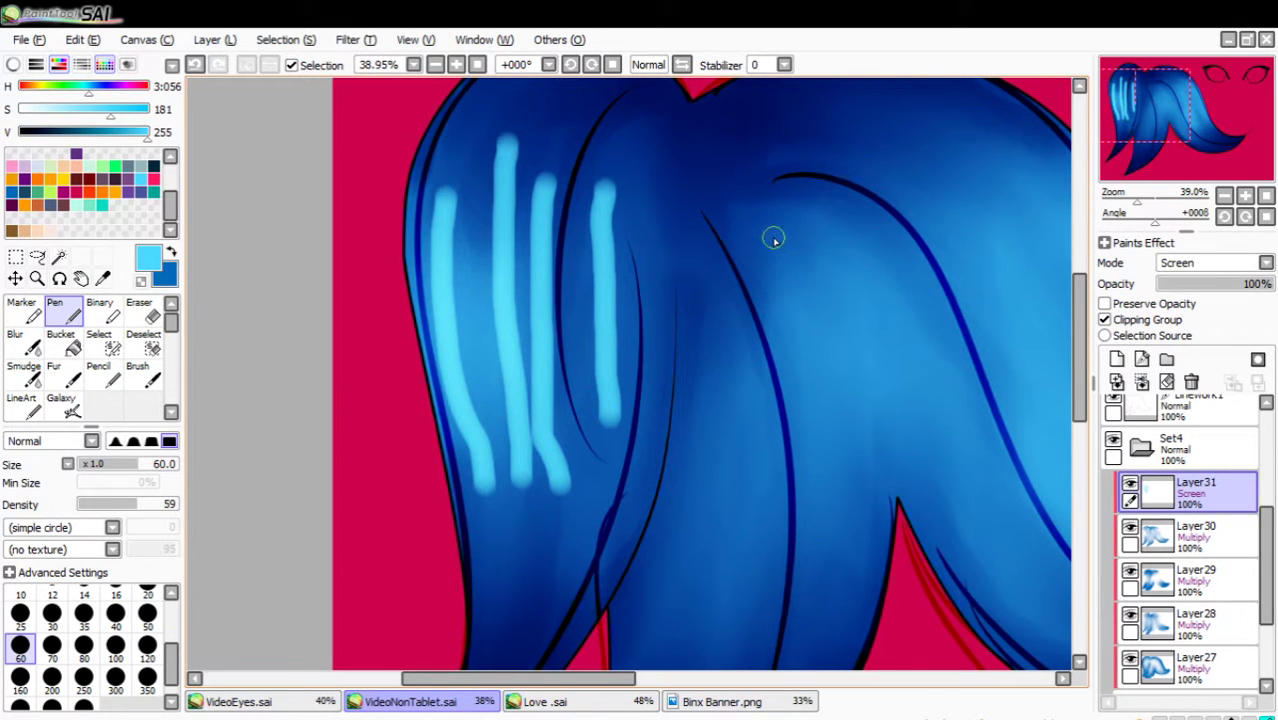
Paint three long light blue highlight streaks down the middle lock, on both sides of its inner line.
{"action": "mouse_move", "coordinate": [773, 238]}
{"action": "left_mouse_down"}
{"action": "mouse_move", "coordinate": [875, 328]}
{"action": "mouse_move", "coordinate": [934, 411]}
{"action": "mouse_move", "coordinate": [992, 540]}
{"action": "left_mouse_up"}
{"action": "left_click_drag", "start_coordinate": [806, 344], "coordinate": [826, 660]}
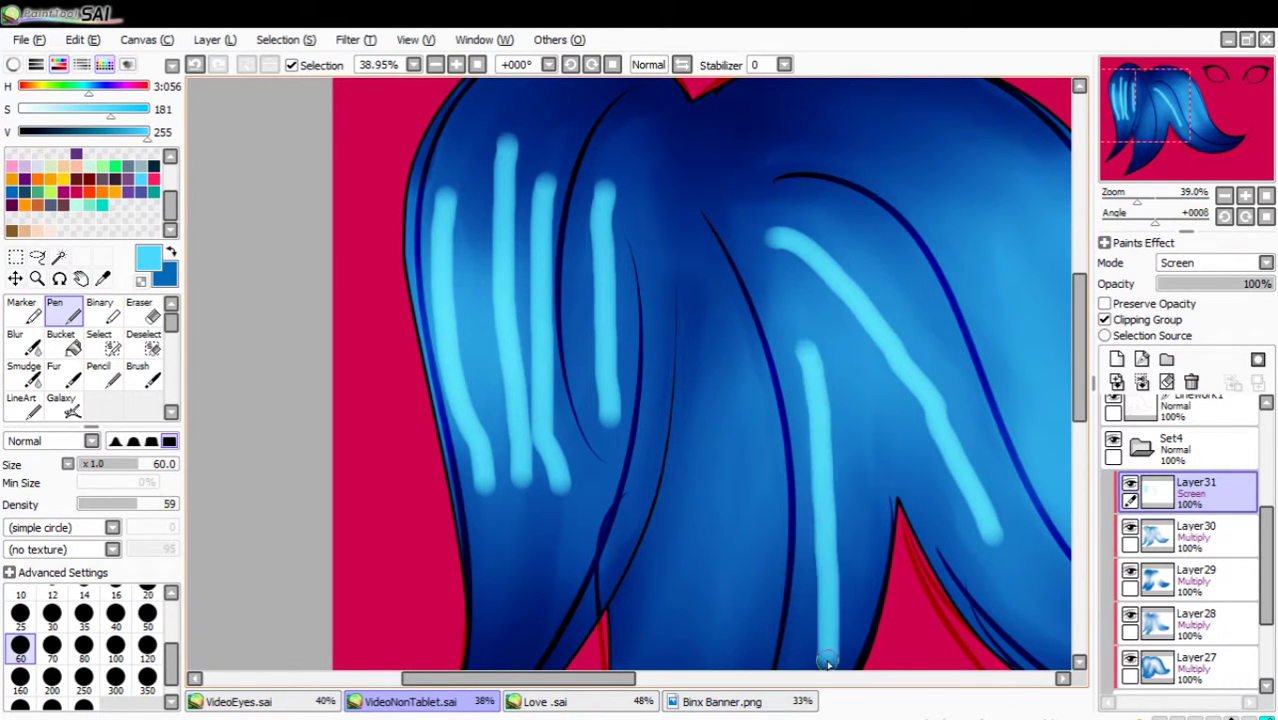
{"action": "left_click", "coordinate": [1165, 175]}
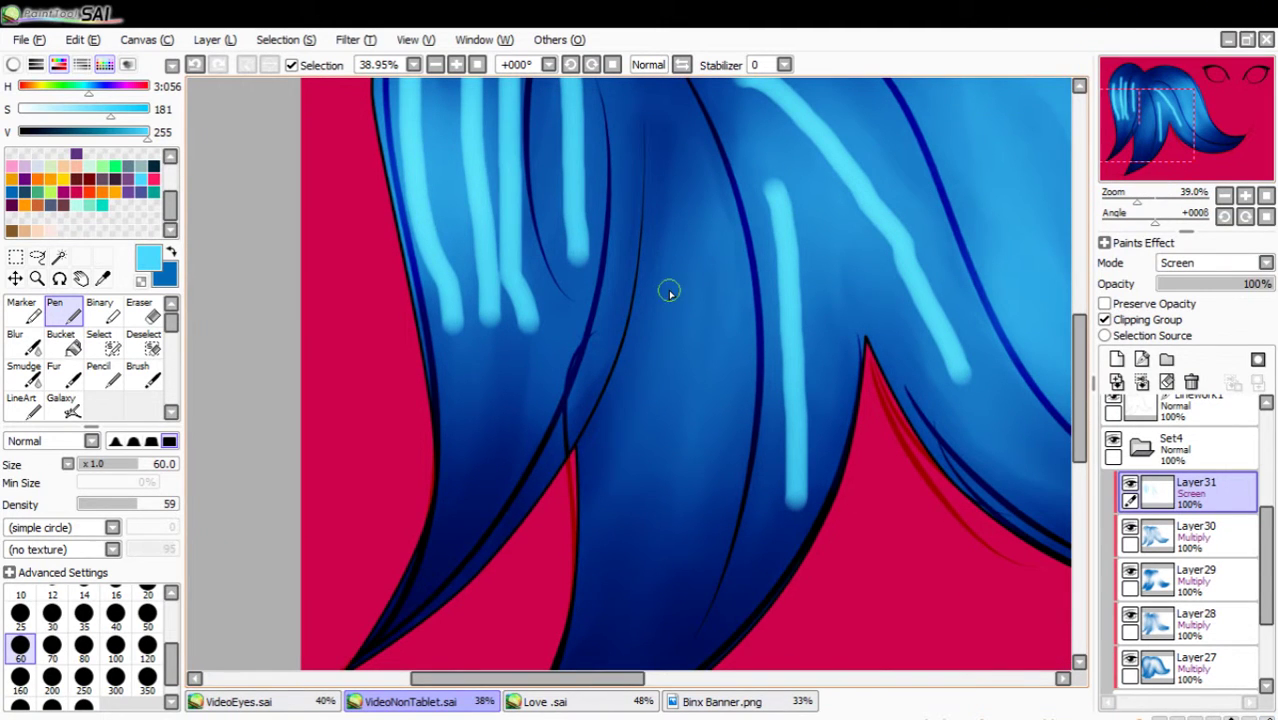
{"action": "mouse_move", "coordinate": [678, 186]}
{"action": "left_mouse_down"}
{"action": "mouse_move", "coordinate": [692, 218]}
{"action": "mouse_move", "coordinate": [667, 549]}
{"action": "left_mouse_up"}
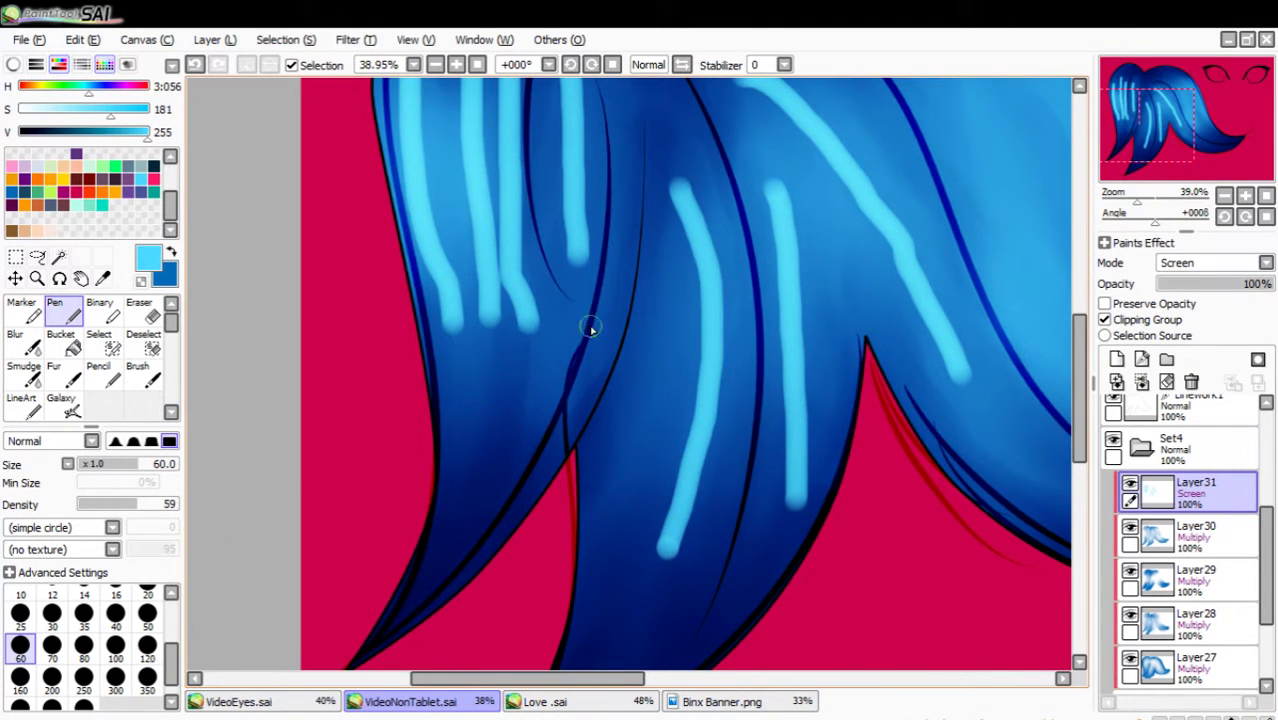
Paint two long light blue highlight streaks down the right lock, following its curve.
{"action": "left_click_drag", "start_coordinate": [1149, 149], "coordinate": [1192, 123]}
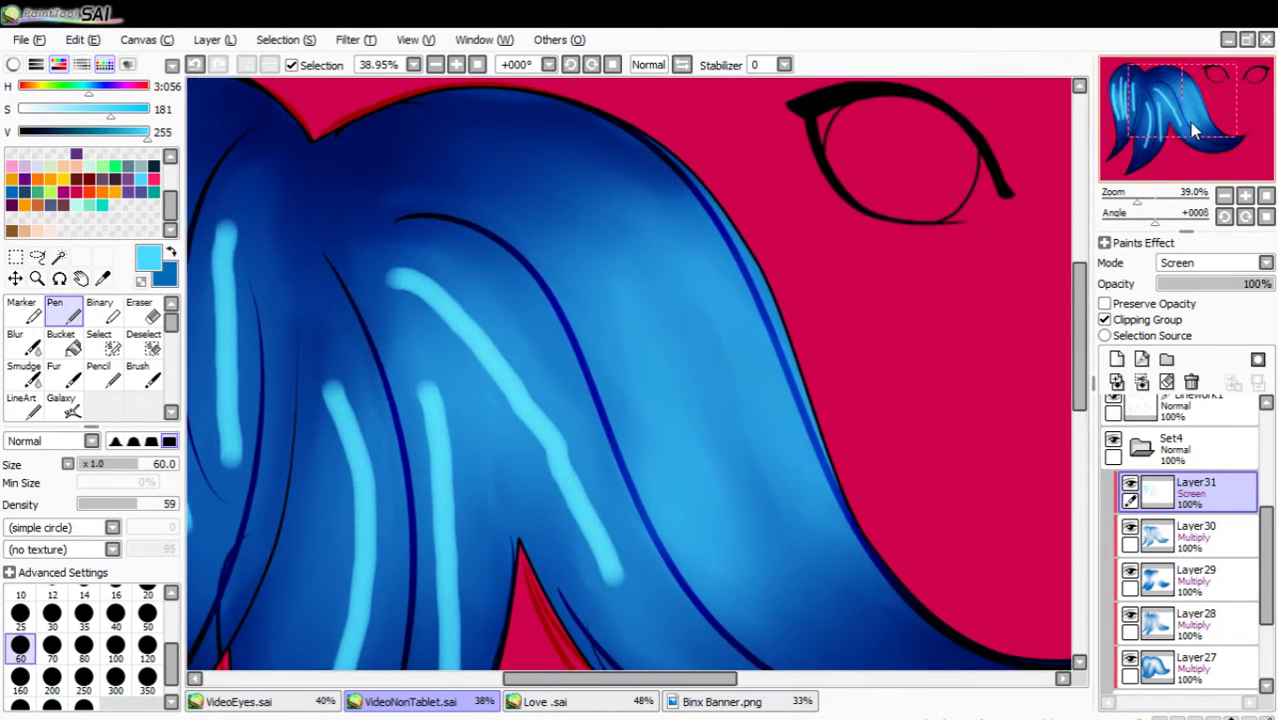
{"action": "left_click_drag", "start_coordinate": [568, 252], "coordinate": [682, 488]}
{"action": "key", "text": "ctrl+z"}
{"action": "left_click_drag", "start_coordinate": [580, 257], "coordinate": [741, 561]}
{"action": "mouse_move", "coordinate": [680, 242]}
{"action": "left_mouse_down"}
{"action": "mouse_move", "coordinate": [736, 337]}
{"action": "mouse_move", "coordinate": [798, 532]}
{"action": "mouse_move", "coordinate": [872, 632]}
{"action": "left_mouse_up"}
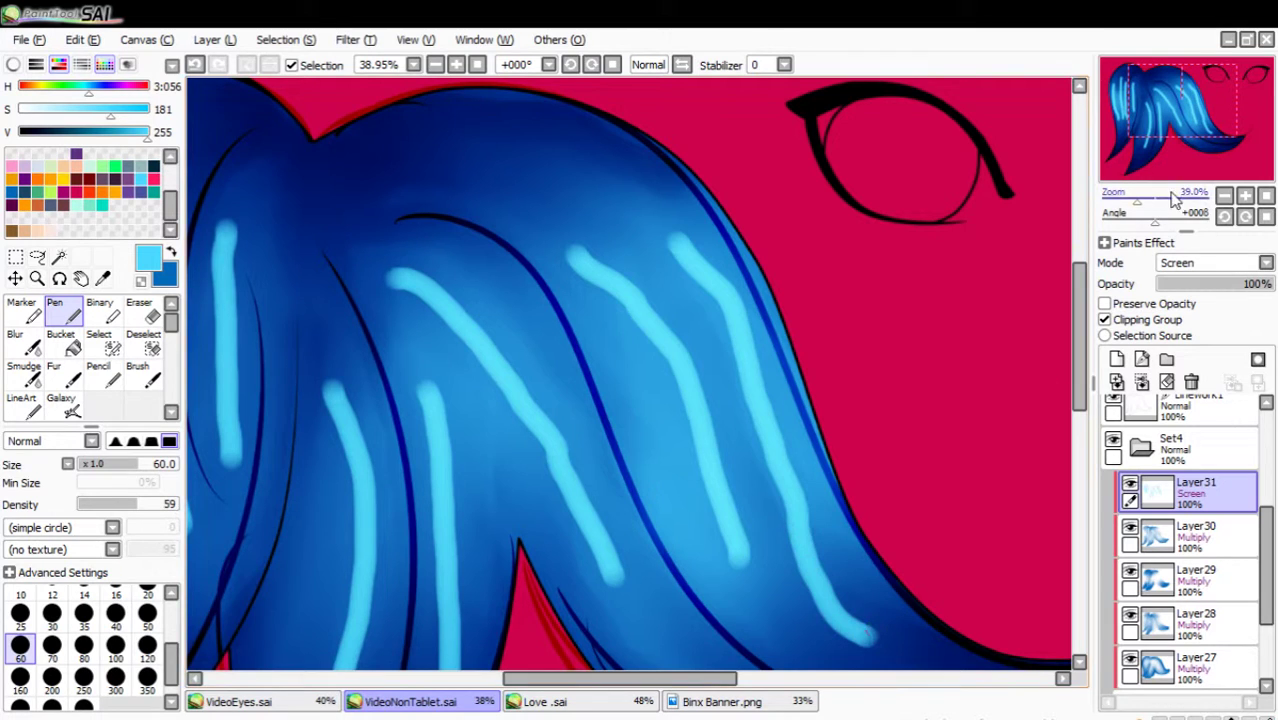
Blend the light blue streaks into all the locks with the Smudge tool at size 250.
{"action": "left_click_drag", "start_coordinate": [1139, 212], "coordinate": [1130, 206]}
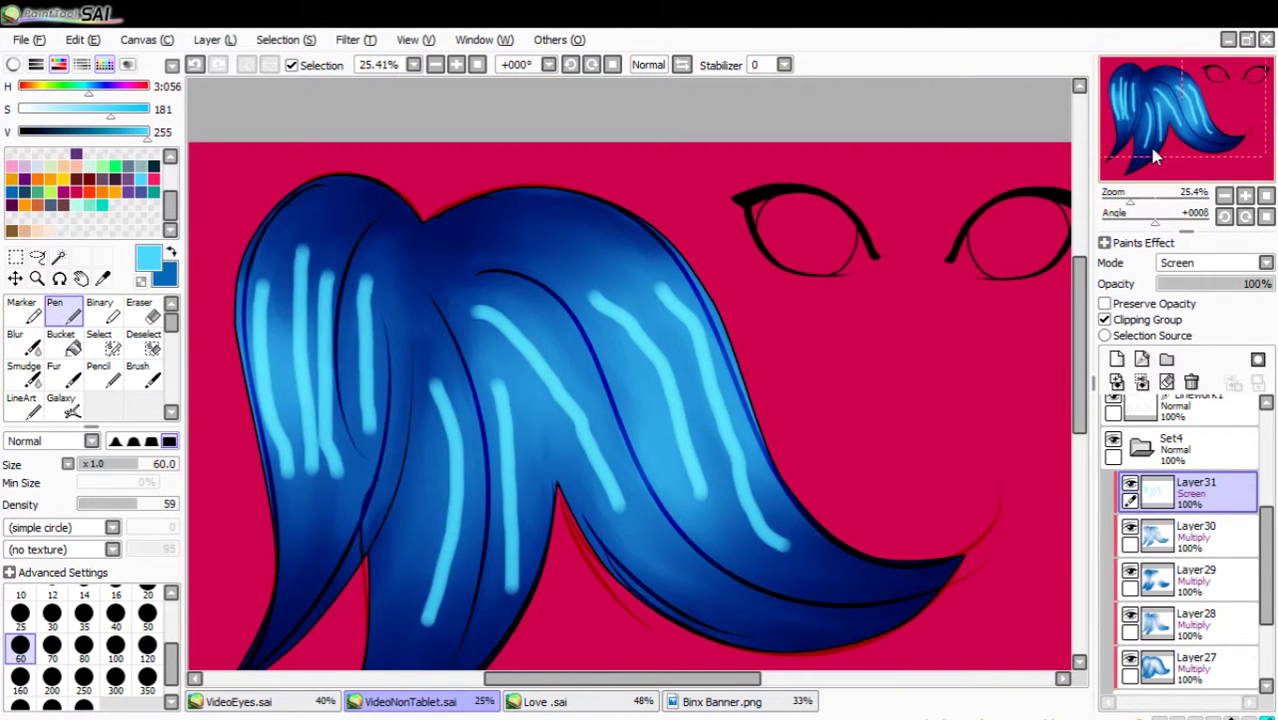
{"action": "left_click_drag", "start_coordinate": [1152, 147], "coordinate": [1150, 165]}
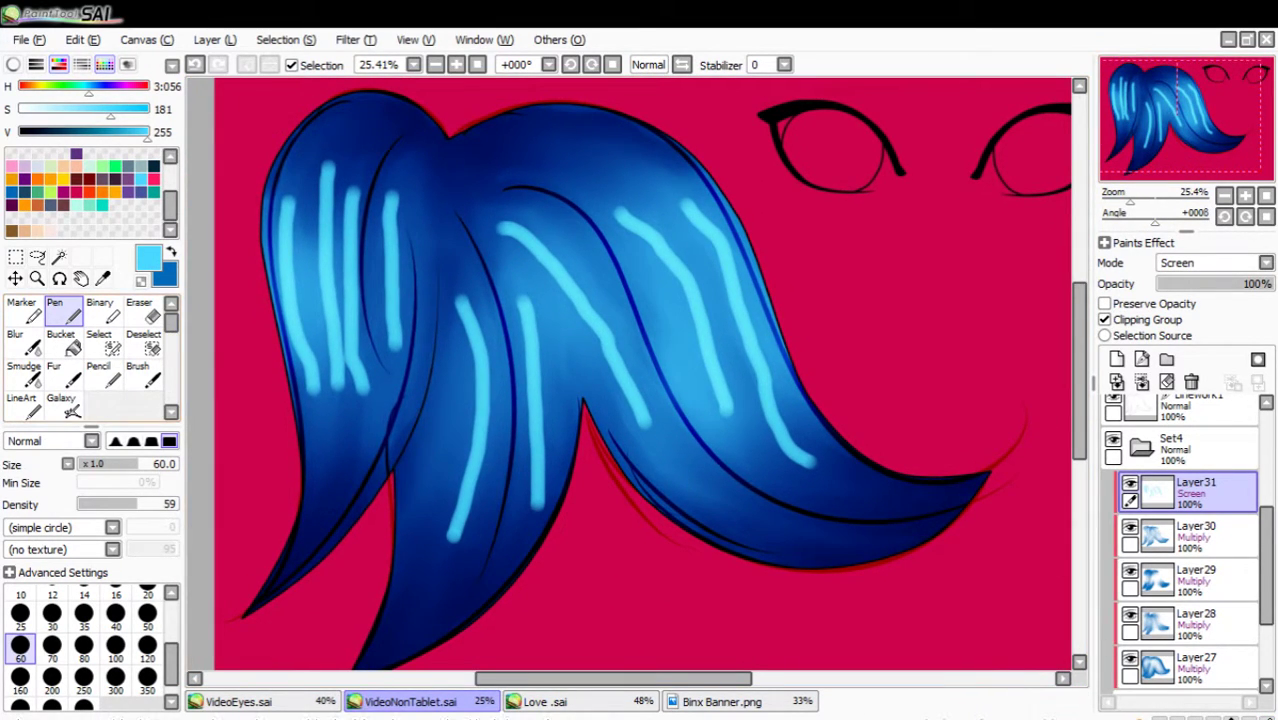
{"action": "left_click", "coordinate": [24, 372]}
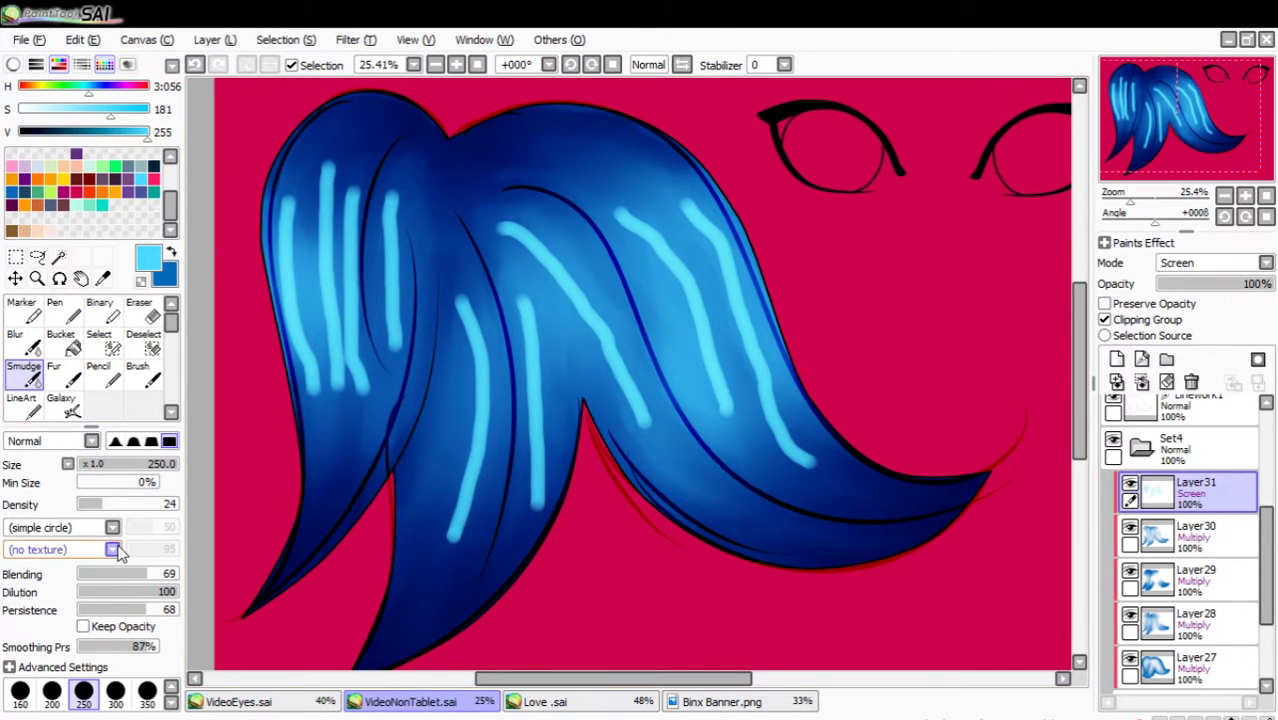
{"action": "left_click", "coordinate": [84, 690]}
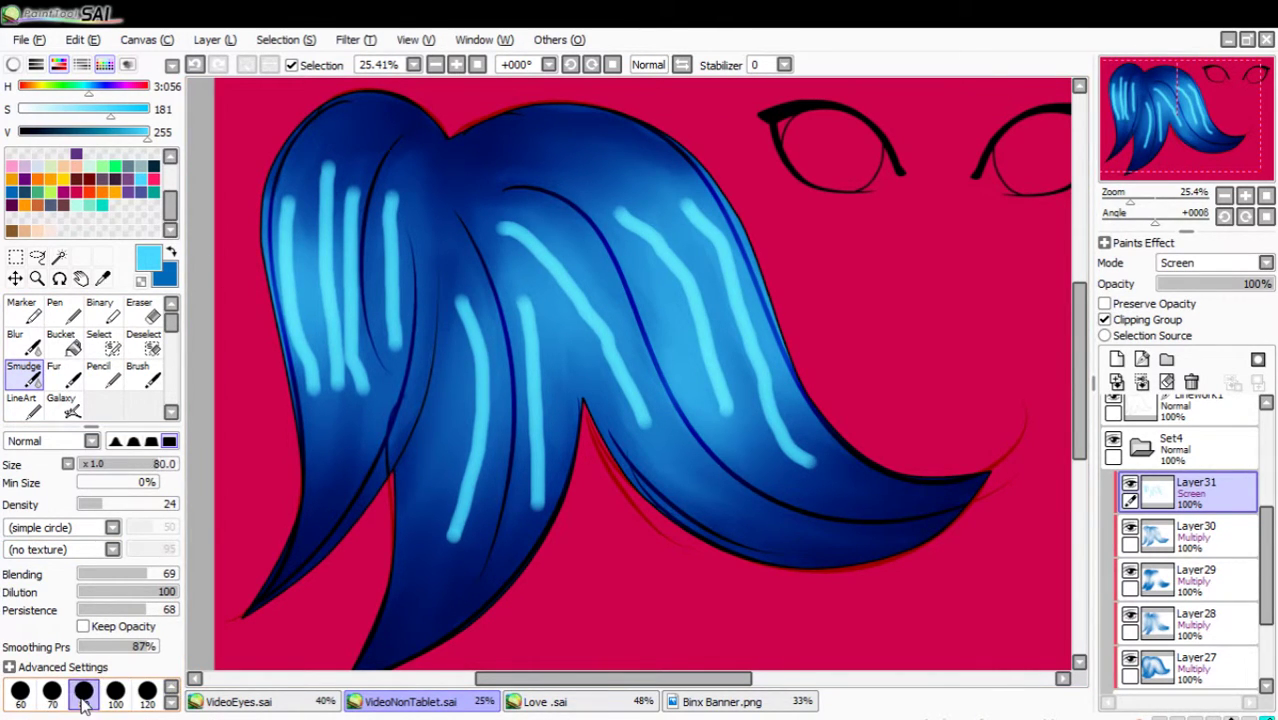
{"action": "left_click", "coordinate": [147, 690]}
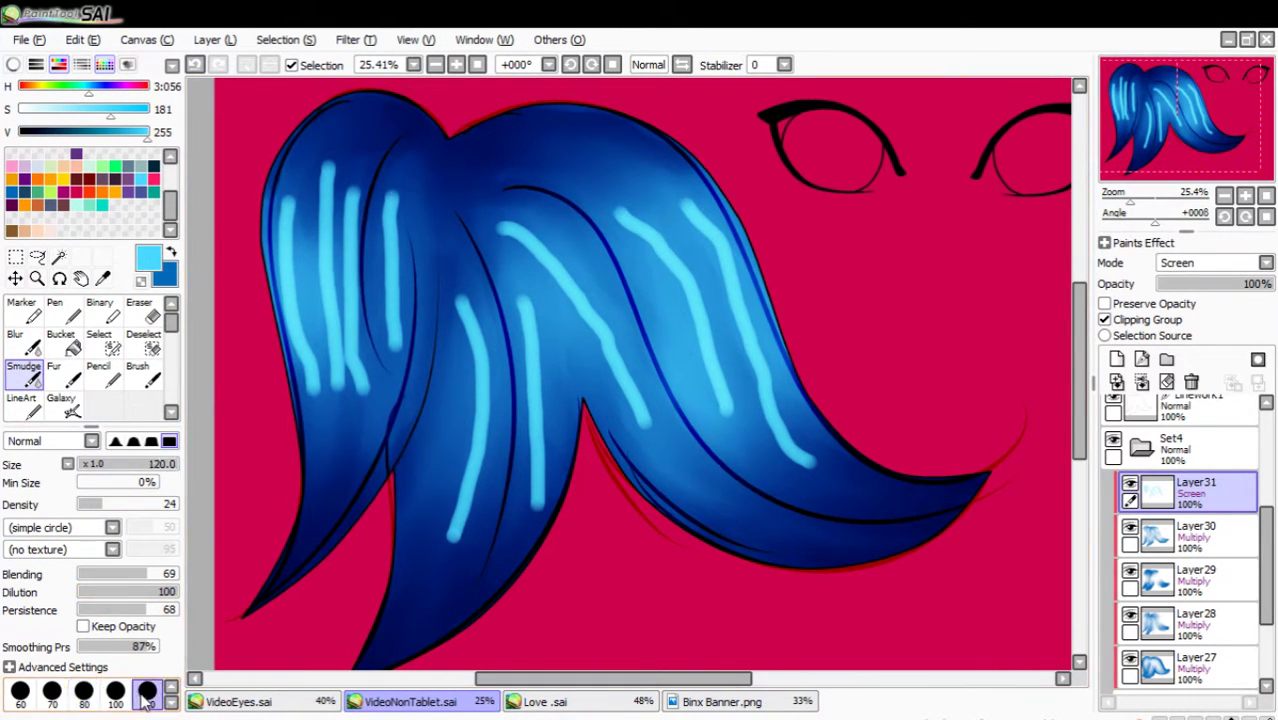
{"action": "left_click", "coordinate": [171, 703]}
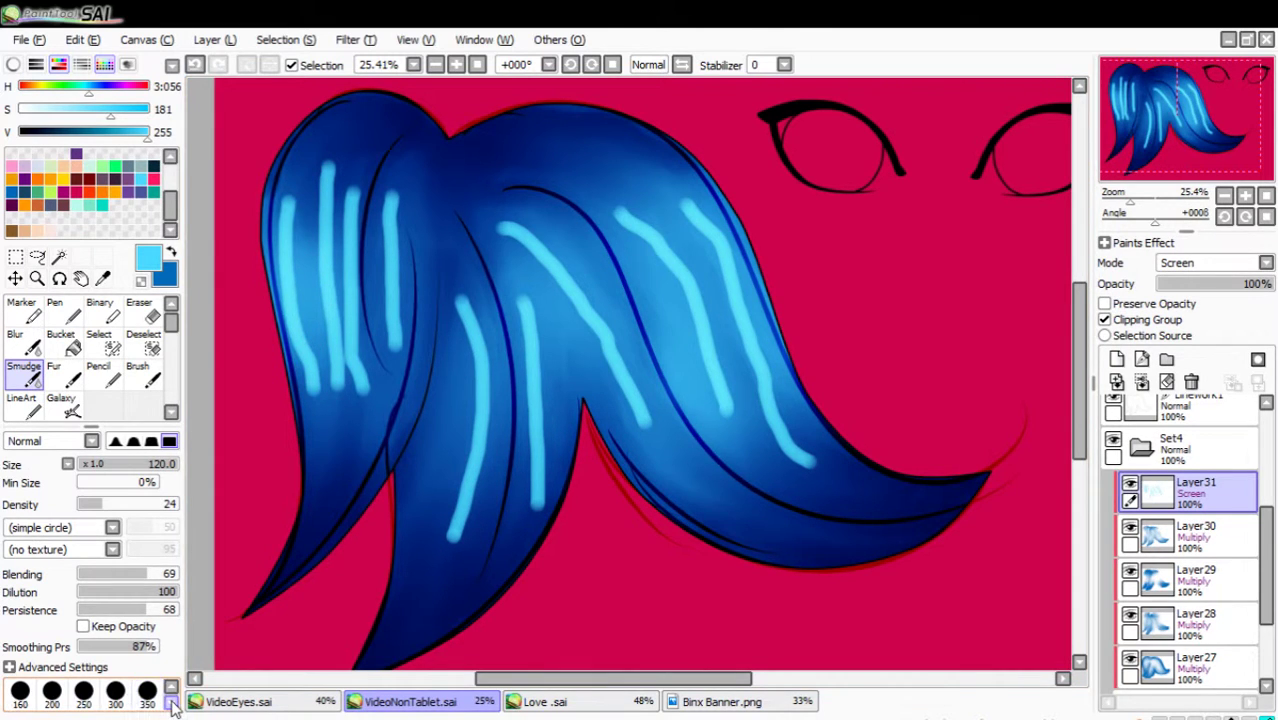
{"action": "left_click", "coordinate": [84, 690]}
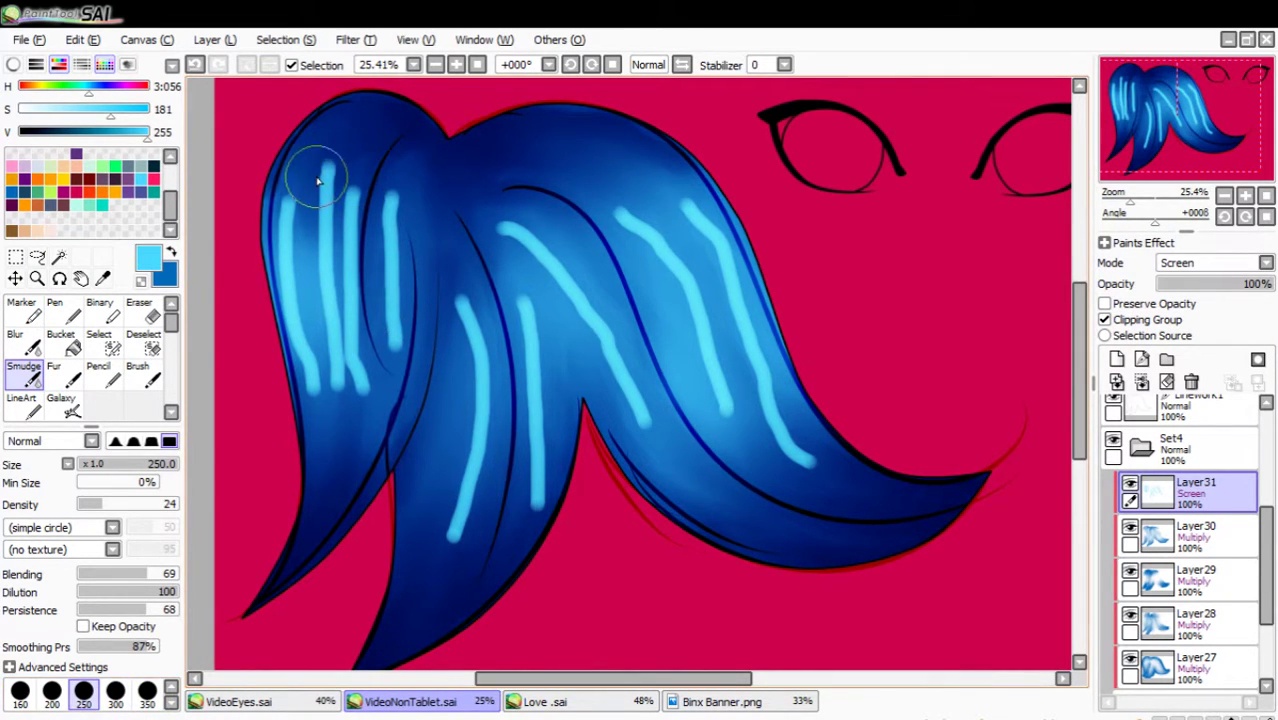
{"action": "mouse_move", "coordinate": [314, 177]}
{"action": "left_mouse_down"}
{"action": "mouse_move", "coordinate": [309, 503]}
{"action": "mouse_move", "coordinate": [319, 195]}
{"action": "mouse_move", "coordinate": [312, 419]}
{"action": "mouse_move", "coordinate": [340, 149]}
{"action": "mouse_move", "coordinate": [328, 415]}
{"action": "mouse_move", "coordinate": [362, 198]}
{"action": "mouse_move", "coordinate": [364, 356]}
{"action": "mouse_move", "coordinate": [331, 373]}
{"action": "mouse_move", "coordinate": [297, 139]}
{"action": "mouse_move", "coordinate": [303, 449]}
{"action": "mouse_move", "coordinate": [341, 184]}
{"action": "mouse_move", "coordinate": [376, 381]}
{"action": "mouse_move", "coordinate": [399, 179]}
{"action": "mouse_move", "coordinate": [369, 509]}
{"action": "mouse_move", "coordinate": [360, 284]}
{"action": "mouse_move", "coordinate": [374, 484]}
{"action": "mouse_move", "coordinate": [444, 238]}
{"action": "mouse_move", "coordinate": [448, 658]}
{"action": "mouse_move", "coordinate": [452, 295]}
{"action": "mouse_move", "coordinate": [460, 535]}
{"action": "mouse_move", "coordinate": [472, 428]}
{"action": "mouse_move", "coordinate": [505, 418]}
{"action": "mouse_move", "coordinate": [515, 464]}
{"action": "mouse_move", "coordinate": [551, 221]}
{"action": "mouse_move", "coordinate": [516, 591]}
{"action": "mouse_move", "coordinate": [494, 209]}
{"action": "mouse_move", "coordinate": [527, 321]}
{"action": "mouse_move", "coordinate": [607, 350]}
{"action": "mouse_move", "coordinate": [681, 512]}
{"action": "mouse_move", "coordinate": [604, 369]}
{"action": "mouse_move", "coordinate": [705, 497]}
{"action": "mouse_move", "coordinate": [493, 232]}
{"action": "mouse_move", "coordinate": [541, 522]}
{"action": "mouse_move", "coordinate": [541, 379]}
{"action": "mouse_move", "coordinate": [587, 457]}
{"action": "mouse_move", "coordinate": [605, 236]}
{"action": "mouse_move", "coordinate": [703, 413]}
{"action": "mouse_move", "coordinate": [614, 151]}
{"action": "mouse_move", "coordinate": [772, 469]}
{"action": "mouse_move", "coordinate": [640, 178]}
{"action": "mouse_move", "coordinate": [695, 273]}
{"action": "mouse_move", "coordinate": [607, 141]}
{"action": "mouse_move", "coordinate": [728, 453]}
{"action": "mouse_move", "coordinate": [664, 232]}
{"action": "mouse_move", "coordinate": [719, 358]}
{"action": "mouse_move", "coordinate": [727, 286]}
{"action": "mouse_move", "coordinate": [763, 428]}
{"action": "mouse_move", "coordinate": [714, 140]}
{"action": "mouse_move", "coordinate": [808, 421]}
{"action": "mouse_move", "coordinate": [772, 440]}
{"action": "left_mouse_up"}
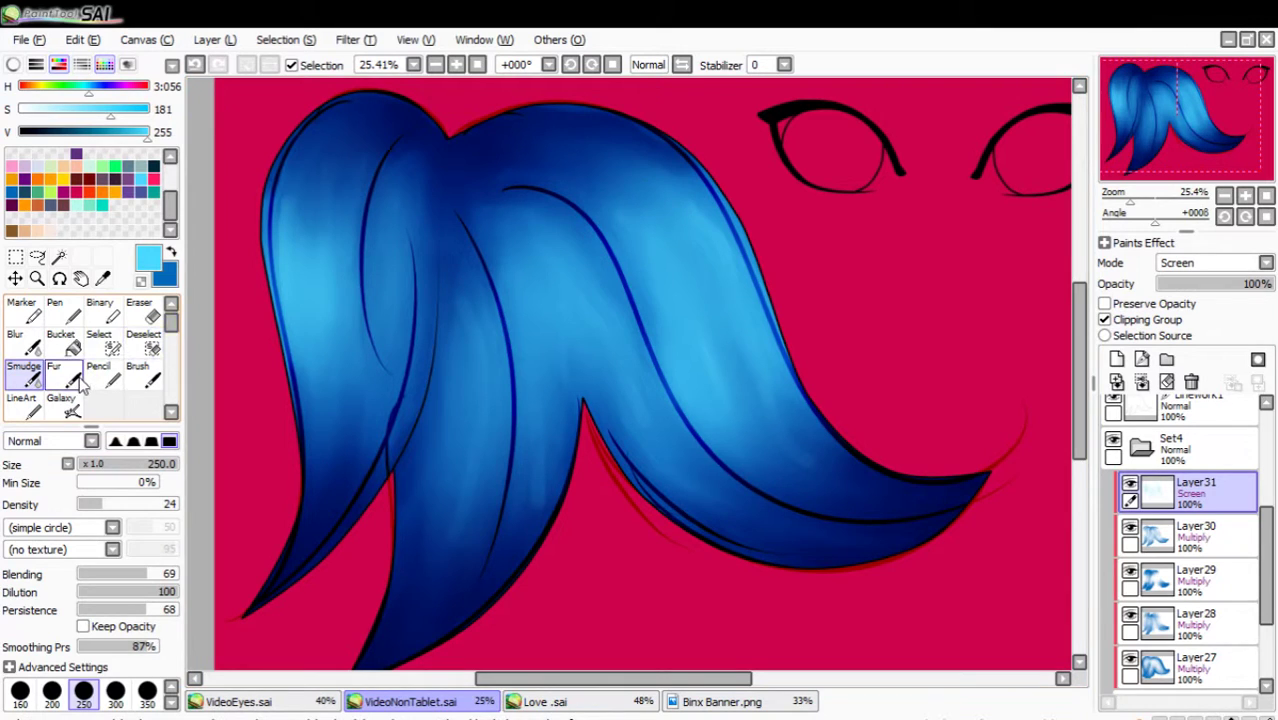
Paint thicker light blue highlights over the light areas of all the locks with the Pen at size 100.
{"action": "left_click", "coordinate": [55, 306]}
{"action": "left_click", "coordinate": [115, 648]}
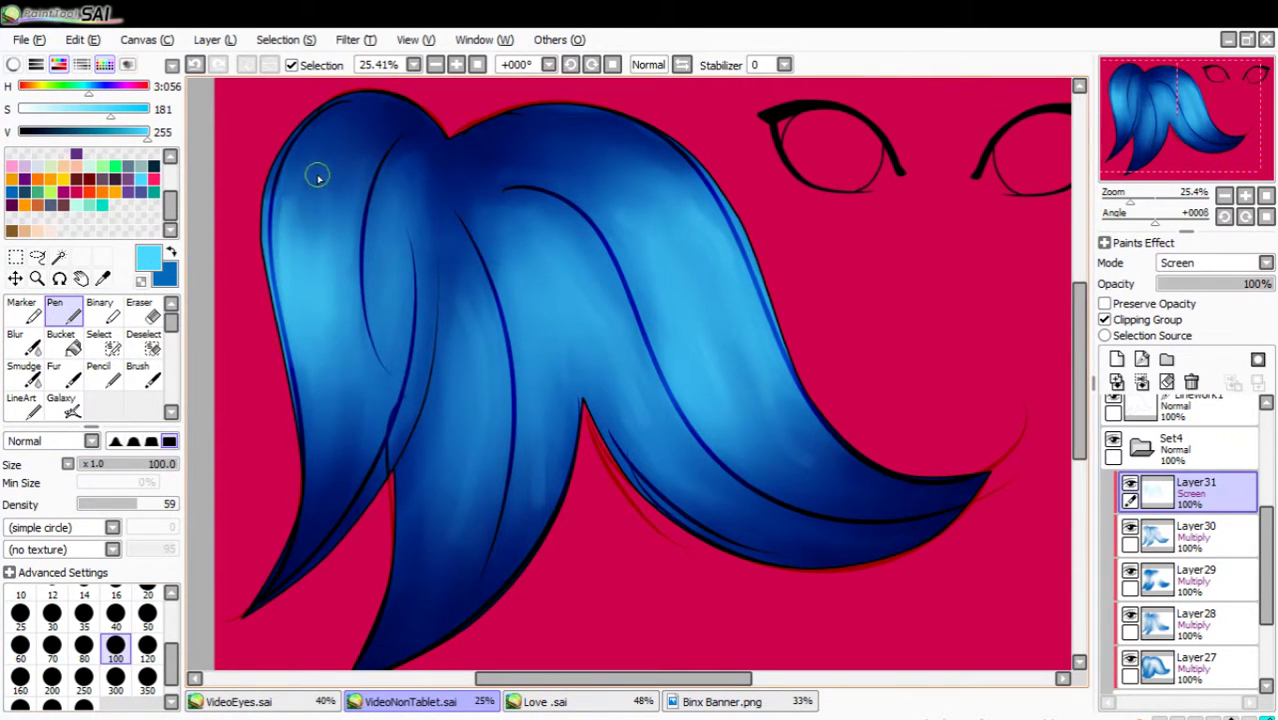
{"action": "mouse_move", "coordinate": [317, 177]}
{"action": "left_mouse_down"}
{"action": "mouse_move", "coordinate": [312, 270]}
{"action": "mouse_move", "coordinate": [329, 371]}
{"action": "left_mouse_up"}
{"action": "left_click_drag", "start_coordinate": [378, 237], "coordinate": [389, 326]}
{"action": "mouse_move", "coordinate": [453, 292]}
{"action": "left_mouse_down"}
{"action": "mouse_move", "coordinate": [468, 489]}
{"action": "mouse_move", "coordinate": [492, 440]}
{"action": "left_mouse_up"}
{"action": "mouse_move", "coordinate": [526, 258]}
{"action": "left_mouse_down"}
{"action": "mouse_move", "coordinate": [531, 445]}
{"action": "mouse_move", "coordinate": [536, 278]}
{"action": "mouse_move", "coordinate": [597, 384]}
{"action": "mouse_move", "coordinate": [563, 276]}
{"action": "mouse_move", "coordinate": [638, 405]}
{"action": "mouse_move", "coordinate": [691, 454]}
{"action": "left_mouse_up"}
{"action": "mouse_move", "coordinate": [614, 198]}
{"action": "left_mouse_down"}
{"action": "mouse_move", "coordinate": [723, 428]}
{"action": "mouse_move", "coordinate": [653, 240]}
{"action": "mouse_move", "coordinate": [742, 370]}
{"action": "mouse_move", "coordinate": [710, 246]}
{"action": "mouse_move", "coordinate": [762, 343]}
{"action": "left_mouse_up"}
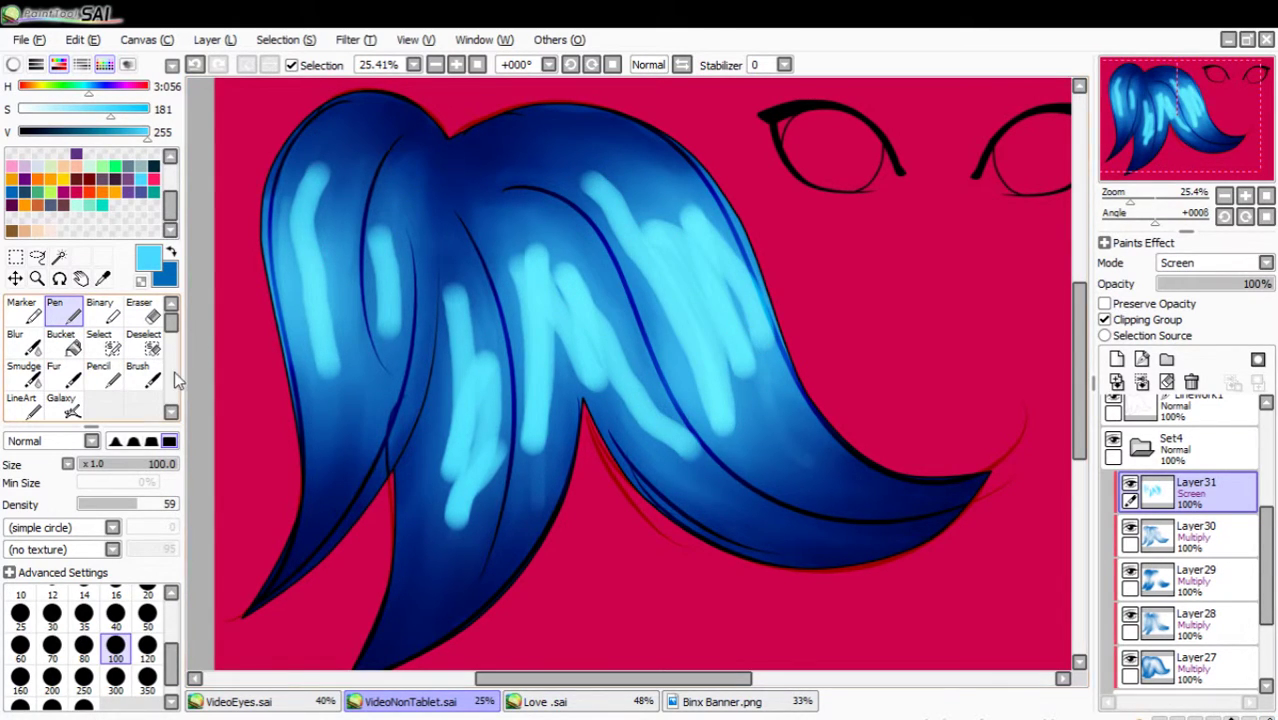
{"action": "left_click_drag", "start_coordinate": [343, 272], "coordinate": [321, 290]}
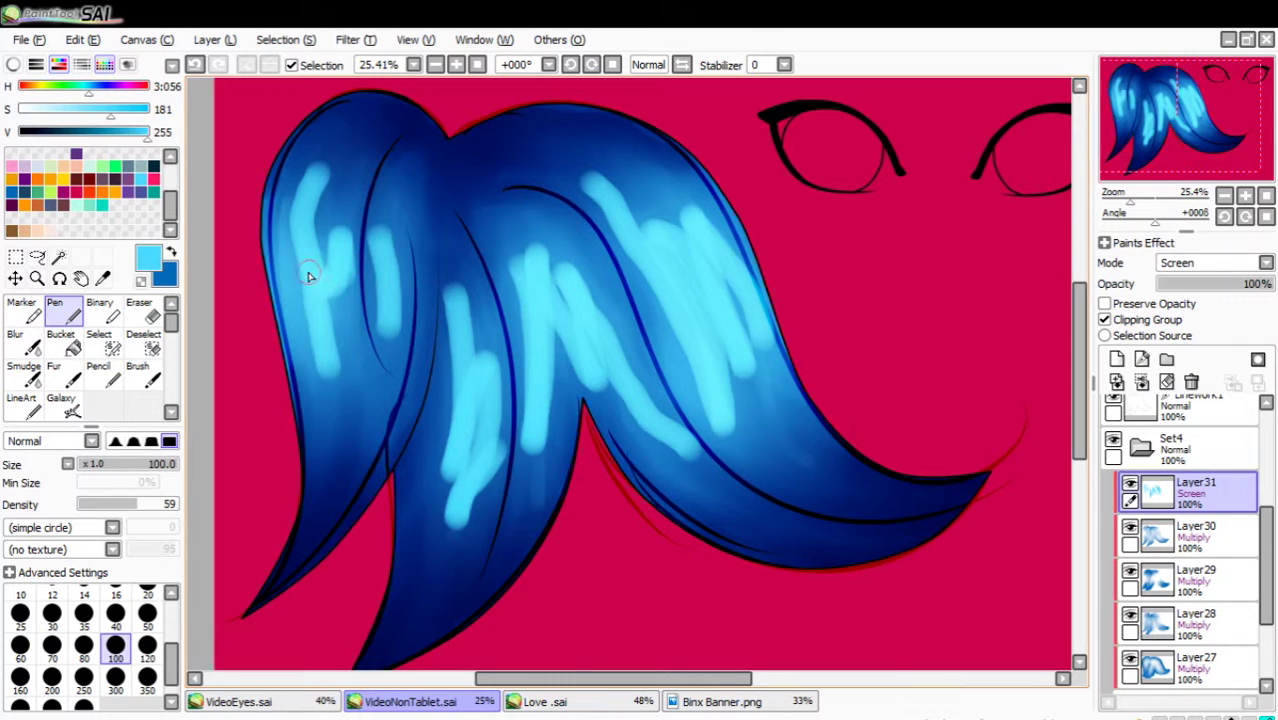
Blend the thick light blue highlights into the left lock with the Smudge tool at size 160.
{"action": "left_click", "coordinate": [62, 378]}
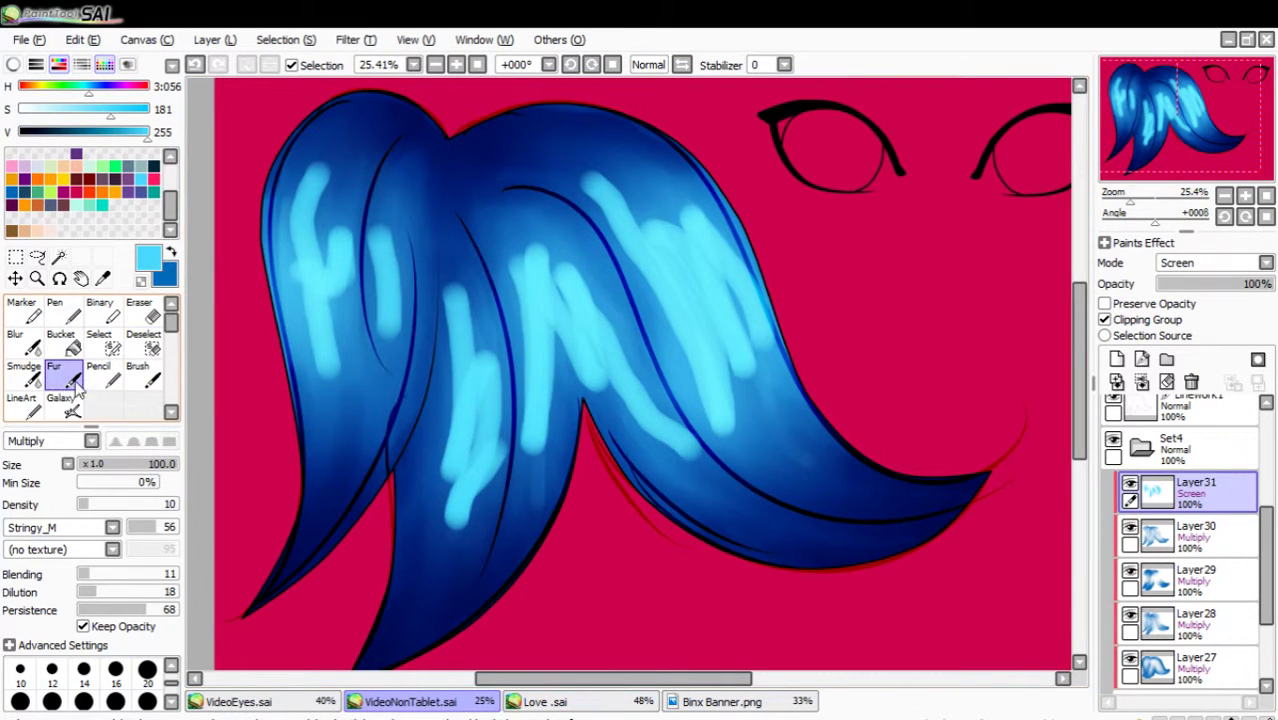
{"action": "left_click", "coordinate": [36, 377]}
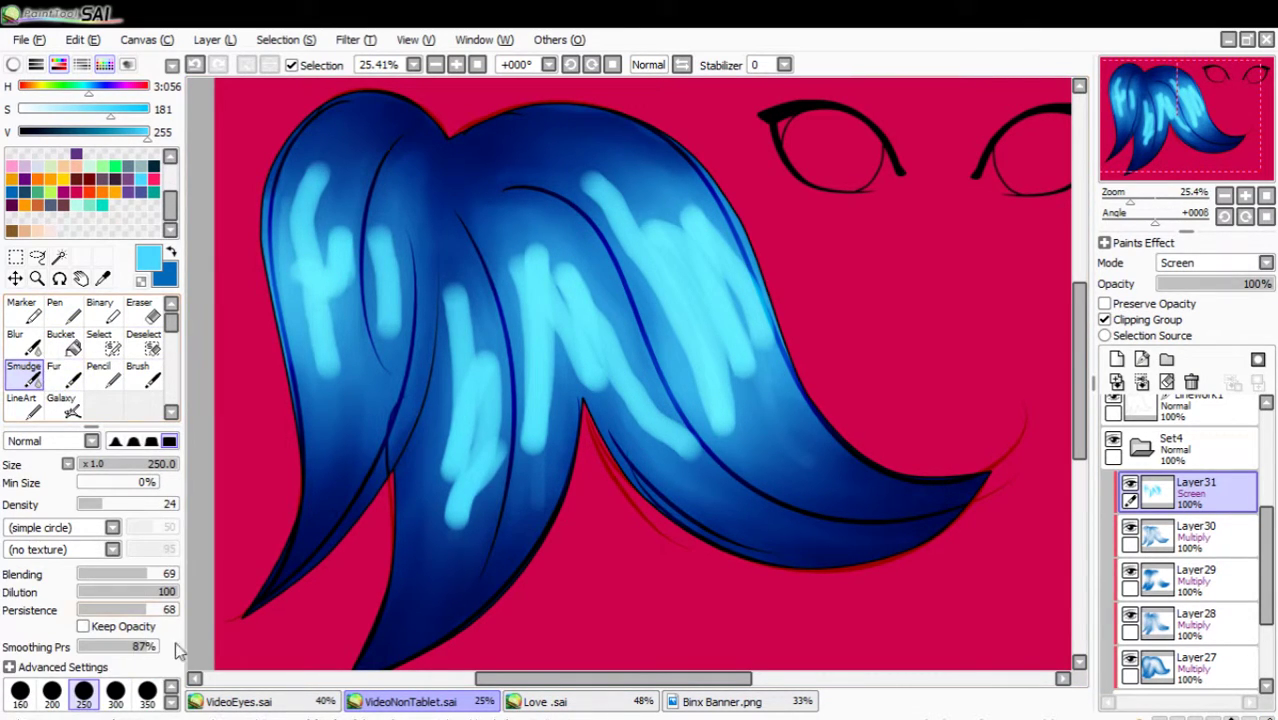
{"action": "left_click", "coordinate": [147, 690]}
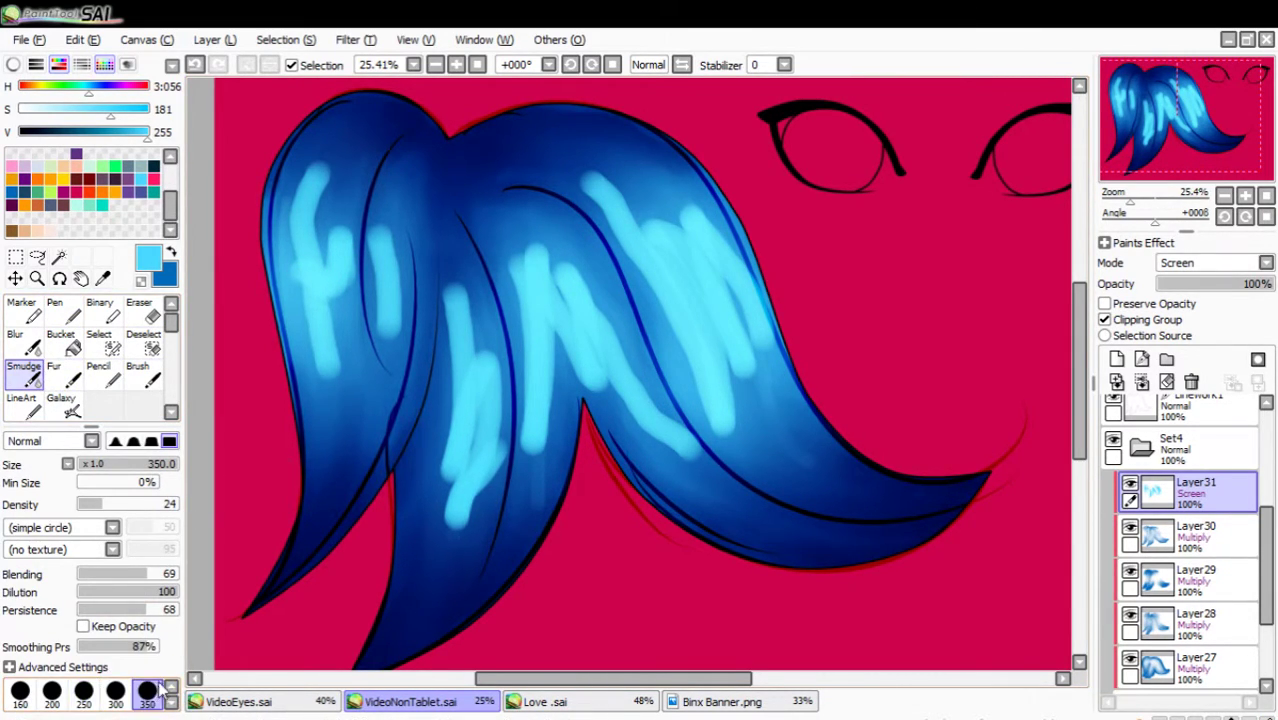
{"action": "left_click", "coordinate": [21, 690]}
{"action": "mouse_move", "coordinate": [285, 172]}
{"action": "left_mouse_down"}
{"action": "mouse_move", "coordinate": [328, 368]}
{"action": "mouse_move", "coordinate": [307, 230]}
{"action": "mouse_move", "coordinate": [297, 415]}
{"action": "left_mouse_up"}
{"action": "mouse_move", "coordinate": [318, 88]}
{"action": "left_mouse_down"}
{"action": "mouse_move", "coordinate": [318, 364]}
{"action": "mouse_move", "coordinate": [326, 173]}
{"action": "mouse_move", "coordinate": [335, 466]}
{"action": "mouse_move", "coordinate": [342, 181]}
{"action": "mouse_move", "coordinate": [387, 374]}
{"action": "mouse_move", "coordinate": [400, 184]}
{"action": "left_mouse_up"}
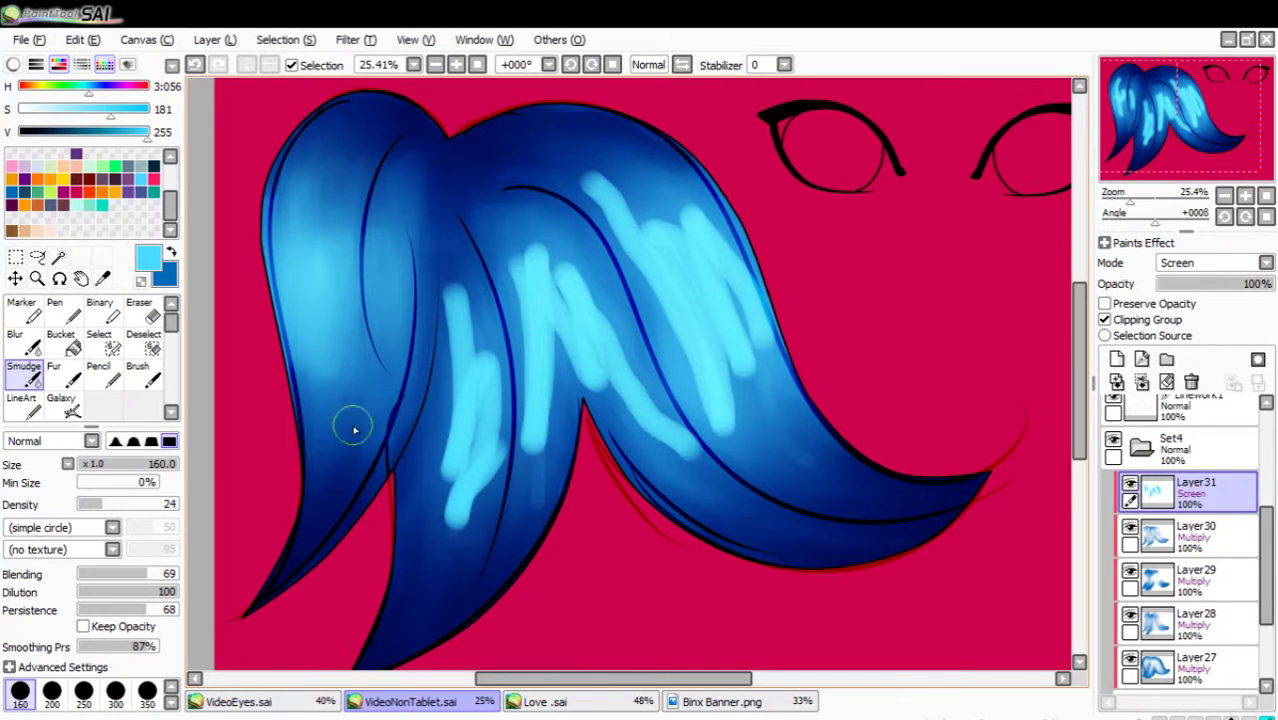
Smudge the thick light blue highlights smoothly into the middle and right locks, following the direction of the hair.
{"action": "mouse_move", "coordinate": [448, 360]}
{"action": "left_mouse_down"}
{"action": "mouse_move", "coordinate": [448, 289]}
{"action": "mouse_move", "coordinate": [448, 528]}
{"action": "mouse_move", "coordinate": [448, 277]}
{"action": "mouse_move", "coordinate": [530, 566]}
{"action": "mouse_move", "coordinate": [439, 556]}
{"action": "mouse_move", "coordinate": [528, 519]}
{"action": "mouse_move", "coordinate": [465, 456]}
{"action": "mouse_move", "coordinate": [524, 343]}
{"action": "mouse_move", "coordinate": [489, 516]}
{"action": "left_mouse_up"}
{"action": "mouse_move", "coordinate": [463, 350]}
{"action": "left_mouse_down"}
{"action": "mouse_move", "coordinate": [443, 294]}
{"action": "mouse_move", "coordinate": [427, 572]}
{"action": "mouse_move", "coordinate": [461, 277]}
{"action": "mouse_move", "coordinate": [436, 535]}
{"action": "mouse_move", "coordinate": [437, 268]}
{"action": "mouse_move", "coordinate": [423, 467]}
{"action": "mouse_move", "coordinate": [438, 232]}
{"action": "mouse_move", "coordinate": [430, 510]}
{"action": "mouse_move", "coordinate": [432, 311]}
{"action": "left_mouse_up"}
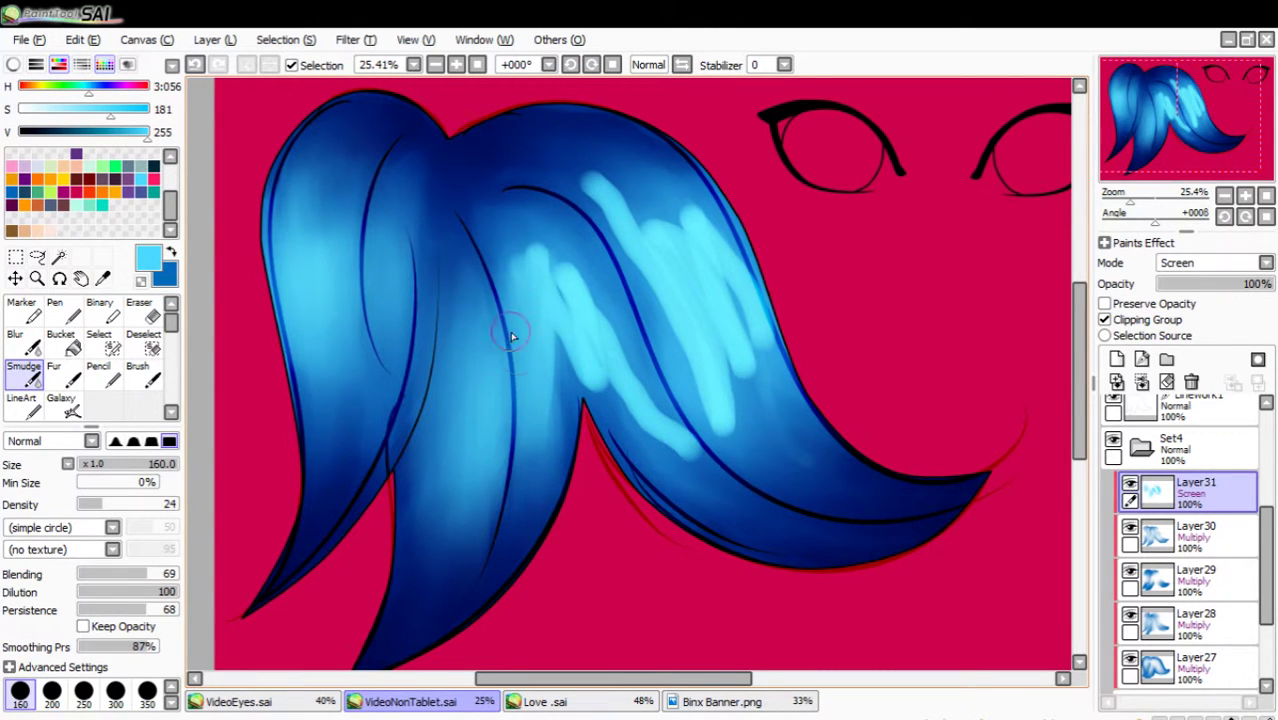
{"action": "mouse_move", "coordinate": [538, 337]}
{"action": "left_mouse_down"}
{"action": "mouse_move", "coordinate": [575, 422]}
{"action": "mouse_move", "coordinate": [538, 294]}
{"action": "left_mouse_up"}
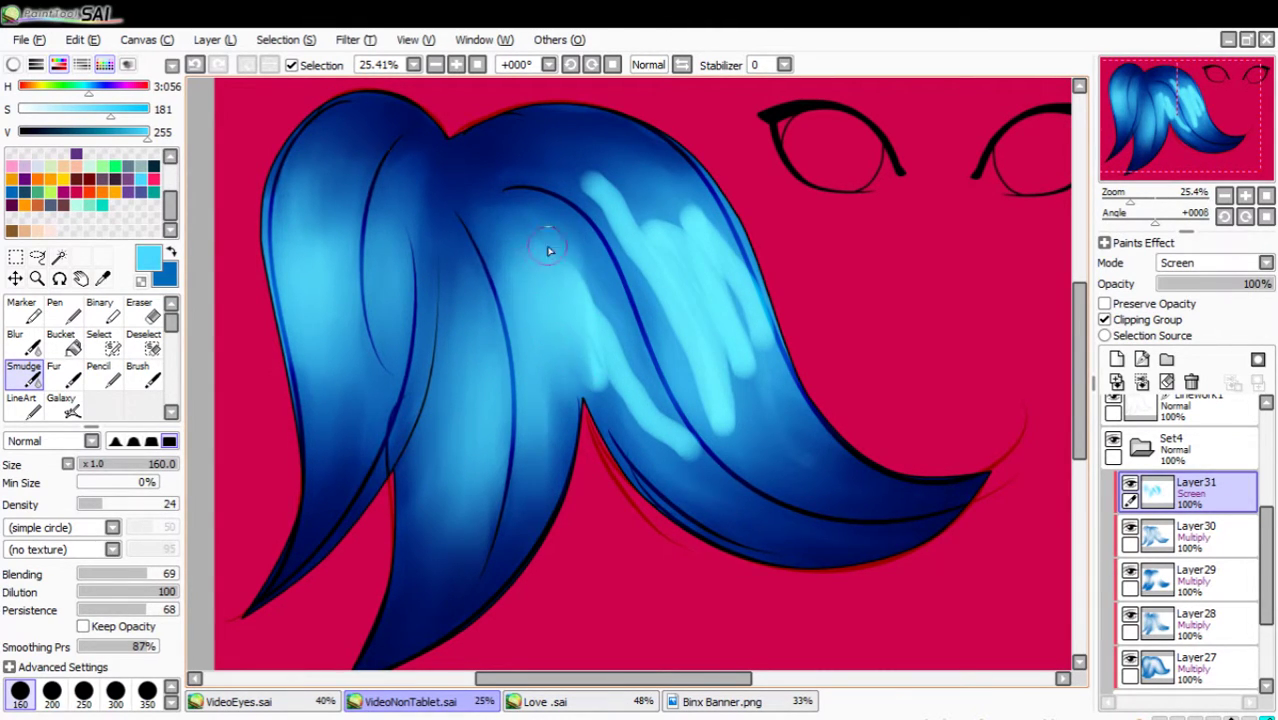
{"action": "mouse_move", "coordinate": [549, 250]}
{"action": "left_mouse_down"}
{"action": "mouse_move", "coordinate": [589, 302]}
{"action": "mouse_move", "coordinate": [674, 524]}
{"action": "mouse_move", "coordinate": [625, 433]}
{"action": "mouse_move", "coordinate": [741, 538]}
{"action": "mouse_move", "coordinate": [580, 391]}
{"action": "mouse_move", "coordinate": [592, 321]}
{"action": "mouse_move", "coordinate": [660, 393]}
{"action": "mouse_move", "coordinate": [731, 556]}
{"action": "left_mouse_up"}
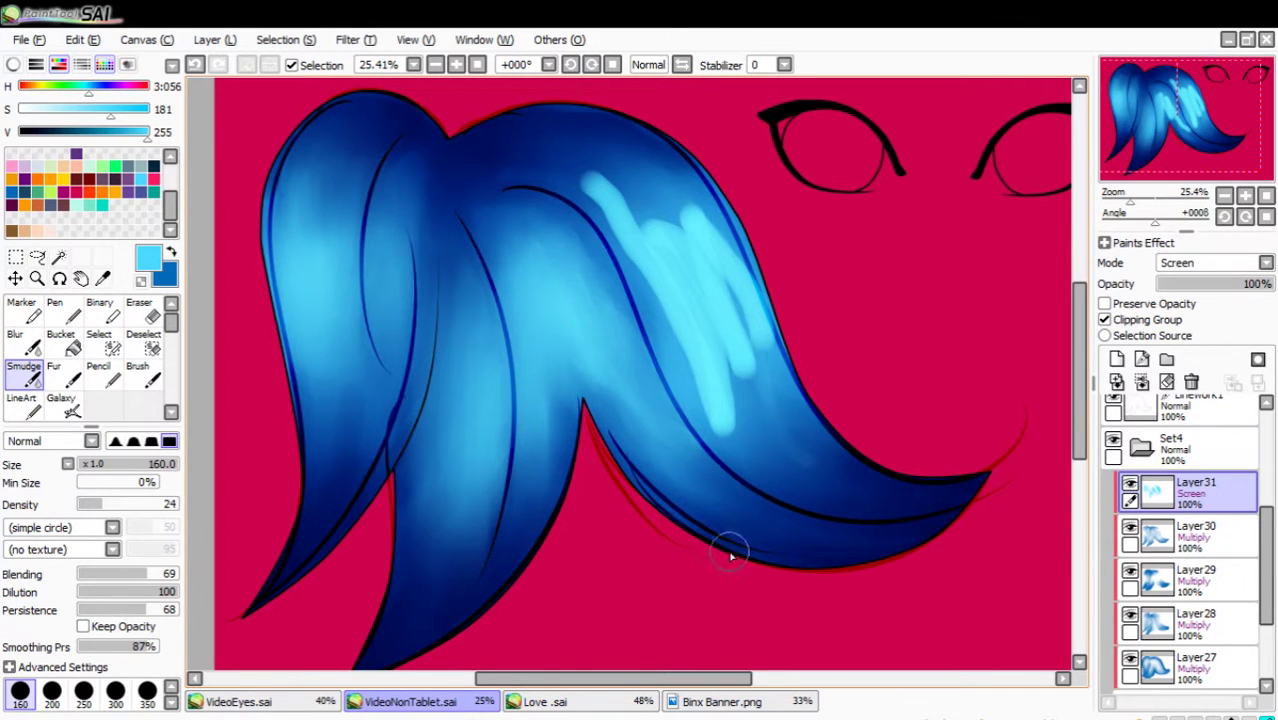
{"action": "left_click_drag", "start_coordinate": [566, 530], "coordinate": [556, 510]}
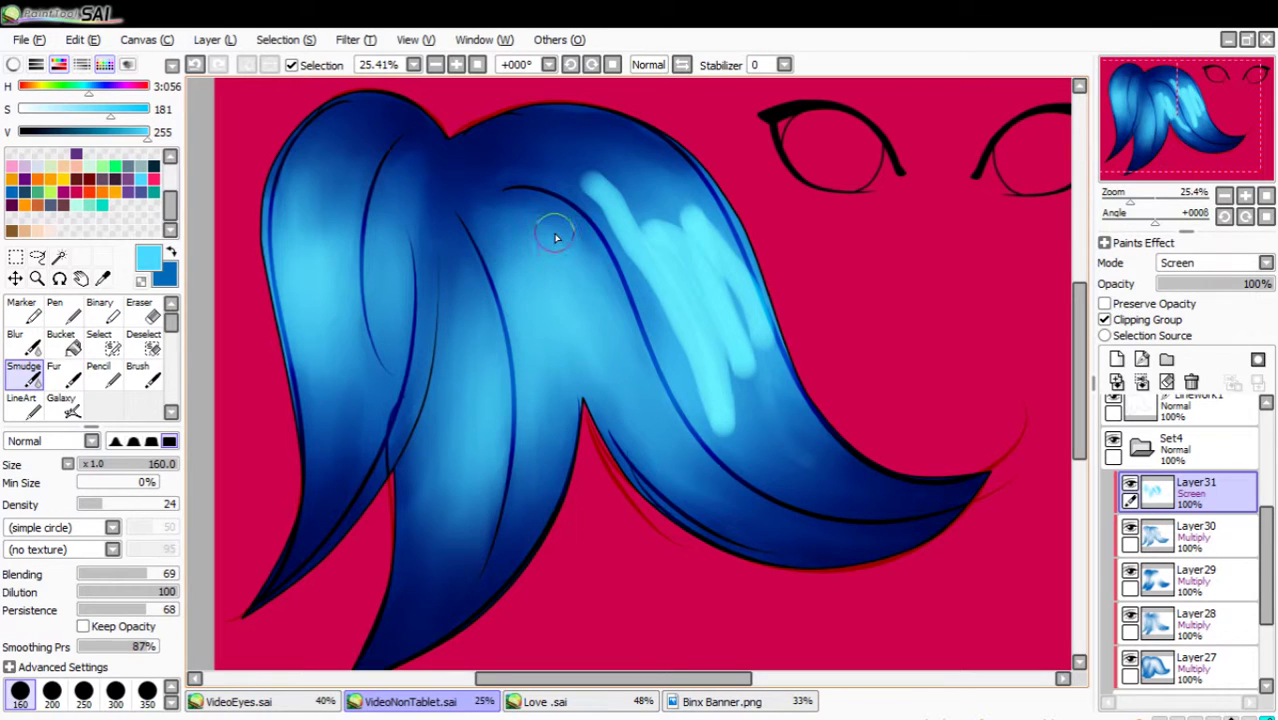
{"action": "mouse_move", "coordinate": [557, 237]}
{"action": "left_mouse_down"}
{"action": "mouse_move", "coordinate": [608, 195]}
{"action": "mouse_move", "coordinate": [687, 235]}
{"action": "mouse_move", "coordinate": [733, 383]}
{"action": "mouse_move", "coordinate": [593, 146]}
{"action": "mouse_move", "coordinate": [571, 225]}
{"action": "mouse_move", "coordinate": [623, 291]}
{"action": "mouse_move", "coordinate": [623, 242]}
{"action": "mouse_move", "coordinate": [649, 343]}
{"action": "mouse_move", "coordinate": [684, 367]}
{"action": "left_mouse_up"}
{"action": "mouse_move", "coordinate": [823, 527]}
{"action": "left_mouse_down"}
{"action": "mouse_move", "coordinate": [785, 425]}
{"action": "mouse_move", "coordinate": [806, 439]}
{"action": "mouse_move", "coordinate": [726, 282]}
{"action": "mouse_move", "coordinate": [696, 172]}
{"action": "mouse_move", "coordinate": [701, 234]}
{"action": "mouse_move", "coordinate": [683, 152]}
{"action": "left_mouse_up"}
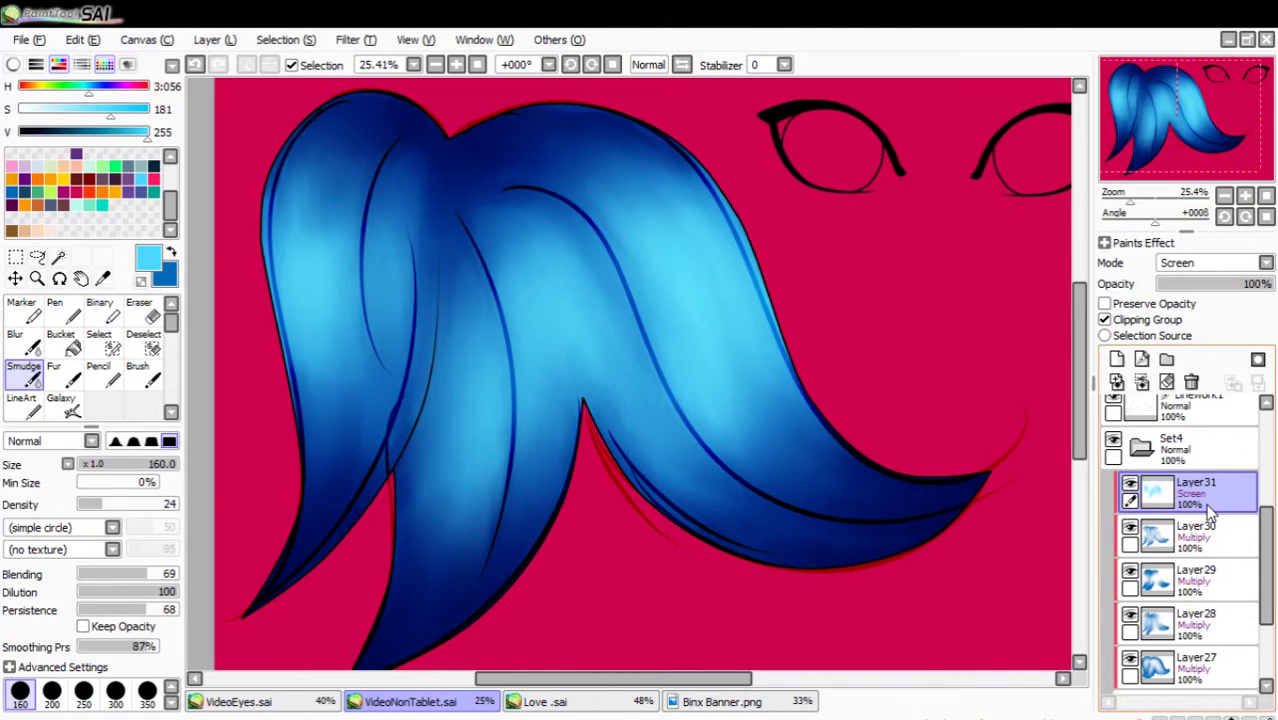
Add a clipped Multiply layer above the Screen highlight layer and switch to the Brush with the darker blue.
{"action": "left_click", "coordinate": [1118, 356]}
{"action": "left_click", "coordinate": [1146, 318]}
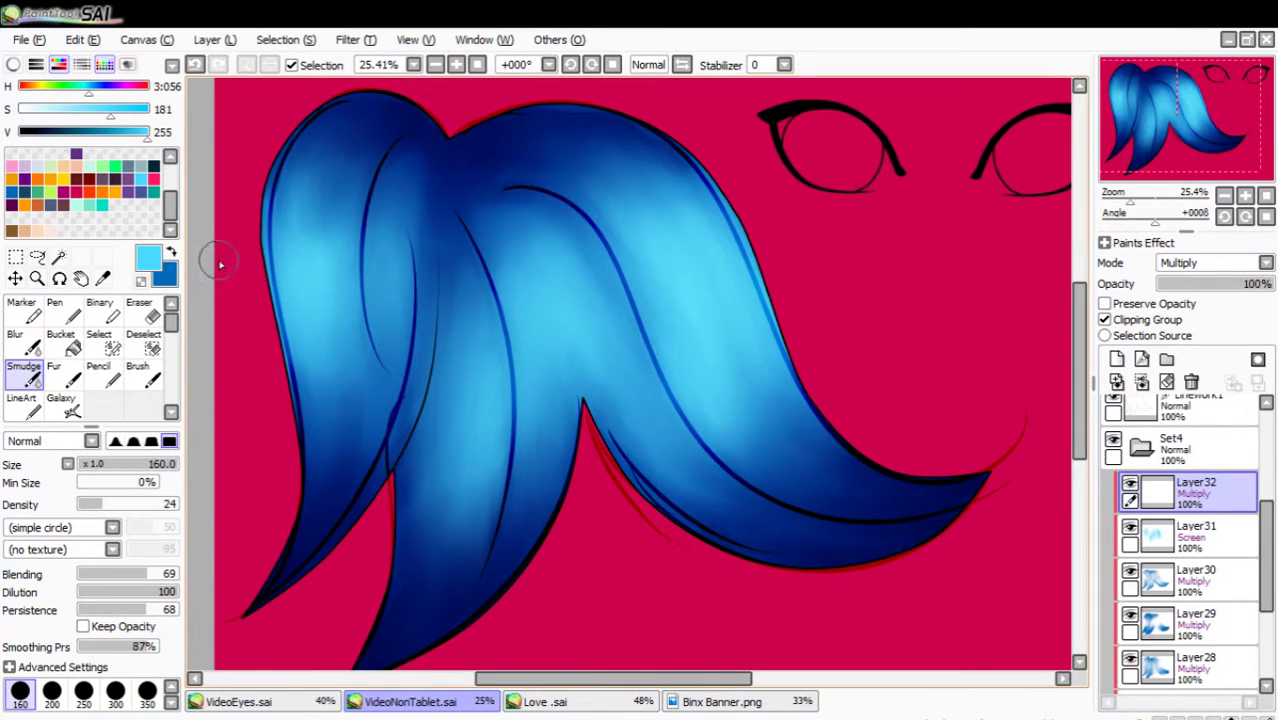
{"action": "left_click", "coordinate": [172, 251]}
{"action": "left_click", "coordinate": [145, 378]}
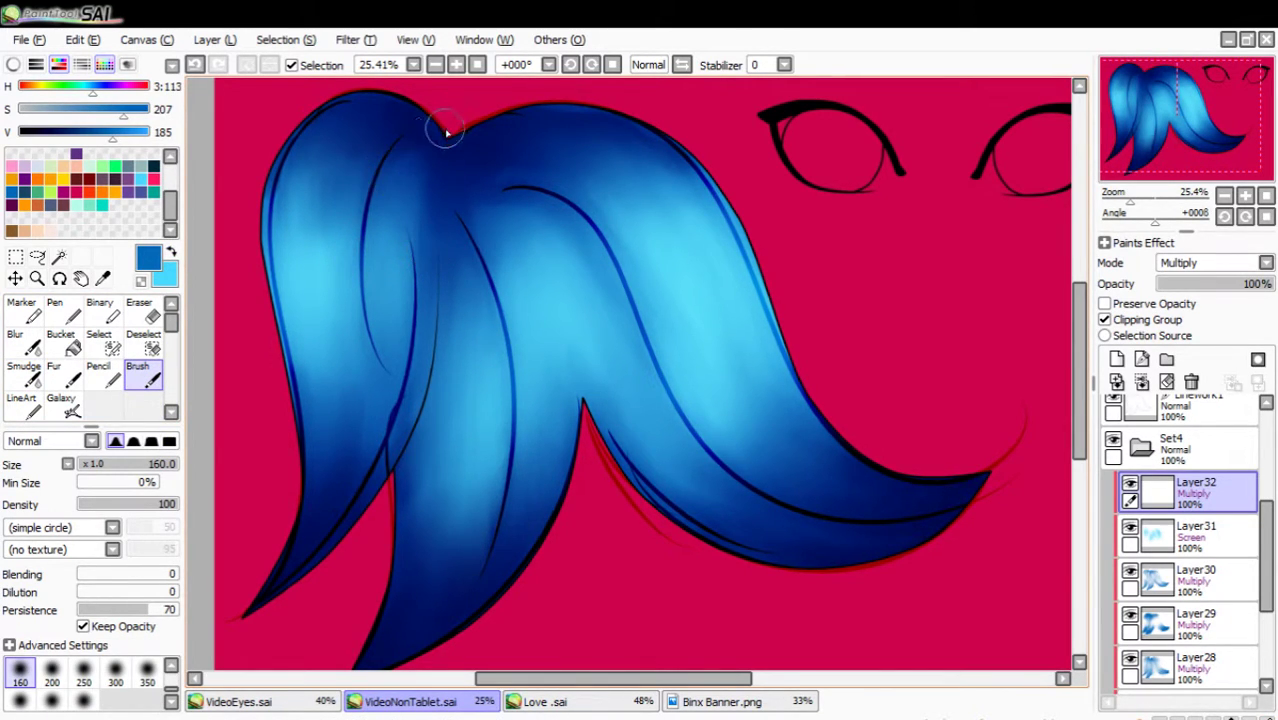
{"action": "mouse_move", "coordinate": [412, 132]}
{"action": "left_mouse_down"}
{"action": "mouse_move", "coordinate": [370, 172]}
{"action": "mouse_move", "coordinate": [363, 207]}
{"action": "left_mouse_up"}
{"action": "key", "text": "ctrl+z"}
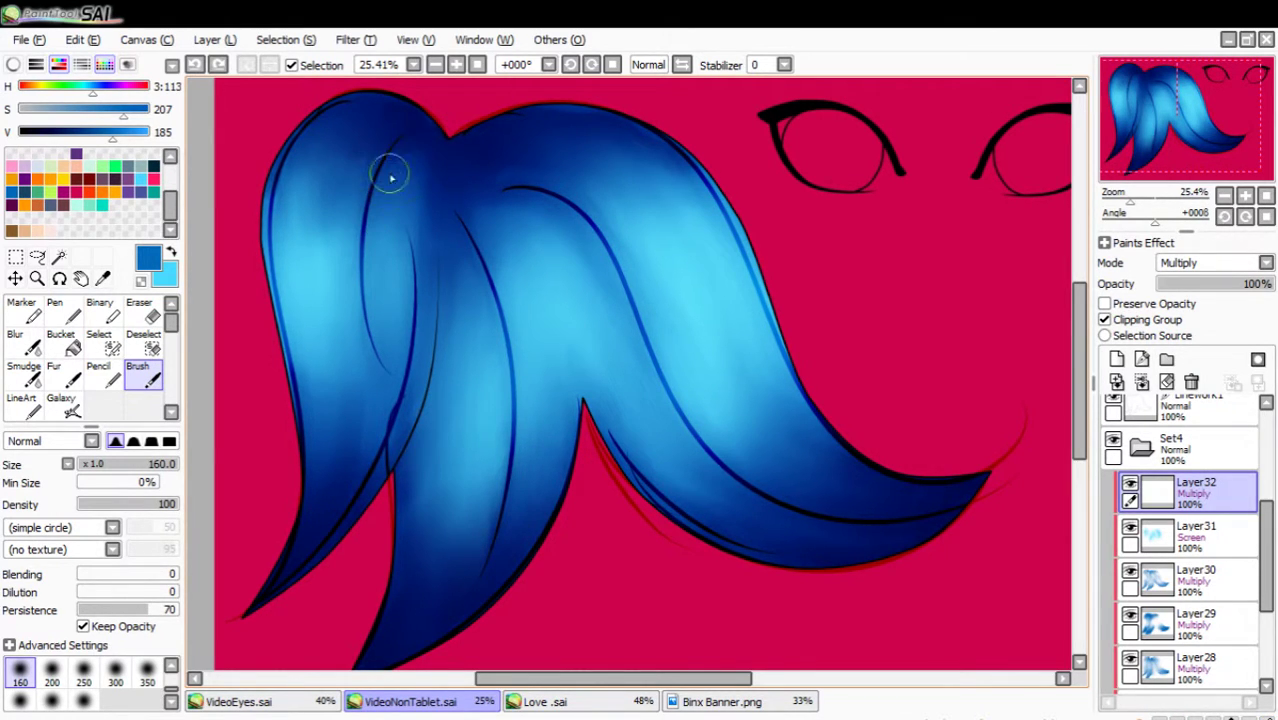
{"action": "mouse_move", "coordinate": [412, 136]}
{"action": "left_mouse_down"}
{"action": "mouse_move", "coordinate": [357, 200]}
{"action": "mouse_move", "coordinate": [352, 297]}
{"action": "left_mouse_up"}
{"action": "key", "text": "ctrl+z"}
Brush darker blue shading at size 160 along the inner lines of the locks and across the hair's roots.
{"action": "mouse_move", "coordinate": [450, 157]}
{"action": "left_mouse_down"}
{"action": "mouse_move", "coordinate": [385, 145]}
{"action": "mouse_move", "coordinate": [354, 266]}
{"action": "mouse_move", "coordinate": [366, 345]}
{"action": "left_mouse_up"}
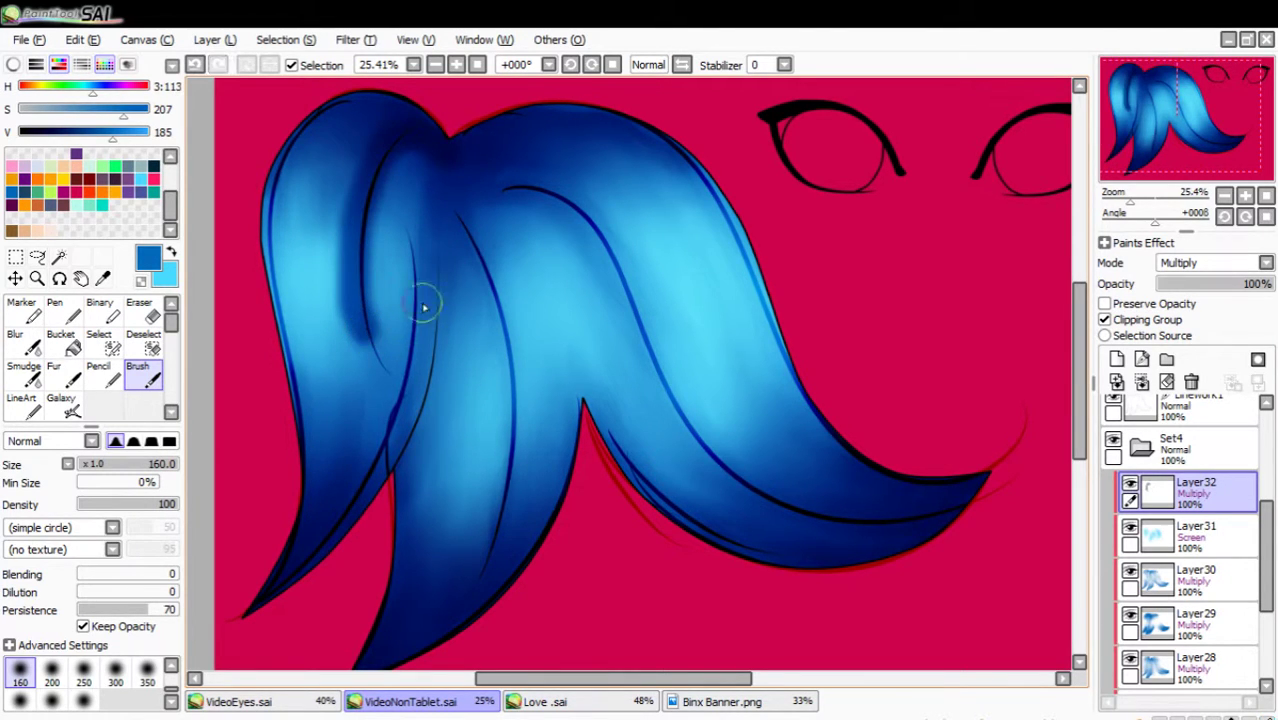
{"action": "mouse_move", "coordinate": [443, 264]}
{"action": "left_mouse_down"}
{"action": "mouse_move", "coordinate": [401, 541]}
{"action": "mouse_move", "coordinate": [412, 483]}
{"action": "mouse_move", "coordinate": [414, 497]}
{"action": "mouse_move", "coordinate": [380, 630]}
{"action": "mouse_move", "coordinate": [401, 612]}
{"action": "mouse_move", "coordinate": [390, 665]}
{"action": "mouse_move", "coordinate": [482, 573]}
{"action": "mouse_move", "coordinate": [463, 598]}
{"action": "mouse_move", "coordinate": [513, 404]}
{"action": "mouse_move", "coordinate": [493, 283]}
{"action": "mouse_move", "coordinate": [448, 194]}
{"action": "mouse_move", "coordinate": [447, 268]}
{"action": "mouse_move", "coordinate": [472, 268]}
{"action": "mouse_move", "coordinate": [494, 188]}
{"action": "mouse_move", "coordinate": [525, 187]}
{"action": "mouse_move", "coordinate": [582, 228]}
{"action": "mouse_move", "coordinate": [718, 461]}
{"action": "mouse_move", "coordinate": [899, 532]}
{"action": "mouse_move", "coordinate": [761, 494]}
{"action": "mouse_move", "coordinate": [705, 450]}
{"action": "mouse_move", "coordinate": [622, 284]}
{"action": "mouse_move", "coordinate": [565, 219]}
{"action": "mouse_move", "coordinate": [520, 198]}
{"action": "mouse_move", "coordinate": [630, 294]}
{"action": "mouse_move", "coordinate": [672, 412]}
{"action": "mouse_move", "coordinate": [764, 510]}
{"action": "mouse_move", "coordinate": [811, 535]}
{"action": "mouse_move", "coordinate": [785, 515]}
{"action": "left_mouse_up"}
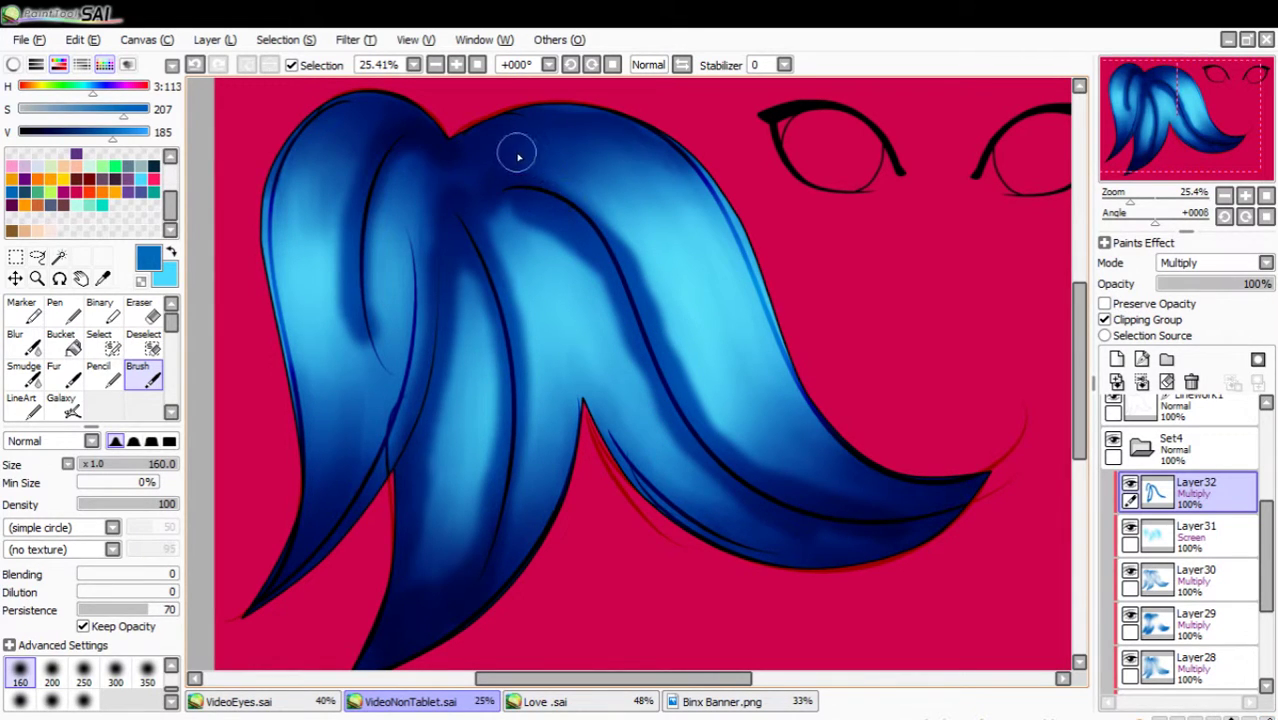
{"action": "mouse_move", "coordinate": [519, 157]}
{"action": "left_mouse_down"}
{"action": "mouse_move", "coordinate": [588, 166]}
{"action": "mouse_move", "coordinate": [691, 235]}
{"action": "mouse_move", "coordinate": [706, 272]}
{"action": "mouse_move", "coordinate": [646, 154]}
{"action": "mouse_move", "coordinate": [494, 140]}
{"action": "mouse_move", "coordinate": [478, 176]}
{"action": "mouse_move", "coordinate": [489, 177]}
{"action": "mouse_move", "coordinate": [449, 179]}
{"action": "mouse_move", "coordinate": [385, 141]}
{"action": "mouse_move", "coordinate": [413, 138]}
{"action": "mouse_move", "coordinate": [397, 119]}
{"action": "mouse_move", "coordinate": [318, 167]}
{"action": "mouse_move", "coordinate": [310, 209]}
{"action": "mouse_move", "coordinate": [372, 134]}
{"action": "mouse_move", "coordinate": [329, 134]}
{"action": "mouse_move", "coordinate": [340, 111]}
{"action": "mouse_move", "coordinate": [300, 130]}
{"action": "left_mouse_up"}
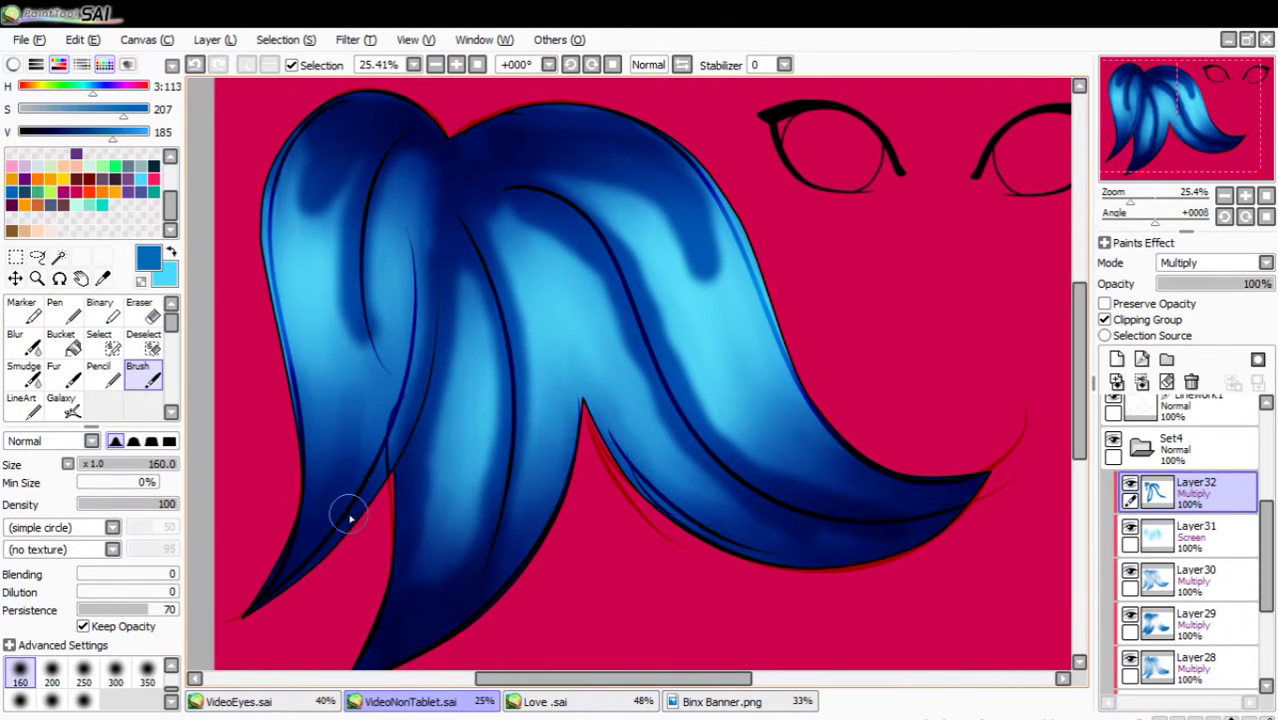
Brush darker blue shading into the tips of the locks and around the notch between the middle and right locks.
{"action": "left_click_drag", "start_coordinate": [284, 592], "coordinate": [390, 412]}
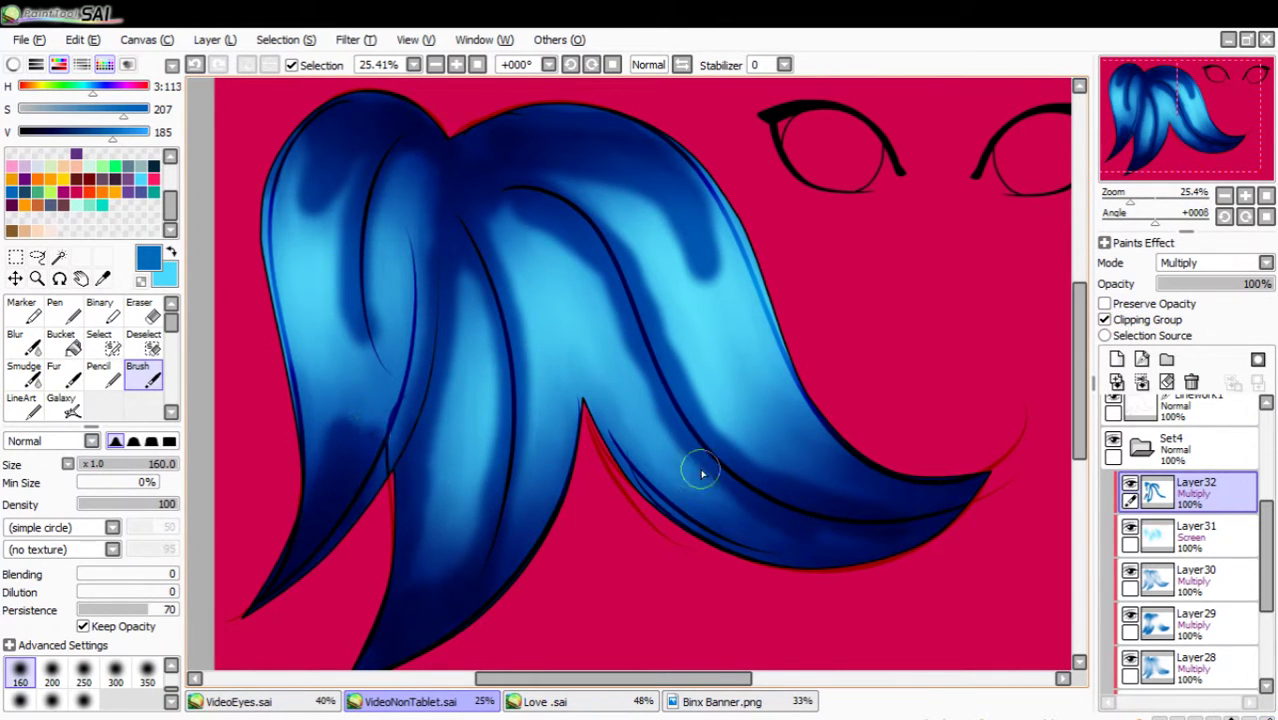
{"action": "mouse_move", "coordinate": [928, 553]}
{"action": "left_mouse_down"}
{"action": "mouse_move", "coordinate": [843, 555]}
{"action": "mouse_move", "coordinate": [681, 529]}
{"action": "mouse_move", "coordinate": [864, 550]}
{"action": "mouse_move", "coordinate": [733, 502]}
{"action": "left_mouse_up"}
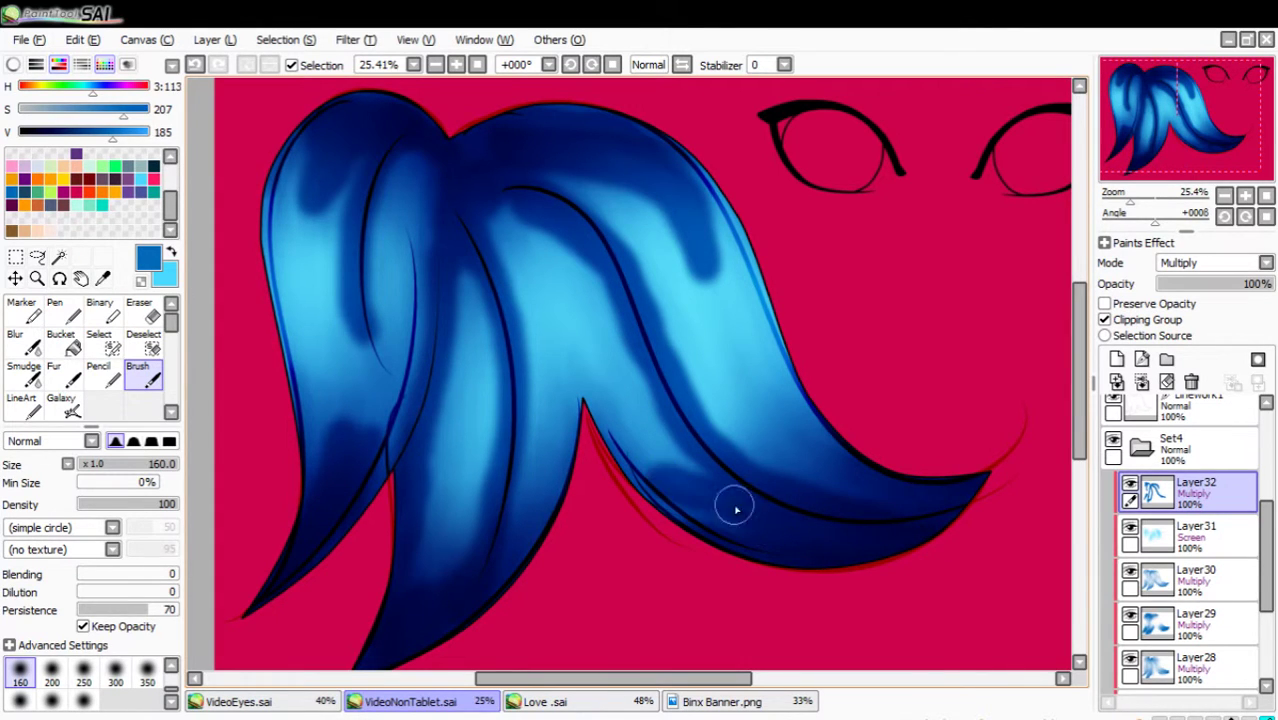
{"action": "mouse_move", "coordinate": [993, 498]}
{"action": "left_mouse_down"}
{"action": "mouse_move", "coordinate": [749, 423]}
{"action": "mouse_move", "coordinate": [871, 481]}
{"action": "mouse_move", "coordinate": [855, 482]}
{"action": "mouse_move", "coordinate": [745, 438]}
{"action": "left_mouse_up"}
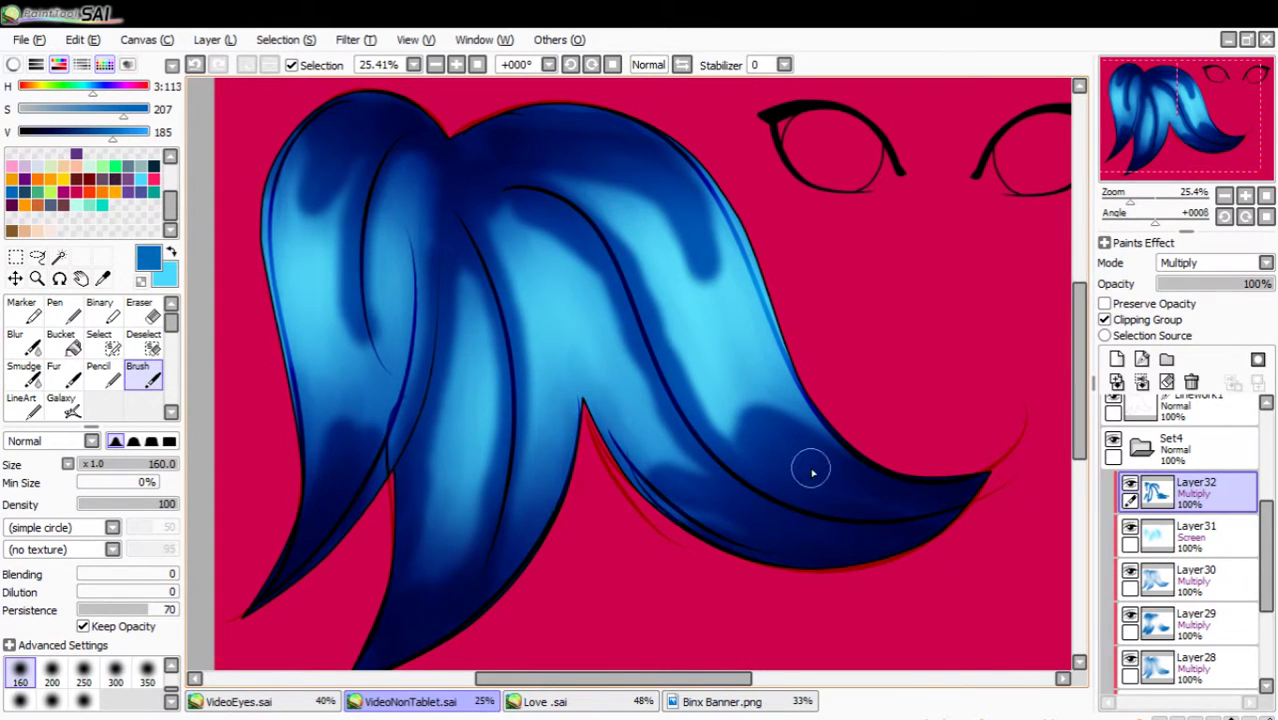
{"action": "mouse_move", "coordinate": [489, 591]}
{"action": "left_mouse_down"}
{"action": "mouse_move", "coordinate": [534, 505]}
{"action": "mouse_move", "coordinate": [523, 546]}
{"action": "mouse_move", "coordinate": [585, 460]}
{"action": "mouse_move", "coordinate": [547, 510]}
{"action": "mouse_move", "coordinate": [580, 395]}
{"action": "mouse_move", "coordinate": [575, 362]}
{"action": "mouse_move", "coordinate": [582, 430]}
{"action": "mouse_move", "coordinate": [736, 542]}
{"action": "left_mouse_up"}
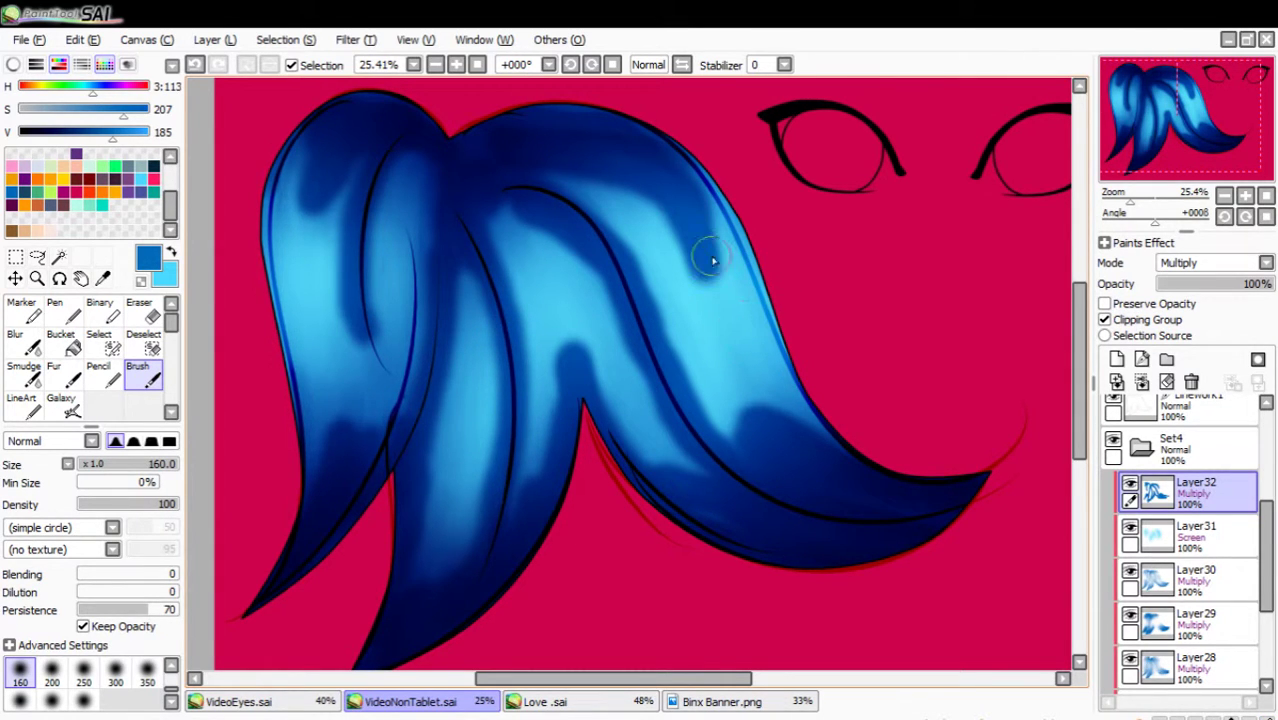
Blend the darker blue shading of the left lock with the Smudge tool at size 160.
{"action": "left_click", "coordinate": [12, 376]}
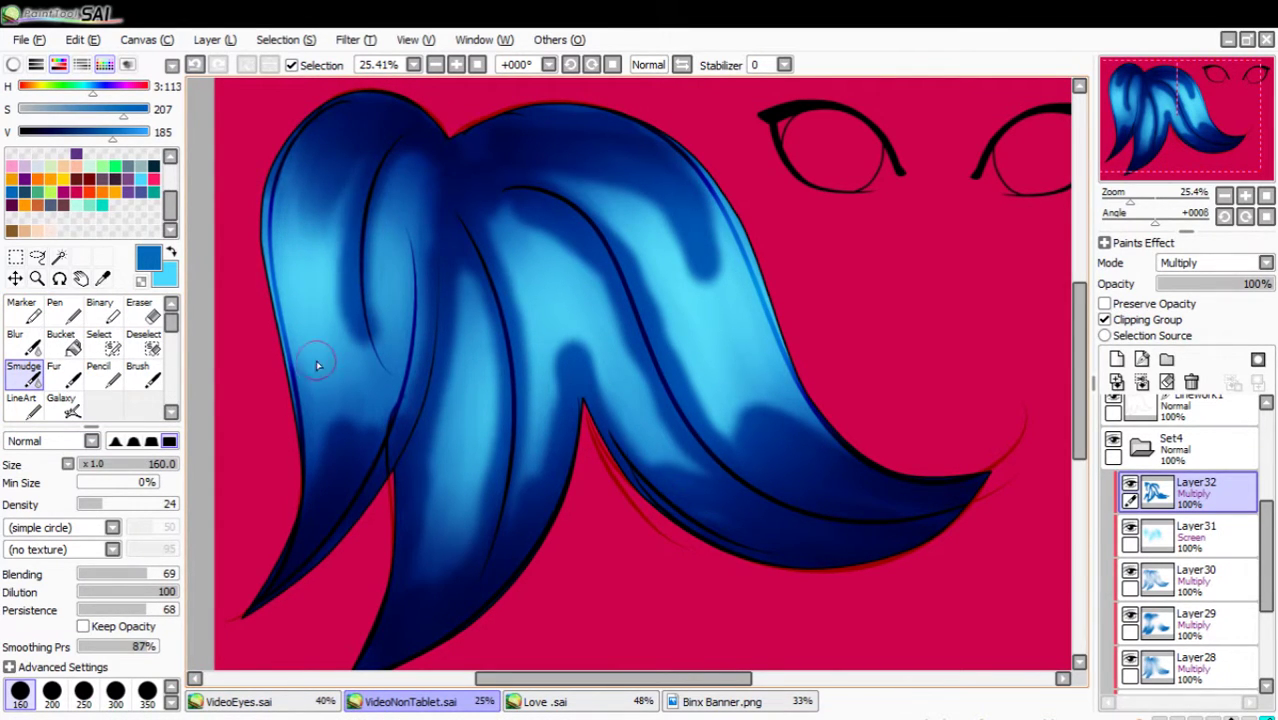
{"action": "mouse_move", "coordinate": [317, 365]}
{"action": "left_mouse_down"}
{"action": "mouse_move", "coordinate": [366, 111]}
{"action": "mouse_move", "coordinate": [353, 374]}
{"action": "mouse_move", "coordinate": [363, 227]}
{"action": "mouse_move", "coordinate": [369, 408]}
{"action": "mouse_move", "coordinate": [355, 157]}
{"action": "mouse_move", "coordinate": [373, 340]}
{"action": "mouse_move", "coordinate": [360, 249]}
{"action": "mouse_move", "coordinate": [373, 161]}
{"action": "mouse_move", "coordinate": [389, 322]}
{"action": "mouse_move", "coordinate": [395, 225]}
{"action": "left_mouse_up"}
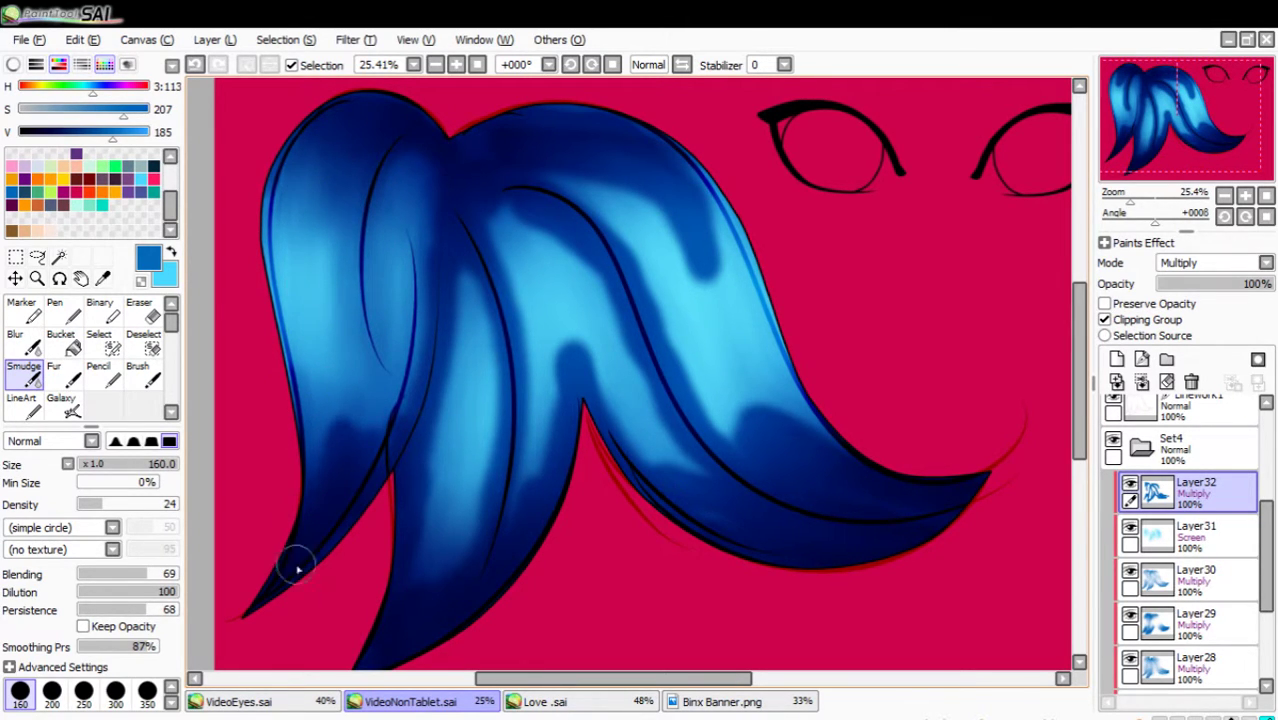
{"action": "left_click_drag", "start_coordinate": [297, 568], "coordinate": [305, 515]}
{"action": "mouse_move", "coordinate": [430, 298]}
{"action": "left_mouse_down"}
{"action": "mouse_move", "coordinate": [422, 341]}
{"action": "mouse_move", "coordinate": [439, 330]}
{"action": "left_mouse_up"}
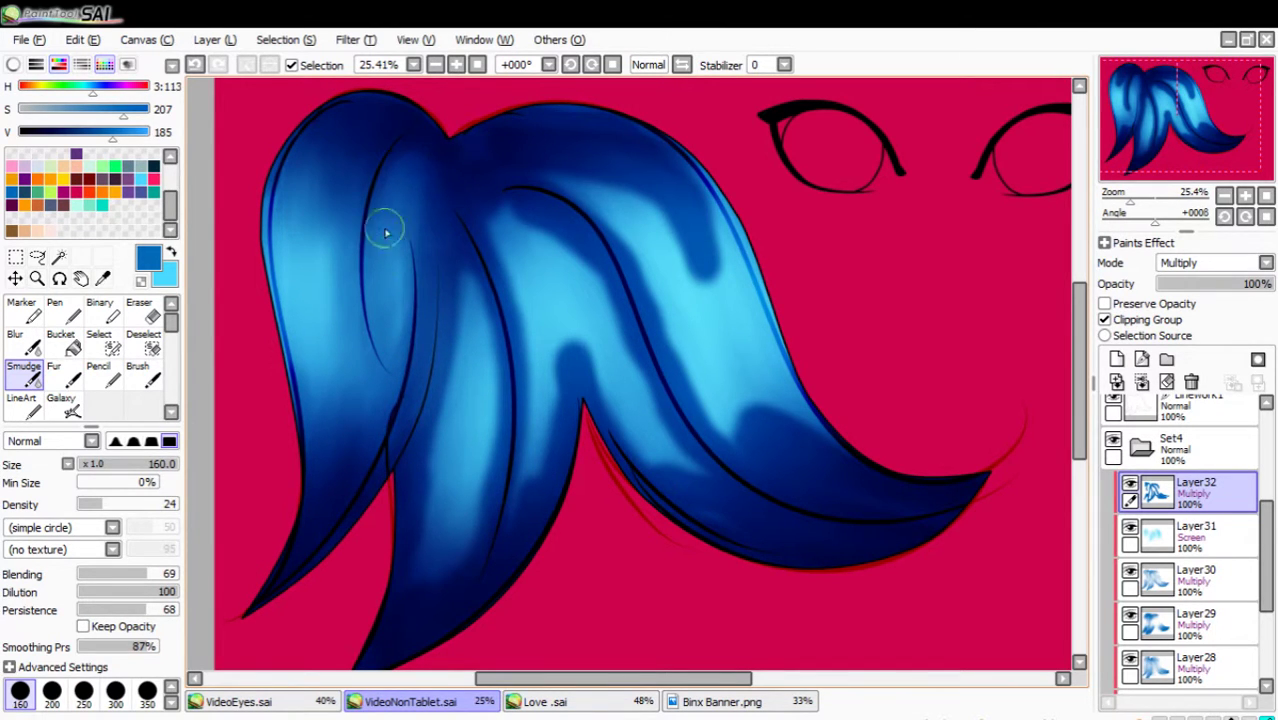
Smudge the darker blue shading in the middle lock on both sides of its inner line.
{"action": "mouse_move", "coordinate": [447, 448]}
{"action": "left_mouse_down"}
{"action": "mouse_move", "coordinate": [444, 330]}
{"action": "mouse_move", "coordinate": [491, 536]}
{"action": "left_mouse_up"}
{"action": "left_click_drag", "start_coordinate": [519, 400], "coordinate": [514, 304]}
{"action": "mouse_move", "coordinate": [474, 530]}
{"action": "left_mouse_down"}
{"action": "mouse_move", "coordinate": [516, 340]}
{"action": "mouse_move", "coordinate": [434, 646]}
{"action": "mouse_move", "coordinate": [493, 505]}
{"action": "left_mouse_up"}
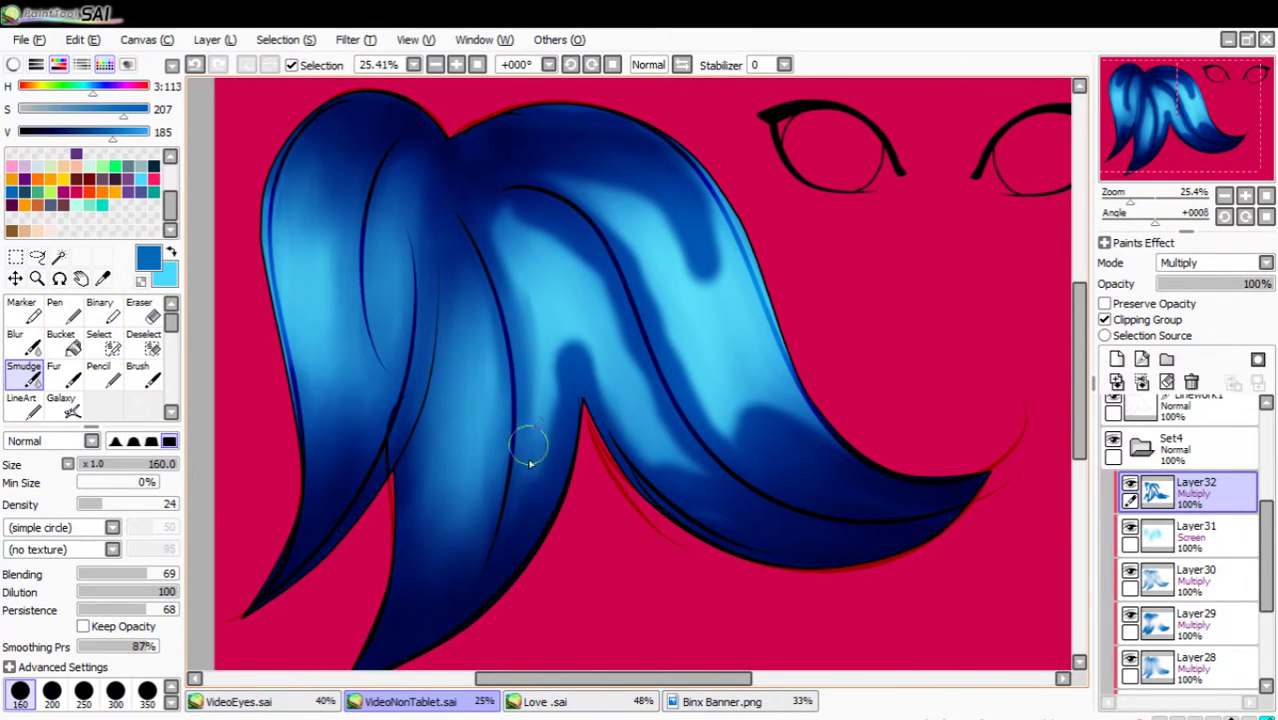
{"action": "left_click_drag", "start_coordinate": [529, 459], "coordinate": [520, 515]}
{"action": "left_click_drag", "start_coordinate": [560, 290], "coordinate": [518, 543]}
{"action": "left_click_drag", "start_coordinate": [482, 193], "coordinate": [533, 354]}
{"action": "left_click_drag", "start_coordinate": [494, 232], "coordinate": [514, 397]}
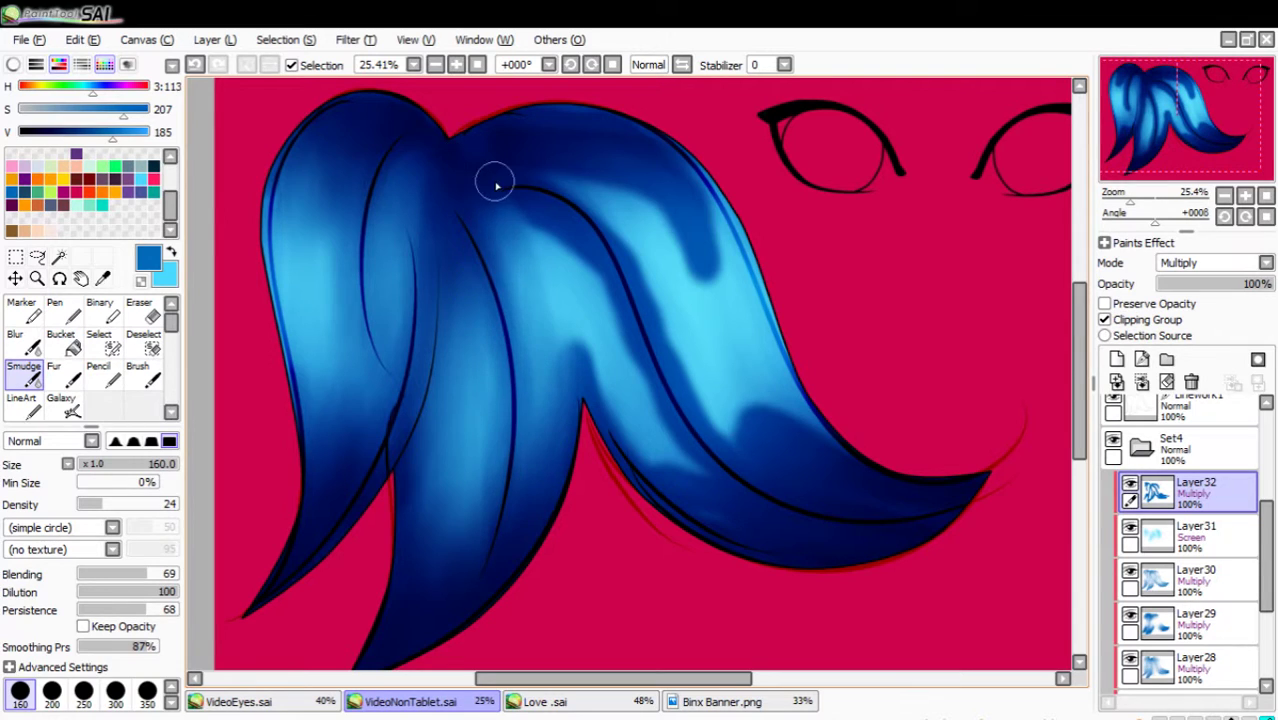
Smudge the darker blue shading above the notch and below the long inner line of the right lock.
{"action": "left_click_drag", "start_coordinate": [508, 204], "coordinate": [618, 358]}
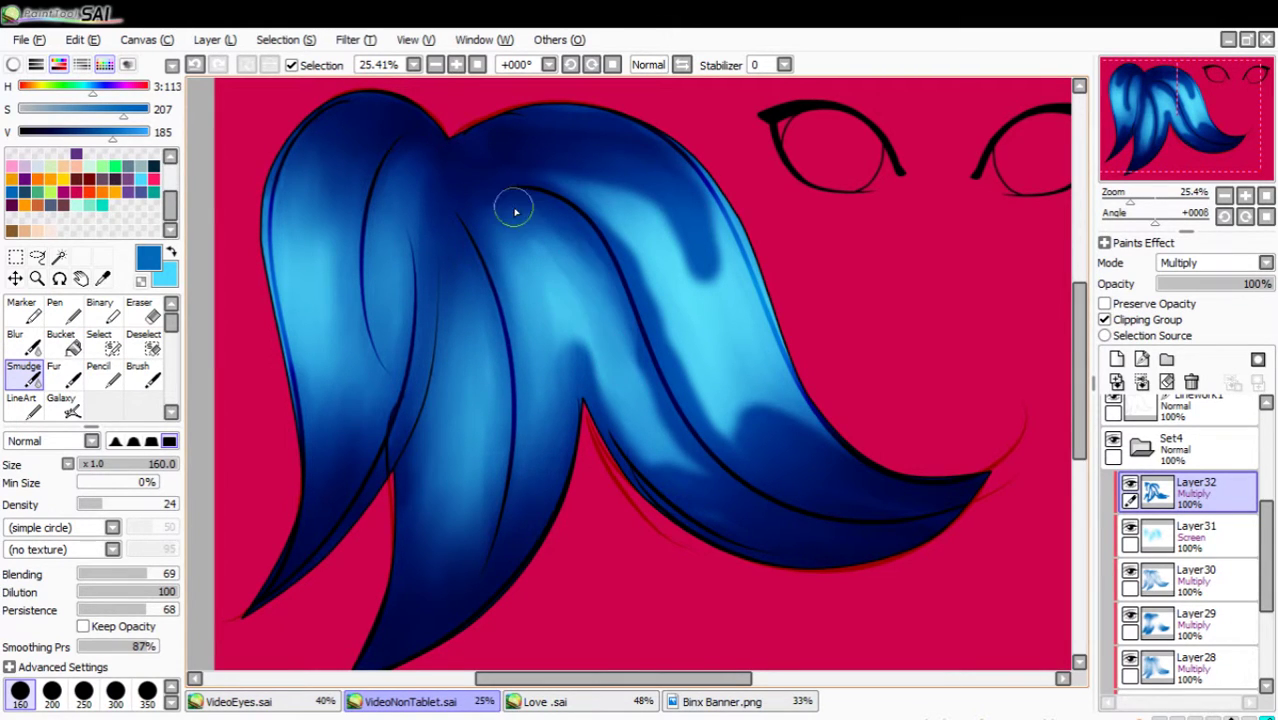
{"action": "mouse_move", "coordinate": [580, 205]}
{"action": "left_mouse_down"}
{"action": "mouse_move", "coordinate": [658, 414]}
{"action": "mouse_move", "coordinate": [713, 502]}
{"action": "left_mouse_up"}
{"action": "left_click_drag", "start_coordinate": [601, 376], "coordinate": [709, 485]}
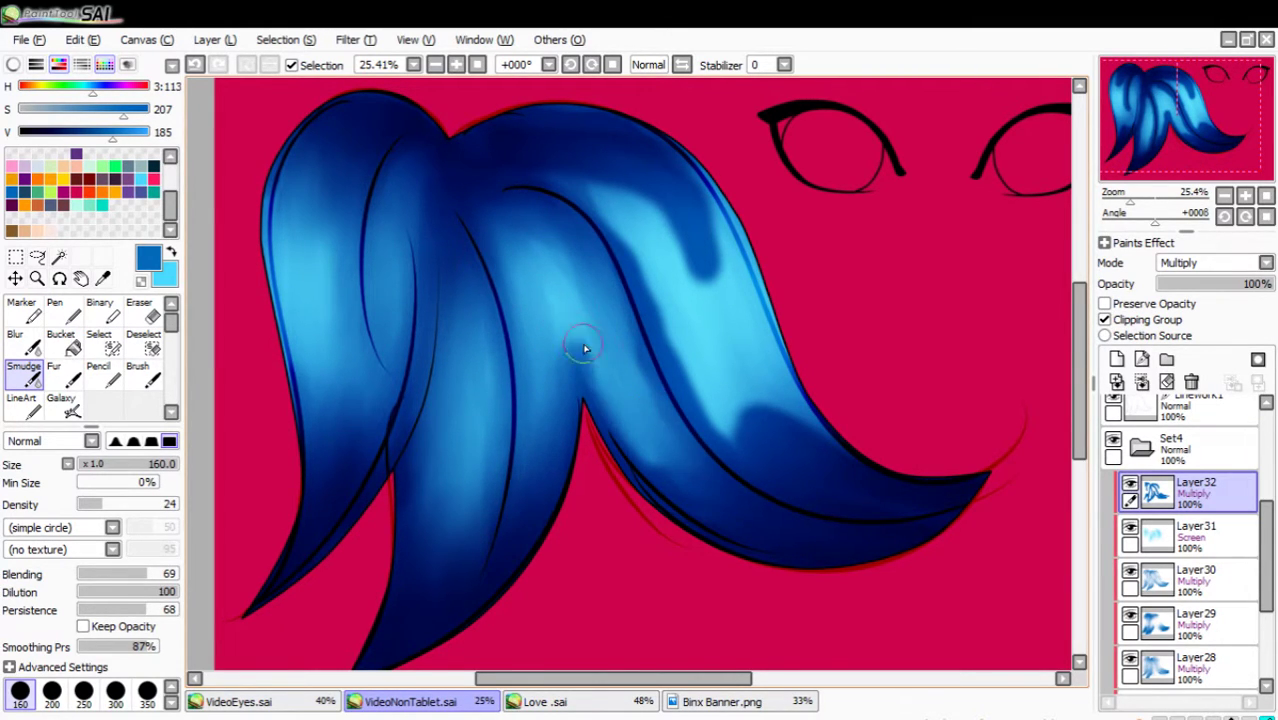
{"action": "mouse_move", "coordinate": [567, 303]}
{"action": "left_mouse_down"}
{"action": "mouse_move", "coordinate": [580, 388]}
{"action": "mouse_move", "coordinate": [562, 416]}
{"action": "left_mouse_up"}
{"action": "left_click_drag", "start_coordinate": [632, 306], "coordinate": [617, 366]}
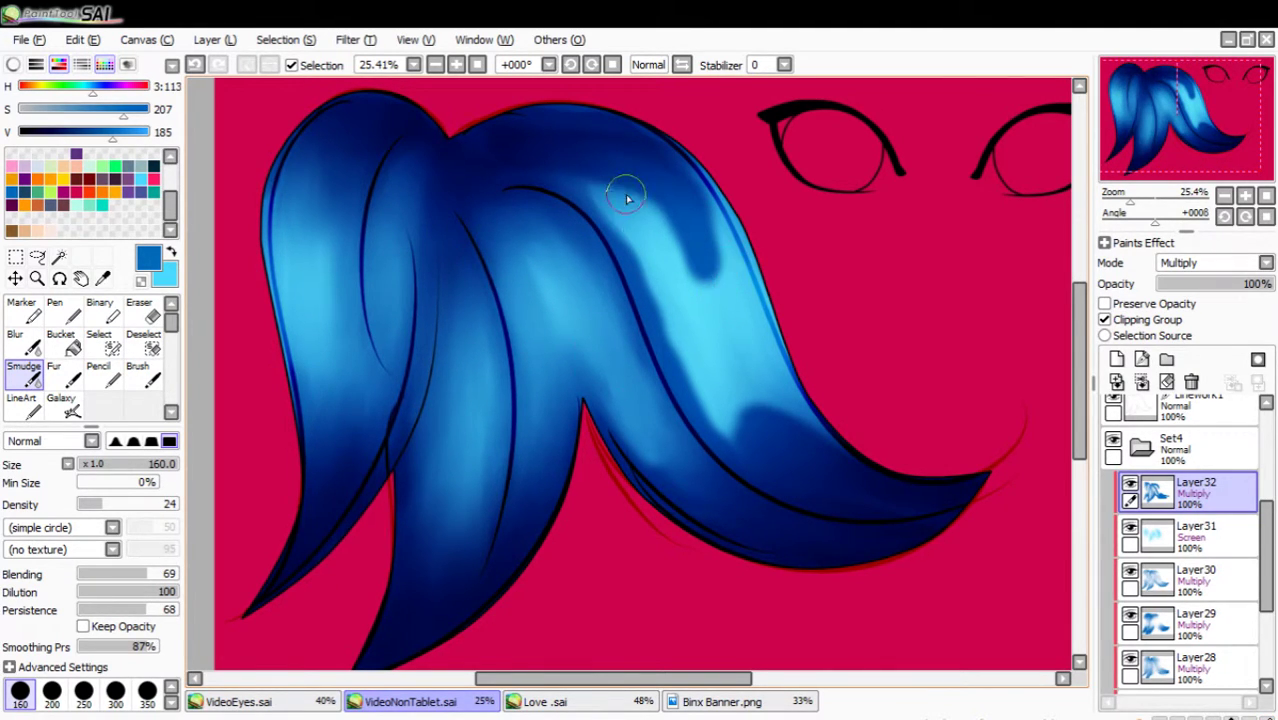
Smudge the darker blue shading in the upper part of the right lock, from the roots down towards the tip.
{"action": "mouse_move", "coordinate": [627, 197]}
{"action": "left_mouse_down"}
{"action": "mouse_move", "coordinate": [613, 207]}
{"action": "mouse_move", "coordinate": [697, 303]}
{"action": "left_mouse_up"}
{"action": "left_click_drag", "start_coordinate": [608, 186], "coordinate": [684, 345]}
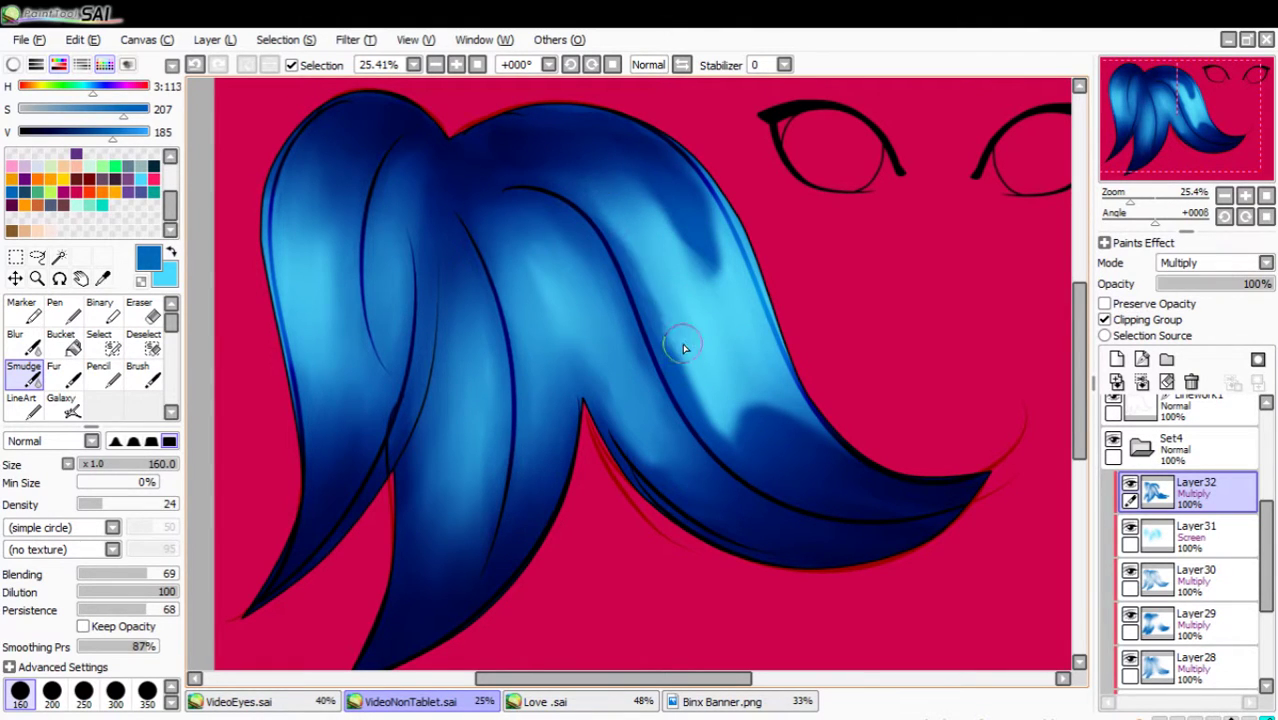
{"action": "left_click_drag", "start_coordinate": [573, 171], "coordinate": [739, 386]}
{"action": "left_click_drag", "start_coordinate": [624, 229], "coordinate": [782, 481]}
{"action": "mouse_move", "coordinate": [681, 385]}
{"action": "left_mouse_down"}
{"action": "mouse_move", "coordinate": [773, 396]}
{"action": "mouse_move", "coordinate": [851, 461]}
{"action": "left_mouse_up"}
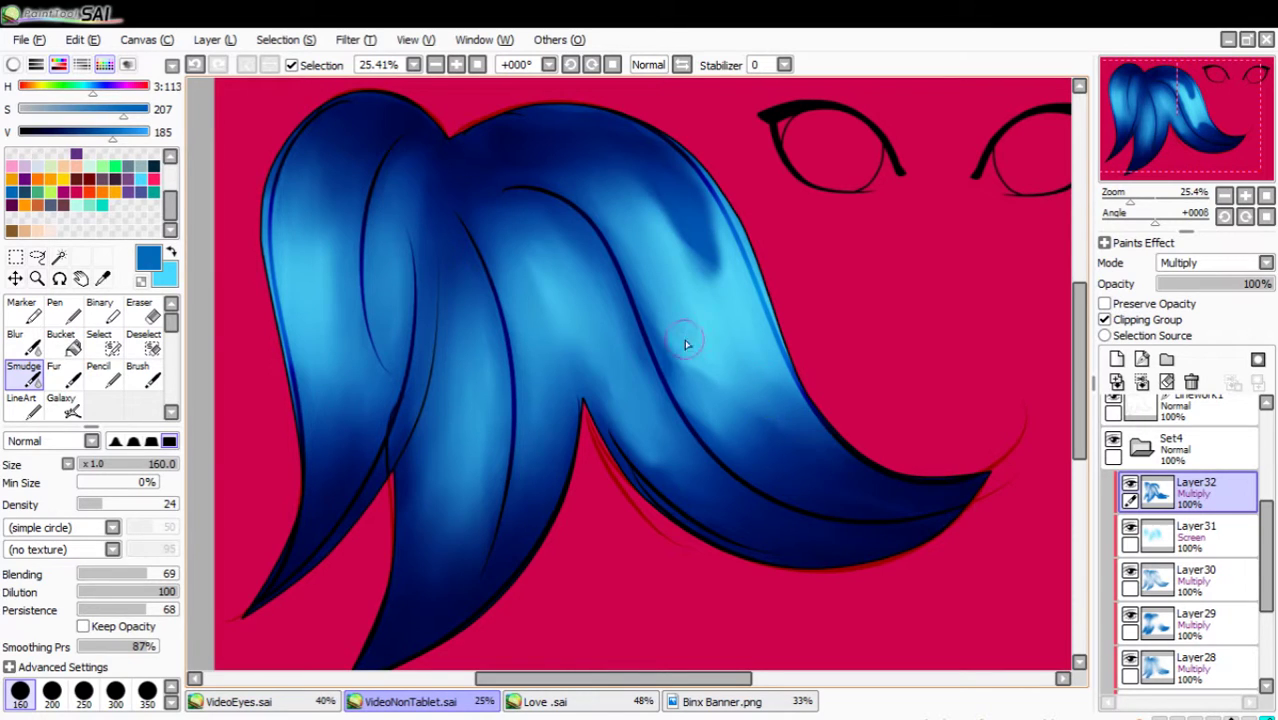
{"action": "mouse_move", "coordinate": [769, 484]}
{"action": "left_mouse_down"}
{"action": "mouse_move", "coordinate": [676, 354]}
{"action": "mouse_move", "coordinate": [662, 242]}
{"action": "mouse_move", "coordinate": [730, 300]}
{"action": "mouse_move", "coordinate": [684, 231]}
{"action": "mouse_move", "coordinate": [791, 330]}
{"action": "left_mouse_up"}
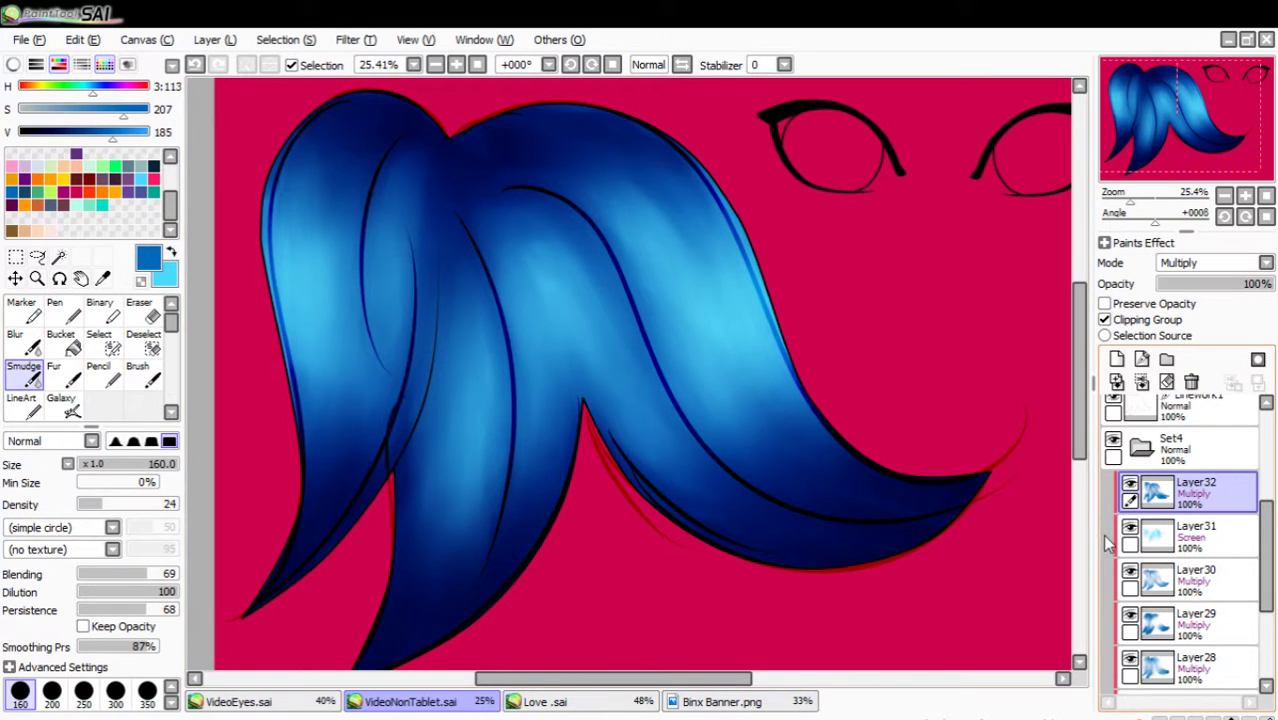
Collapse the Set4 folder and toggle the visibility of Set4 and Set1 to compare the two hair shading versions.
{"action": "left_click", "coordinate": [1141, 449]}
{"action": "left_click", "coordinate": [1113, 442]}
{"action": "left_click", "coordinate": [1122, 490]}
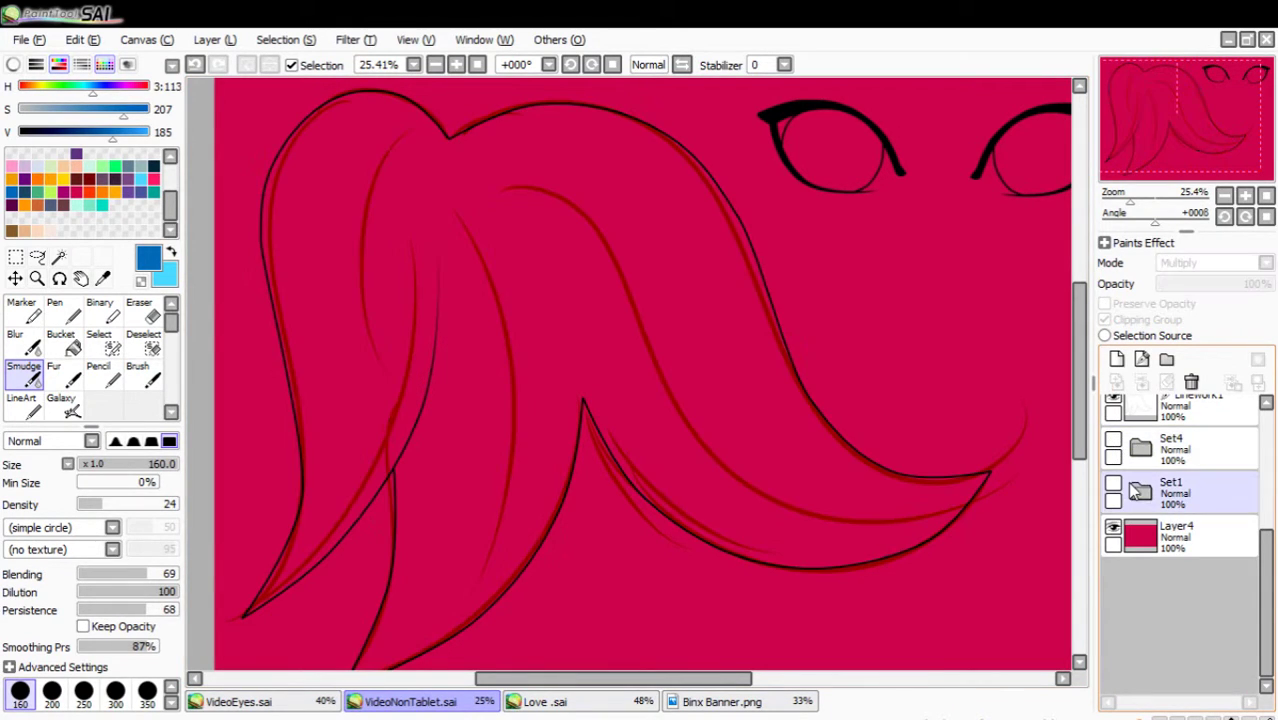
{"action": "left_click", "coordinate": [1114, 487]}
{"action": "left_click", "coordinate": [1114, 487]}
{"action": "left_click", "coordinate": [1114, 487]}
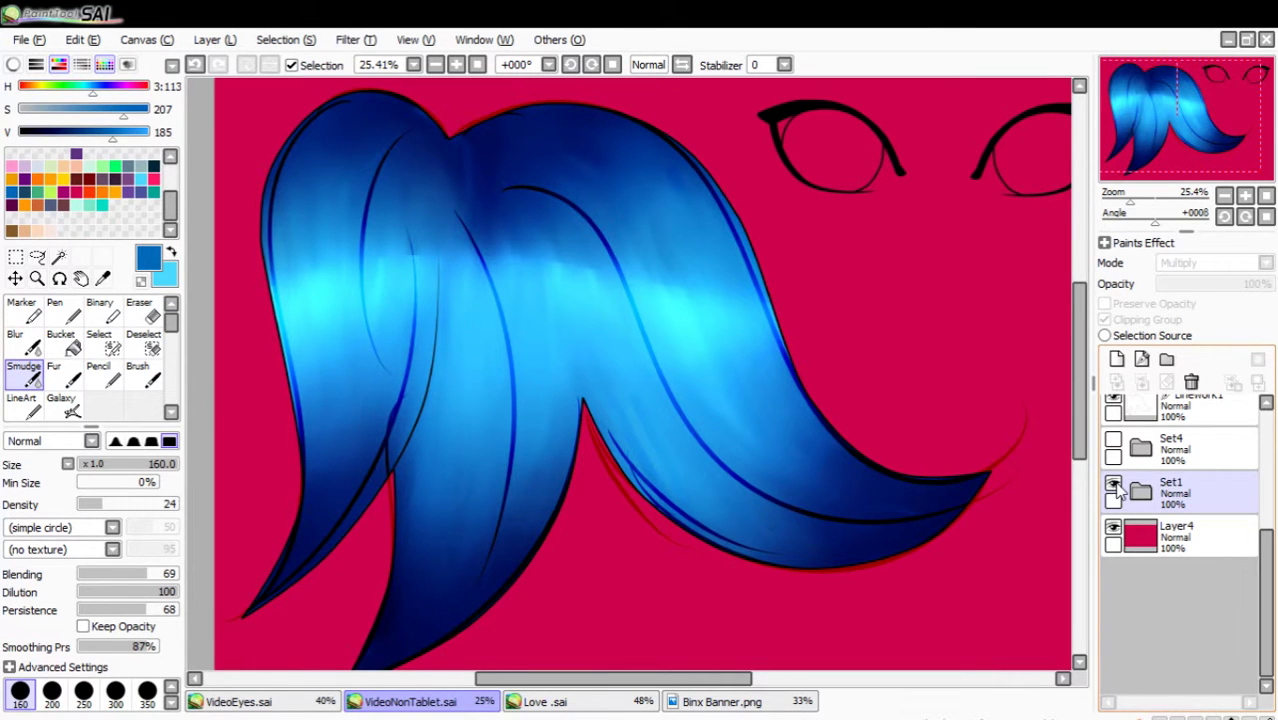
{"action": "left_click", "coordinate": [1114, 487]}
{"action": "left_click", "coordinate": [1113, 442]}
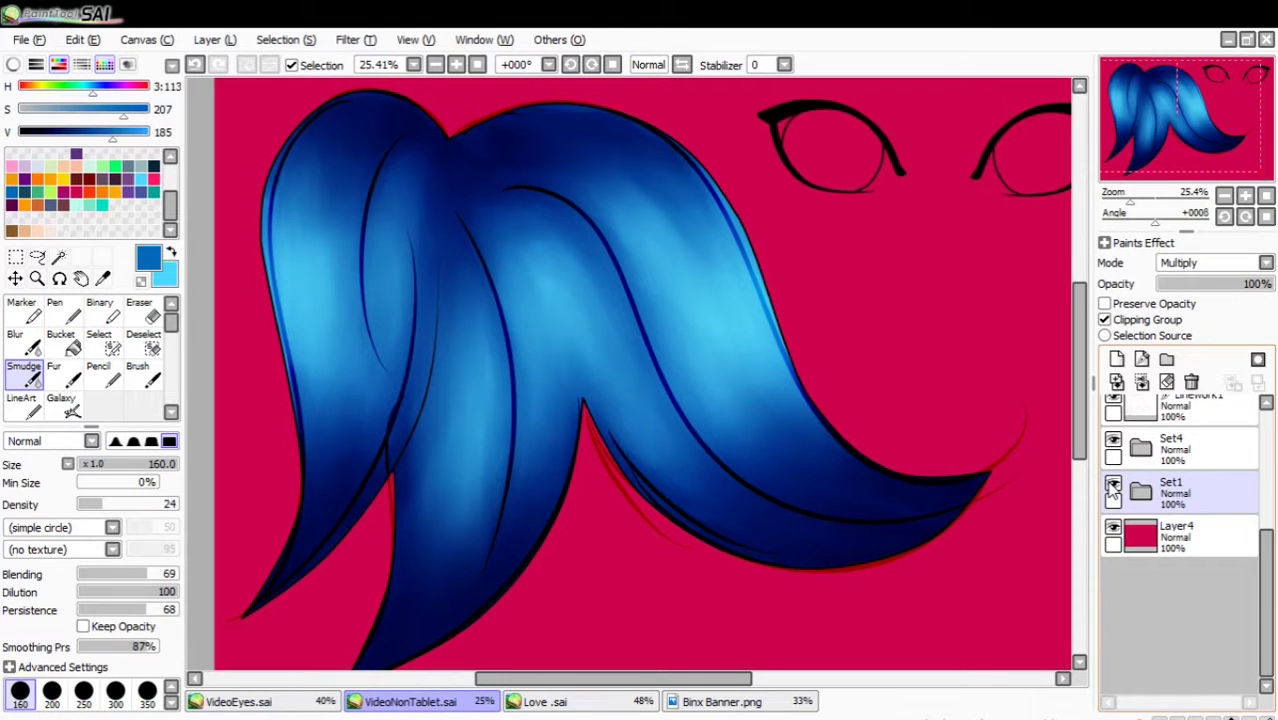
{"action": "left_click", "coordinate": [1113, 441]}
{"action": "left_click", "coordinate": [1114, 441]}
{"action": "left_click", "coordinate": [1114, 441]}
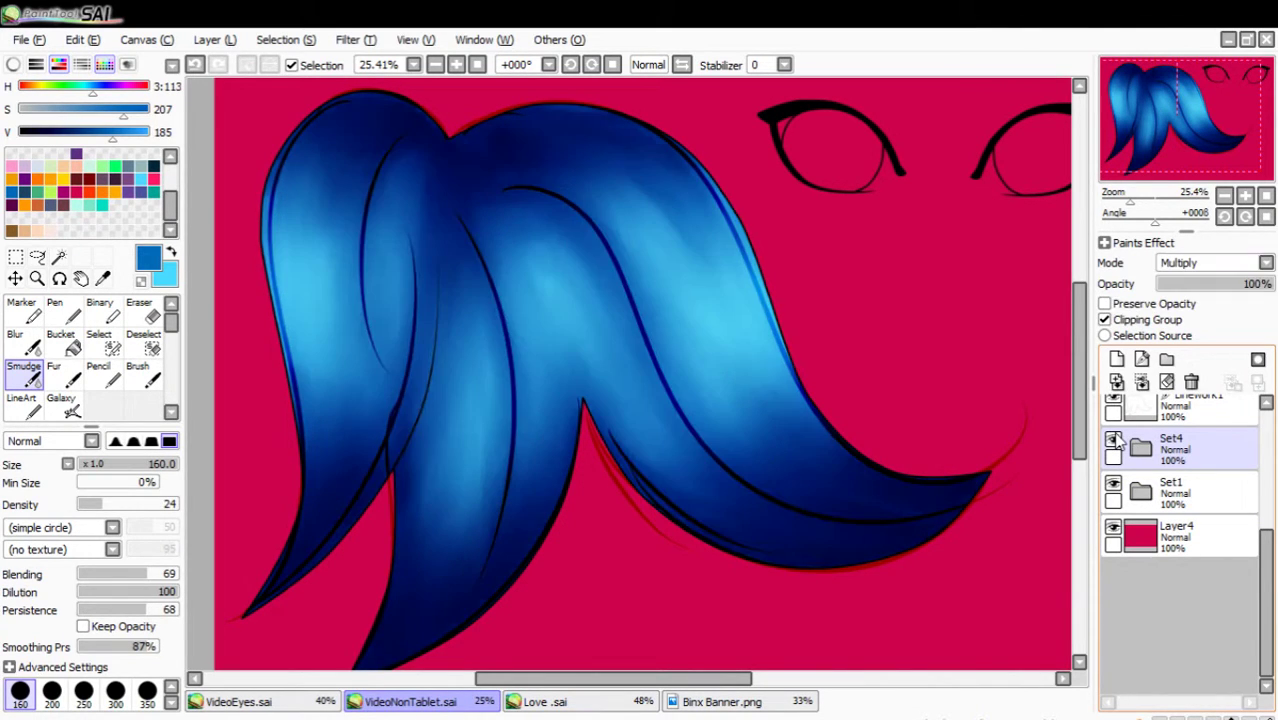
{"action": "left_click", "coordinate": [1114, 441]}
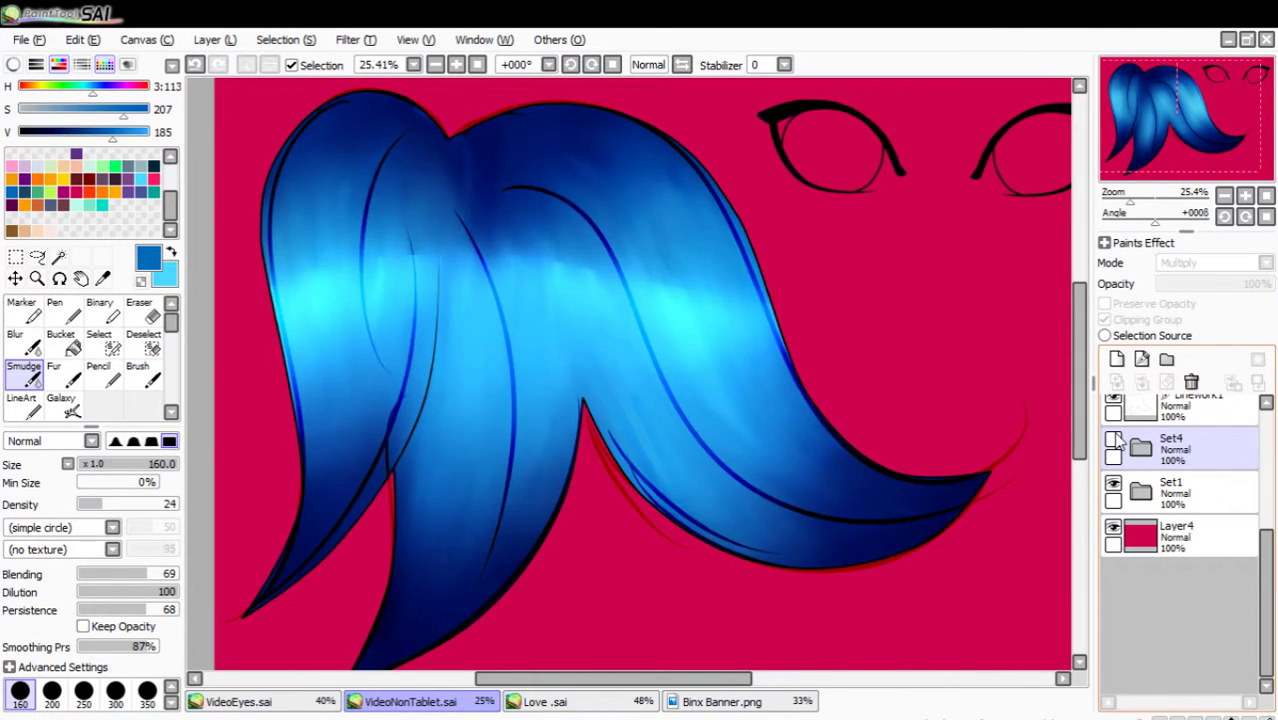
Show the Set4 shading and add a clipped layer in Luminosity mode above Layer32 in that folder.
{"action": "left_click", "coordinate": [1114, 441]}
{"action": "left_click", "coordinate": [1145, 449]}
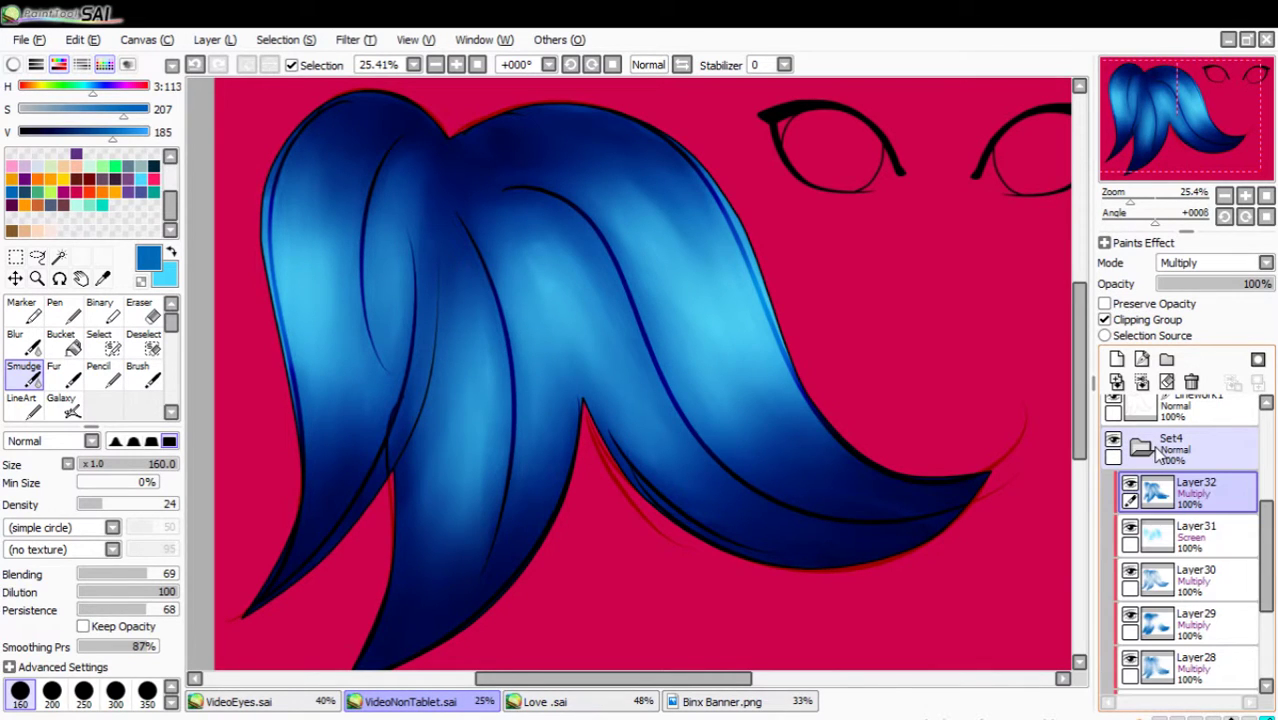
{"action": "left_click", "coordinate": [1158, 485]}
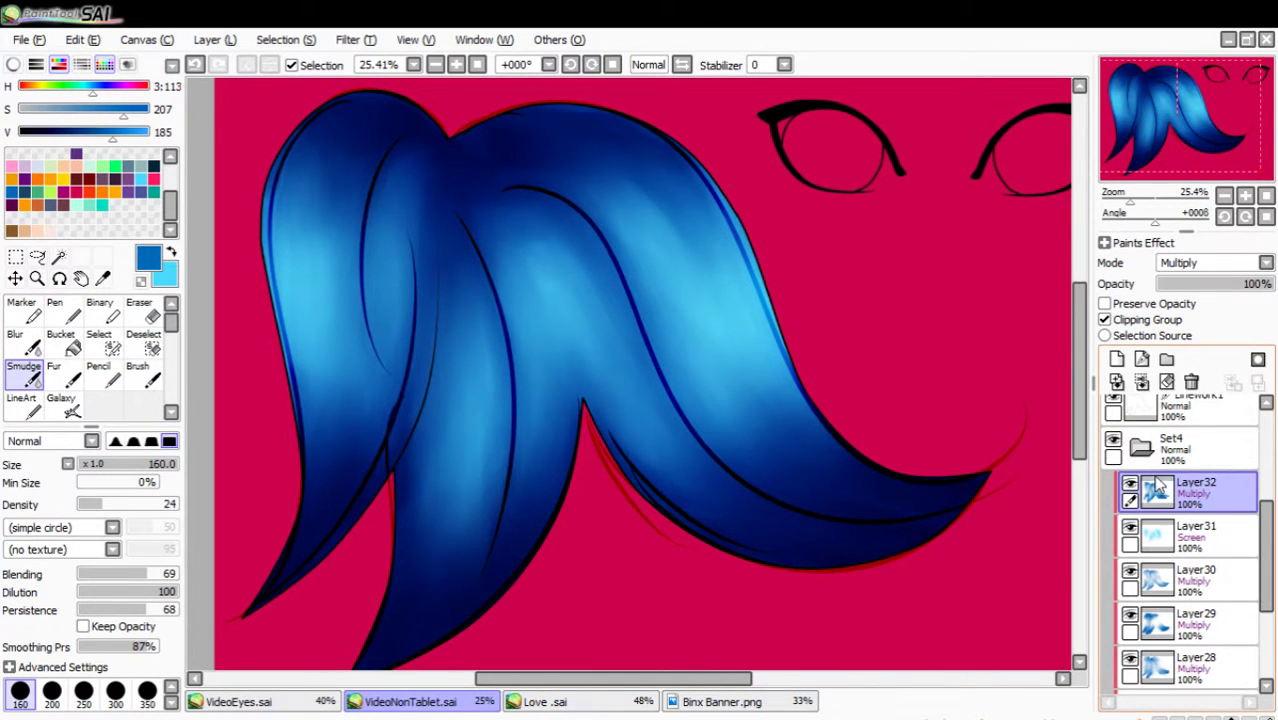
{"action": "left_click", "coordinate": [1140, 449]}
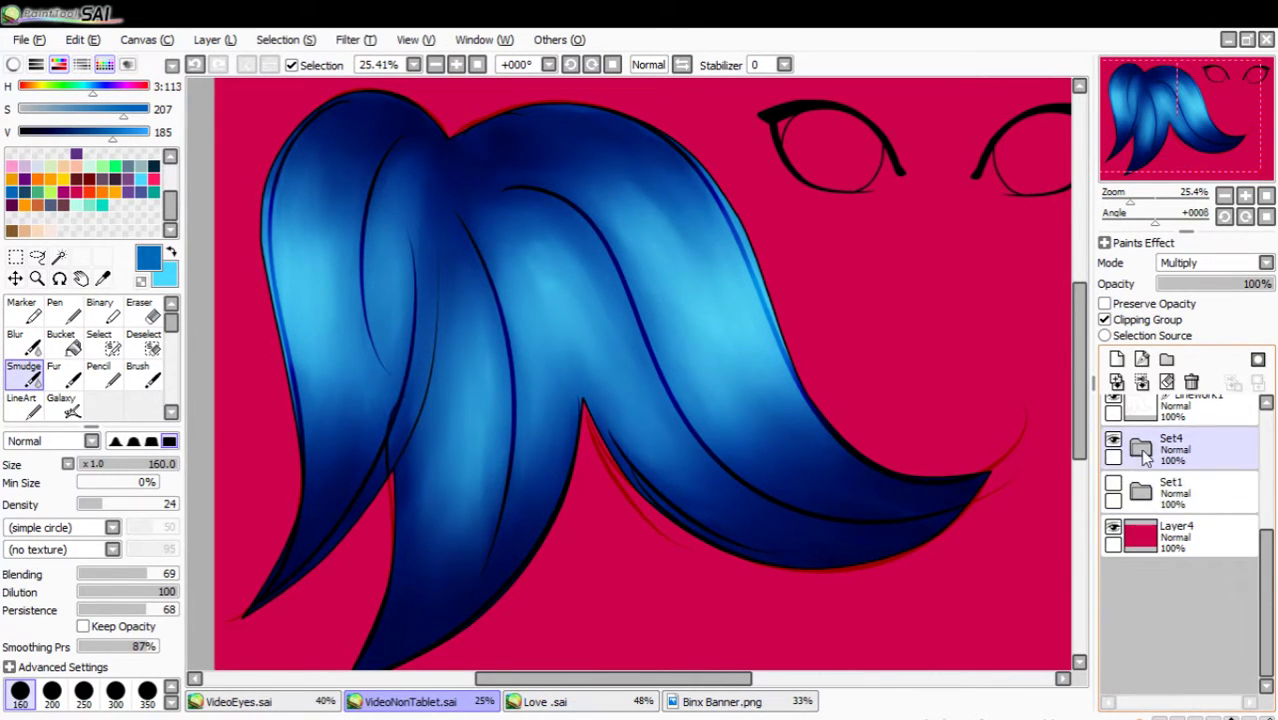
{"action": "left_click", "coordinate": [1140, 449]}
{"action": "left_click", "coordinate": [1118, 360]}
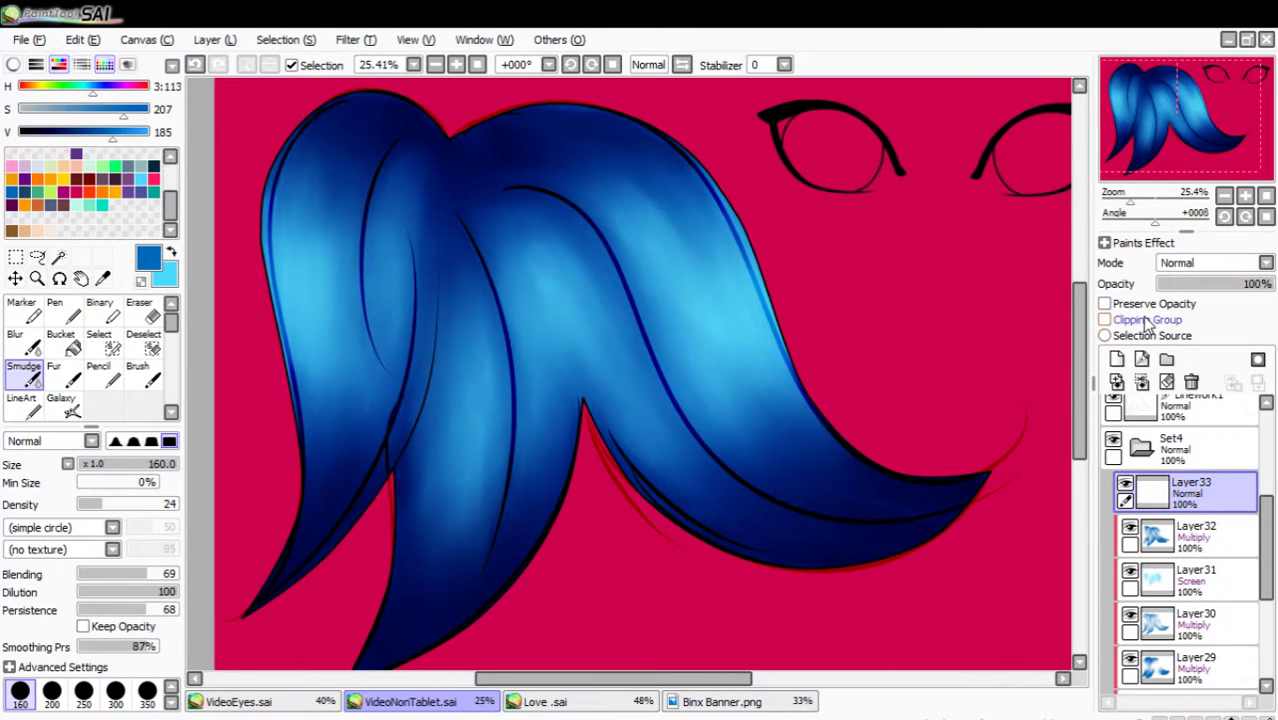
{"action": "left_click", "coordinate": [1202, 355]}
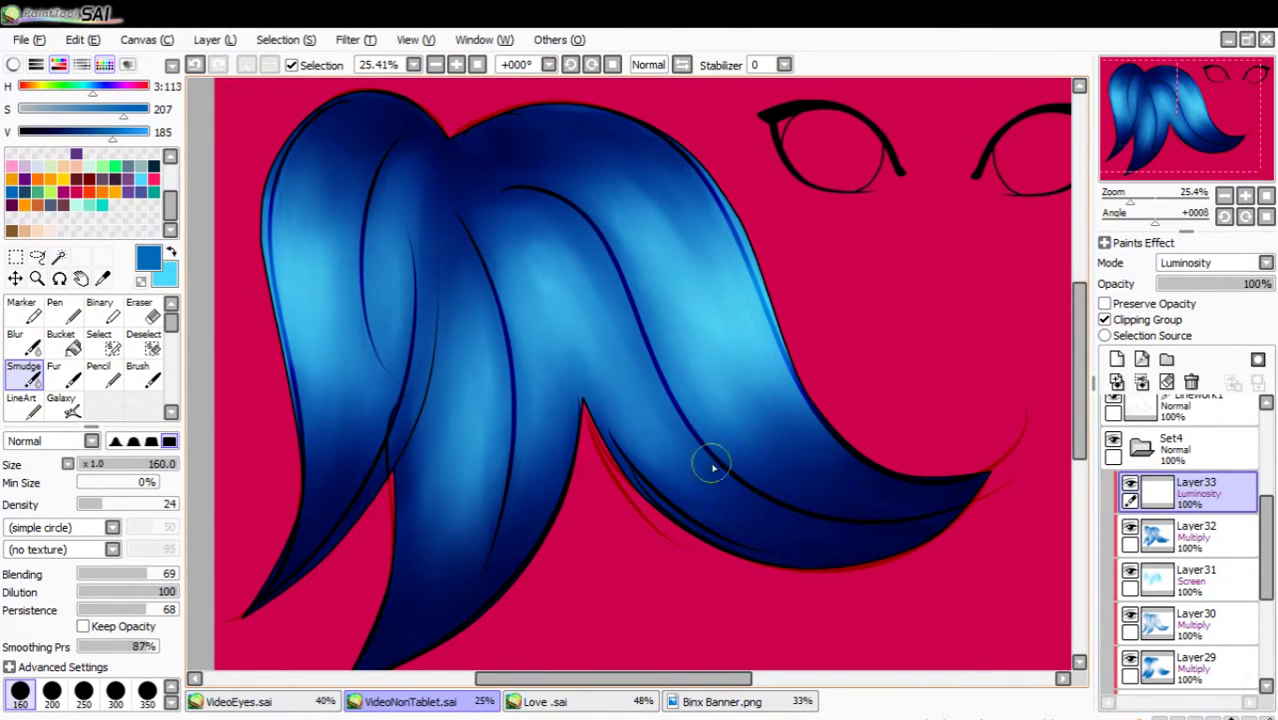
Paint a bright highlight band across the left lock with the Pencil at size 350.
{"action": "left_click", "coordinate": [148, 378]}
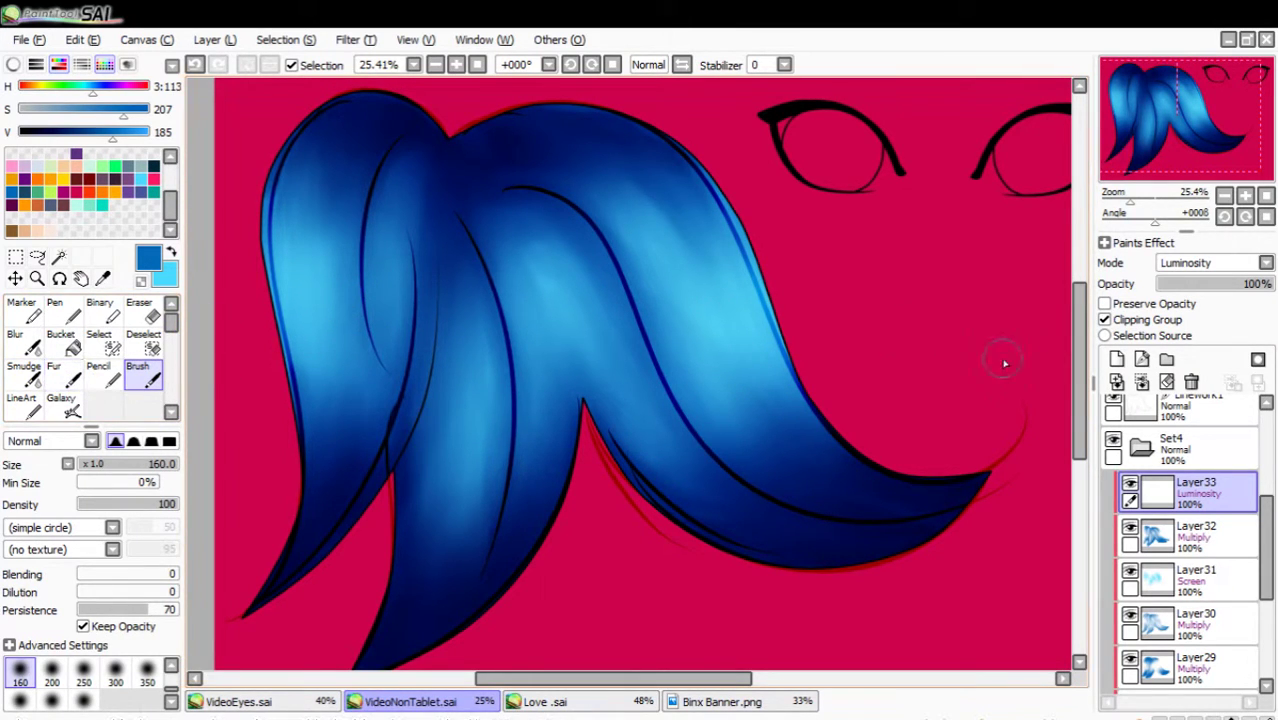
{"action": "left_click", "coordinate": [100, 376]}
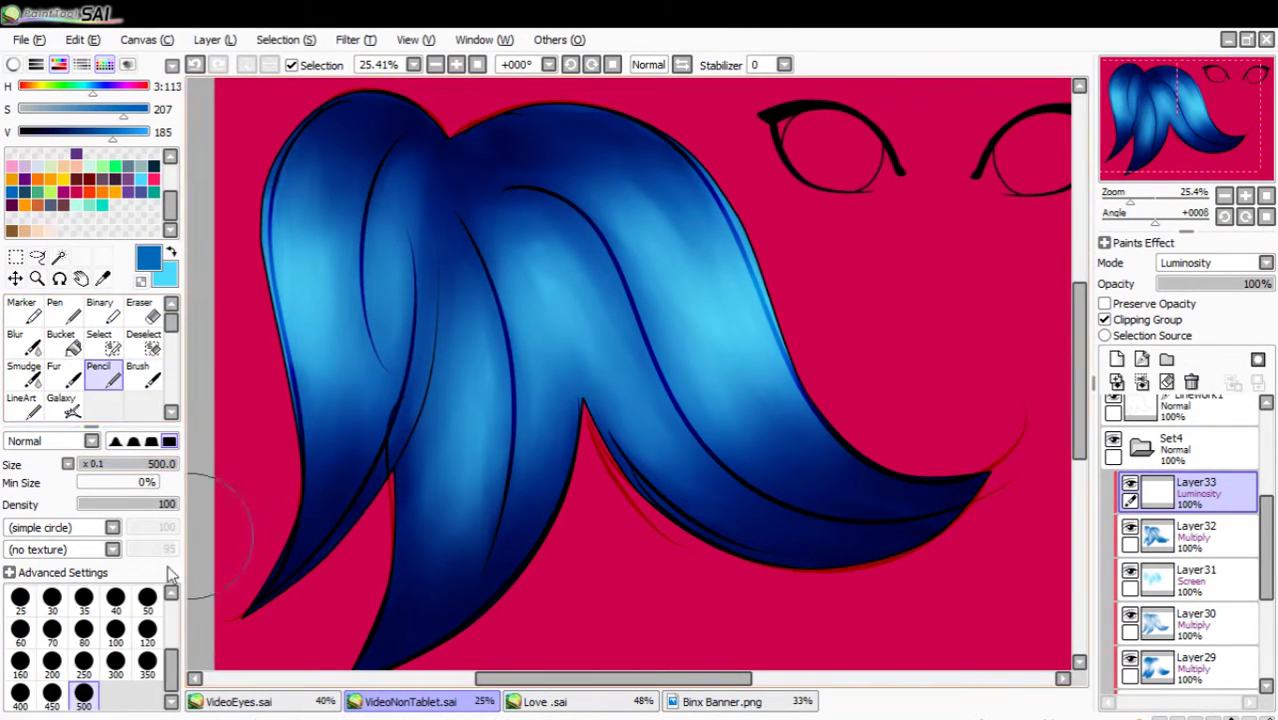
{"action": "left_click", "coordinate": [147, 630]}
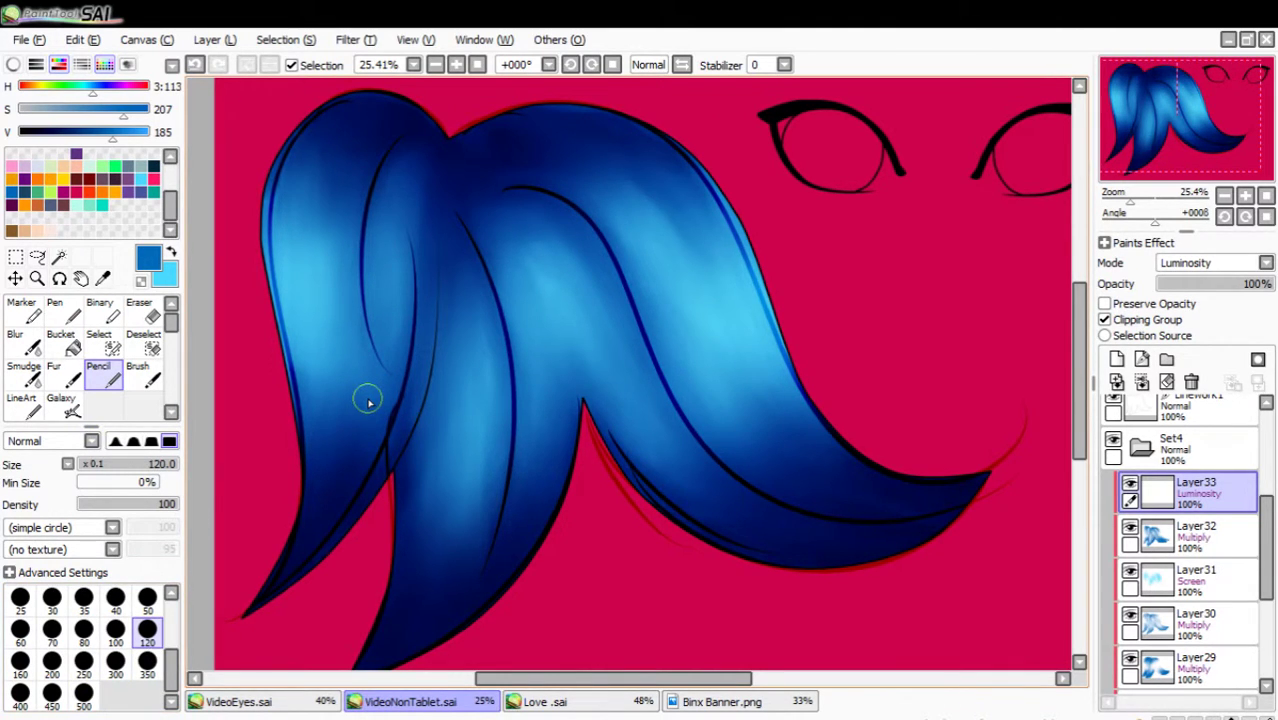
{"action": "left_click", "coordinate": [147, 662]}
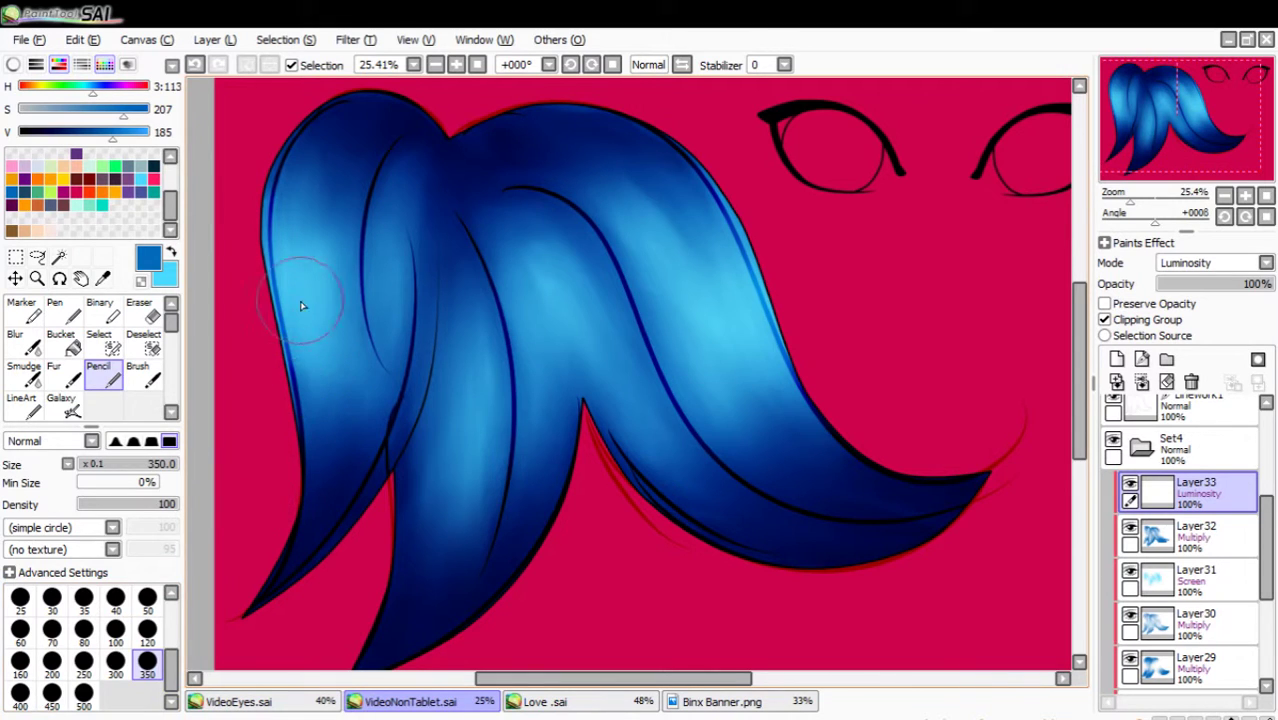
{"action": "mouse_move", "coordinate": [280, 285]}
{"action": "left_mouse_down"}
{"action": "mouse_move", "coordinate": [300, 280]}
{"action": "mouse_move", "coordinate": [411, 340]}
{"action": "left_mouse_up"}
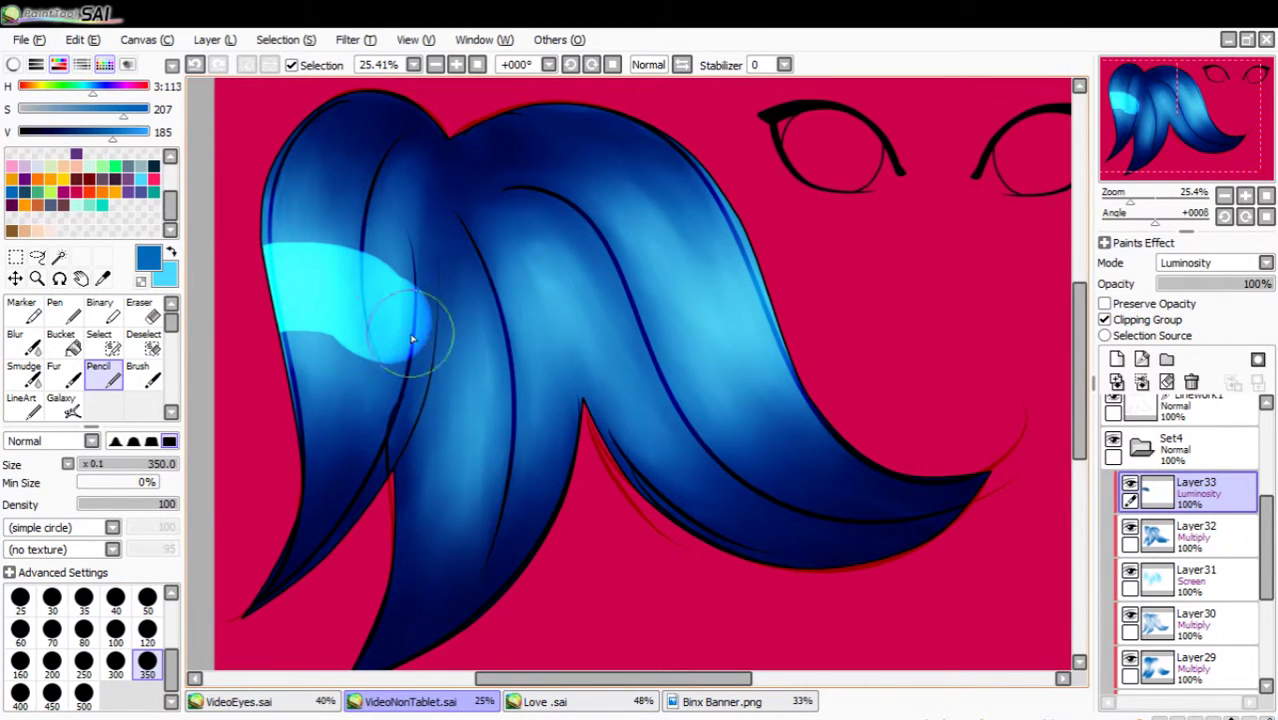
Paint a highlight band across the right lock and a short highlight patch in the middle lock.
{"action": "mouse_move", "coordinate": [471, 428]}
{"action": "left_mouse_down"}
{"action": "mouse_move", "coordinate": [520, 374]}
{"action": "mouse_move", "coordinate": [781, 322]}
{"action": "mouse_move", "coordinate": [915, 341]}
{"action": "mouse_move", "coordinate": [765, 323]}
{"action": "mouse_move", "coordinate": [529, 475]}
{"action": "mouse_move", "coordinate": [465, 483]}
{"action": "left_mouse_up"}
{"action": "key", "text": "ctrl+z"}
{"action": "left_click", "coordinate": [766, 325]}
{"action": "key", "text": "ctrl+z"}
{"action": "left_click_drag", "start_coordinate": [790, 275], "coordinate": [626, 342]}
{"action": "left_click_drag", "start_coordinate": [515, 406], "coordinate": [482, 414]}
Smudge the lower edges of the highlights in all three locks down towards the tips with a size 250 brush.
{"action": "left_click", "coordinate": [24, 370]}
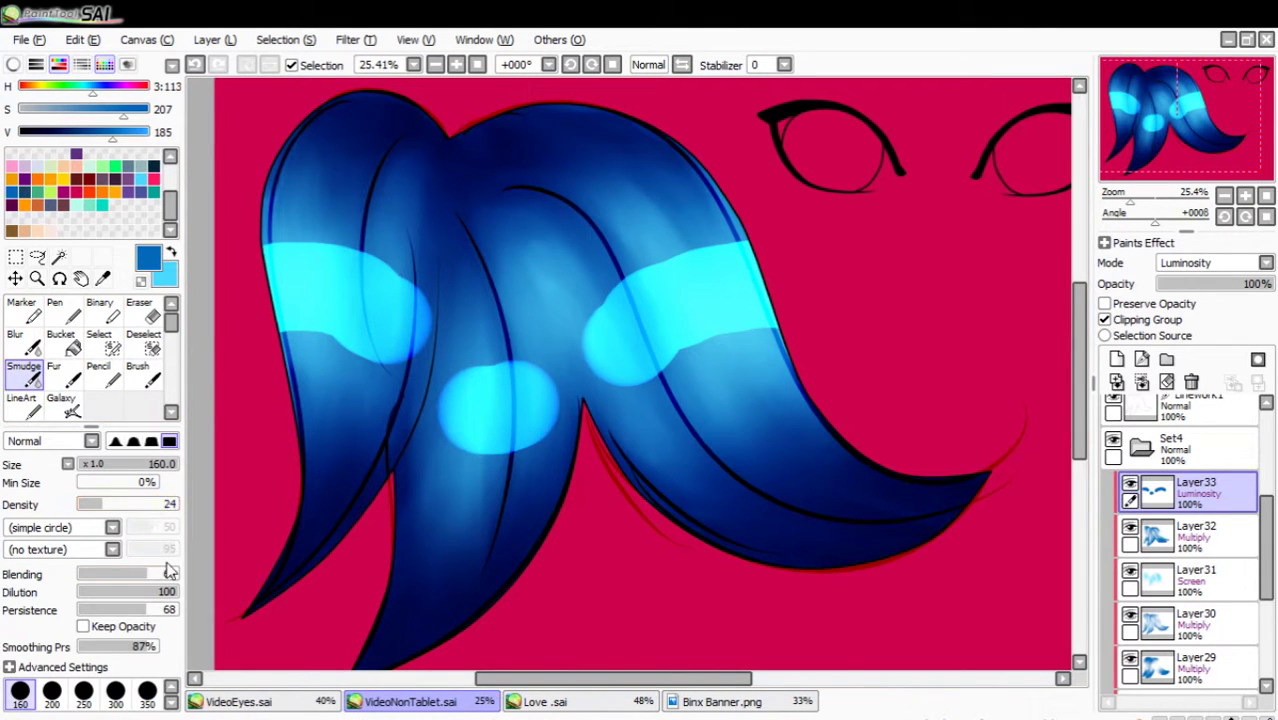
{"action": "left_click", "coordinate": [171, 700]}
{"action": "left_click", "coordinate": [84, 692]}
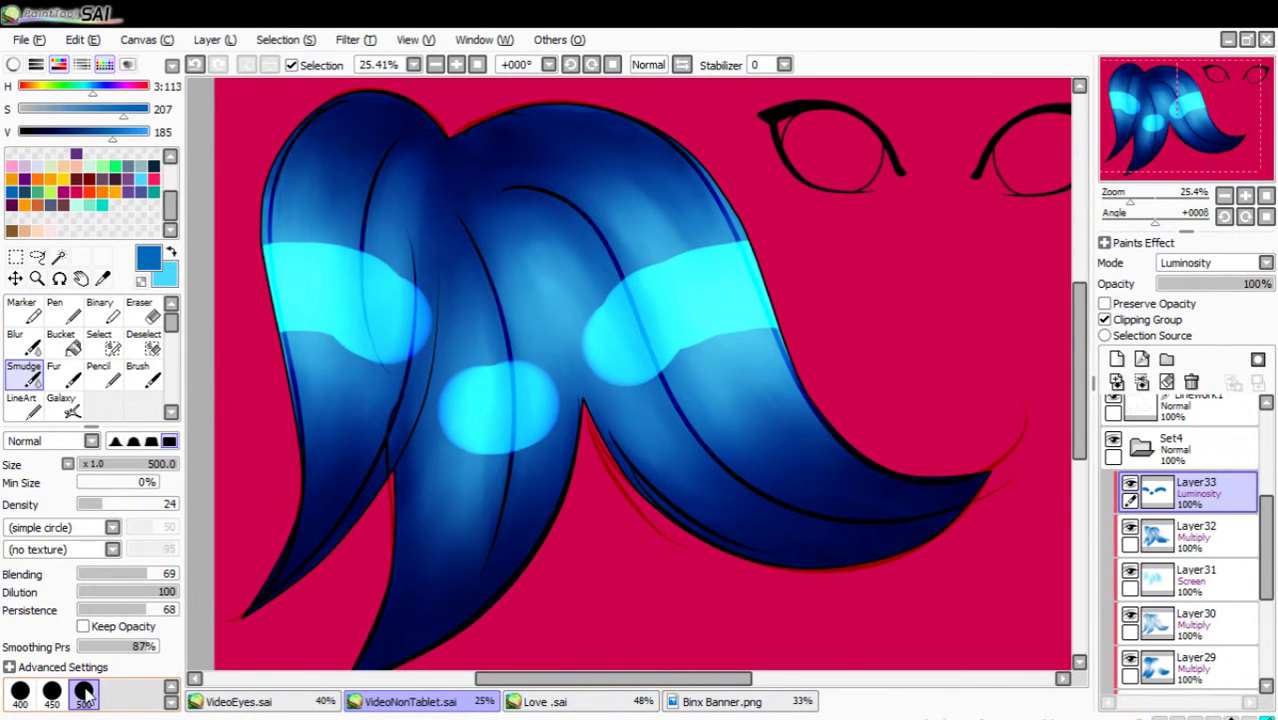
{"action": "left_click", "coordinate": [171, 688]}
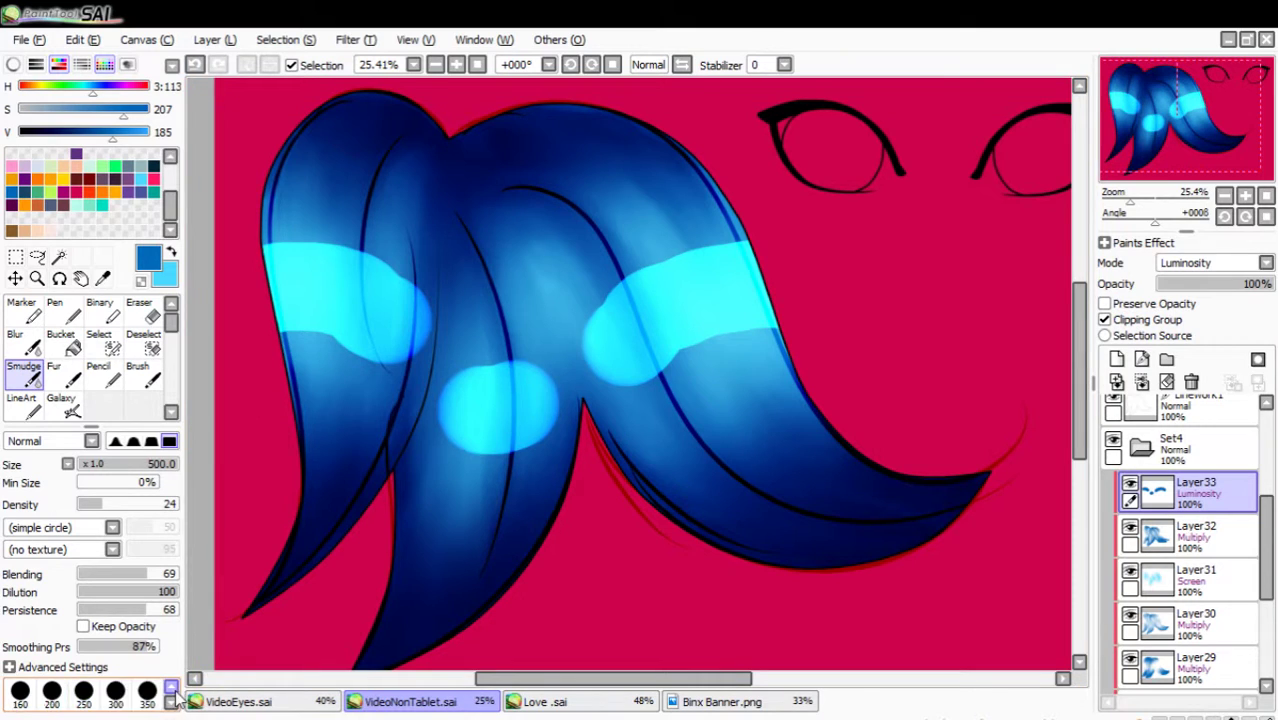
{"action": "left_click", "coordinate": [84, 692]}
{"action": "mouse_move", "coordinate": [391, 365]}
{"action": "left_mouse_down"}
{"action": "mouse_move", "coordinate": [328, 353]}
{"action": "mouse_move", "coordinate": [322, 332]}
{"action": "mouse_move", "coordinate": [285, 353]}
{"action": "mouse_move", "coordinate": [381, 401]}
{"action": "mouse_move", "coordinate": [437, 389]}
{"action": "mouse_move", "coordinate": [403, 364]}
{"action": "mouse_move", "coordinate": [437, 316]}
{"action": "mouse_move", "coordinate": [435, 271]}
{"action": "mouse_move", "coordinate": [421, 473]}
{"action": "mouse_move", "coordinate": [444, 236]}
{"action": "mouse_move", "coordinate": [350, 485]}
{"action": "mouse_move", "coordinate": [347, 402]}
{"action": "mouse_move", "coordinate": [328, 377]}
{"action": "mouse_move", "coordinate": [307, 378]}
{"action": "mouse_move", "coordinate": [321, 543]}
{"action": "mouse_move", "coordinate": [499, 477]}
{"action": "mouse_move", "coordinate": [460, 459]}
{"action": "mouse_move", "coordinate": [526, 456]}
{"action": "mouse_move", "coordinate": [529, 442]}
{"action": "mouse_move", "coordinate": [422, 404]}
{"action": "mouse_move", "coordinate": [438, 398]}
{"action": "mouse_move", "coordinate": [493, 450]}
{"action": "mouse_move", "coordinate": [446, 490]}
{"action": "mouse_move", "coordinate": [521, 471]}
{"action": "mouse_move", "coordinate": [451, 450]}
{"action": "mouse_move", "coordinate": [527, 448]}
{"action": "mouse_move", "coordinate": [457, 460]}
{"action": "mouse_move", "coordinate": [464, 492]}
{"action": "mouse_move", "coordinate": [542, 463]}
{"action": "mouse_move", "coordinate": [502, 498]}
{"action": "mouse_move", "coordinate": [503, 528]}
{"action": "left_mouse_up"}
{"action": "key", "text": "ctrl+z"}
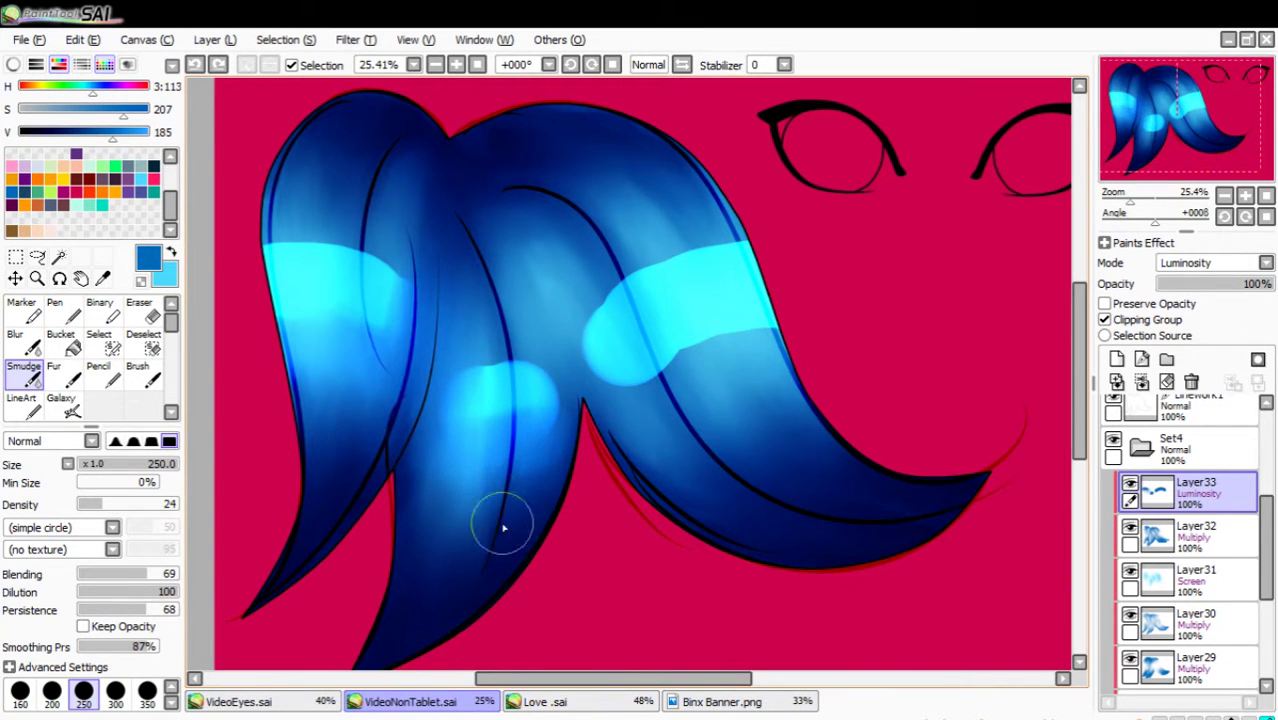
{"action": "mouse_move", "coordinate": [656, 371]}
{"action": "left_mouse_down"}
{"action": "mouse_move", "coordinate": [723, 306]}
{"action": "mouse_move", "coordinate": [643, 396]}
{"action": "mouse_move", "coordinate": [676, 413]}
{"action": "mouse_move", "coordinate": [786, 328]}
{"action": "mouse_move", "coordinate": [759, 436]}
{"action": "mouse_move", "coordinate": [633, 392]}
{"action": "mouse_move", "coordinate": [771, 356]}
{"action": "mouse_move", "coordinate": [820, 359]}
{"action": "left_mouse_up"}
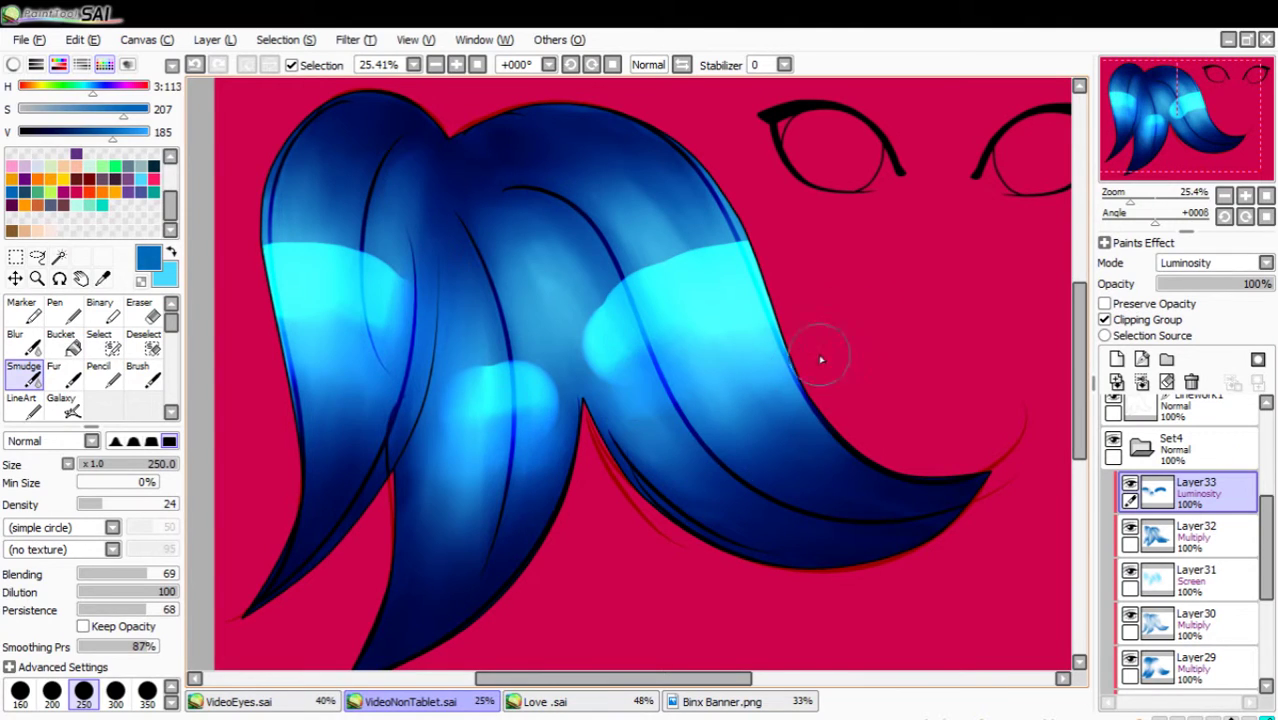
{"action": "mouse_move", "coordinate": [641, 325]}
{"action": "left_mouse_down"}
{"action": "mouse_move", "coordinate": [586, 370]}
{"action": "mouse_move", "coordinate": [586, 338]}
{"action": "mouse_move", "coordinate": [635, 453]}
{"action": "mouse_move", "coordinate": [554, 292]}
{"action": "mouse_move", "coordinate": [562, 521]}
{"action": "mouse_move", "coordinate": [579, 507]}
{"action": "mouse_move", "coordinate": [454, 265]}
{"action": "left_mouse_up"}
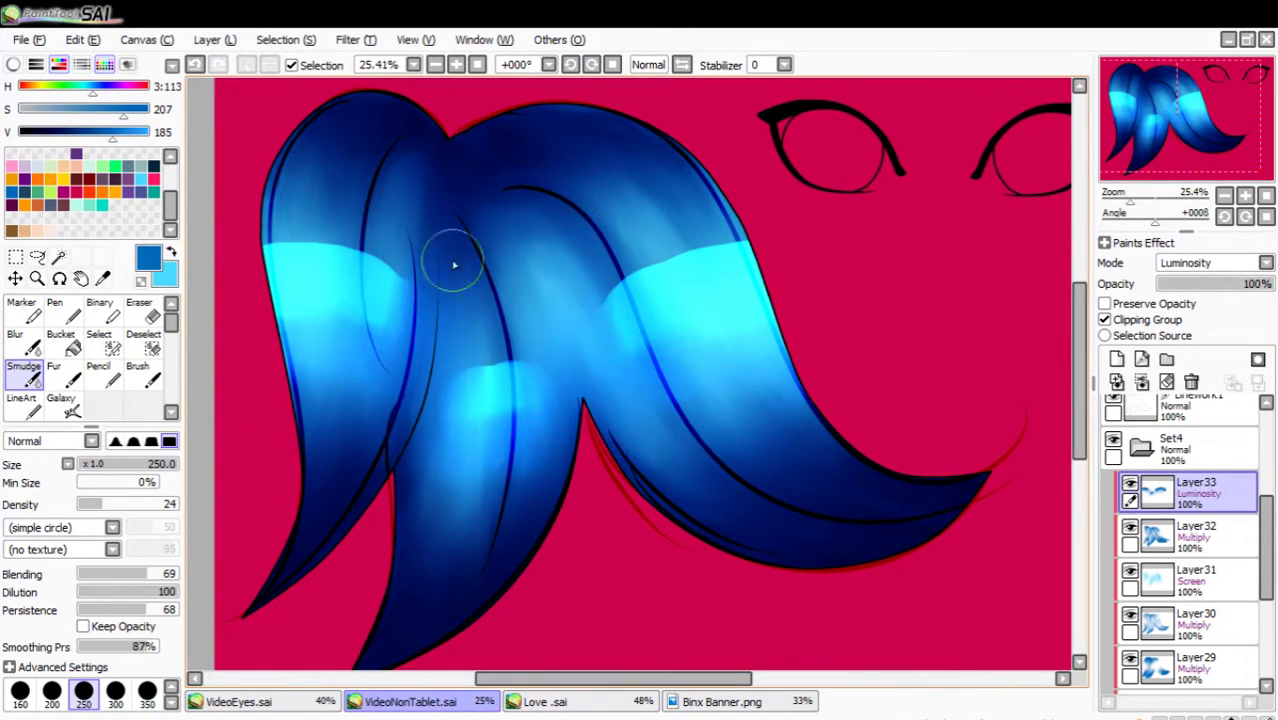
Smudge the upper edge of the left lock's highlight up towards the roots with a size 80 brush.
{"action": "key", "text": "bracketleft"}
{"action": "key", "text": "bracketleft"}
{"action": "key", "text": "bracketleft"}
{"action": "key", "text": "bracketleft"}
{"action": "key", "text": "bracketleft"}
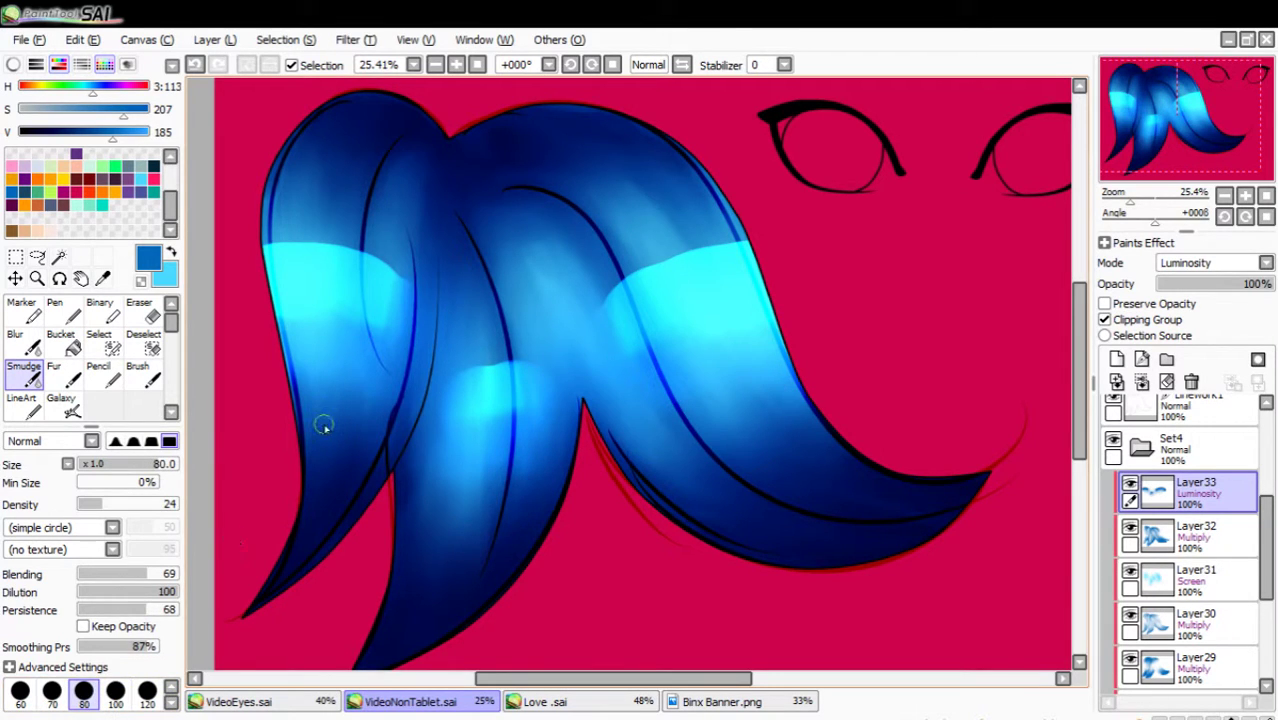
{"action": "mouse_move", "coordinate": [388, 245]}
{"action": "left_mouse_down"}
{"action": "mouse_move", "coordinate": [380, 390]}
{"action": "mouse_move", "coordinate": [367, 276]}
{"action": "mouse_move", "coordinate": [376, 215]}
{"action": "mouse_move", "coordinate": [390, 370]}
{"action": "mouse_move", "coordinate": [364, 321]}
{"action": "mouse_move", "coordinate": [319, 292]}
{"action": "mouse_move", "coordinate": [345, 166]}
{"action": "mouse_move", "coordinate": [366, 190]}
{"action": "mouse_move", "coordinate": [324, 218]}
{"action": "mouse_move", "coordinate": [329, 296]}
{"action": "mouse_move", "coordinate": [349, 308]}
{"action": "mouse_move", "coordinate": [328, 284]}
{"action": "mouse_move", "coordinate": [313, 326]}
{"action": "mouse_move", "coordinate": [308, 308]}
{"action": "mouse_move", "coordinate": [296, 324]}
{"action": "mouse_move", "coordinate": [297, 143]}
{"action": "mouse_move", "coordinate": [287, 252]}
{"action": "mouse_move", "coordinate": [252, 282]}
{"action": "mouse_move", "coordinate": [272, 316]}
{"action": "left_mouse_up"}
{"action": "left_click_drag", "start_coordinate": [268, 172], "coordinate": [270, 250]}
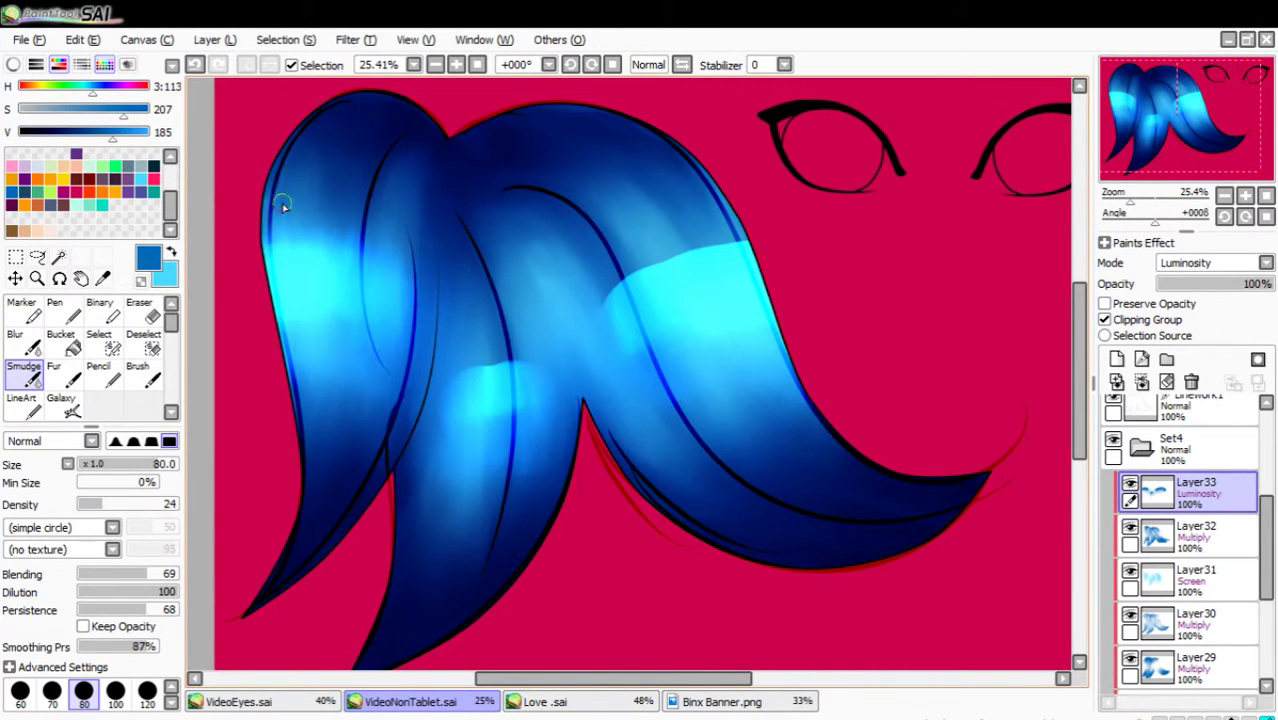
Smudge the upper edges of the middle and right locks' highlights up into the darker shading.
{"action": "mouse_move", "coordinate": [503, 282]}
{"action": "left_mouse_down"}
{"action": "mouse_move", "coordinate": [487, 399]}
{"action": "mouse_move", "coordinate": [506, 567]}
{"action": "left_mouse_up"}
{"action": "mouse_move", "coordinate": [526, 489]}
{"action": "left_mouse_down"}
{"action": "mouse_move", "coordinate": [549, 453]}
{"action": "mouse_move", "coordinate": [536, 487]}
{"action": "mouse_move", "coordinate": [480, 285]}
{"action": "mouse_move", "coordinate": [487, 325]}
{"action": "mouse_move", "coordinate": [480, 315]}
{"action": "mouse_move", "coordinate": [462, 333]}
{"action": "mouse_move", "coordinate": [465, 265]}
{"action": "left_mouse_up"}
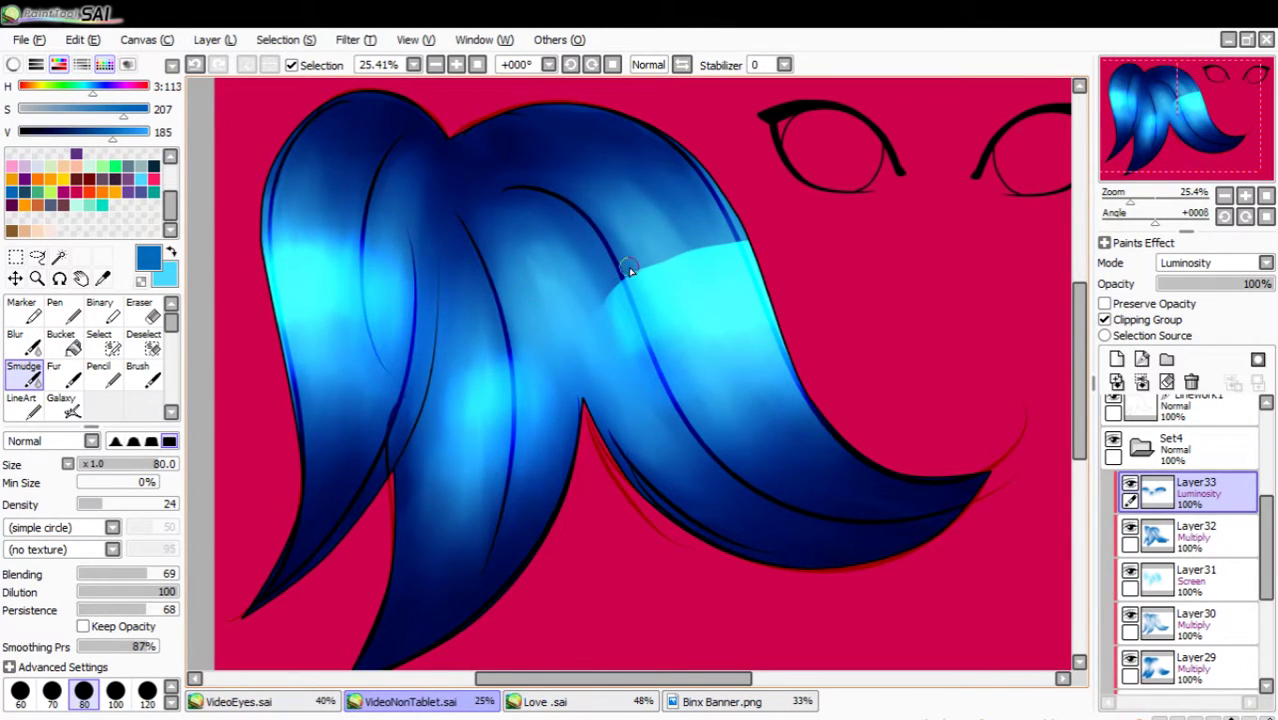
{"action": "mouse_move", "coordinate": [614, 278]}
{"action": "left_mouse_down"}
{"action": "mouse_move", "coordinate": [666, 291]}
{"action": "mouse_move", "coordinate": [616, 233]}
{"action": "mouse_move", "coordinate": [664, 284]}
{"action": "mouse_move", "coordinate": [679, 338]}
{"action": "mouse_move", "coordinate": [687, 238]}
{"action": "mouse_move", "coordinate": [676, 202]}
{"action": "left_mouse_up"}
{"action": "mouse_move", "coordinate": [735, 312]}
{"action": "left_mouse_down"}
{"action": "mouse_move", "coordinate": [747, 250]}
{"action": "mouse_move", "coordinate": [722, 184]}
{"action": "mouse_move", "coordinate": [729, 250]}
{"action": "left_mouse_up"}
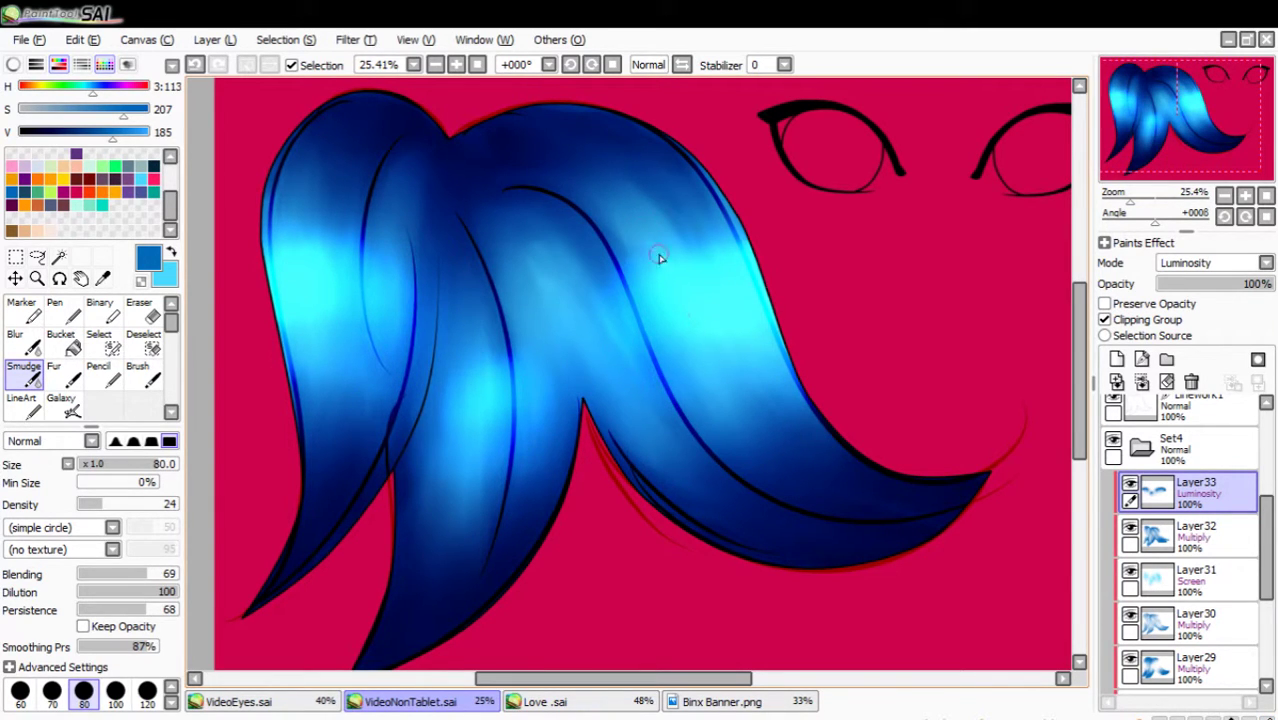
Reduce the Luminosity highlight layer's opacity to 69%.
{"action": "mouse_move", "coordinate": [1244, 284]}
{"action": "left_mouse_down"}
{"action": "mouse_move", "coordinate": [1189, 281]}
{"action": "mouse_move", "coordinate": [1239, 270]}
{"action": "left_mouse_up"}
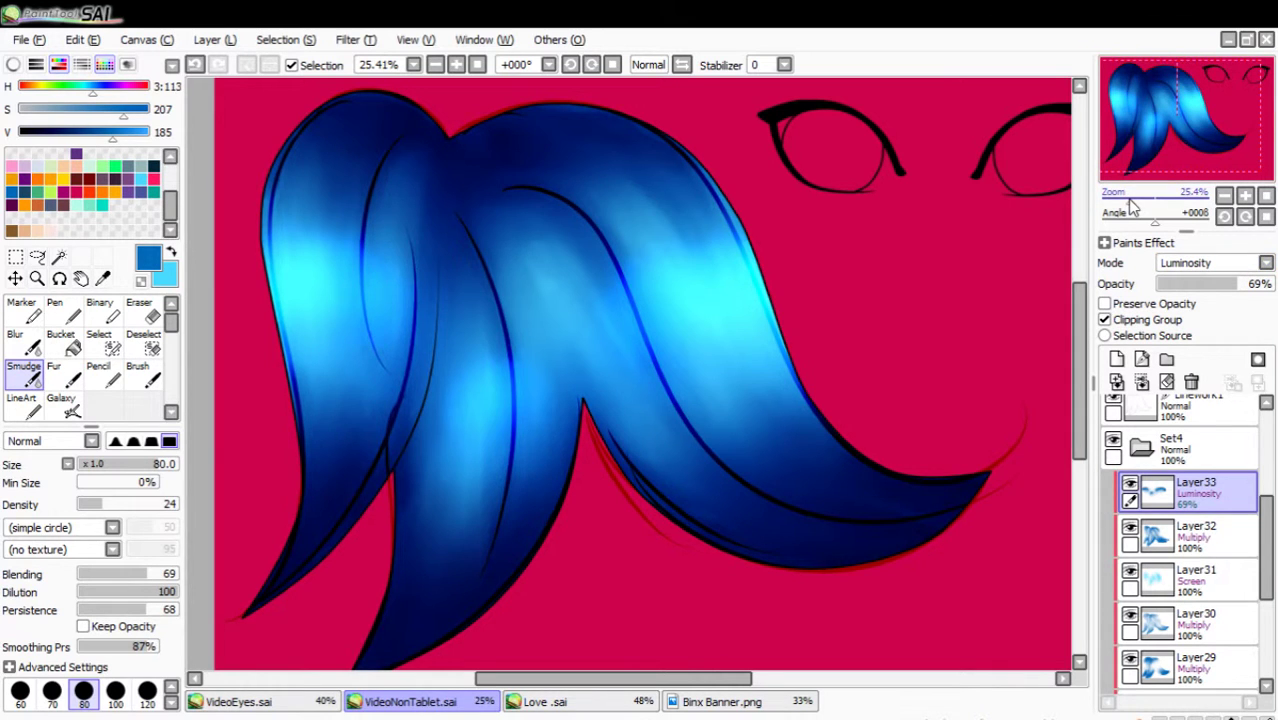
{"action": "mouse_move", "coordinate": [1129, 201]}
{"action": "left_mouse_down"}
{"action": "mouse_move", "coordinate": [1117, 201]}
{"action": "mouse_move", "coordinate": [1128, 200]}
{"action": "left_mouse_up"}
{"action": "left_click_drag", "start_coordinate": [1164, 94], "coordinate": [1165, 97]}
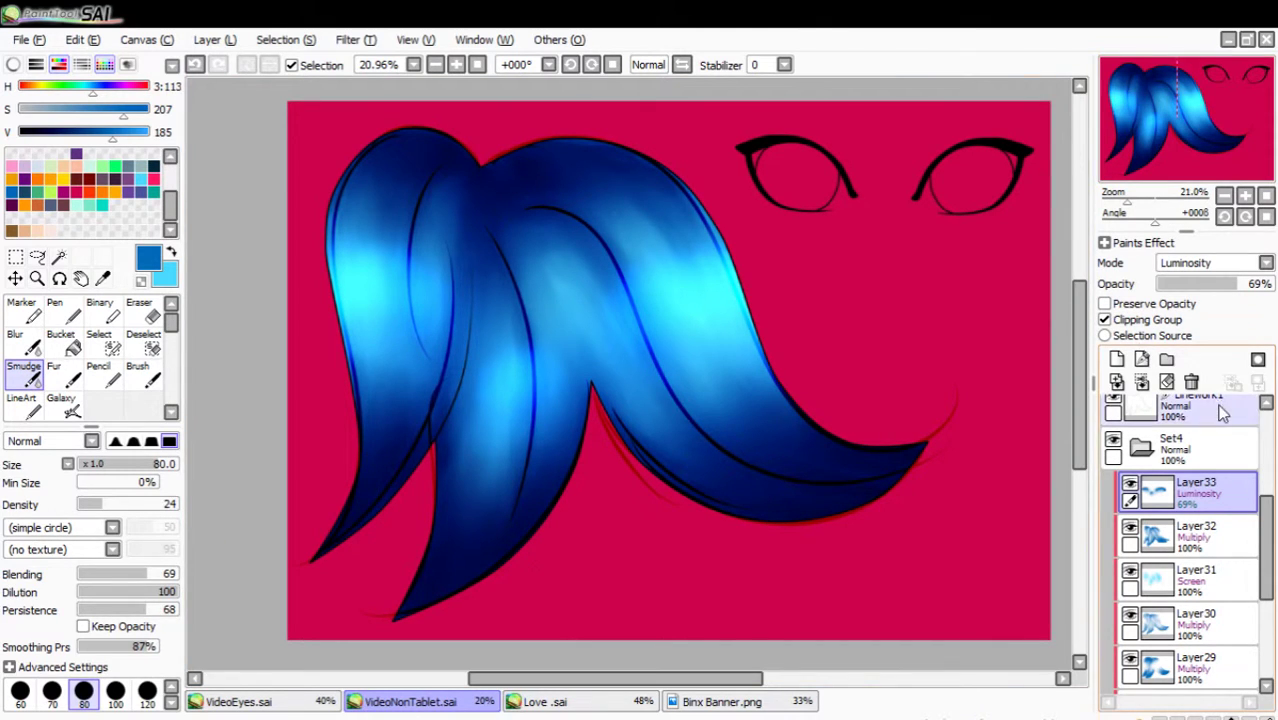
Toggle Set4's visibility to review the finished hair shading, and collapse its folder.
{"action": "left_click", "coordinate": [1115, 441]}
{"action": "left_click", "coordinate": [1114, 441]}
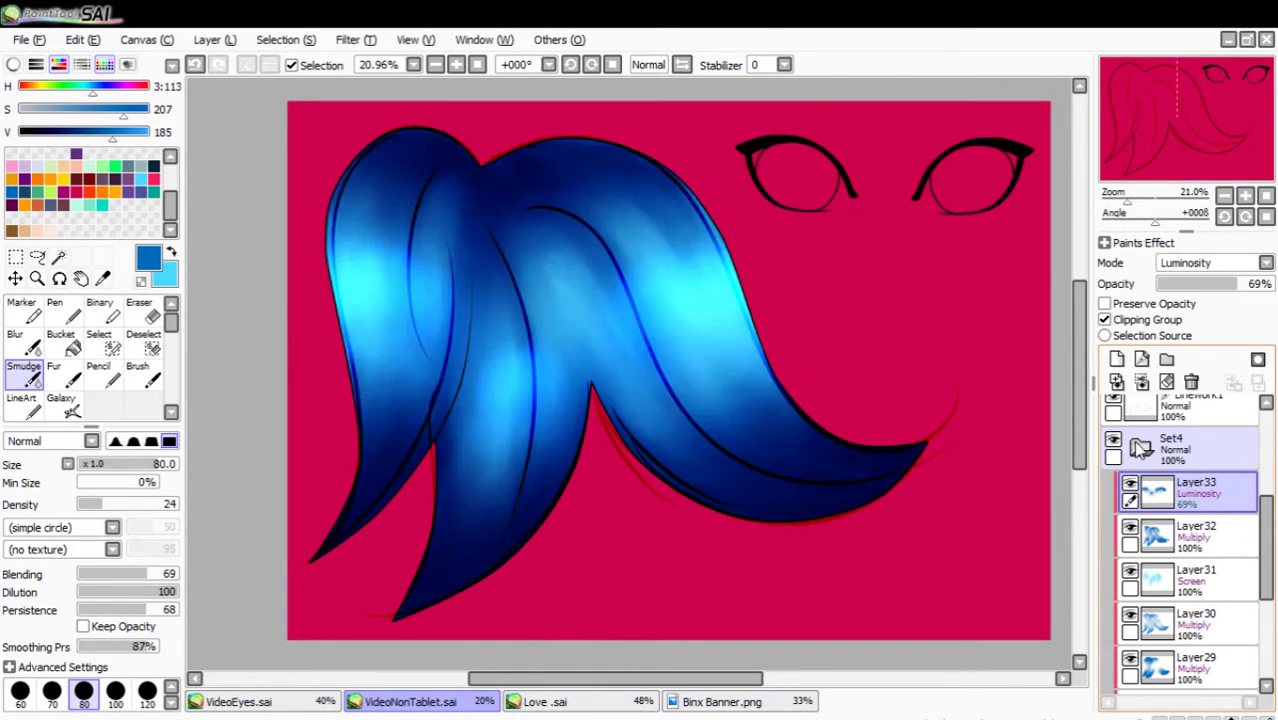
{"action": "left_click", "coordinate": [1140, 448]}
{"action": "left_click_drag", "start_coordinate": [1269, 588], "coordinate": [1269, 543]}
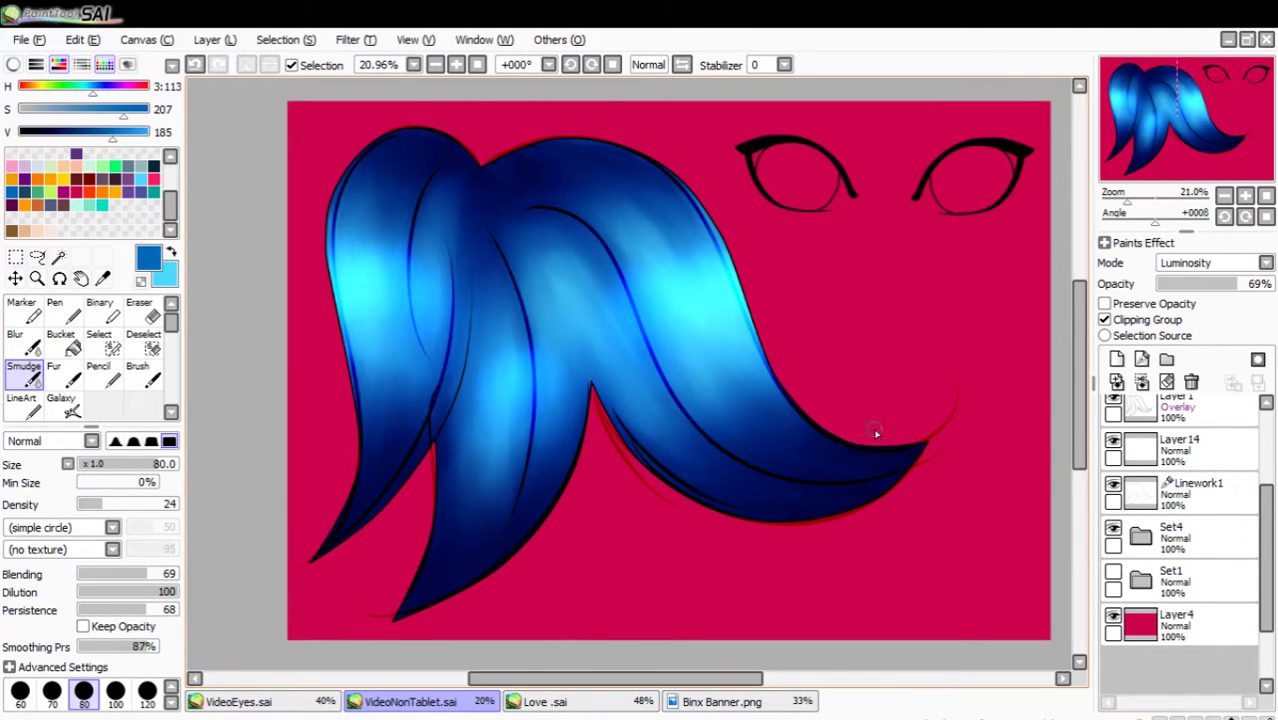
Lower the opacity of the Overlay line layer, Layer1, to 27%.
{"action": "left_click_drag", "start_coordinate": [1129, 203], "coordinate": [1122, 204]}
{"action": "left_click", "coordinate": [1197, 402]}
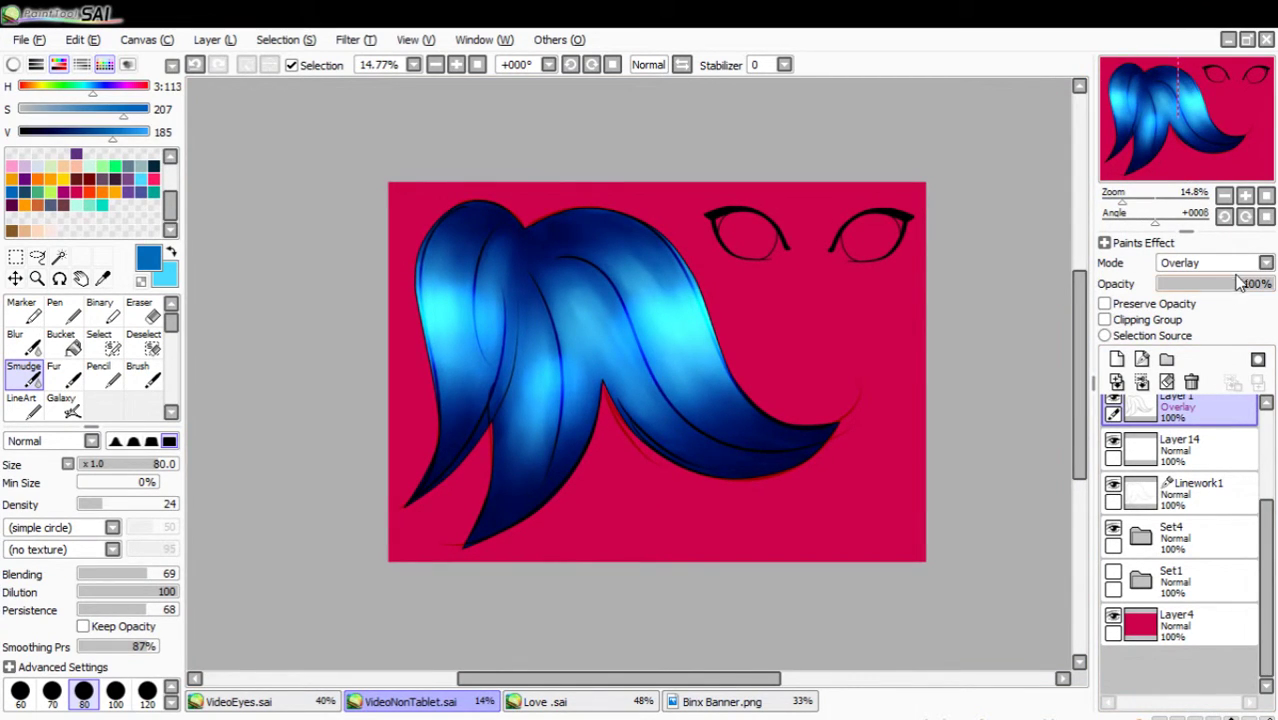
{"action": "mouse_move", "coordinate": [1241, 284]}
{"action": "left_mouse_down"}
{"action": "mouse_move", "coordinate": [1177, 288]}
{"action": "mouse_move", "coordinate": [1192, 291]}
{"action": "left_mouse_up"}
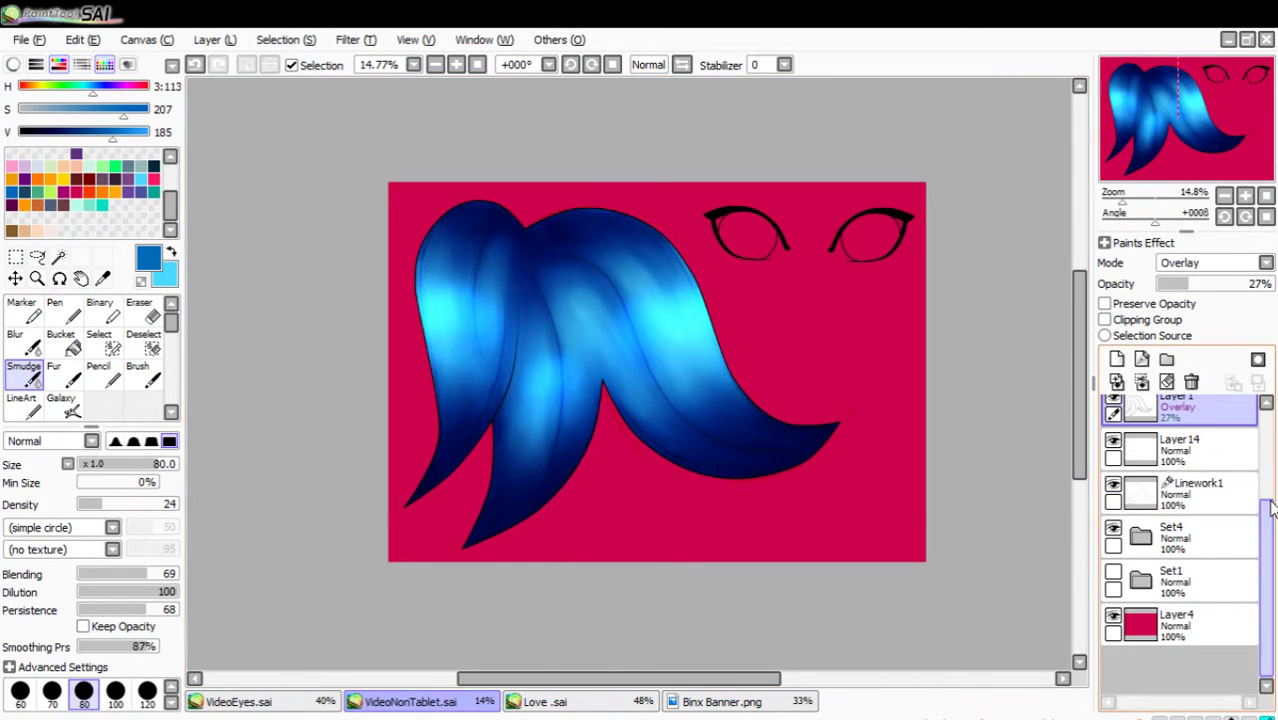
Create a new layer folder above Set2 and add an empty layer inside it.
{"action": "scroll", "coordinate": [1180, 540], "scroll_direction": "up", "scroll_amount": 3}
{"action": "scroll", "coordinate": [1180, 500], "scroll_direction": "up", "scroll_amount": 1}
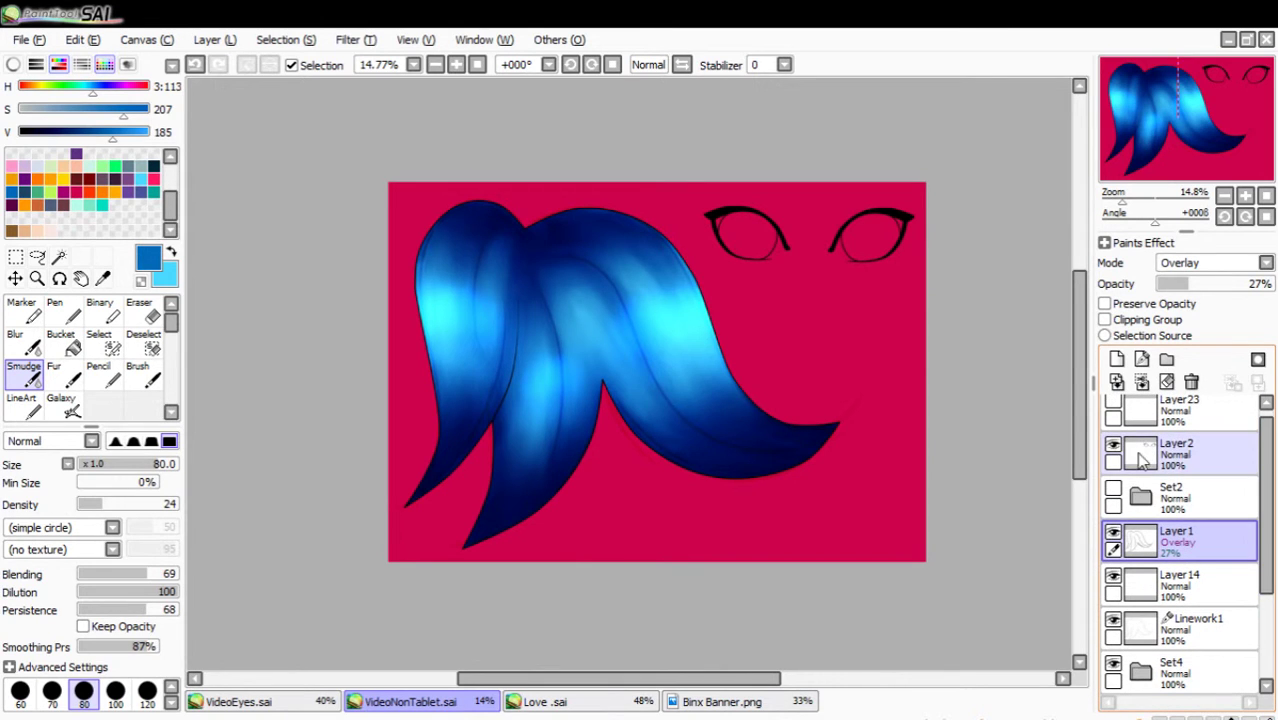
{"action": "left_click", "coordinate": [1140, 496]}
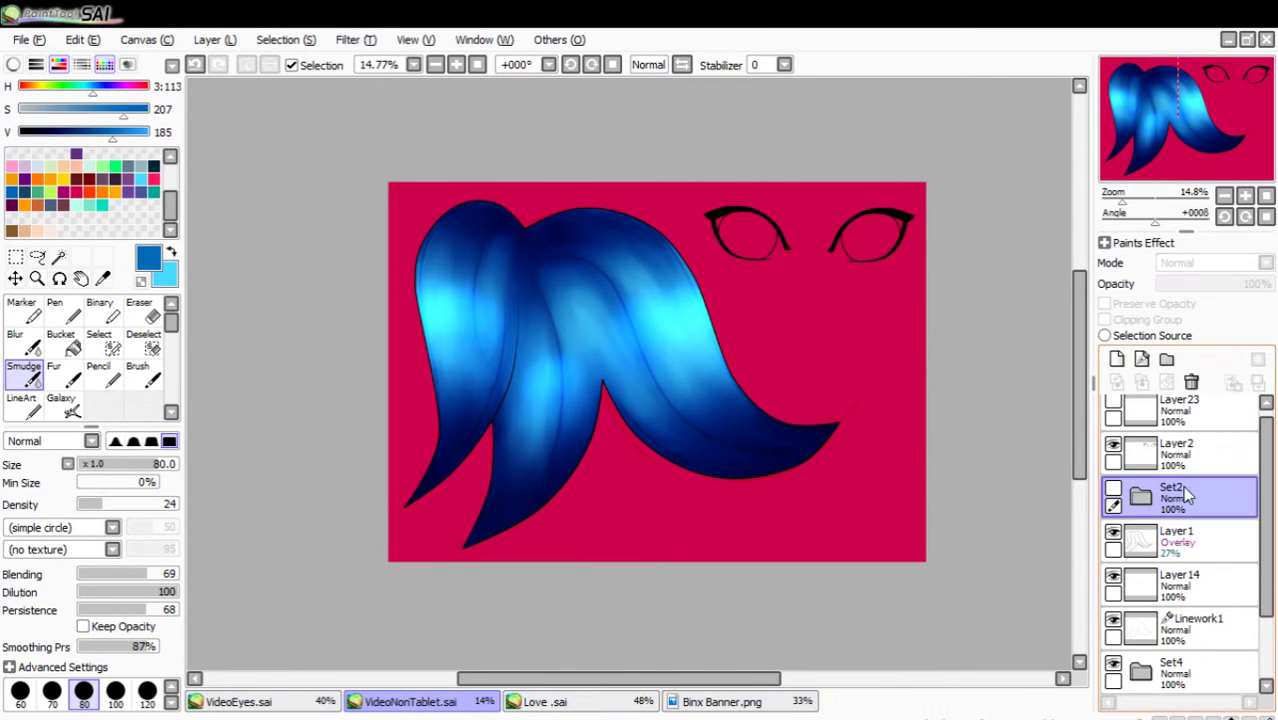
{"action": "left_click", "coordinate": [1166, 359]}
{"action": "left_click", "coordinate": [1141, 359]}
Paint light blue over both eyes on the new layer with the Pencil at size 350.
{"action": "left_click_drag", "start_coordinate": [1122, 201], "coordinate": [1204, 122]}
{"action": "mouse_move", "coordinate": [1143, 201]}
{"action": "left_mouse_down"}
{"action": "mouse_move", "coordinate": [1158, 166]}
{"action": "mouse_move", "coordinate": [1144, 202]}
{"action": "left_mouse_up"}
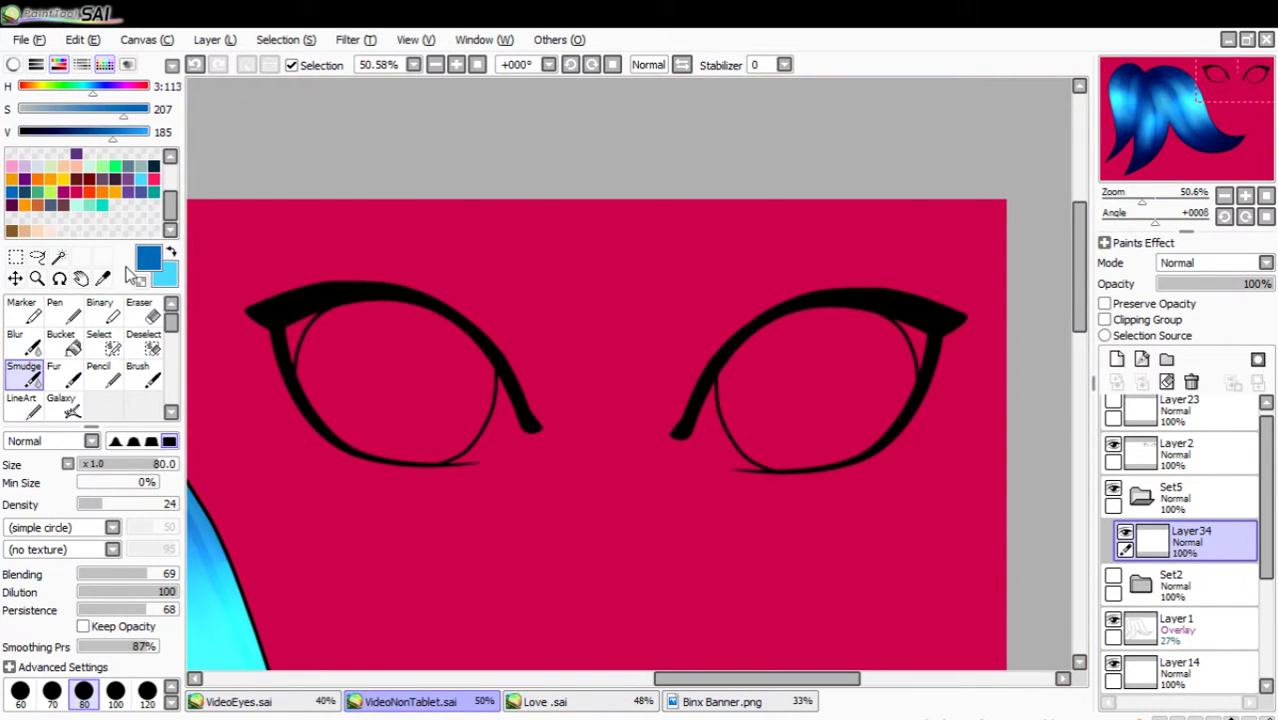
{"action": "left_click", "coordinate": [107, 370]}
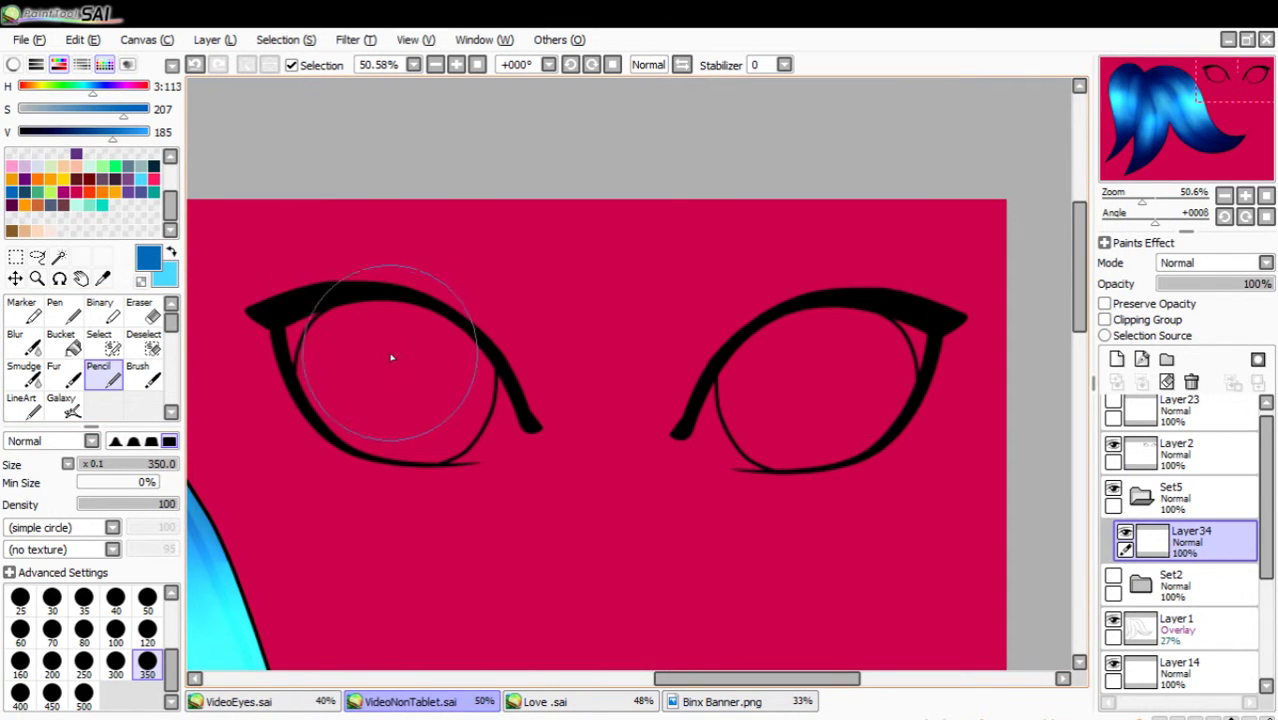
{"action": "mouse_move", "coordinate": [391, 357]}
{"action": "left_mouse_down"}
{"action": "mouse_move", "coordinate": [374, 357]}
{"action": "mouse_move", "coordinate": [456, 417]}
{"action": "mouse_move", "coordinate": [410, 421]}
{"action": "left_mouse_up"}
{"action": "key", "text": "ctrl+z"}
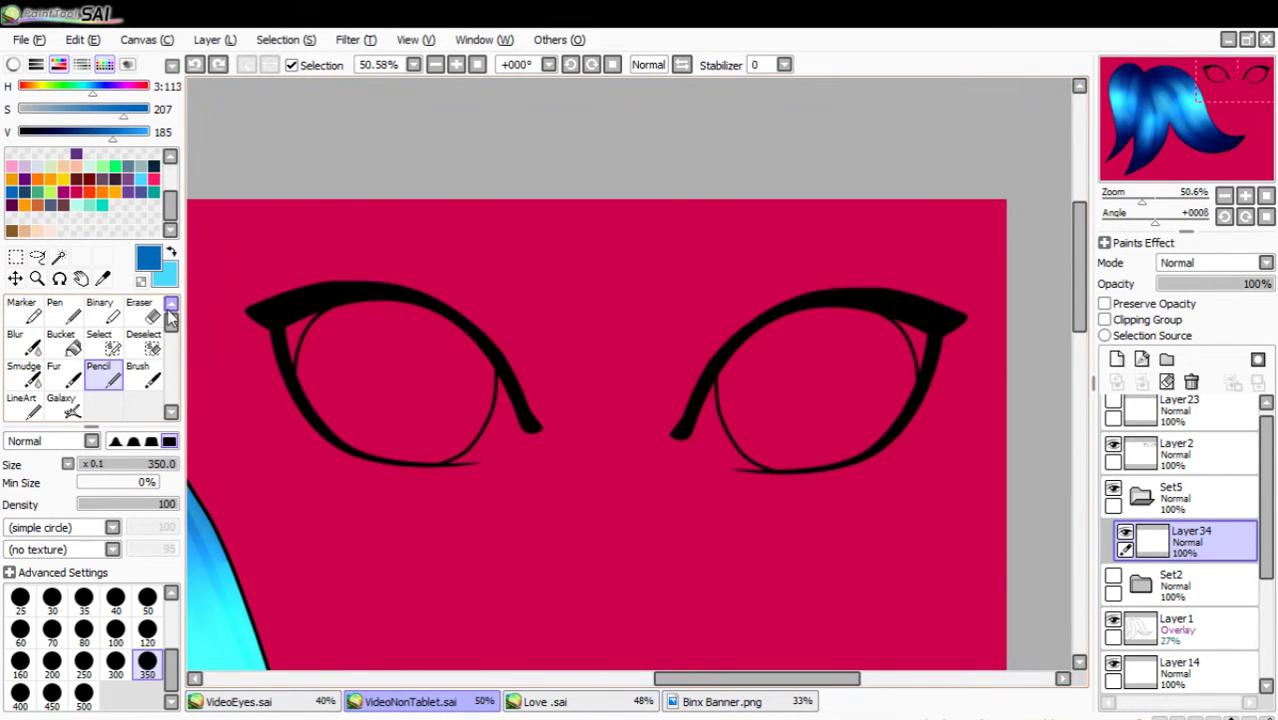
{"action": "left_click", "coordinate": [171, 253]}
{"action": "mouse_move", "coordinate": [390, 400]}
{"action": "left_mouse_down"}
{"action": "mouse_move", "coordinate": [453, 361]}
{"action": "mouse_move", "coordinate": [428, 443]}
{"action": "mouse_move", "coordinate": [357, 357]}
{"action": "left_mouse_up"}
{"action": "mouse_move", "coordinate": [836, 391]}
{"action": "left_mouse_down"}
{"action": "mouse_move", "coordinate": [873, 342]}
{"action": "mouse_move", "coordinate": [915, 410]}
{"action": "mouse_move", "coordinate": [748, 422]}
{"action": "left_mouse_up"}
Select the areas outside the irises on Layer2 with the Magic Wand, and erase the excess light blue around both eyes on Layer34.
{"action": "left_click", "coordinate": [59, 257]}
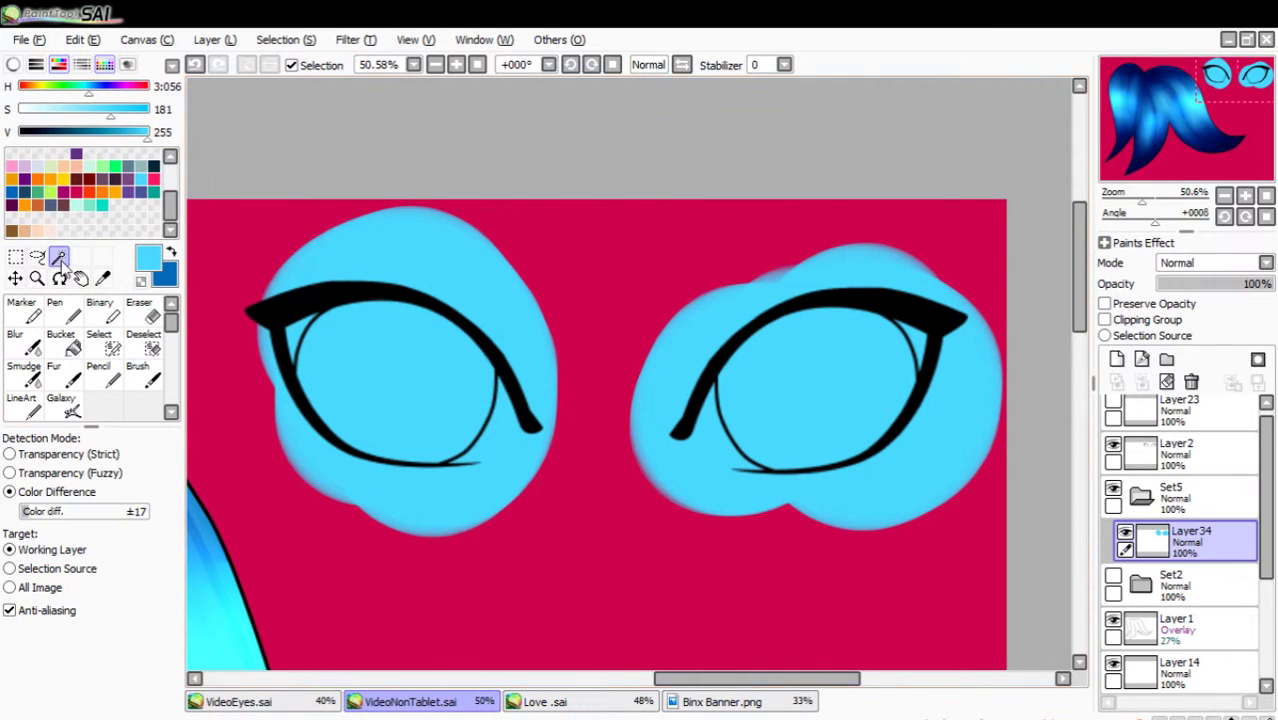
{"action": "left_click", "coordinate": [1219, 464]}
{"action": "left_click", "coordinate": [474, 378]}
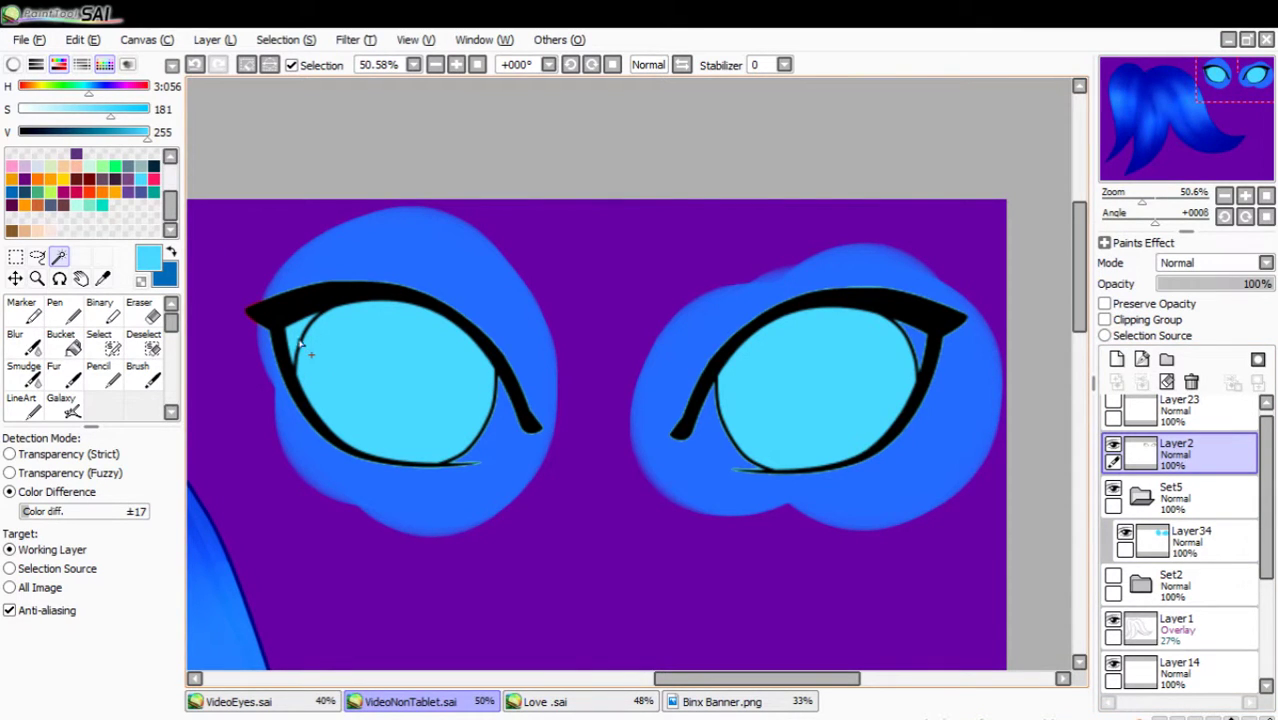
{"action": "left_click", "coordinate": [1205, 545]}
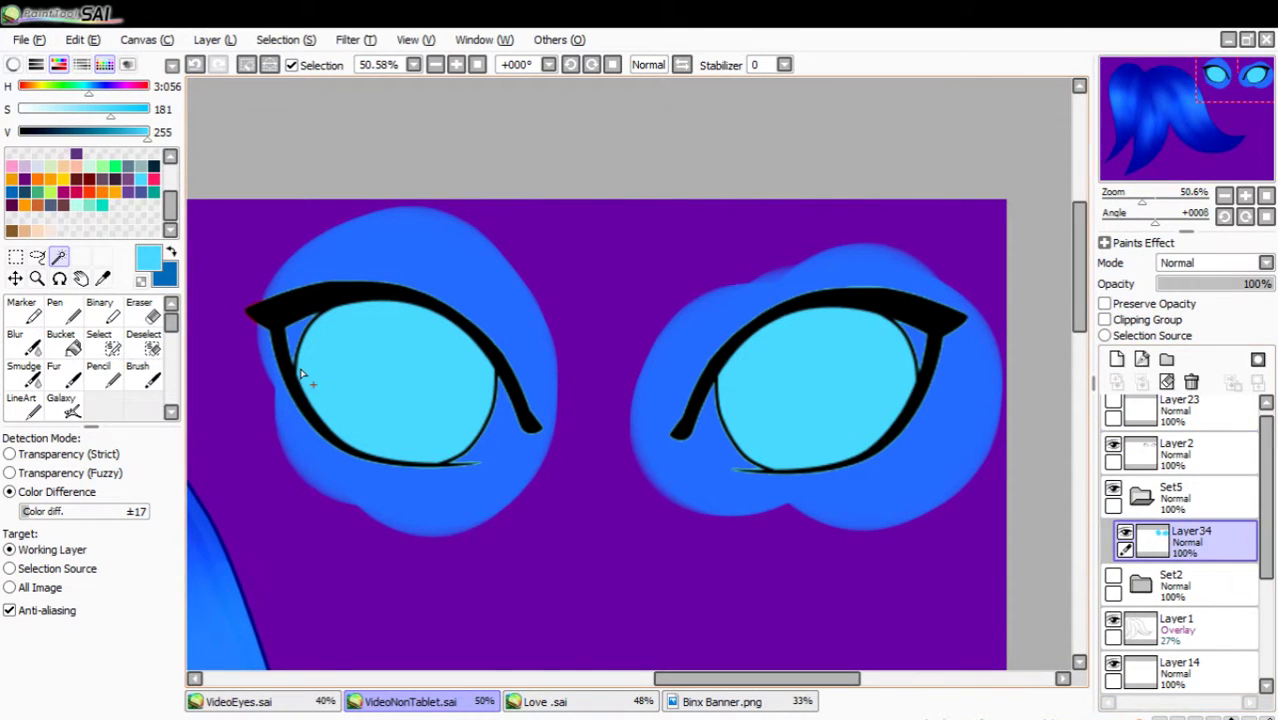
{"action": "left_click", "coordinate": [152, 318]}
{"action": "mouse_move", "coordinate": [419, 351]}
{"action": "left_mouse_down"}
{"action": "mouse_move", "coordinate": [335, 358]}
{"action": "mouse_move", "coordinate": [533, 241]}
{"action": "mouse_move", "coordinate": [641, 318]}
{"action": "mouse_move", "coordinate": [926, 378]}
{"action": "mouse_move", "coordinate": [601, 347]}
{"action": "mouse_move", "coordinate": [850, 266]}
{"action": "left_mouse_up"}
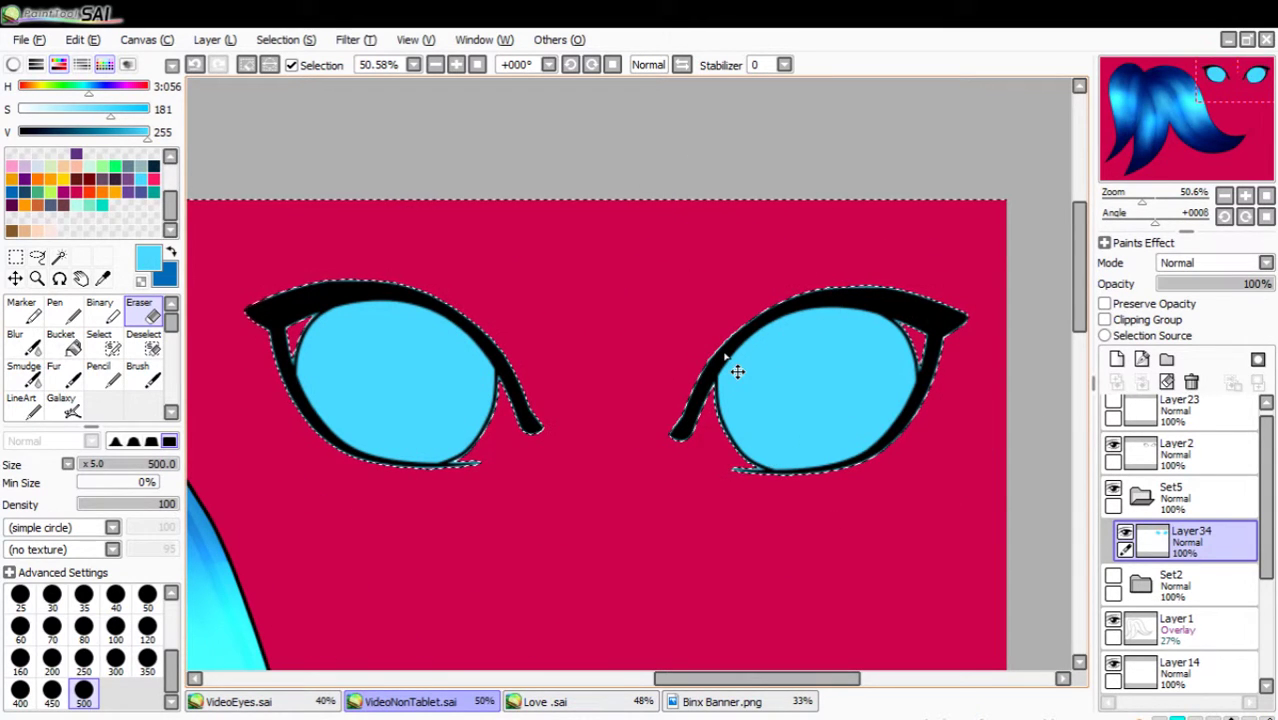
Clear the selection and add a new layer above Layer34 as a clipping group.
{"action": "key", "text": "ctrl+d"}
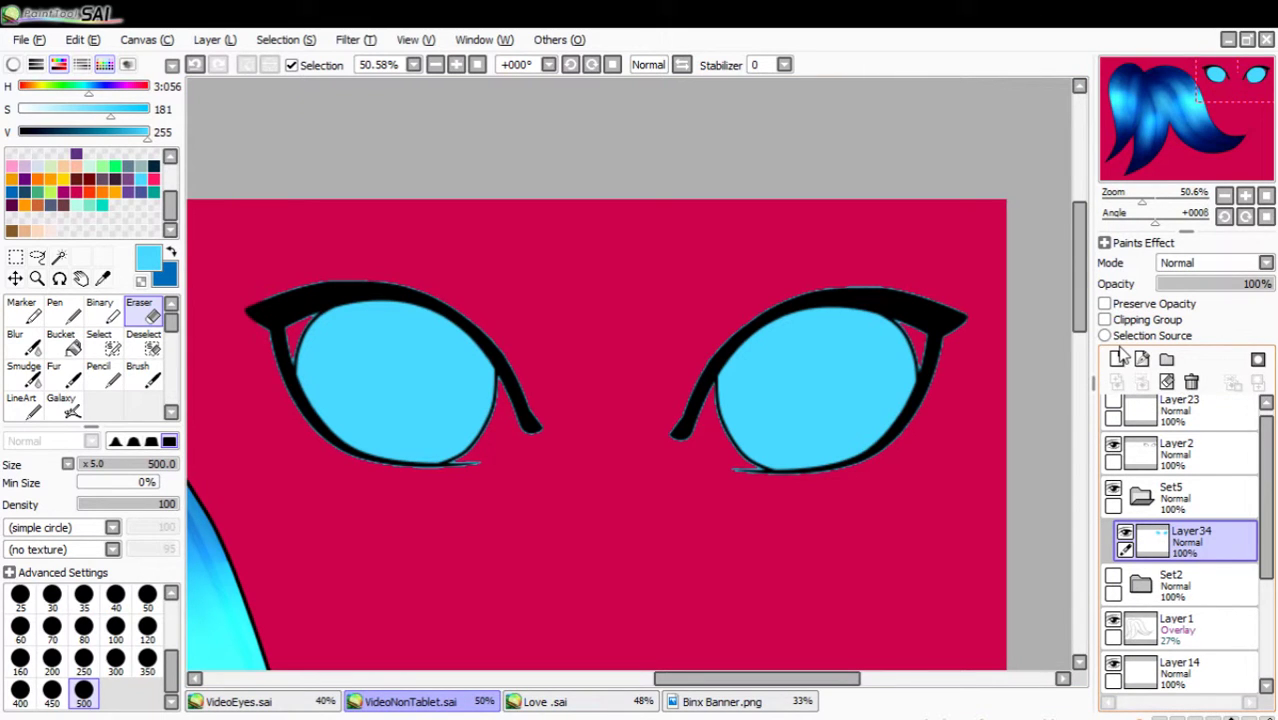
{"action": "left_click", "coordinate": [1117, 360]}
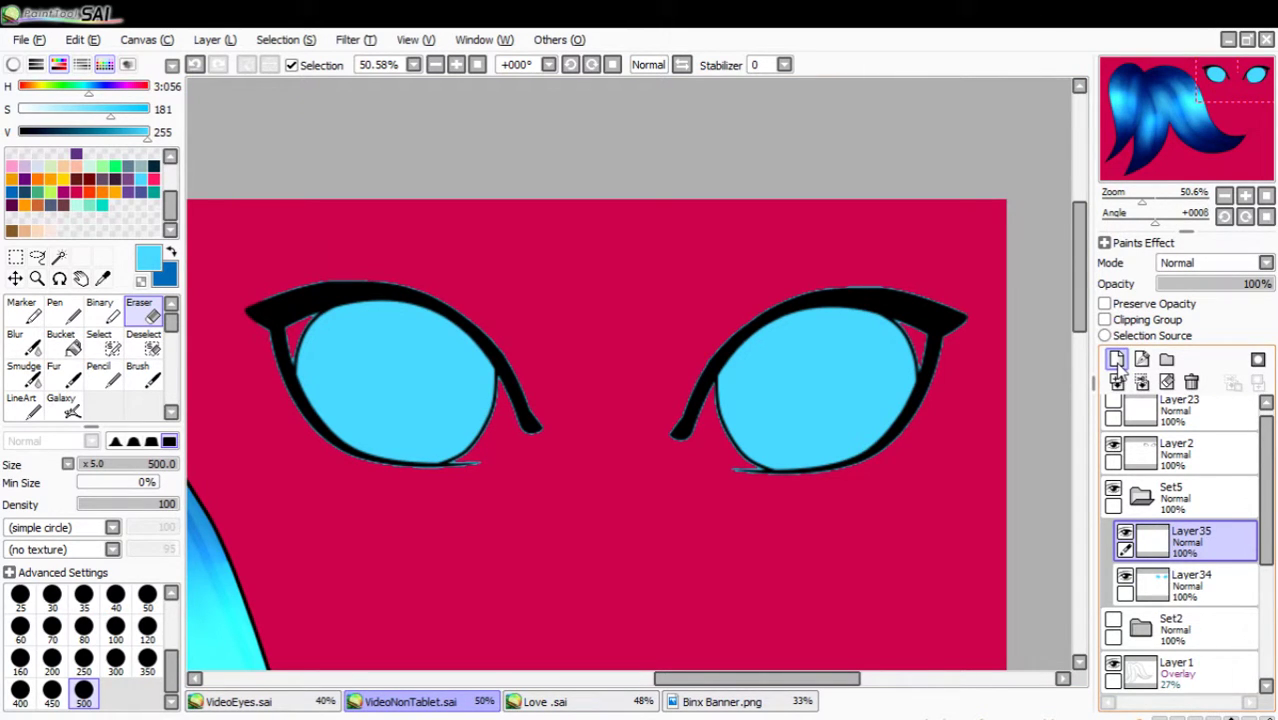
{"action": "left_click", "coordinate": [1128, 320]}
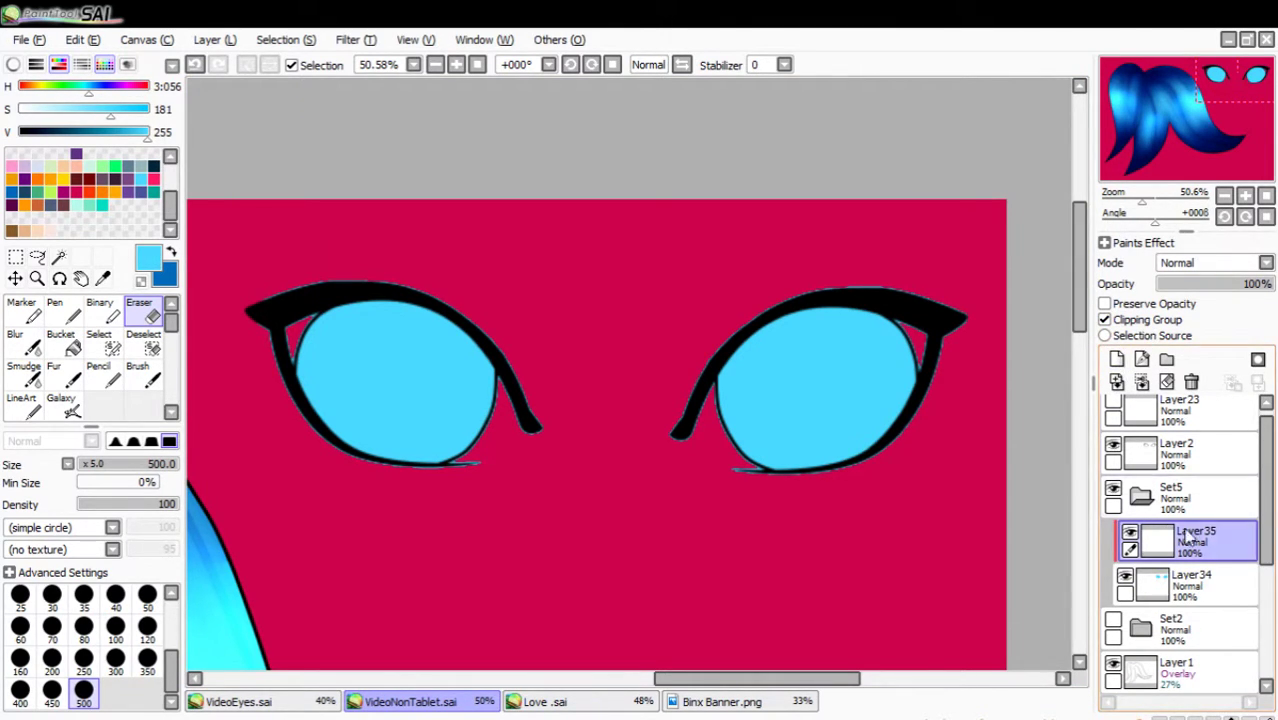
Erase the light blue fringe along the outer edges of both eyes' outlines on Layer34 with the Eraser at size 50.
{"action": "left_click", "coordinate": [1188, 580]}
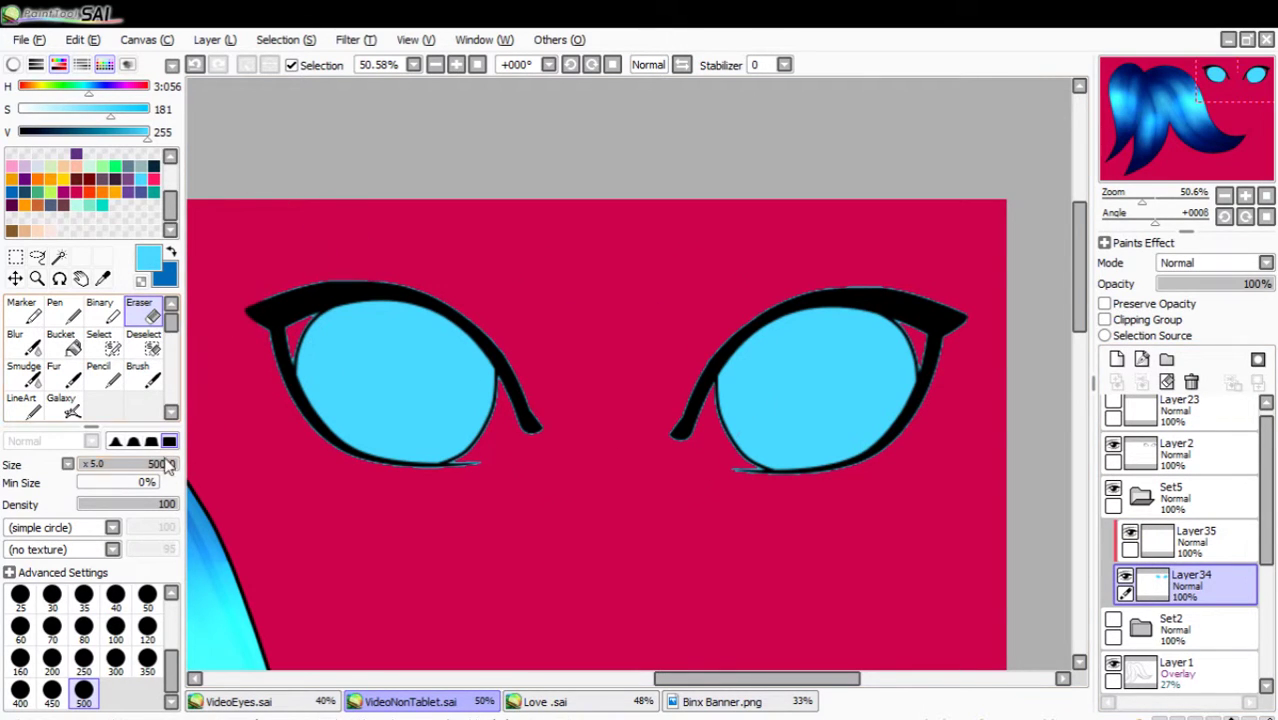
{"action": "left_click", "coordinate": [147, 597]}
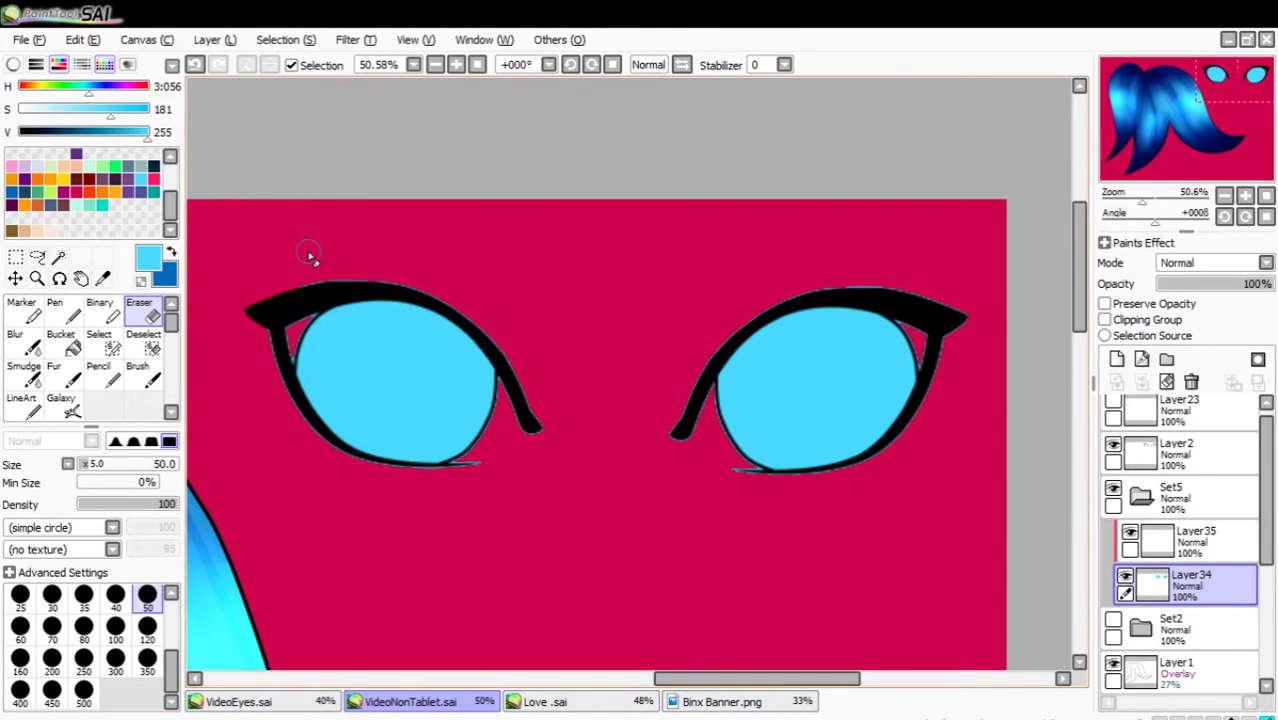
{"action": "left_click_drag", "start_coordinate": [305, 314], "coordinate": [281, 364]}
{"action": "key", "text": "ctrl+z"}
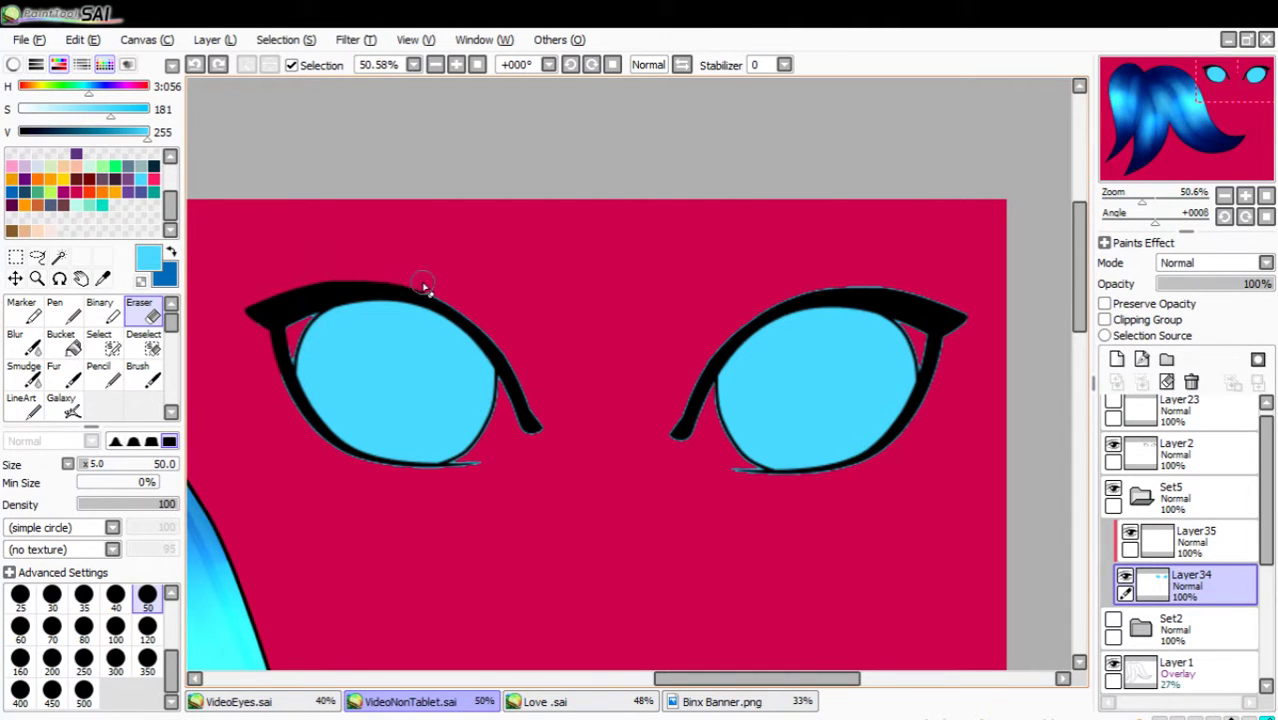
{"action": "left_click_drag", "start_coordinate": [419, 279], "coordinate": [520, 369]}
{"action": "key", "text": "ctrl+z"}
{"action": "key", "text": "ctrl+z"}
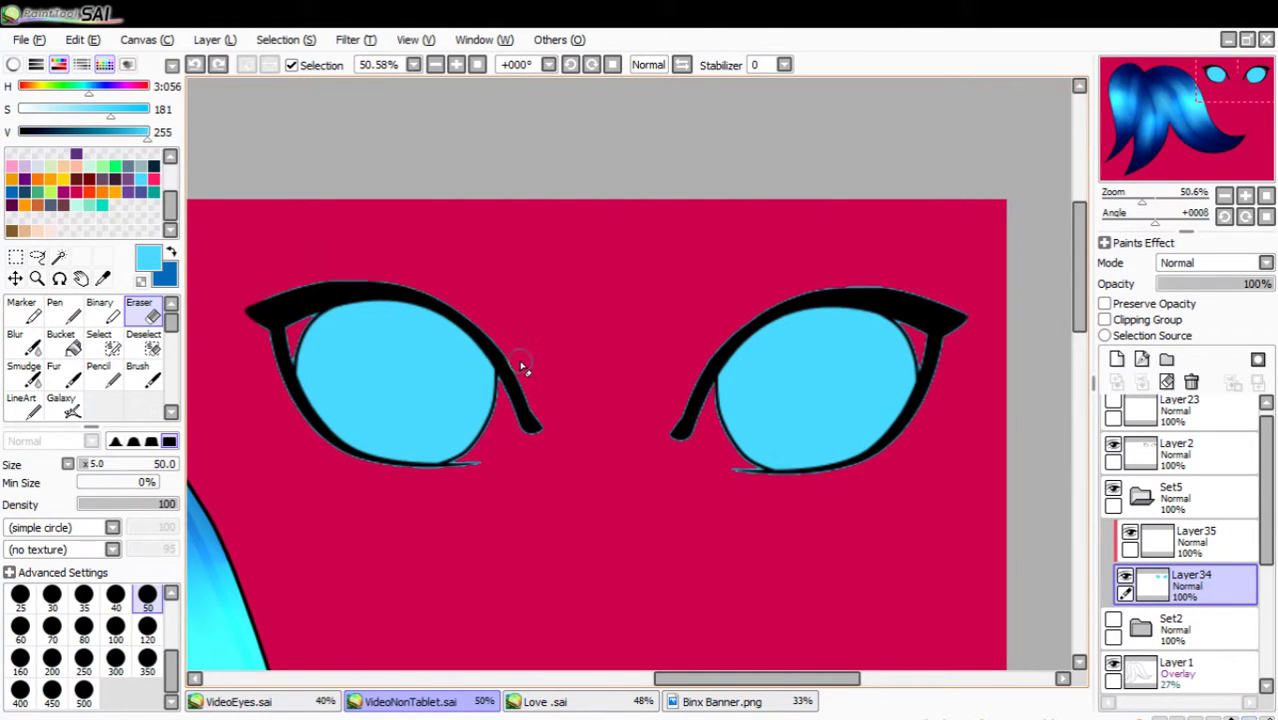
{"action": "left_click_drag", "start_coordinate": [533, 420], "coordinate": [523, 375]}
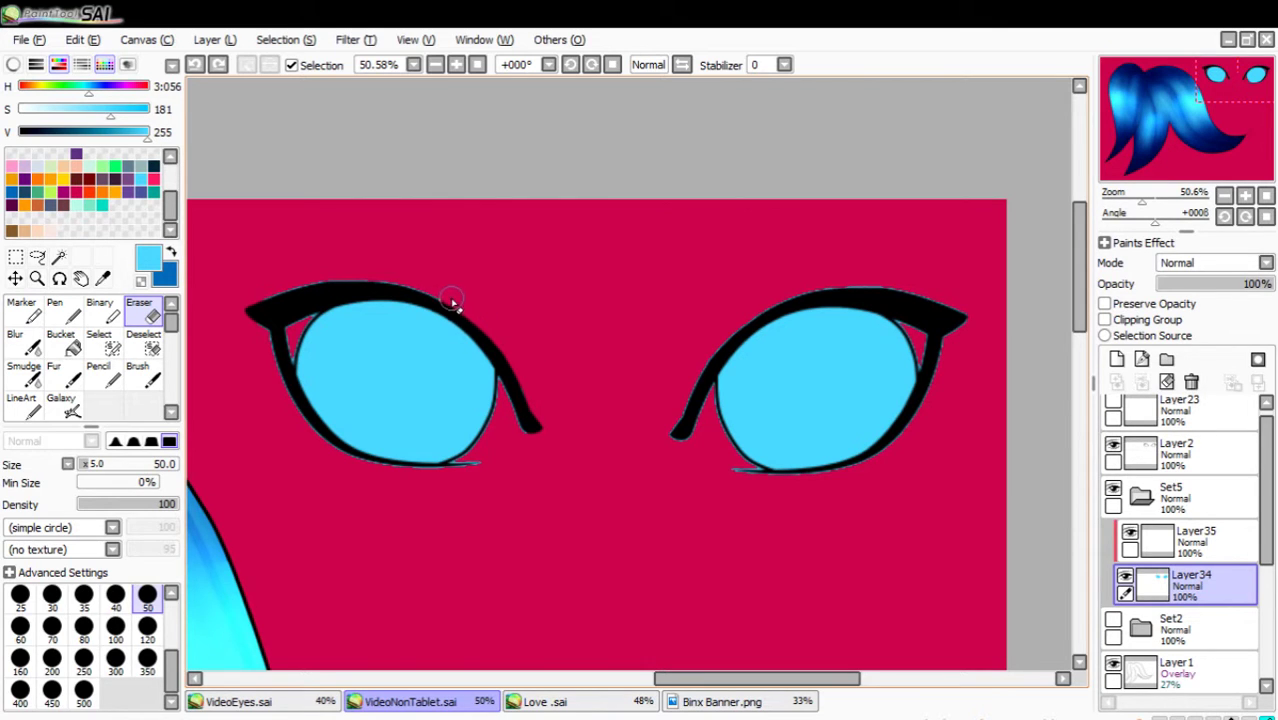
{"action": "mouse_move", "coordinate": [434, 291]}
{"action": "left_mouse_down"}
{"action": "mouse_move", "coordinate": [316, 285]}
{"action": "mouse_move", "coordinate": [265, 303]}
{"action": "mouse_move", "coordinate": [272, 289]}
{"action": "mouse_move", "coordinate": [286, 306]}
{"action": "mouse_move", "coordinate": [280, 356]}
{"action": "mouse_move", "coordinate": [310, 298]}
{"action": "mouse_move", "coordinate": [275, 335]}
{"action": "mouse_move", "coordinate": [279, 386]}
{"action": "mouse_move", "coordinate": [361, 468]}
{"action": "left_mouse_up"}
{"action": "mouse_move", "coordinate": [706, 376]}
{"action": "left_mouse_down"}
{"action": "mouse_move", "coordinate": [685, 449]}
{"action": "mouse_move", "coordinate": [676, 466]}
{"action": "mouse_move", "coordinate": [697, 379]}
{"action": "mouse_move", "coordinate": [663, 472]}
{"action": "mouse_move", "coordinate": [703, 359]}
{"action": "mouse_move", "coordinate": [759, 299]}
{"action": "mouse_move", "coordinate": [835, 280]}
{"action": "mouse_move", "coordinate": [920, 289]}
{"action": "mouse_move", "coordinate": [956, 320]}
{"action": "mouse_move", "coordinate": [908, 311]}
{"action": "mouse_move", "coordinate": [938, 366]}
{"action": "left_mouse_up"}
{"action": "key", "text": "ctrl+z"}
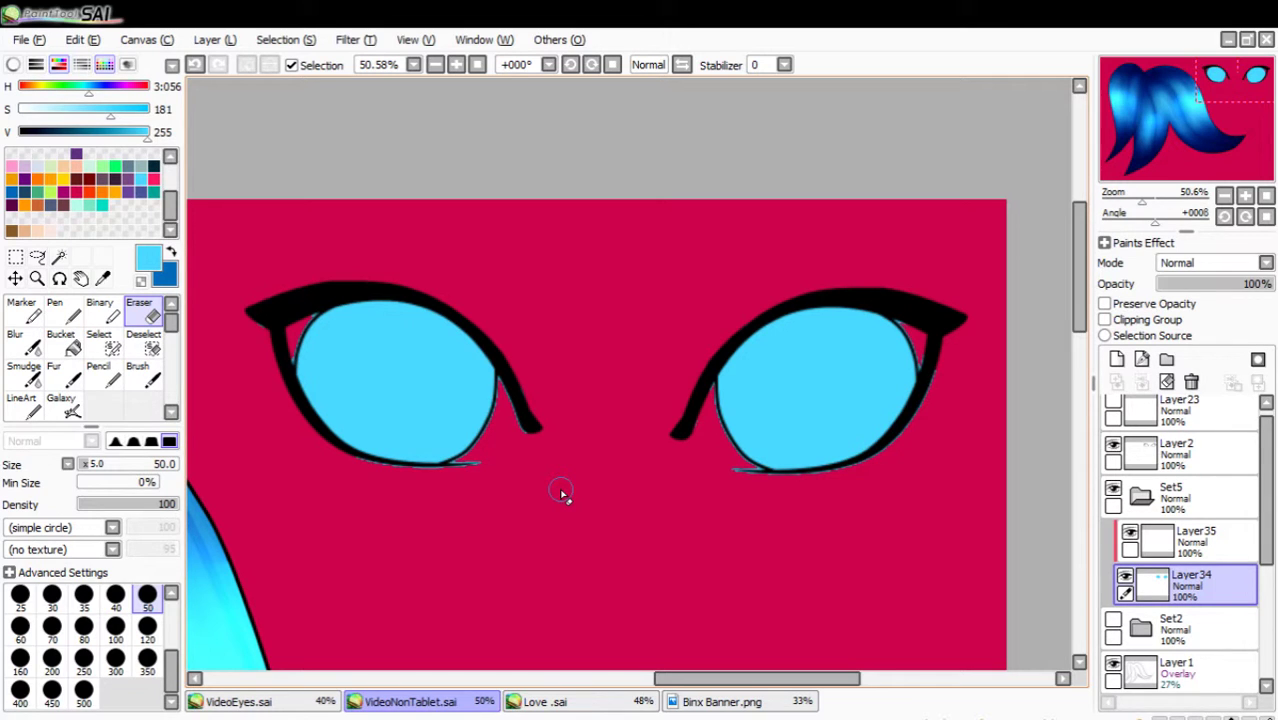
Set the blending mode of the clipped Layer35 to Multiply.
{"action": "left_click", "coordinate": [1192, 540]}
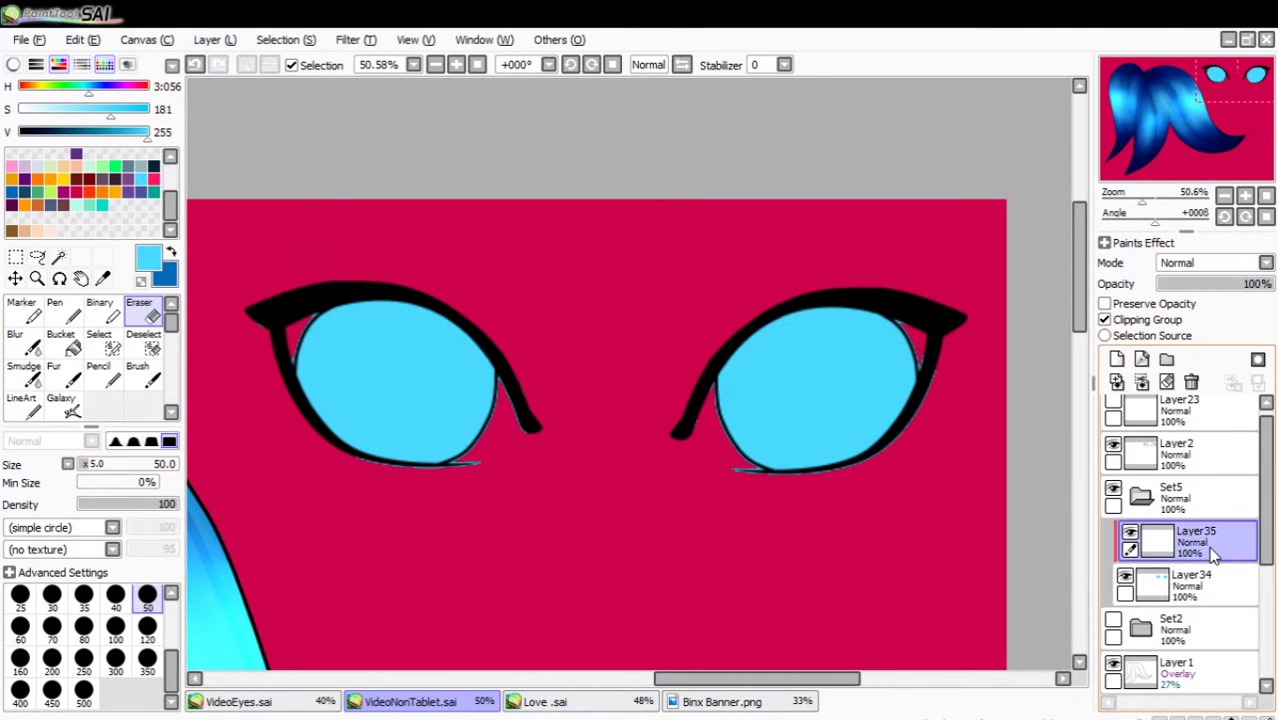
{"action": "left_click", "coordinate": [1148, 318]}
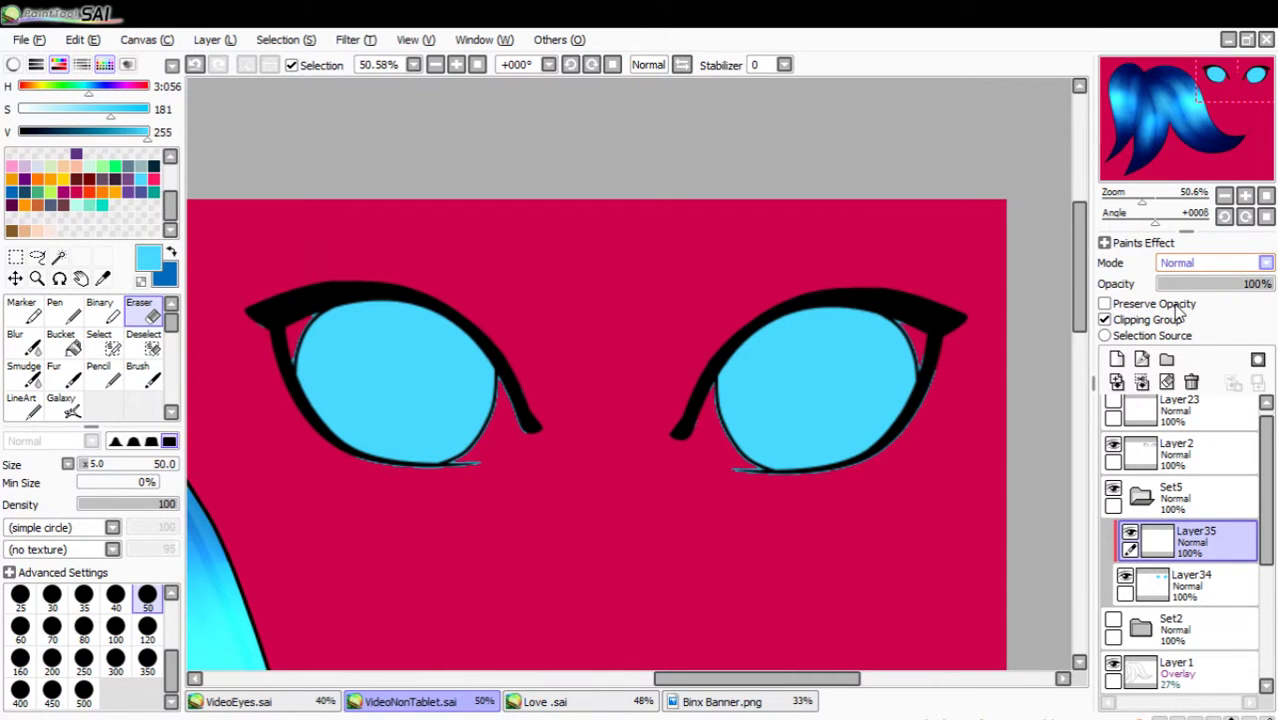
{"action": "left_click", "coordinate": [1178, 307]}
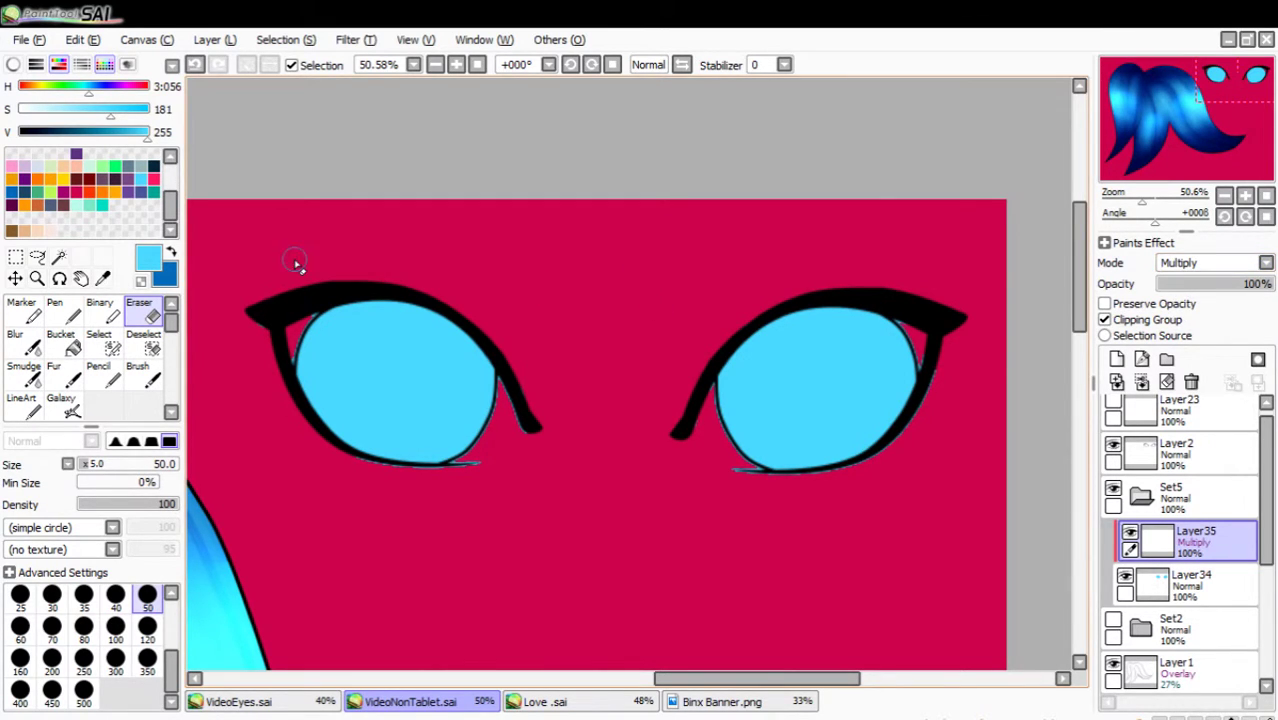
Paint a round light blue pupil in the centre of each eye on Layer35 with the Pencil at size 200.
{"action": "left_click", "coordinate": [100, 342]}
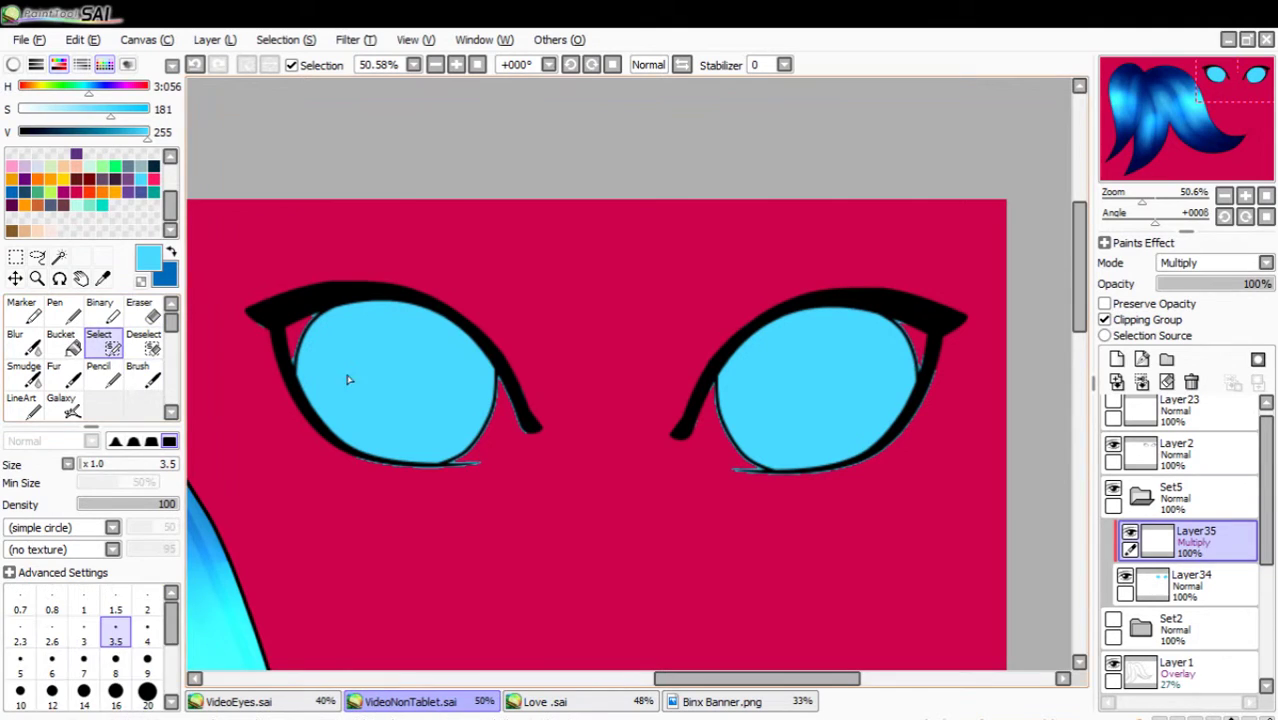
{"action": "left_click", "coordinate": [102, 387]}
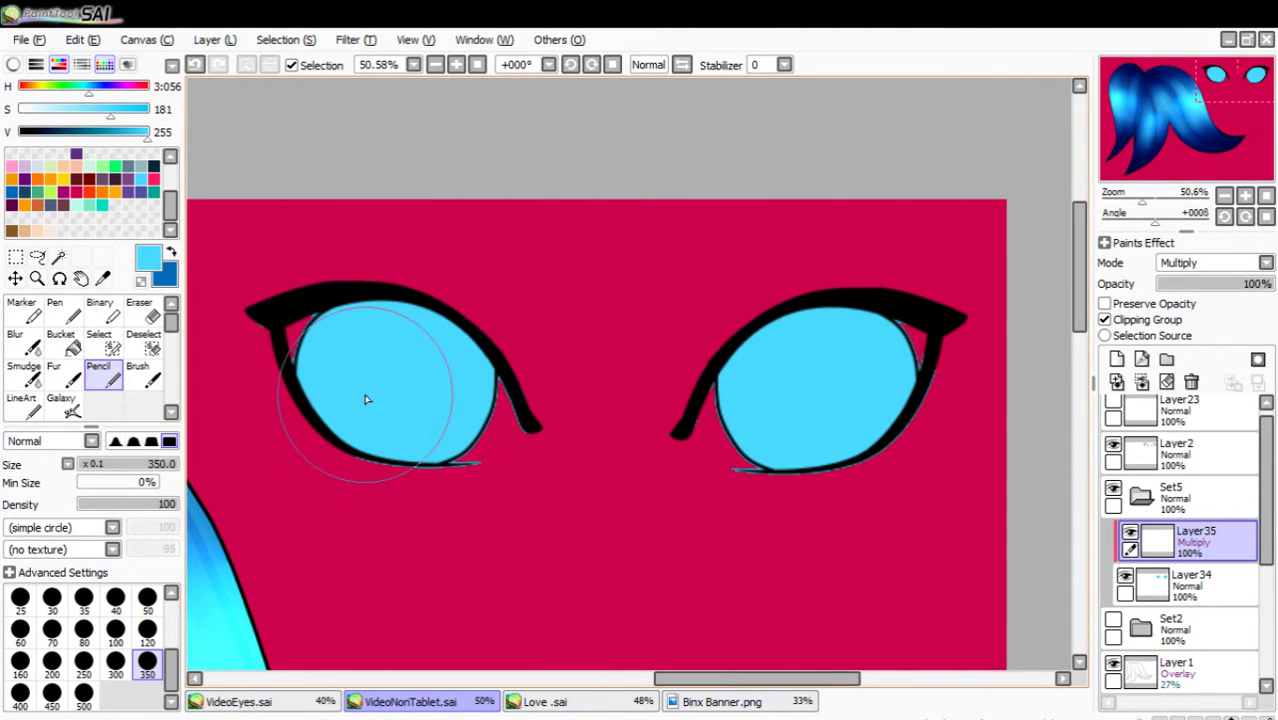
{"action": "left_click", "coordinate": [52, 662]}
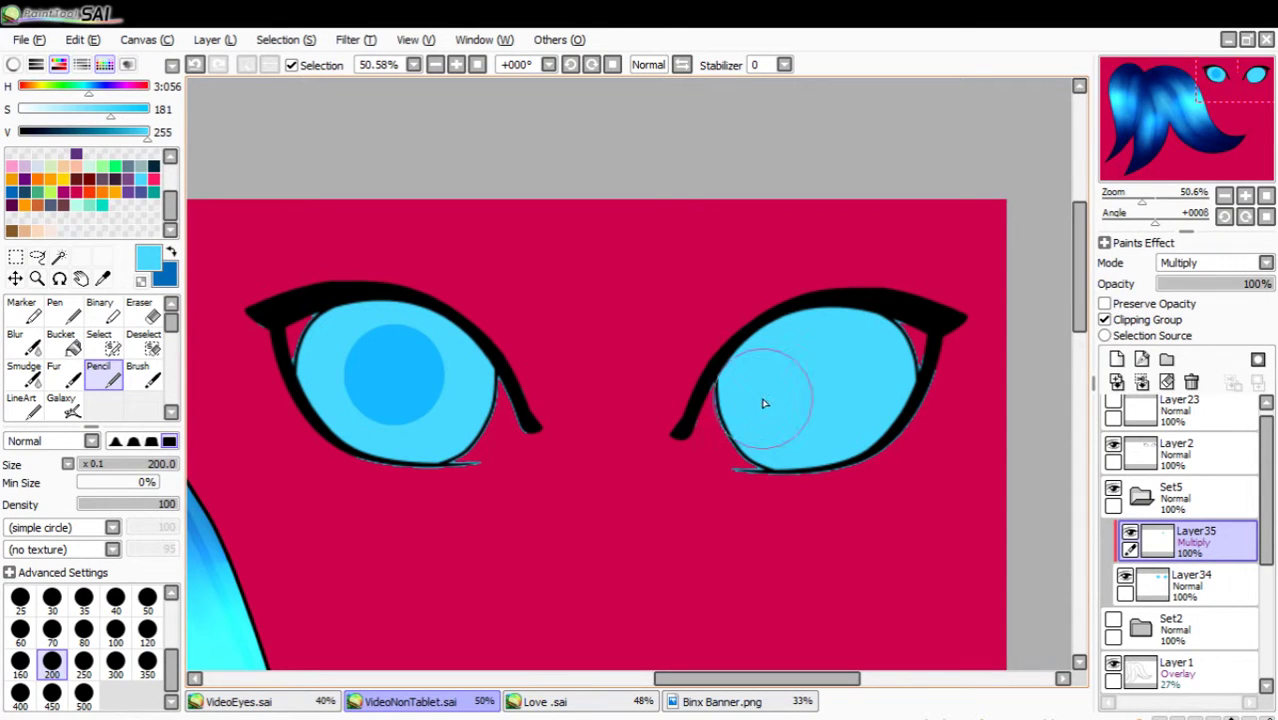
{"action": "left_click", "coordinate": [818, 389]}
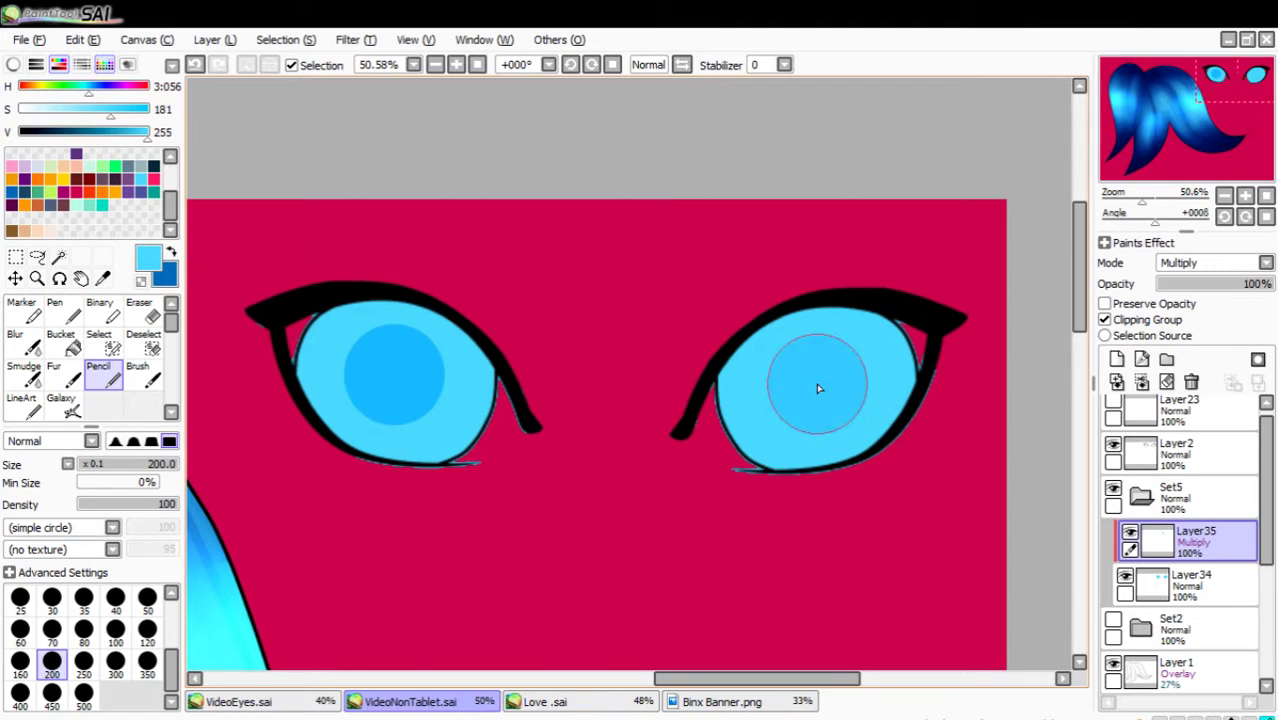
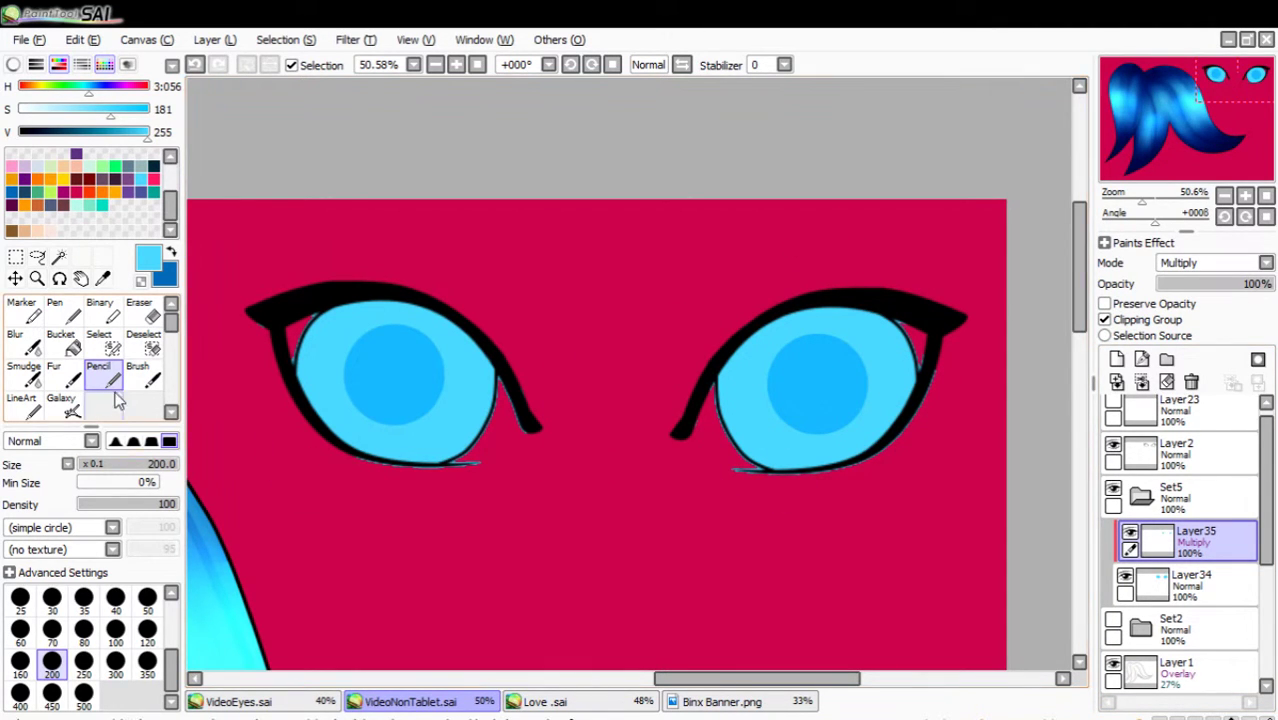
Shade the upper part of both irises in light blue on Layer35 with the soft Brush at size 160.
{"action": "left_click", "coordinate": [140, 372]}
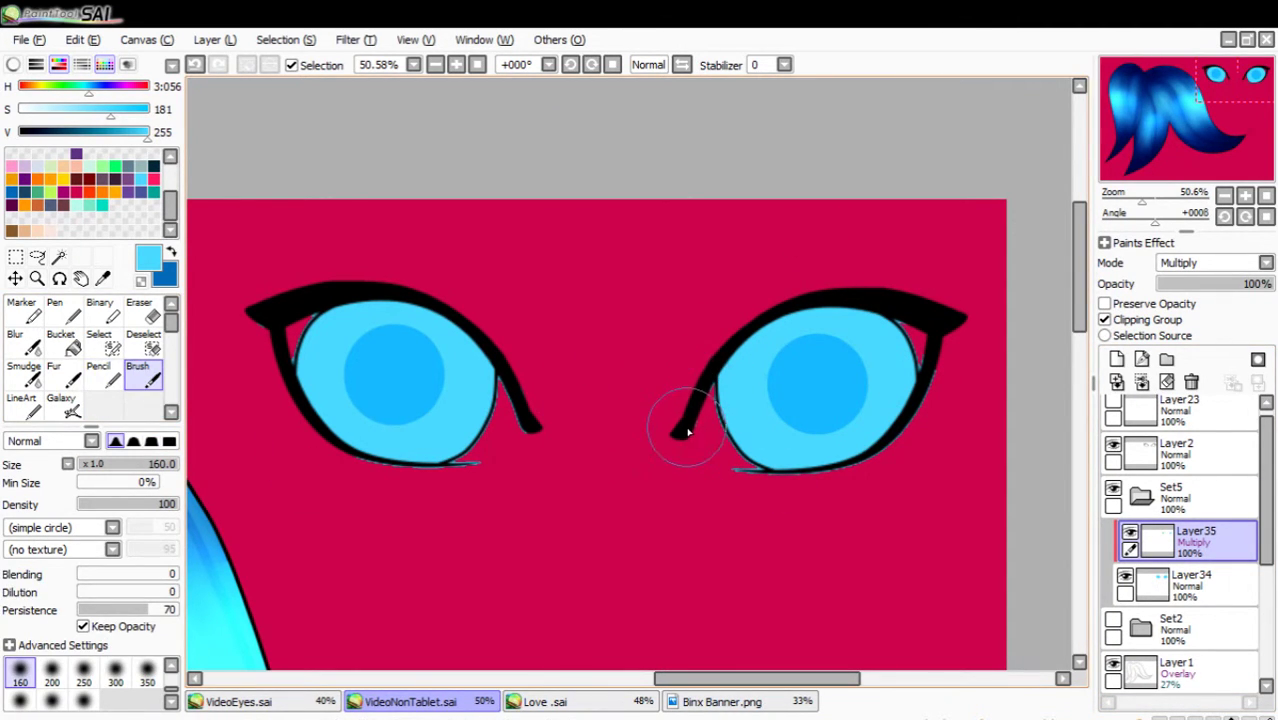
{"action": "mouse_move", "coordinate": [679, 428]}
{"action": "left_mouse_down"}
{"action": "mouse_move", "coordinate": [778, 329]}
{"action": "mouse_move", "coordinate": [864, 298]}
{"action": "mouse_move", "coordinate": [937, 297]}
{"action": "mouse_move", "coordinate": [841, 311]}
{"action": "mouse_move", "coordinate": [757, 355]}
{"action": "mouse_move", "coordinate": [685, 419]}
{"action": "left_mouse_up"}
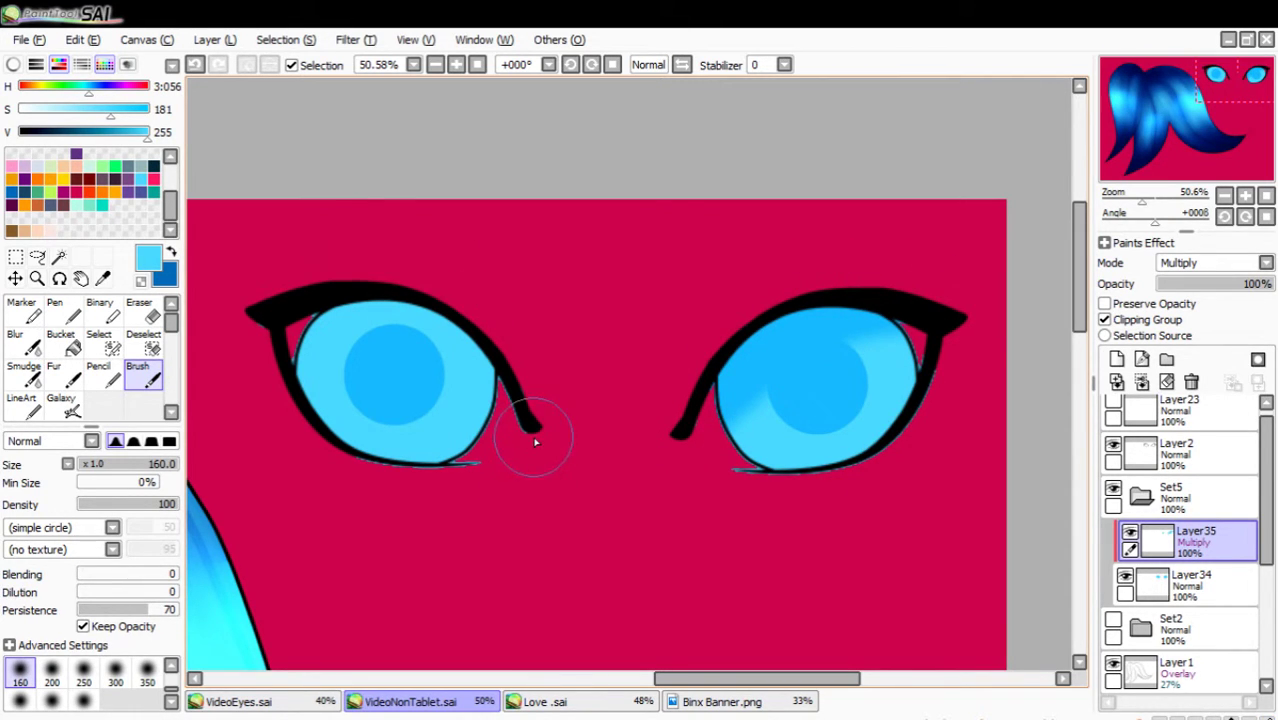
{"action": "left_click_drag", "start_coordinate": [531, 434], "coordinate": [395, 319]}
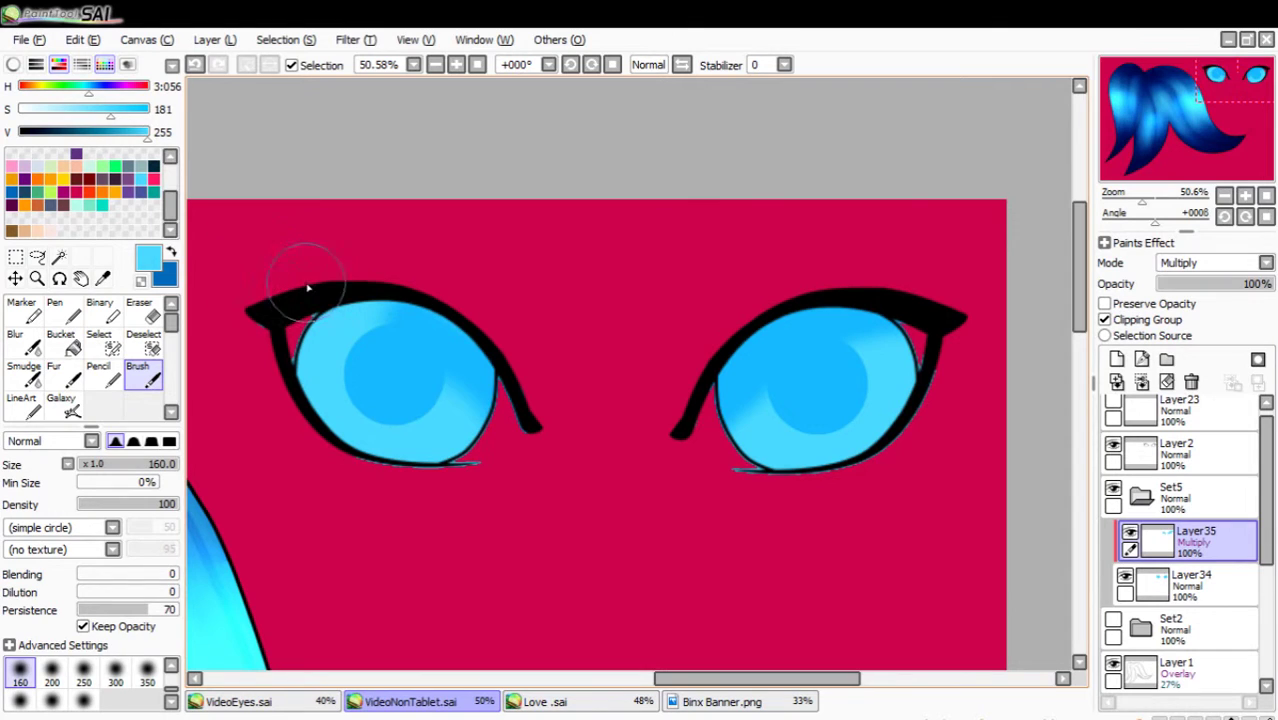
{"action": "key", "text": "ctrl+z"}
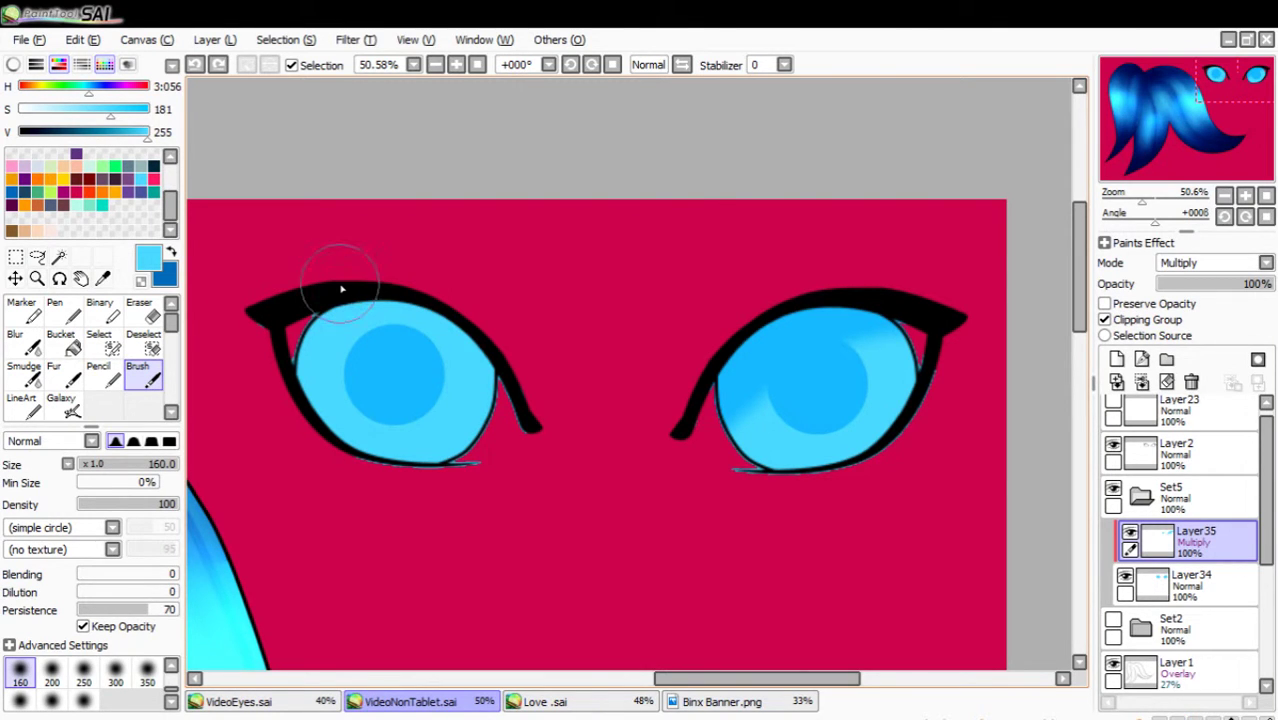
{"action": "mouse_move", "coordinate": [328, 294]}
{"action": "left_mouse_down"}
{"action": "mouse_move", "coordinate": [416, 311]}
{"action": "mouse_move", "coordinate": [484, 351]}
{"action": "mouse_move", "coordinate": [529, 440]}
{"action": "mouse_move", "coordinate": [433, 312]}
{"action": "mouse_move", "coordinate": [333, 284]}
{"action": "mouse_move", "coordinate": [508, 397]}
{"action": "left_mouse_up"}
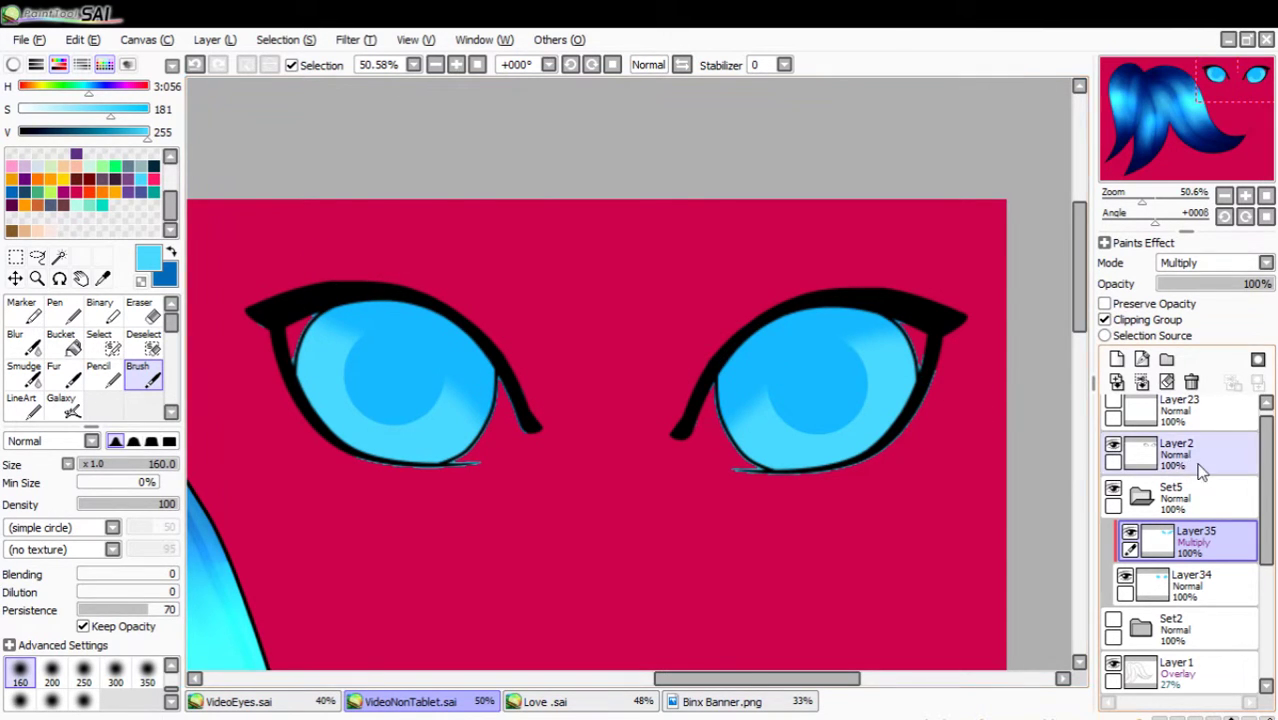
Add a clipped Multiply layer above Layer35, and ready the Brush with the darker blue at size 250.
{"action": "left_click", "coordinate": [1117, 359]}
{"action": "left_click", "coordinate": [1120, 322]}
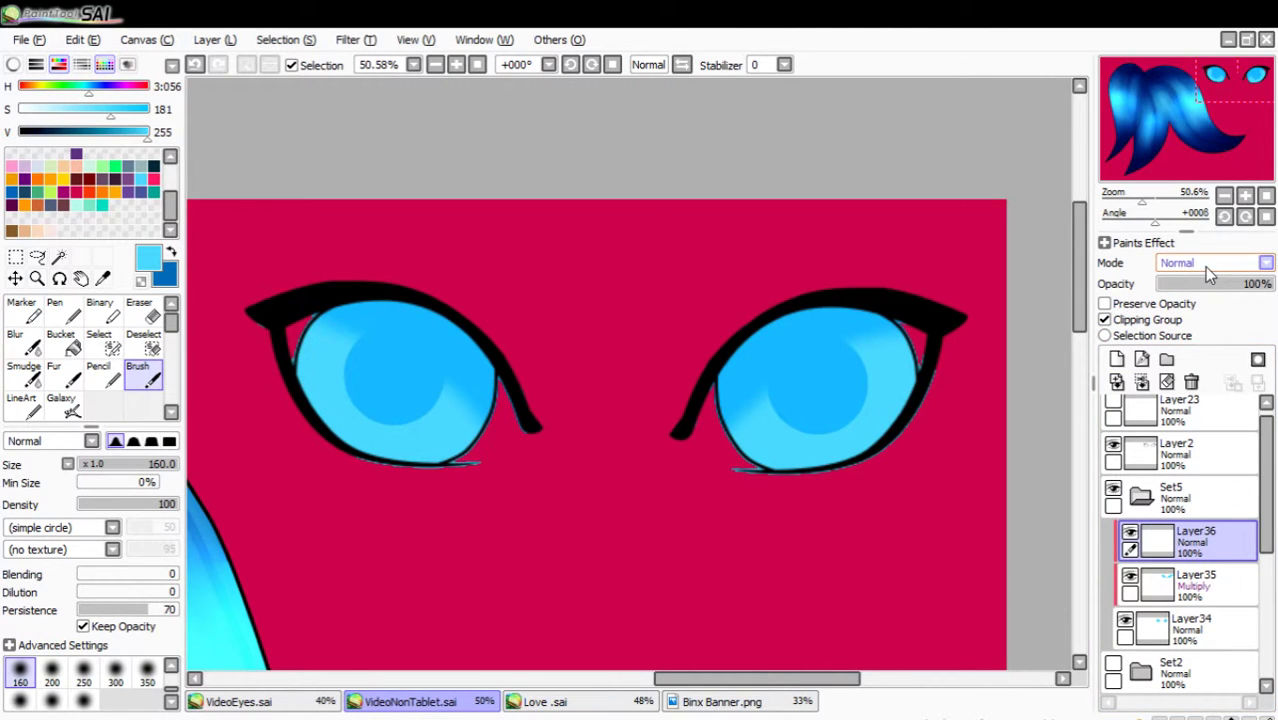
{"action": "left_click", "coordinate": [1203, 294]}
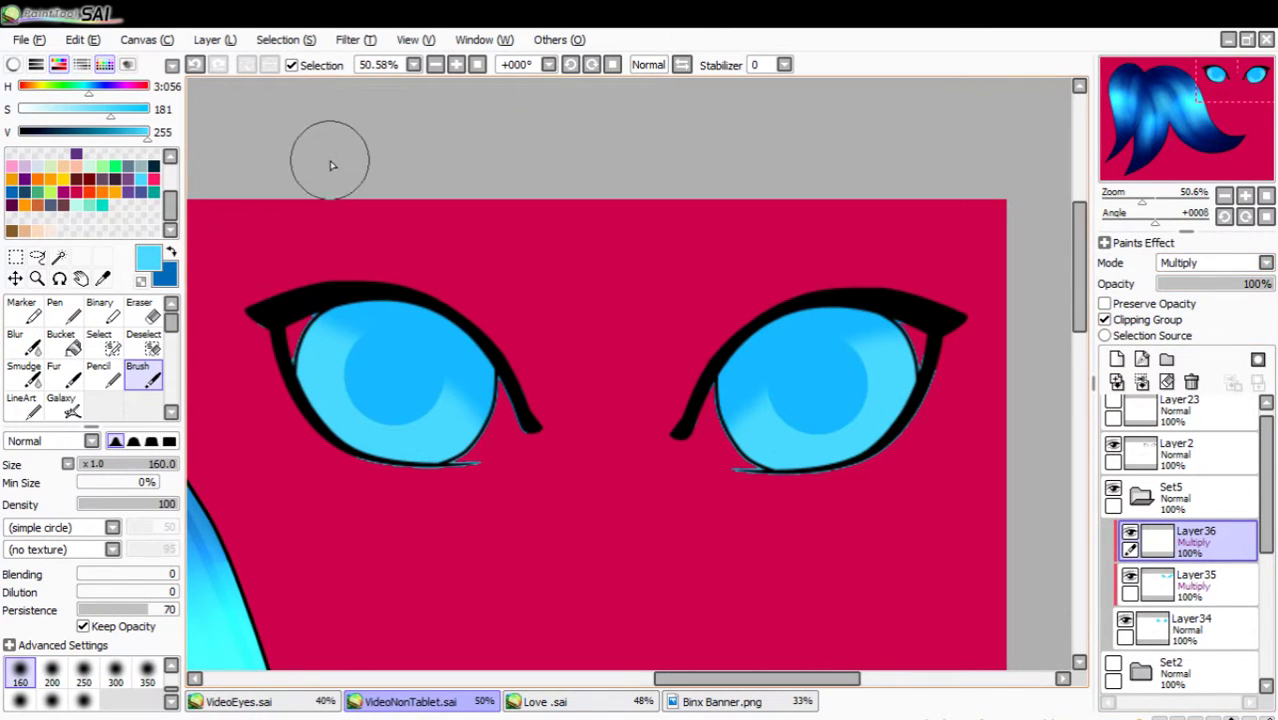
{"action": "left_click", "coordinate": [170, 254]}
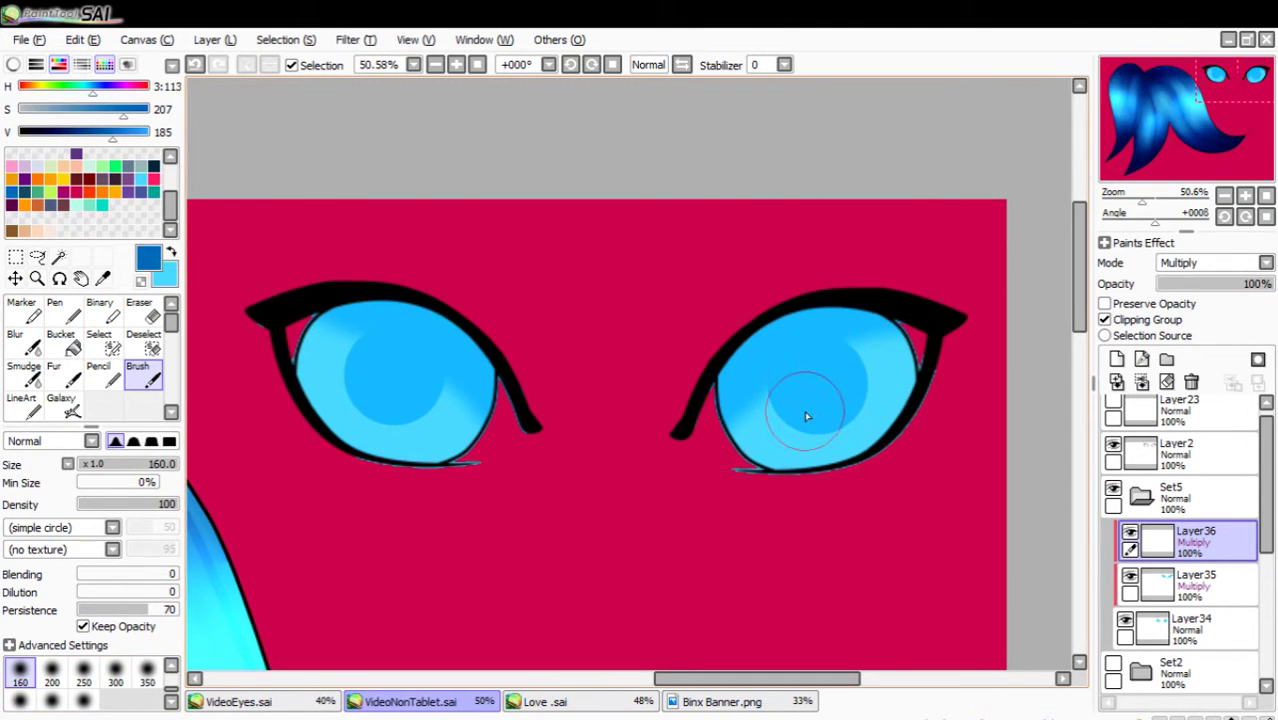
{"action": "left_click", "coordinate": [86, 676]}
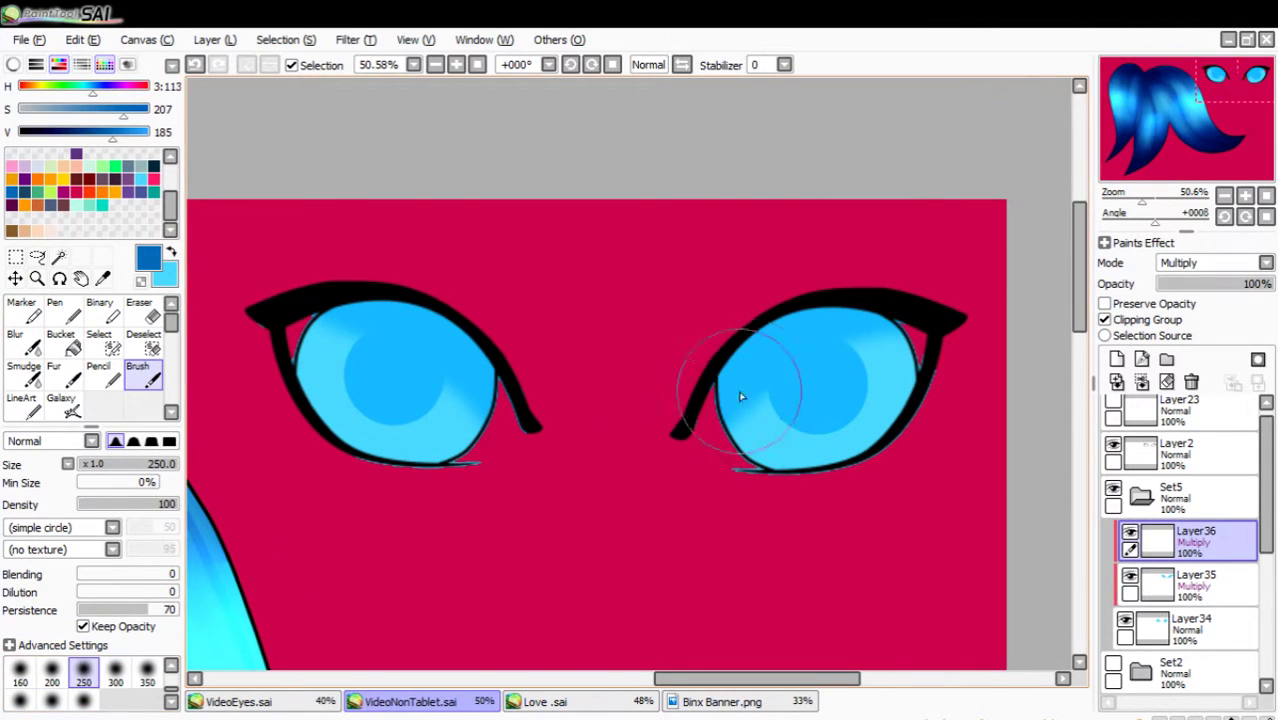
Try darker blue shading strokes across the upper part of both irises on Layer36, and undo them.
{"action": "mouse_move", "coordinate": [706, 440]}
{"action": "left_mouse_down"}
{"action": "mouse_move", "coordinate": [759, 397]}
{"action": "mouse_move", "coordinate": [986, 288]}
{"action": "mouse_move", "coordinate": [848, 325]}
{"action": "mouse_move", "coordinate": [680, 413]}
{"action": "left_mouse_up"}
{"action": "key", "text": "ctrl+z"}
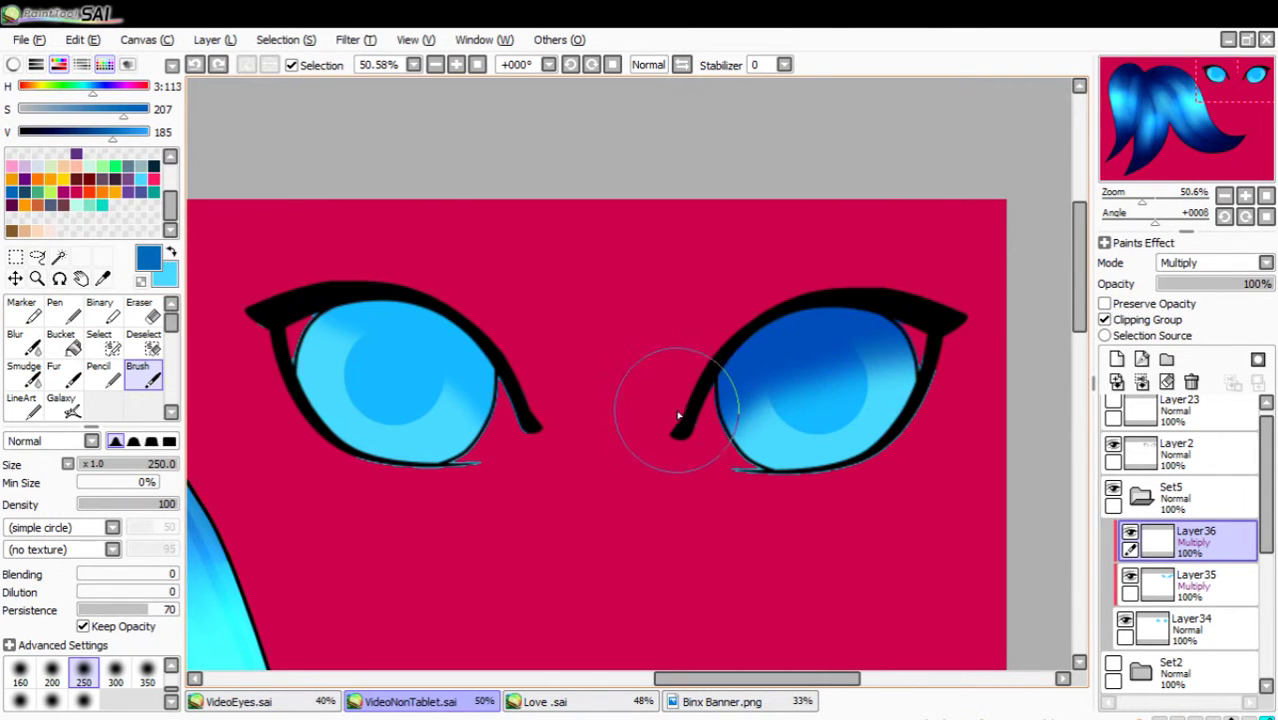
{"action": "key", "text": "ctrl+z"}
{"action": "mouse_move", "coordinate": [914, 319]}
{"action": "left_mouse_down"}
{"action": "mouse_move", "coordinate": [830, 345]}
{"action": "mouse_move", "coordinate": [690, 434]}
{"action": "left_mouse_up"}
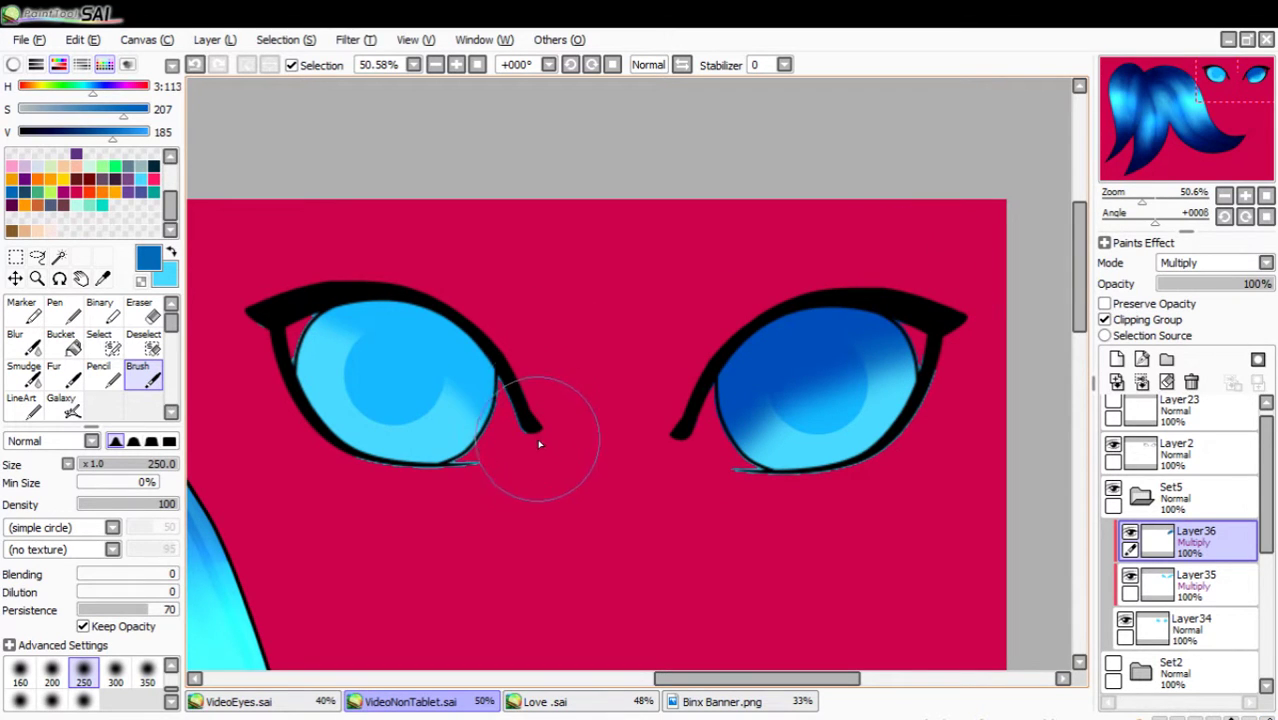
{"action": "mouse_move", "coordinate": [522, 430]}
{"action": "left_mouse_down"}
{"action": "mouse_move", "coordinate": [352, 336]}
{"action": "mouse_move", "coordinate": [267, 317]}
{"action": "mouse_move", "coordinate": [341, 322]}
{"action": "mouse_move", "coordinate": [430, 357]}
{"action": "mouse_move", "coordinate": [510, 482]}
{"action": "left_mouse_up"}
{"action": "key", "text": "ctrl+z"}
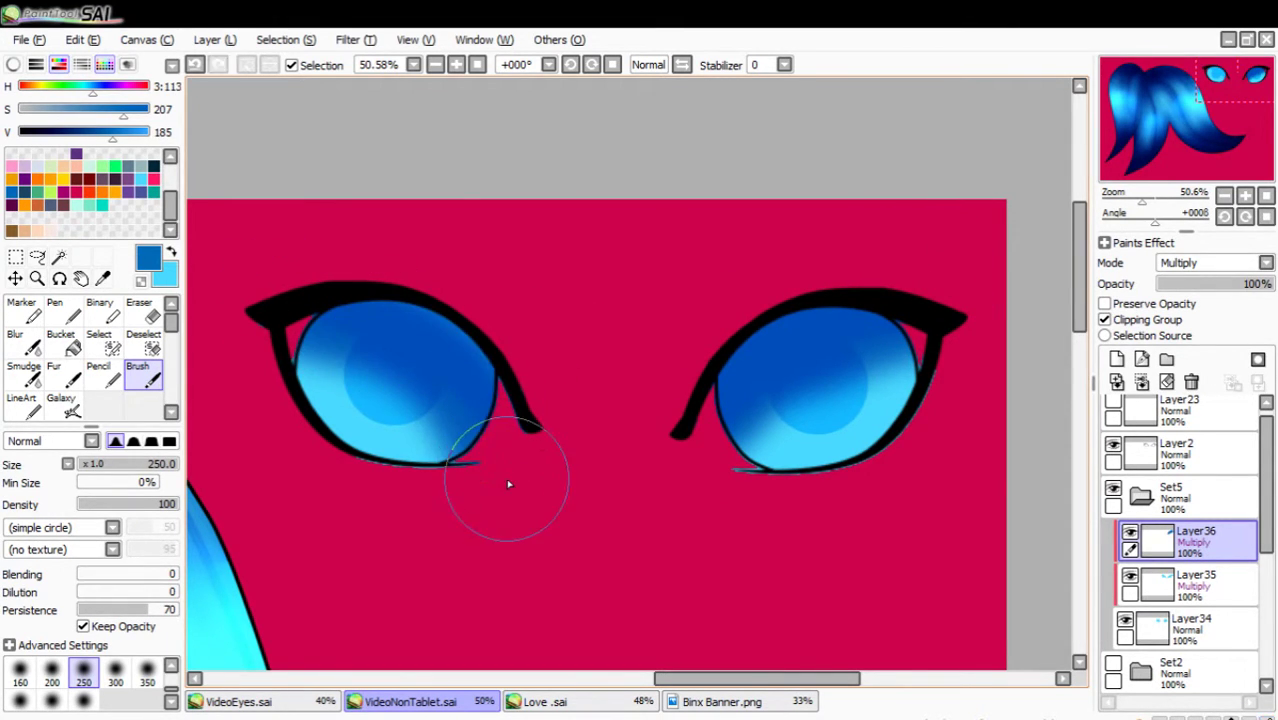
{"action": "key", "text": "ctrl+z"}
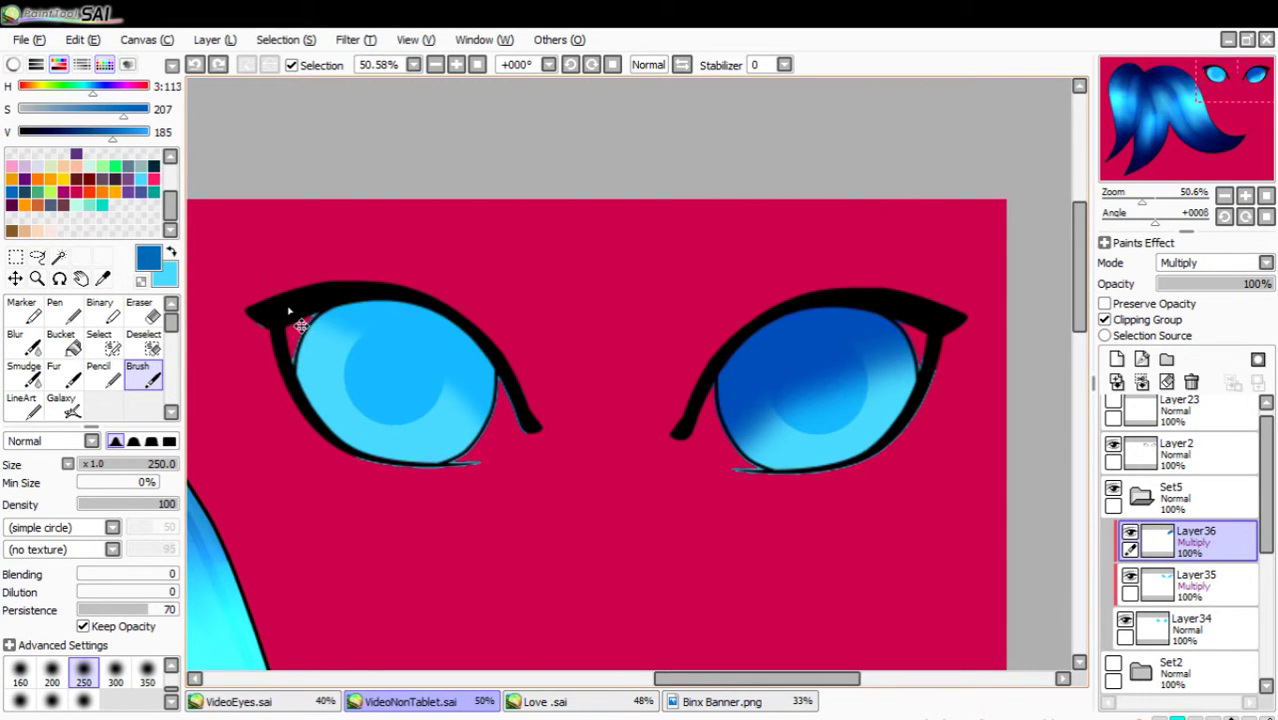
{"action": "mouse_move", "coordinate": [287, 307]}
{"action": "left_mouse_down"}
{"action": "mouse_move", "coordinate": [359, 307]}
{"action": "mouse_move", "coordinate": [419, 343]}
{"action": "mouse_move", "coordinate": [500, 455]}
{"action": "left_mouse_up"}
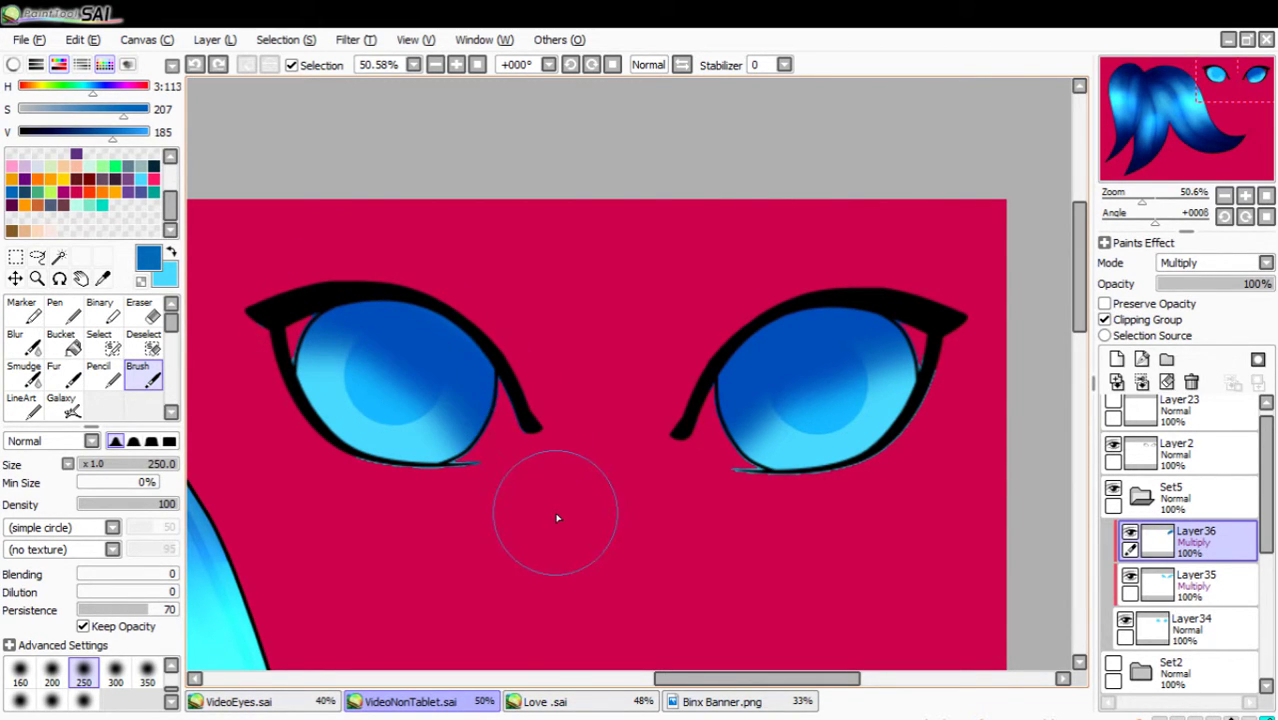
{"action": "key", "text": "ctrl+z"}
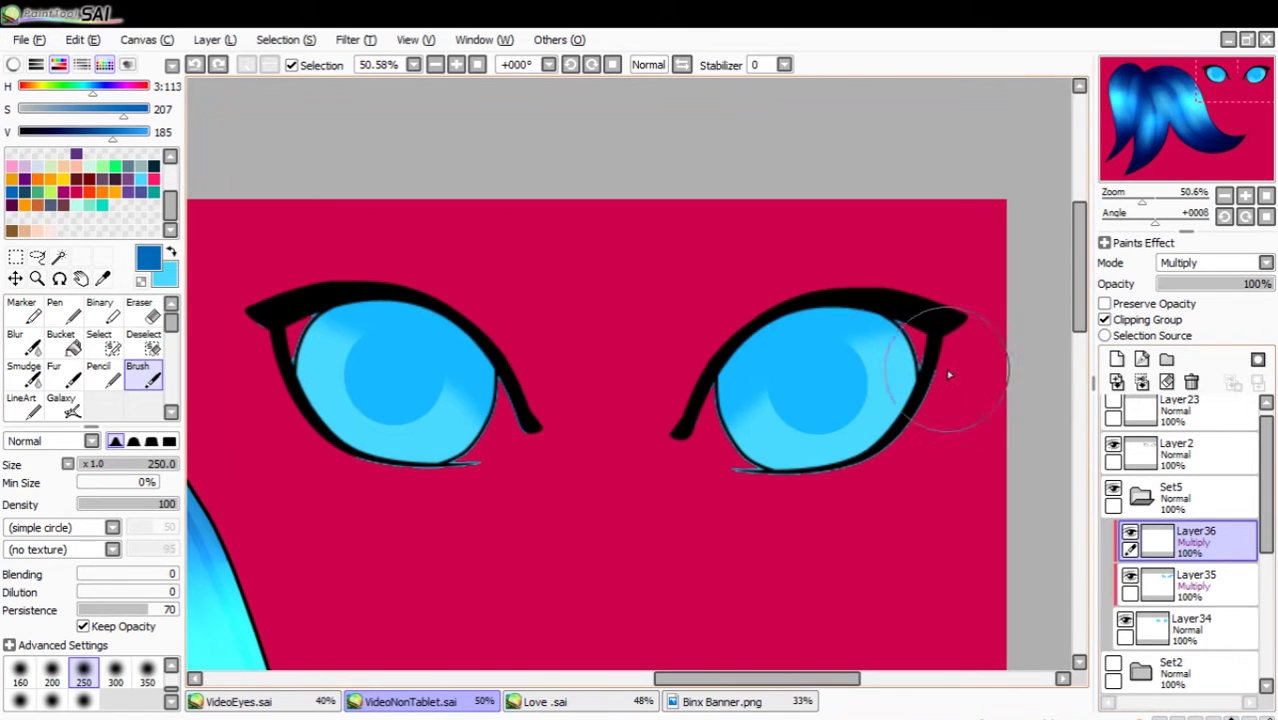
Shade the upper part of both irises in darker blue on Layer36 with the Brush at size 250, redoing the left eye's strokes.
{"action": "mouse_move", "coordinate": [693, 434]}
{"action": "left_mouse_down"}
{"action": "mouse_move", "coordinate": [737, 378]}
{"action": "mouse_move", "coordinate": [834, 330]}
{"action": "mouse_move", "coordinate": [970, 322]}
{"action": "left_mouse_up"}
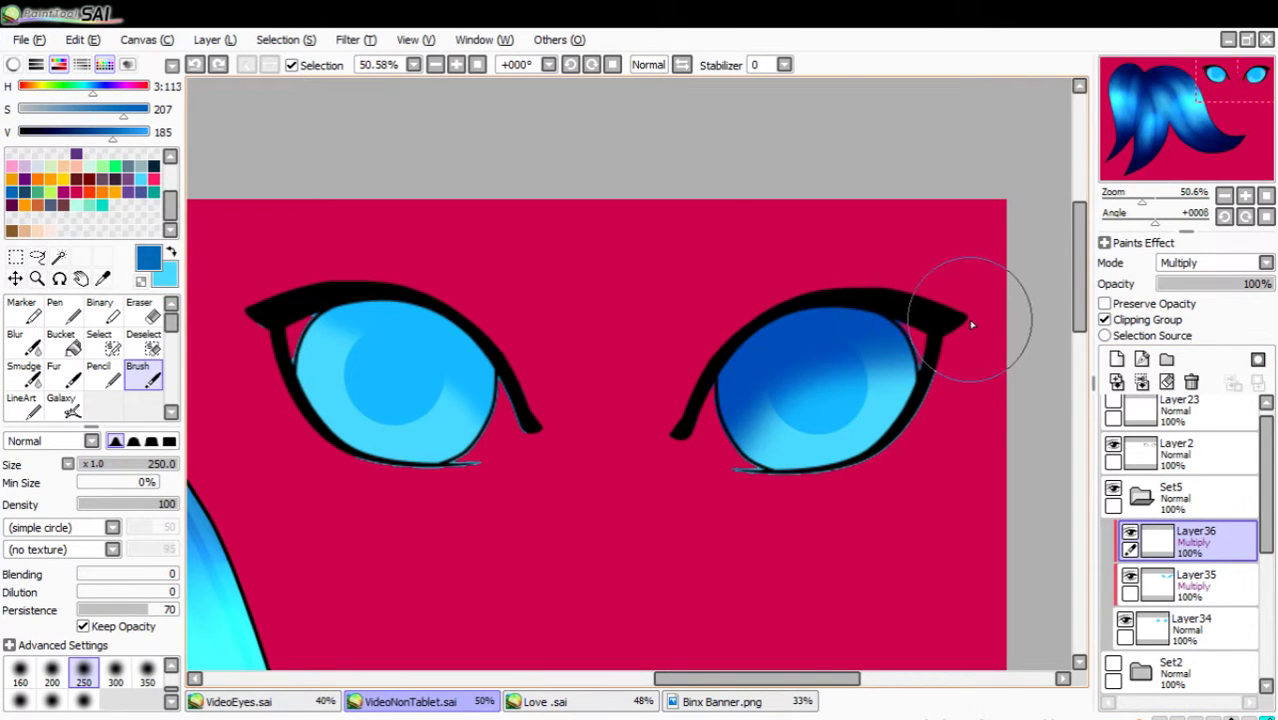
{"action": "mouse_move", "coordinate": [508, 394]}
{"action": "left_mouse_down"}
{"action": "mouse_move", "coordinate": [371, 281]}
{"action": "mouse_move", "coordinate": [274, 267]}
{"action": "mouse_move", "coordinate": [435, 318]}
{"action": "mouse_move", "coordinate": [489, 362]}
{"action": "mouse_move", "coordinate": [508, 428]}
{"action": "left_mouse_up"}
{"action": "key", "text": "ctrl+z"}
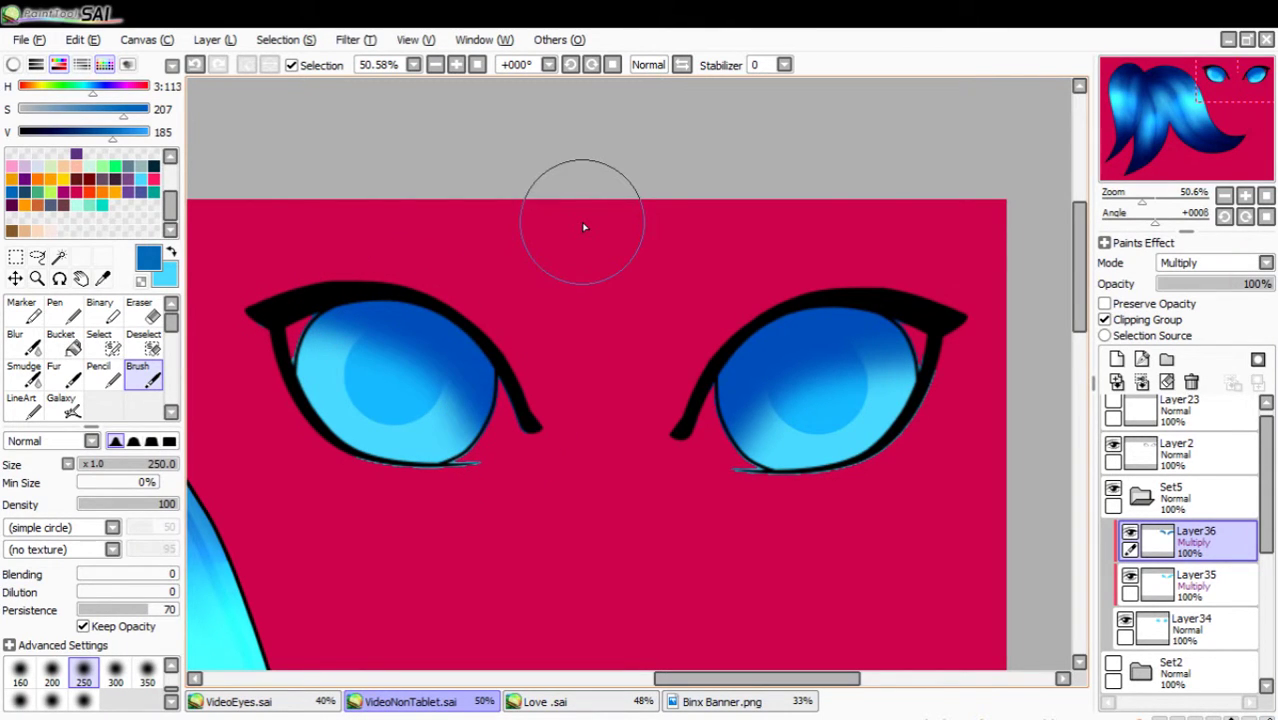
{"action": "key", "text": "ctrl+z"}
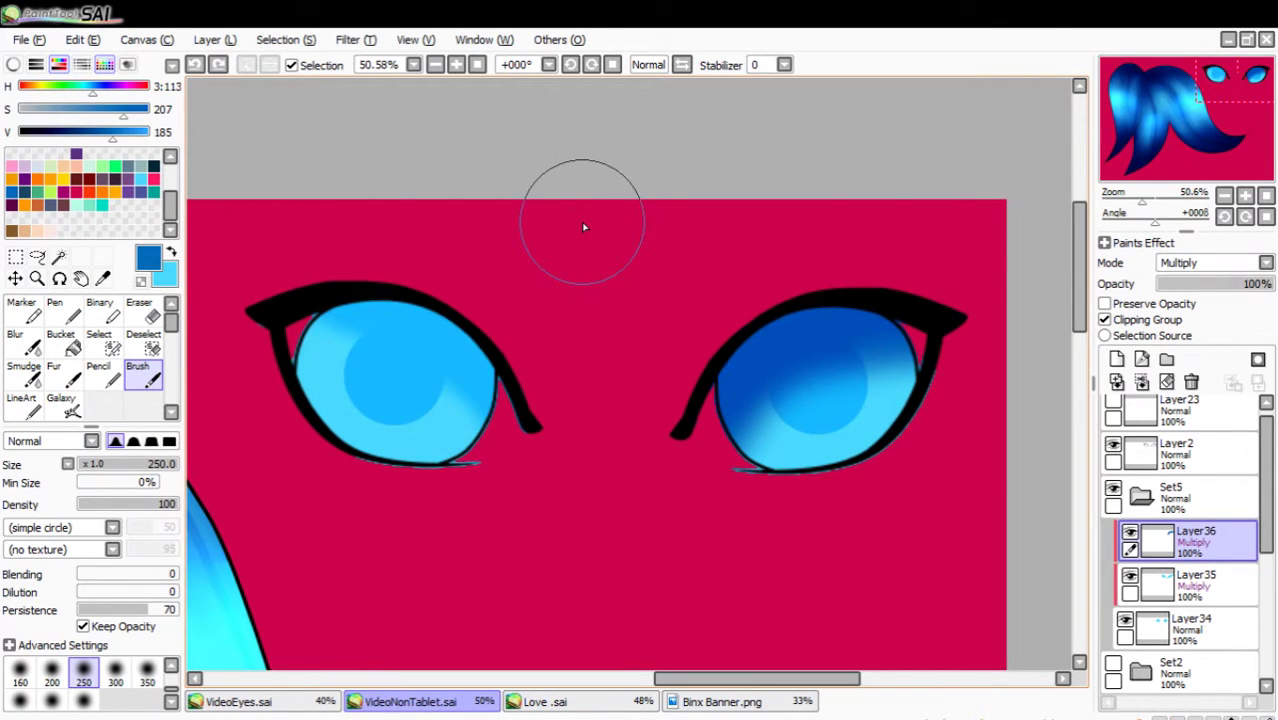
{"action": "mouse_move", "coordinate": [519, 439]}
{"action": "left_mouse_down"}
{"action": "mouse_move", "coordinate": [446, 321]}
{"action": "mouse_move", "coordinate": [346, 282]}
{"action": "mouse_move", "coordinate": [343, 321]}
{"action": "mouse_move", "coordinate": [418, 352]}
{"action": "mouse_move", "coordinate": [512, 447]}
{"action": "left_mouse_up"}
{"action": "key", "text": "ctrl+z"}
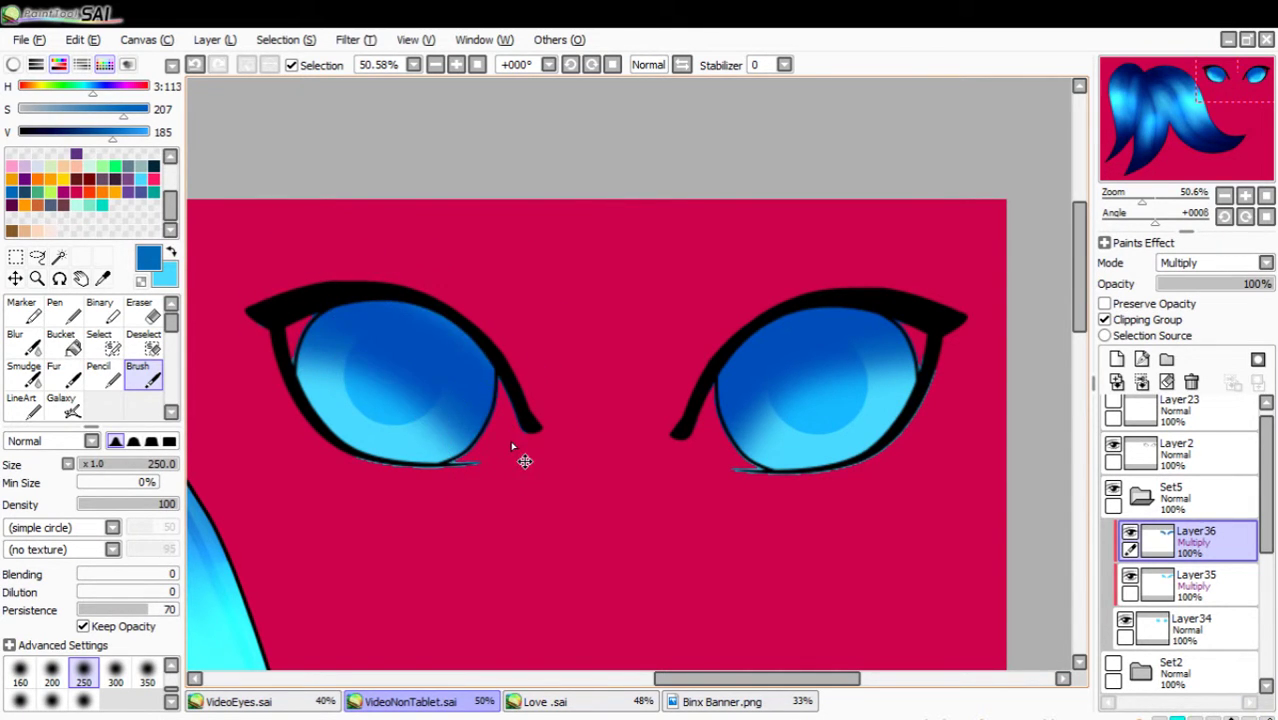
{"action": "key", "text": "ctrl+z"}
{"action": "mouse_move", "coordinate": [290, 290]}
{"action": "left_mouse_down"}
{"action": "mouse_move", "coordinate": [399, 317]}
{"action": "mouse_move", "coordinate": [466, 371]}
{"action": "mouse_move", "coordinate": [513, 446]}
{"action": "mouse_move", "coordinate": [628, 505]}
{"action": "left_mouse_up"}
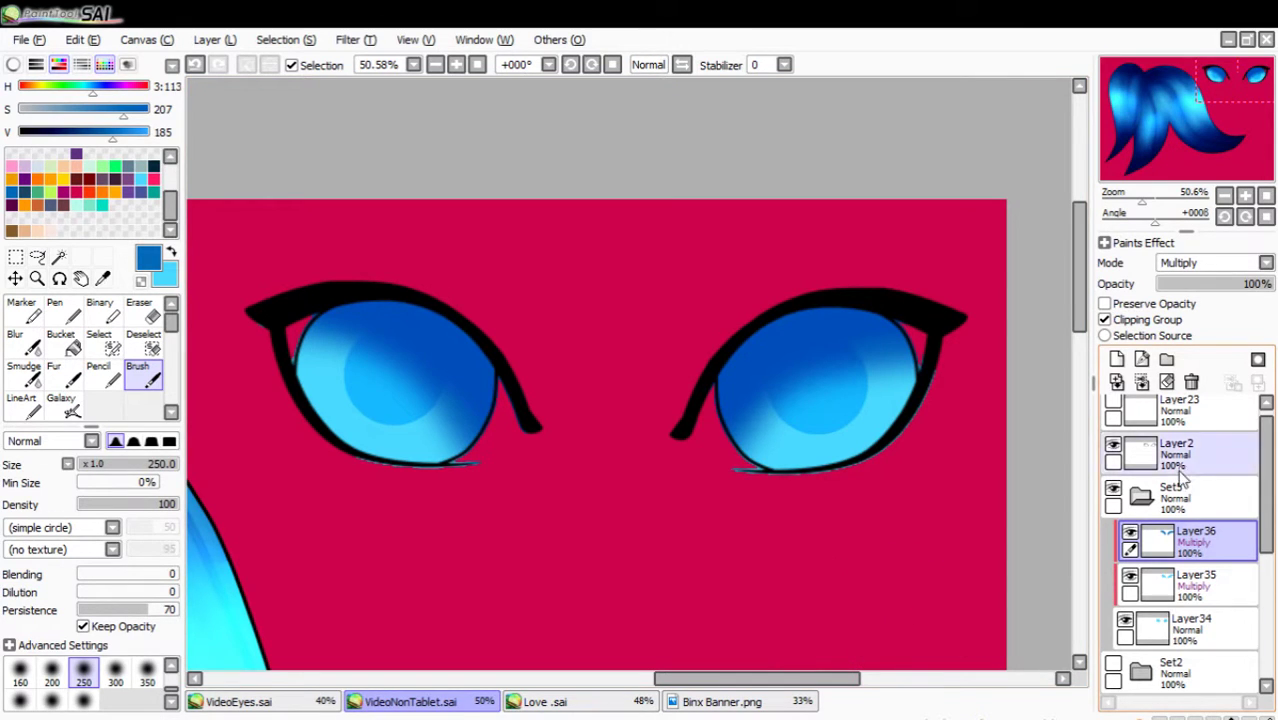
Add a clipped Screen layer above Layer36, and ready the Brush with the light blue at size 80.
{"action": "left_click", "coordinate": [1117, 358]}
{"action": "left_click", "coordinate": [1106, 320]}
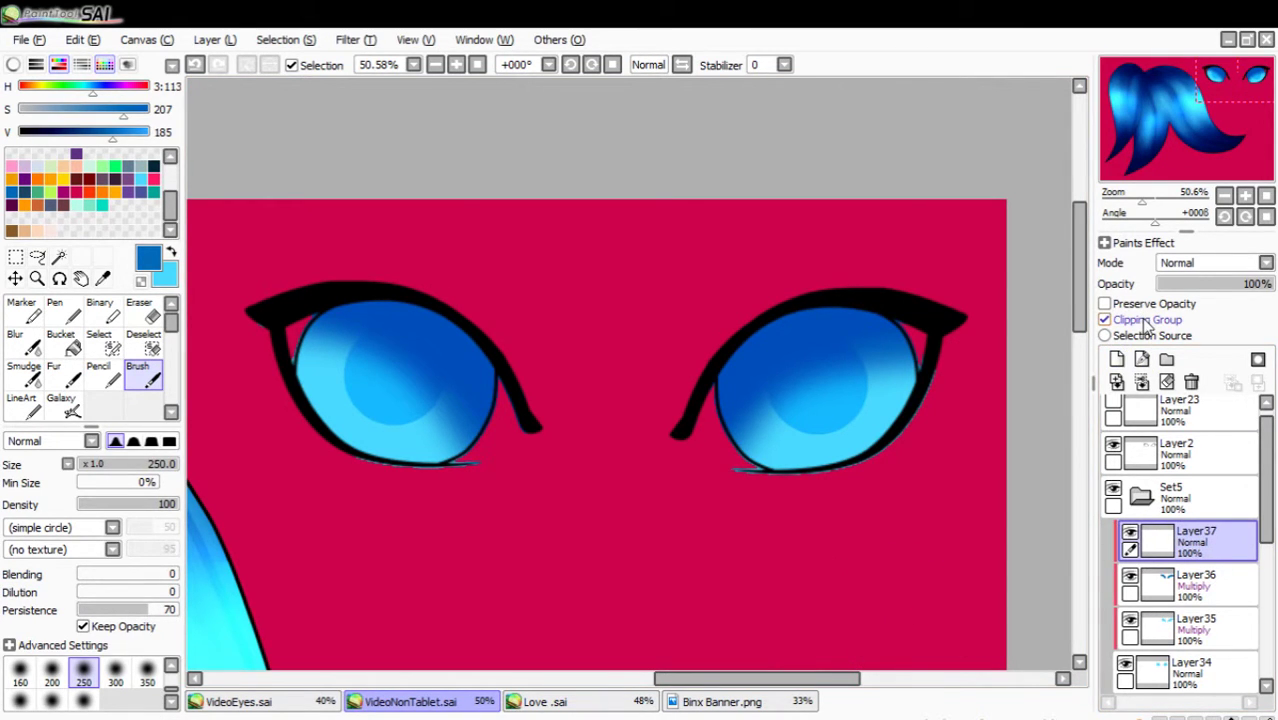
{"action": "left_click", "coordinate": [1194, 308]}
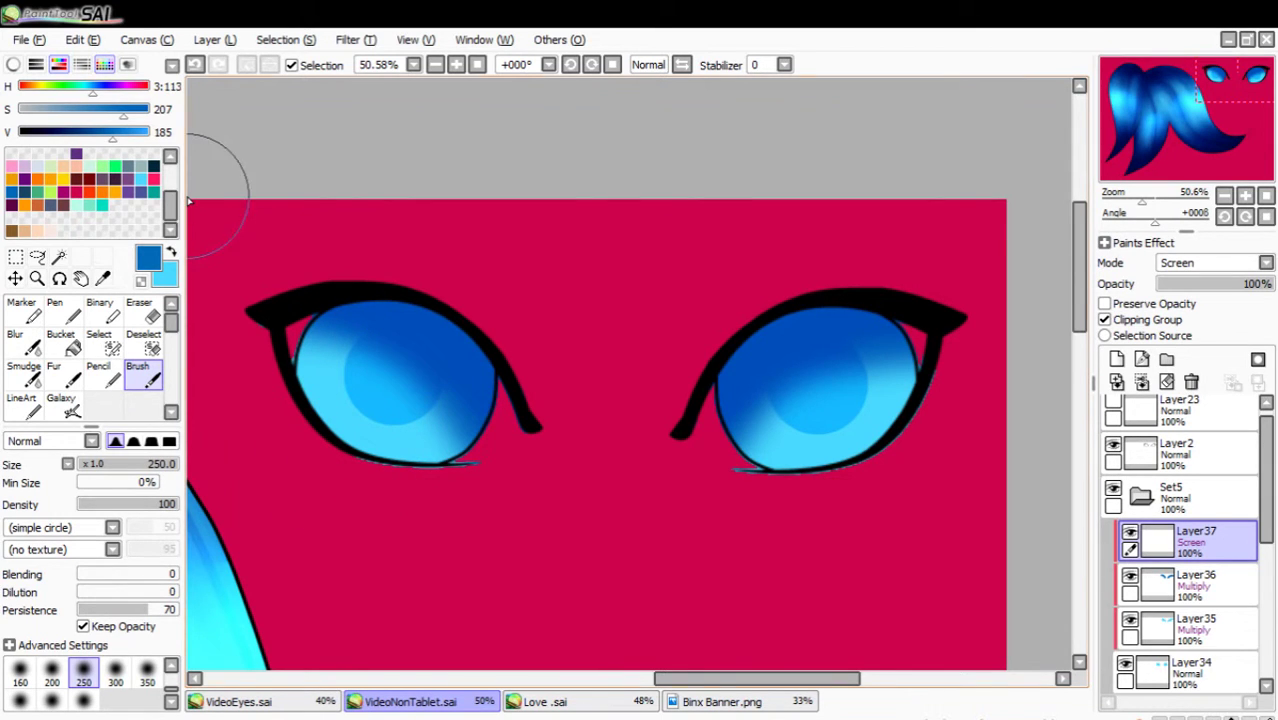
{"action": "left_click", "coordinate": [171, 253]}
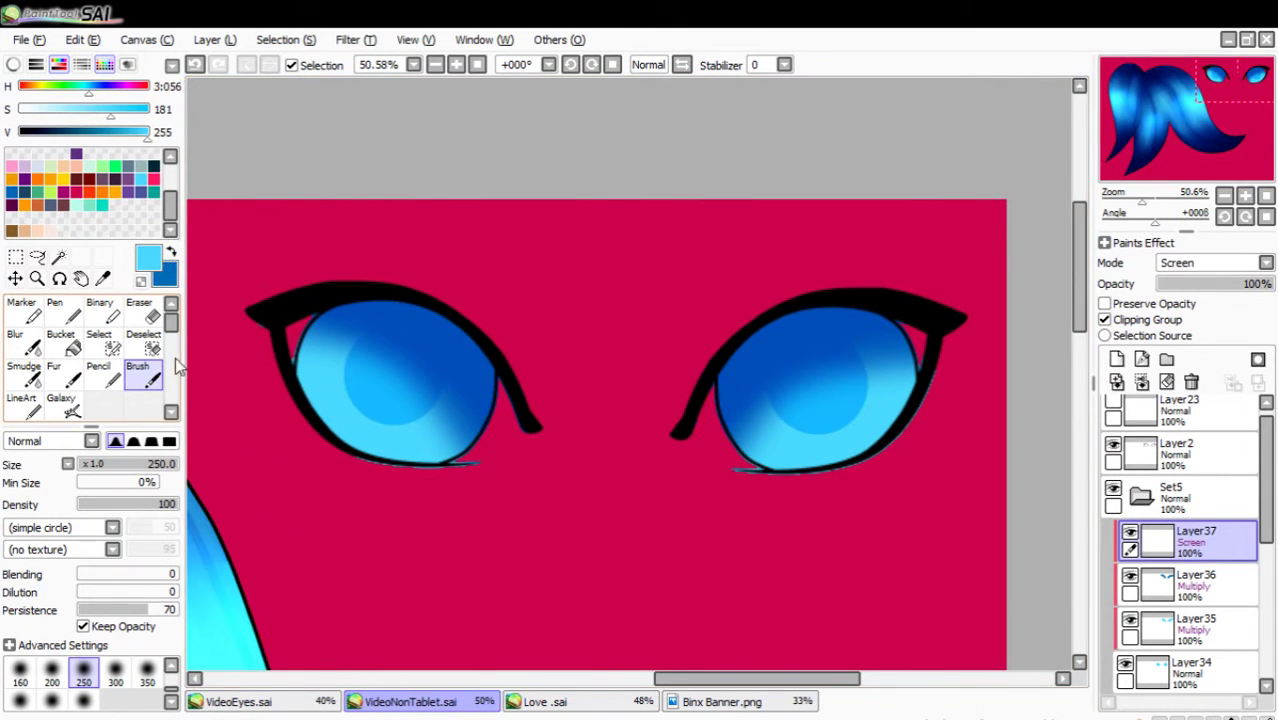
{"action": "left_click", "coordinate": [171, 667]}
{"action": "left_click", "coordinate": [171, 667]}
{"action": "left_click", "coordinate": [56, 673]}
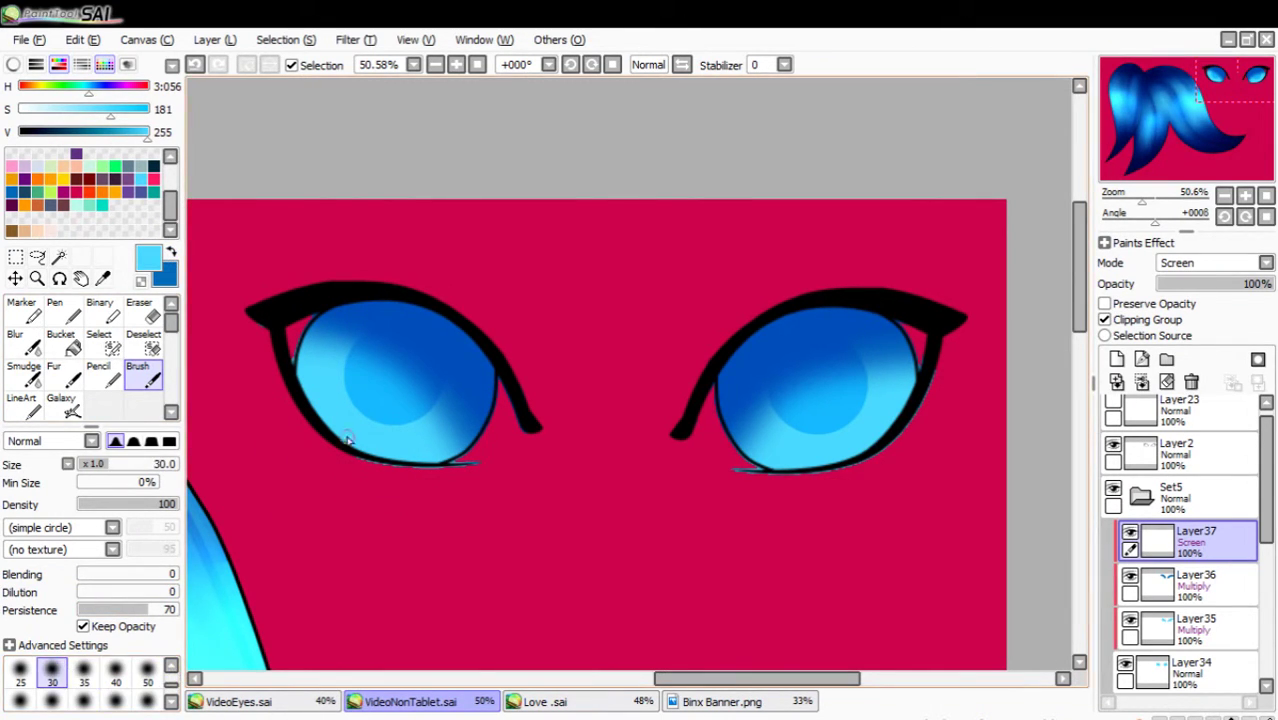
{"action": "left_click", "coordinate": [85, 701]}
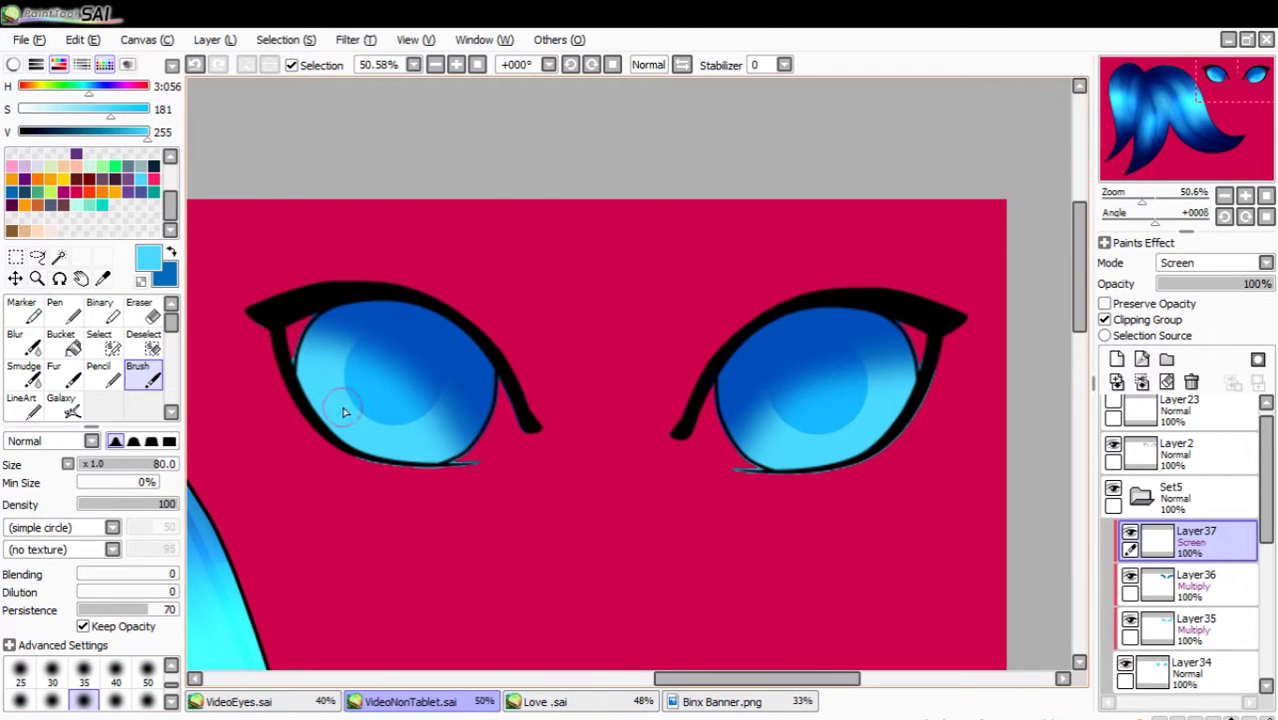
Paint a light blue glow along the lower outer part of both irises on Layer37.
{"action": "mouse_move", "coordinate": [324, 386]}
{"action": "left_mouse_down"}
{"action": "mouse_move", "coordinate": [342, 420]}
{"action": "mouse_move", "coordinate": [406, 459]}
{"action": "mouse_move", "coordinate": [439, 457]}
{"action": "mouse_move", "coordinate": [452, 436]}
{"action": "mouse_move", "coordinate": [403, 446]}
{"action": "mouse_move", "coordinate": [421, 447]}
{"action": "mouse_move", "coordinate": [371, 427]}
{"action": "mouse_move", "coordinate": [308, 364]}
{"action": "mouse_move", "coordinate": [352, 419]}
{"action": "mouse_move", "coordinate": [328, 411]}
{"action": "mouse_move", "coordinate": [326, 393]}
{"action": "mouse_move", "coordinate": [387, 434]}
{"action": "mouse_move", "coordinate": [419, 435]}
{"action": "mouse_move", "coordinate": [337, 400]}
{"action": "left_mouse_up"}
{"action": "key", "text": "ctrl+z"}
{"action": "key", "text": "ctrl+z"}
{"action": "key", "text": "ctrl+z"}
{"action": "mouse_move", "coordinate": [432, 449]}
{"action": "left_mouse_down"}
{"action": "mouse_move", "coordinate": [362, 436]}
{"action": "mouse_move", "coordinate": [325, 399]}
{"action": "mouse_move", "coordinate": [366, 434]}
{"action": "mouse_move", "coordinate": [434, 442]}
{"action": "mouse_move", "coordinate": [374, 428]}
{"action": "mouse_move", "coordinate": [333, 388]}
{"action": "left_mouse_up"}
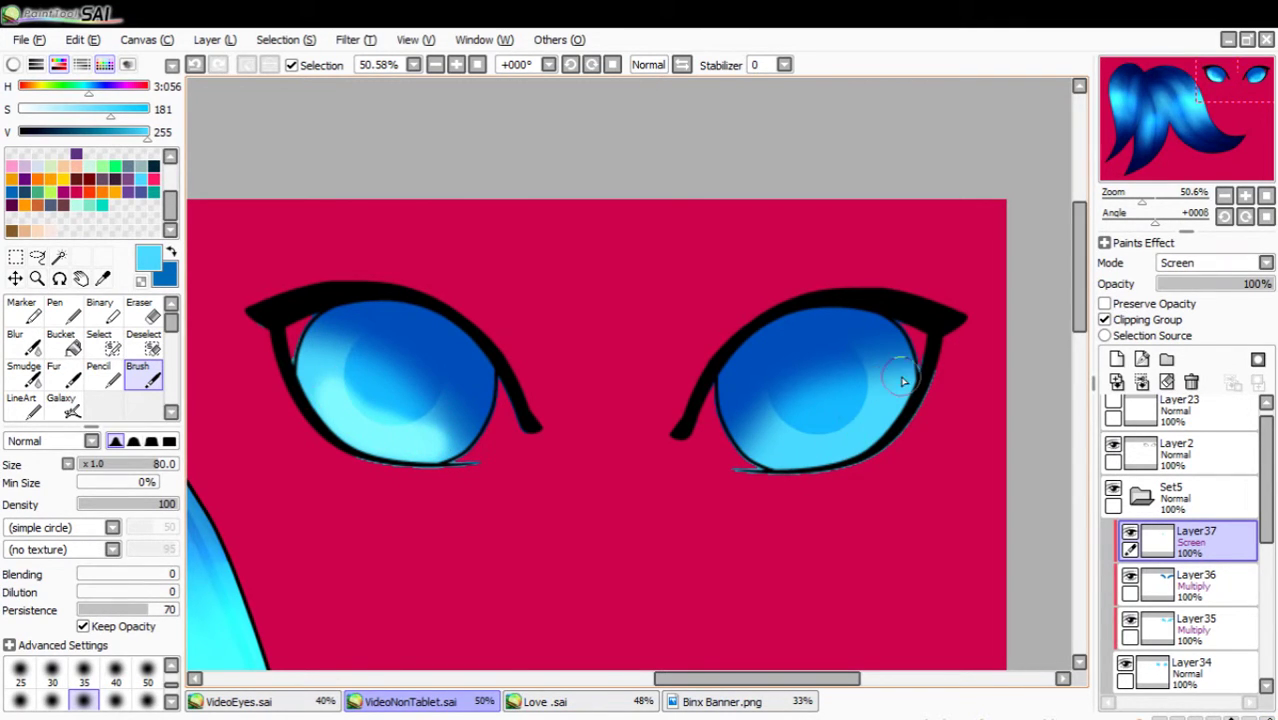
{"action": "mouse_move", "coordinate": [906, 376]}
{"action": "left_mouse_down"}
{"action": "mouse_move", "coordinate": [825, 454]}
{"action": "mouse_move", "coordinate": [779, 452]}
{"action": "mouse_move", "coordinate": [814, 456]}
{"action": "mouse_move", "coordinate": [881, 410]}
{"action": "left_mouse_up"}
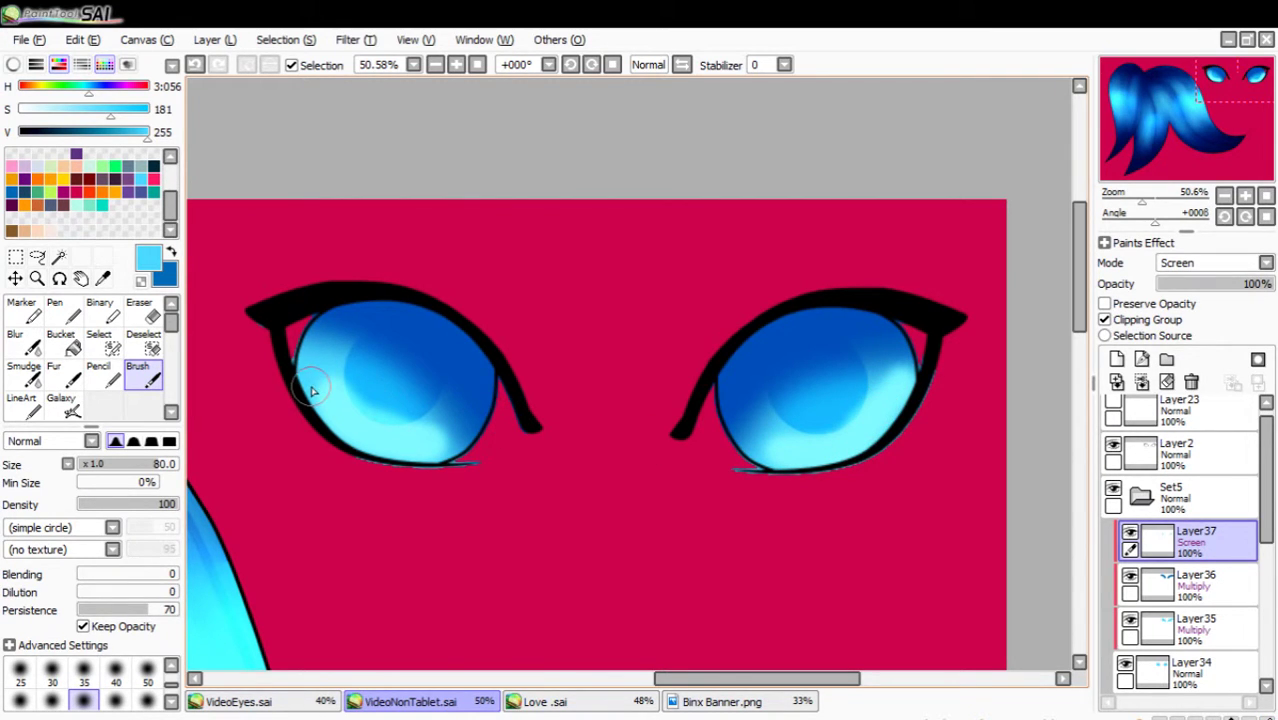
{"action": "mouse_move", "coordinate": [319, 383]}
{"action": "left_mouse_down"}
{"action": "mouse_move", "coordinate": [326, 373]}
{"action": "mouse_move", "coordinate": [388, 436]}
{"action": "left_mouse_up"}
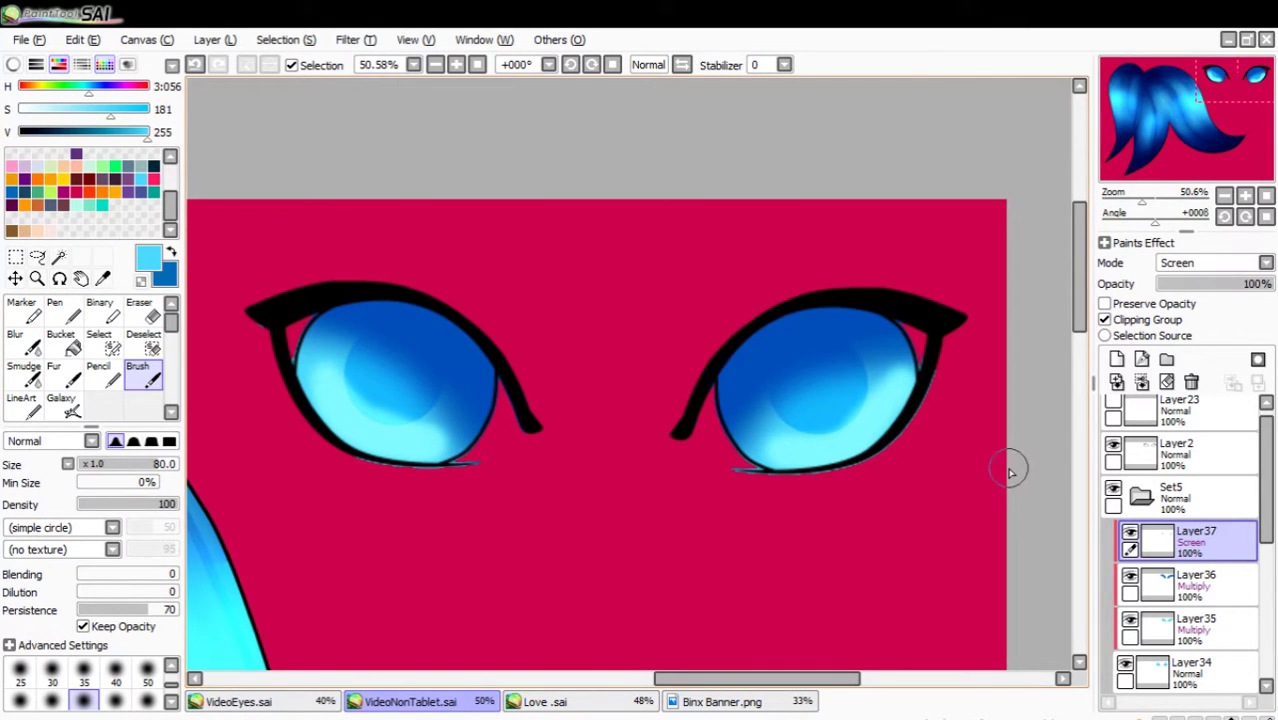
Add another clipped layer above Layer37 and set its blending mode to Screen.
{"action": "left_click", "coordinate": [1117, 360]}
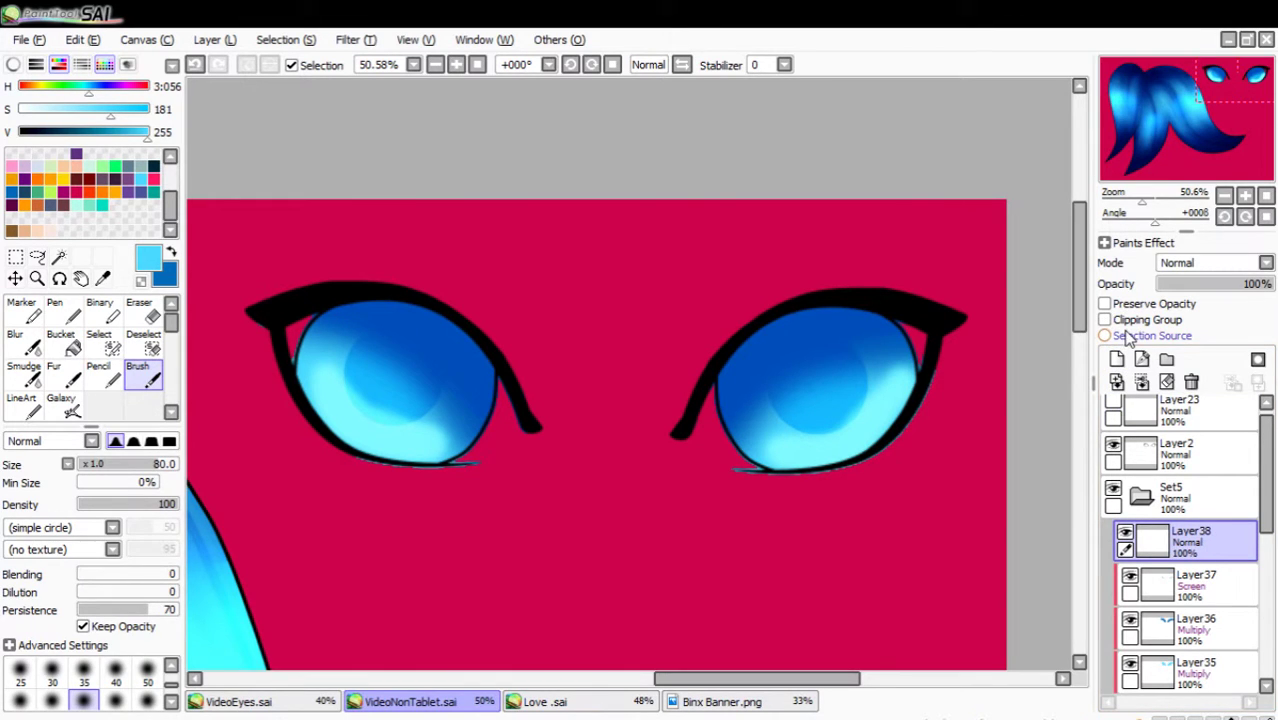
{"action": "left_click", "coordinate": [1105, 303]}
{"action": "left_click", "coordinate": [1105, 319]}
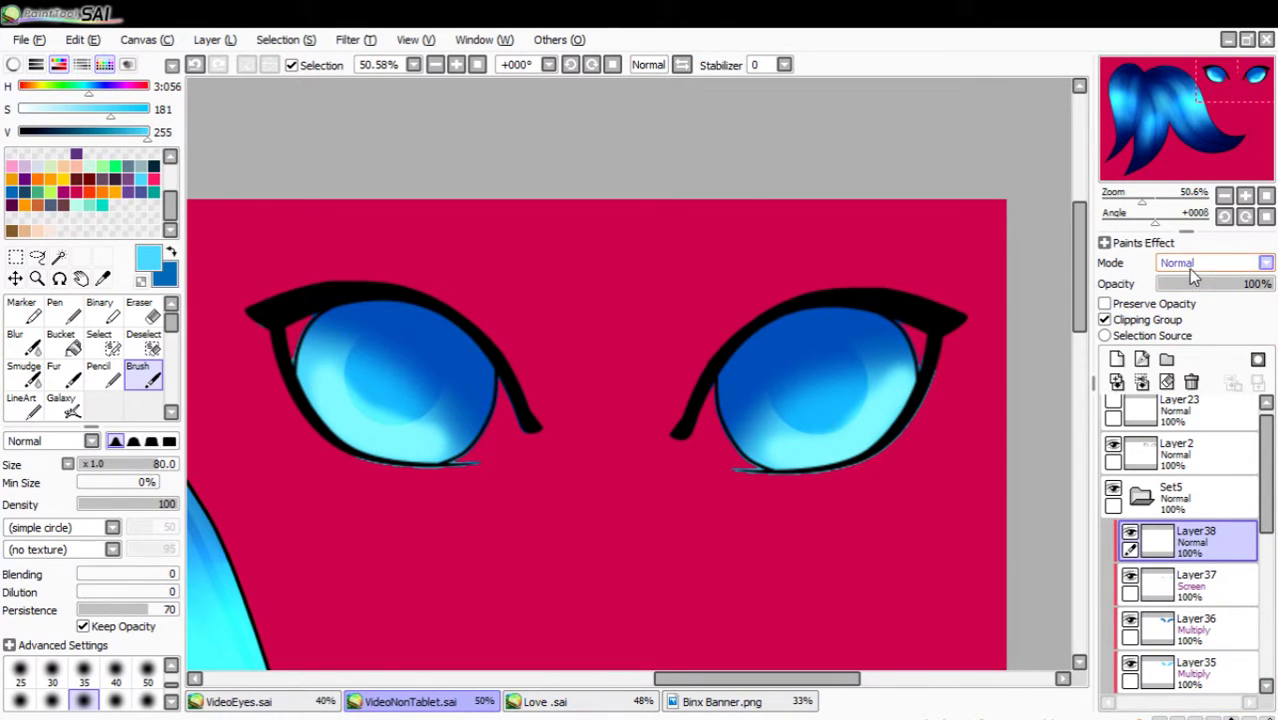
{"action": "left_click", "coordinate": [1188, 320]}
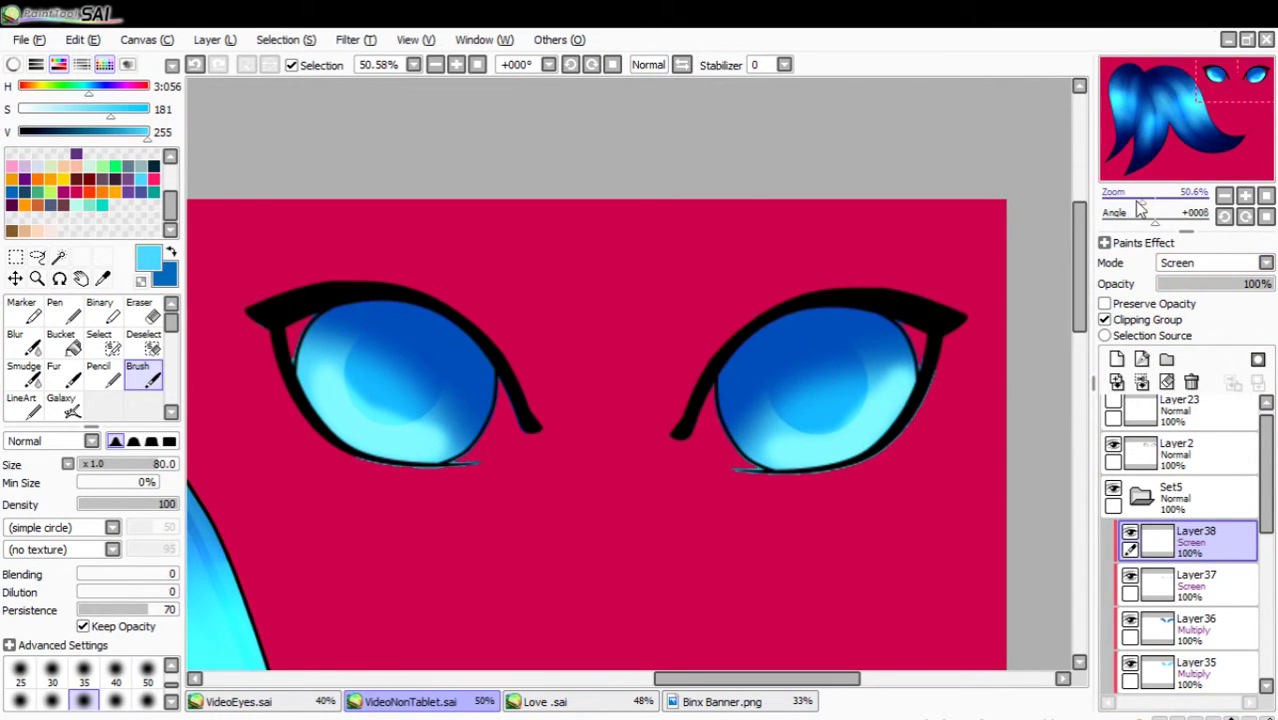
{"action": "left_click_drag", "start_coordinate": [1138, 205], "coordinate": [1152, 210]}
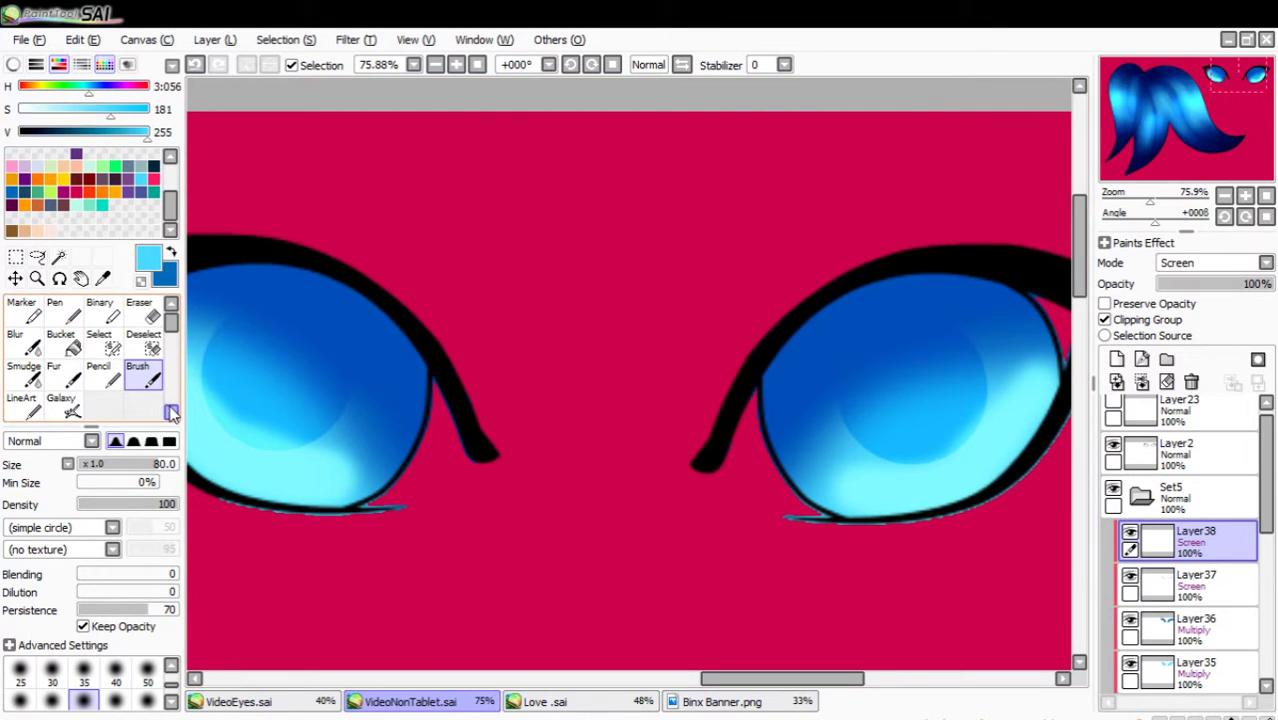
{"action": "left_click", "coordinate": [110, 381]}
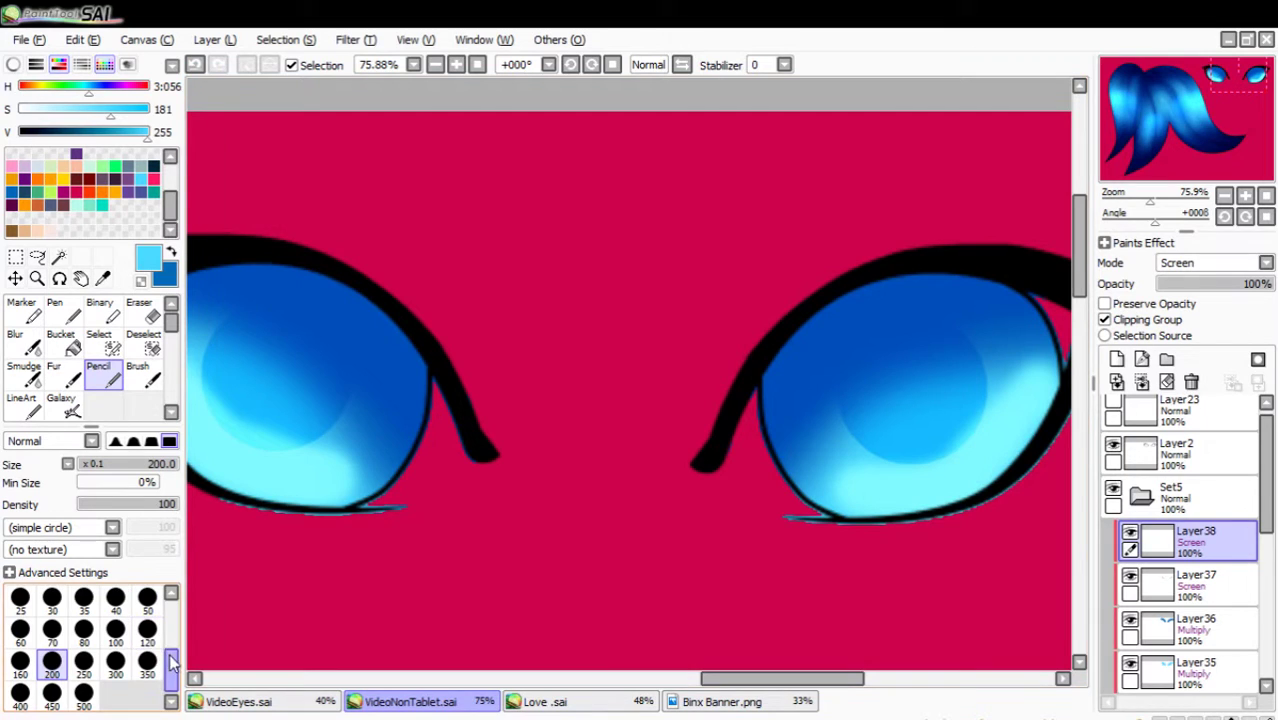
{"action": "left_click_drag", "start_coordinate": [173, 658], "coordinate": [183, 613]}
{"action": "left_click", "coordinate": [147, 620]}
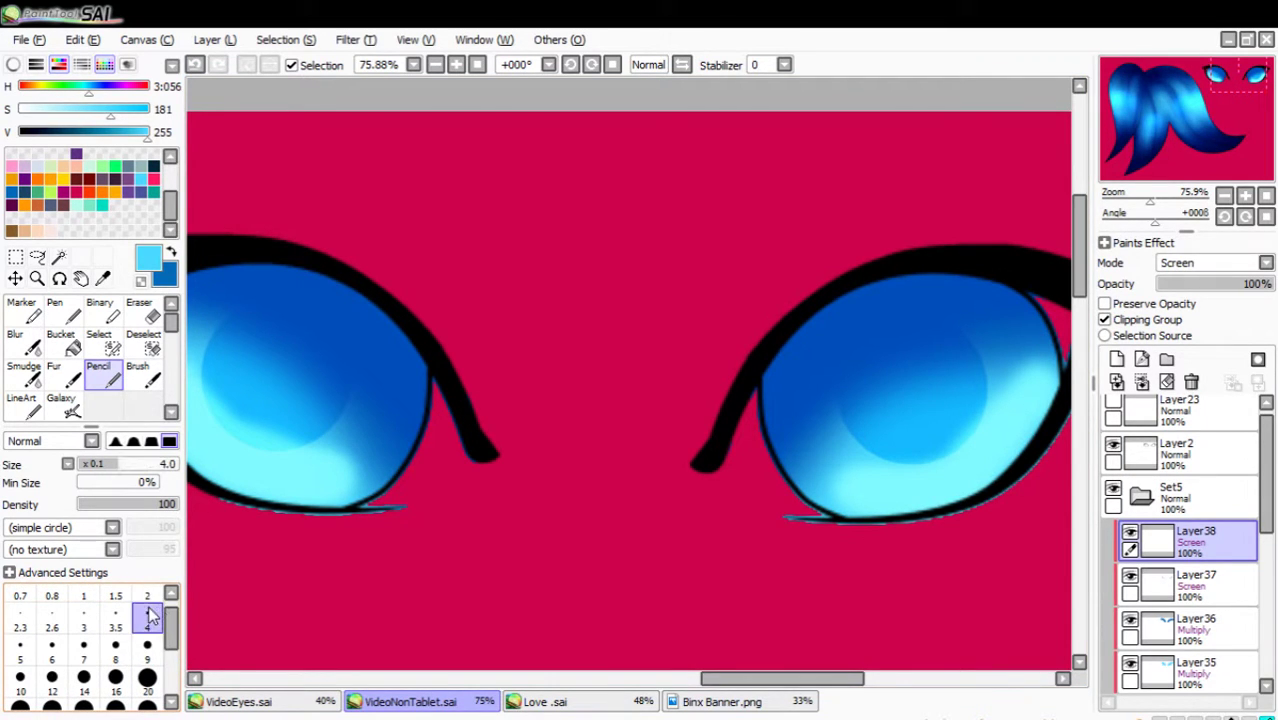
{"action": "left_click_drag", "start_coordinate": [1186, 228], "coordinate": [1150, 224]}
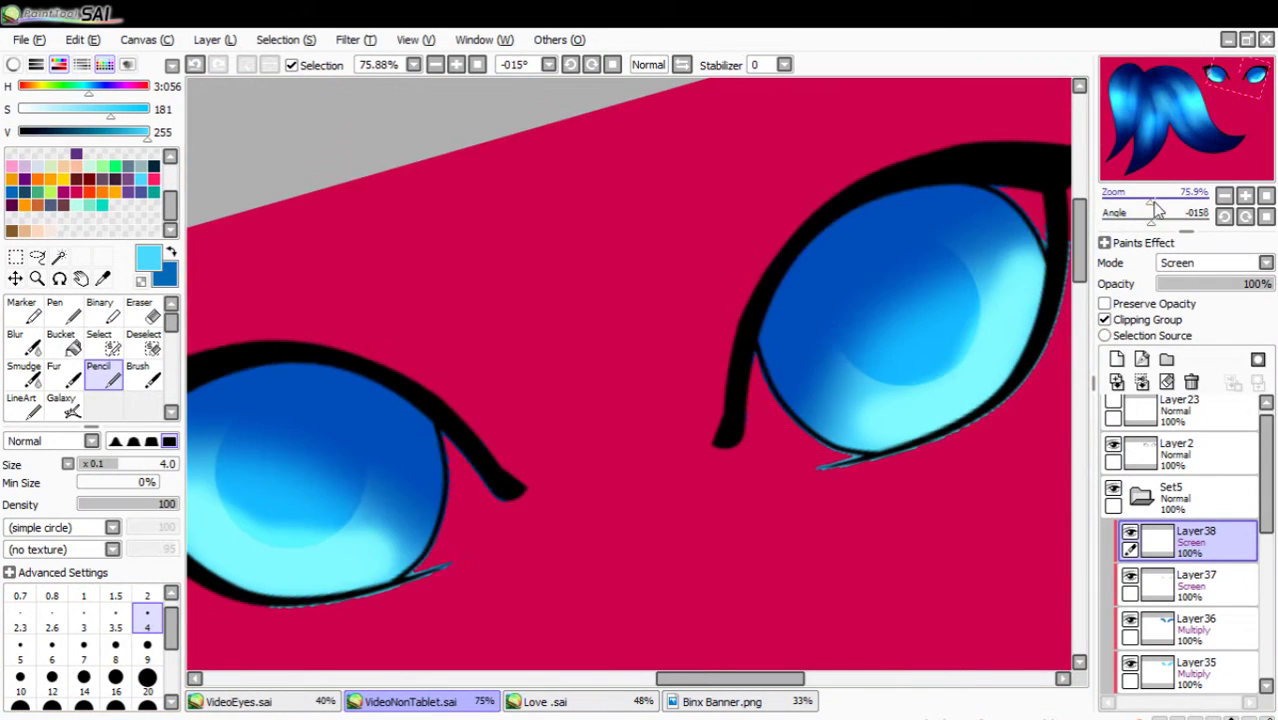
{"action": "left_click", "coordinate": [1266, 199]}
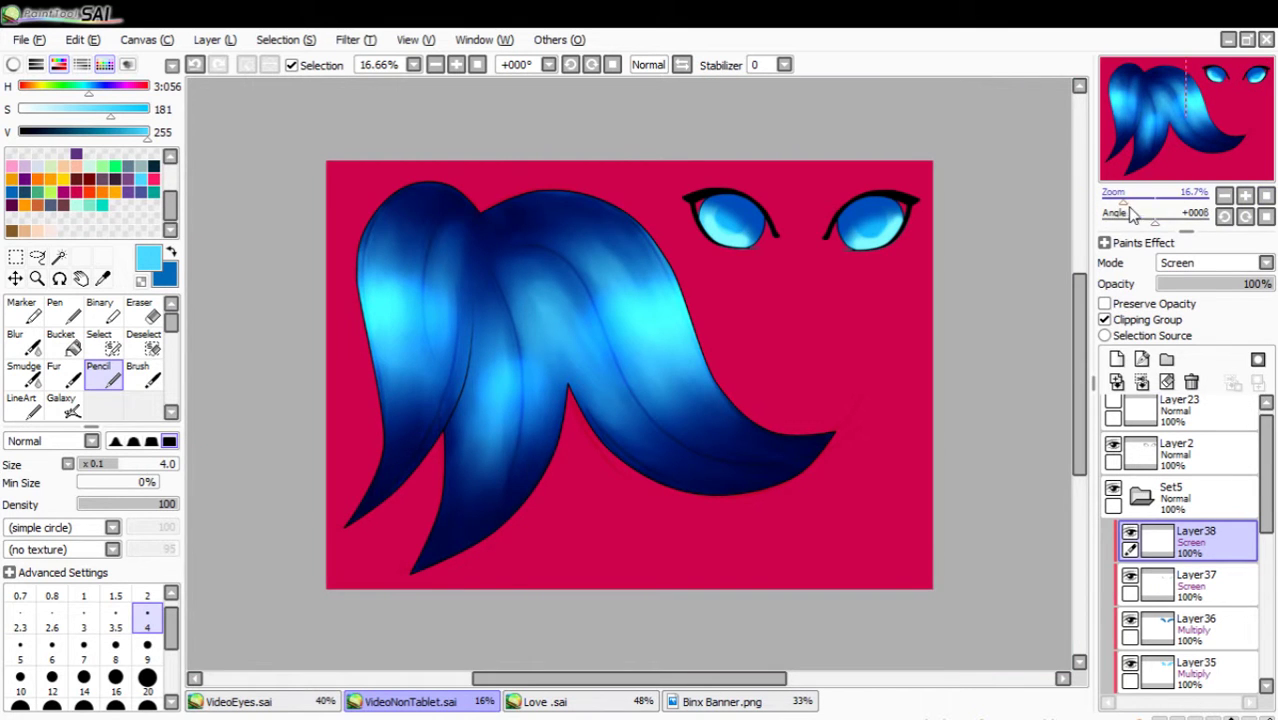
{"action": "mouse_move", "coordinate": [1155, 225]}
{"action": "left_mouse_down"}
{"action": "mouse_move", "coordinate": [1176, 225]}
{"action": "mouse_move", "coordinate": [1141, 222]}
{"action": "mouse_move", "coordinate": [1187, 138]}
{"action": "mouse_move", "coordinate": [1230, 120]}
{"action": "left_mouse_up"}
{"action": "left_click", "coordinate": [1266, 218]}
{"action": "left_click", "coordinate": [1266, 218]}
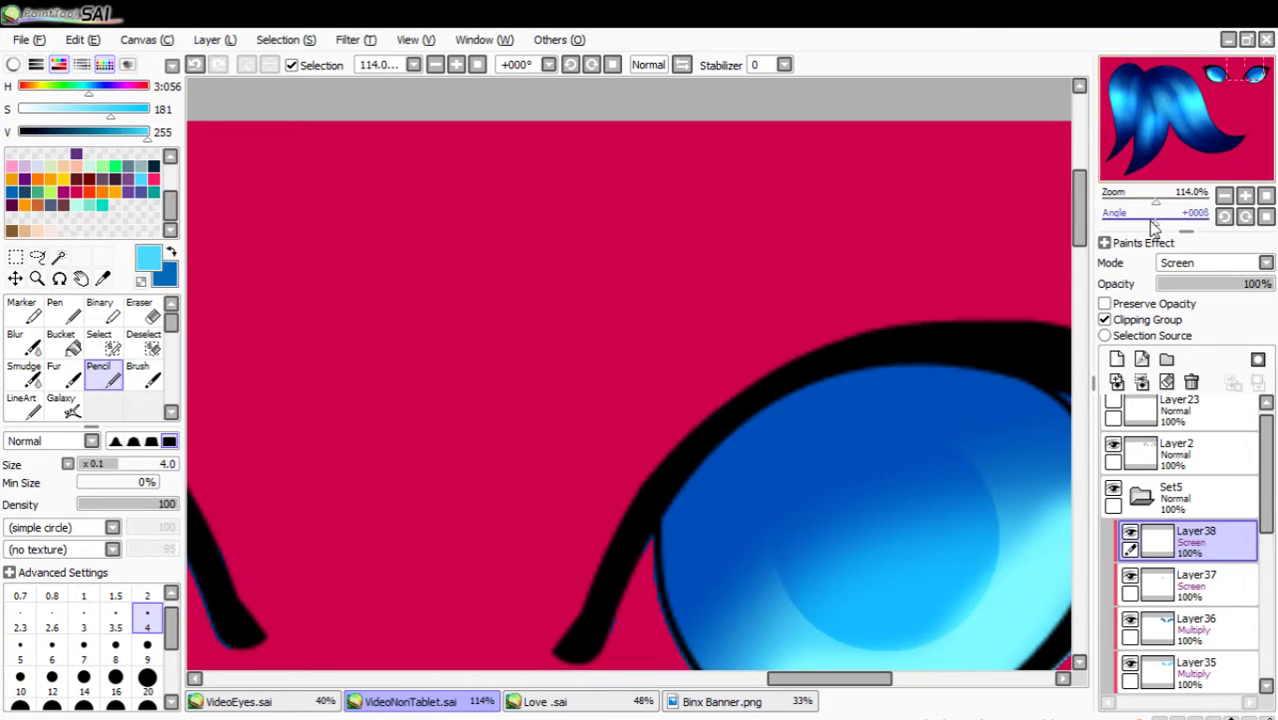
{"action": "left_click_drag", "start_coordinate": [1158, 202], "coordinate": [1146, 205]}
{"action": "left_click", "coordinate": [150, 386]}
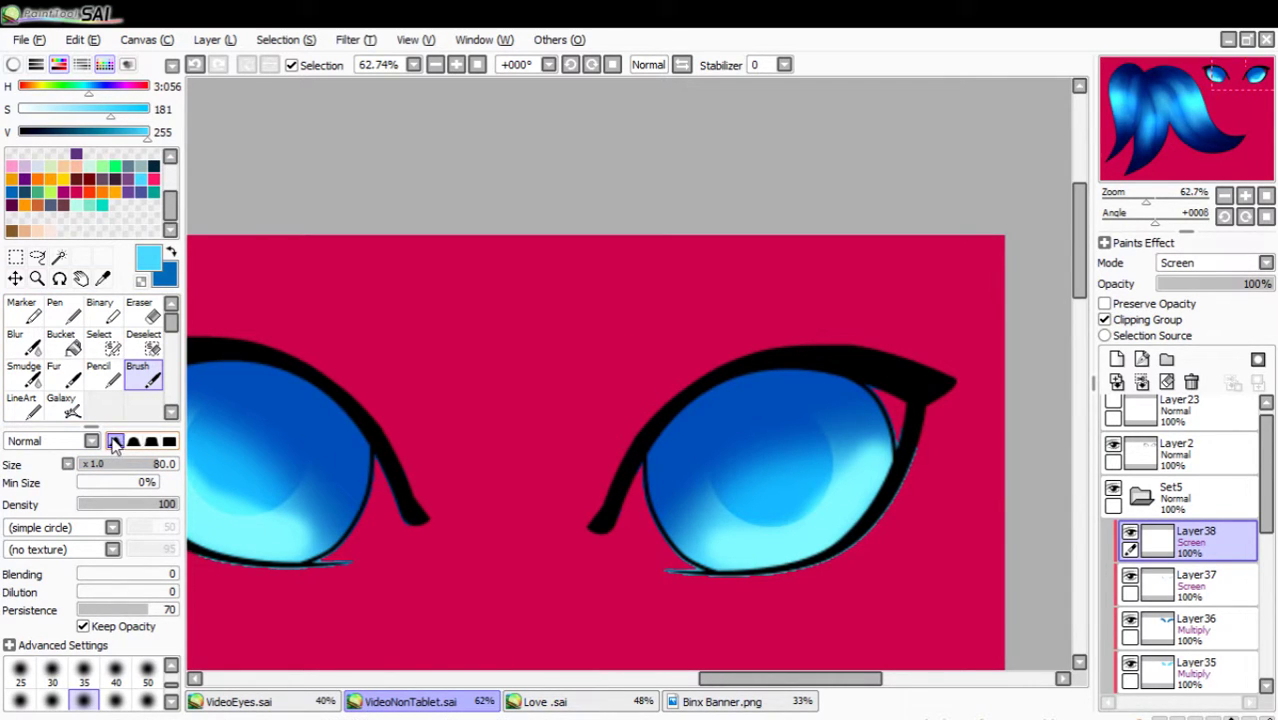
{"action": "left_click", "coordinate": [99, 377]}
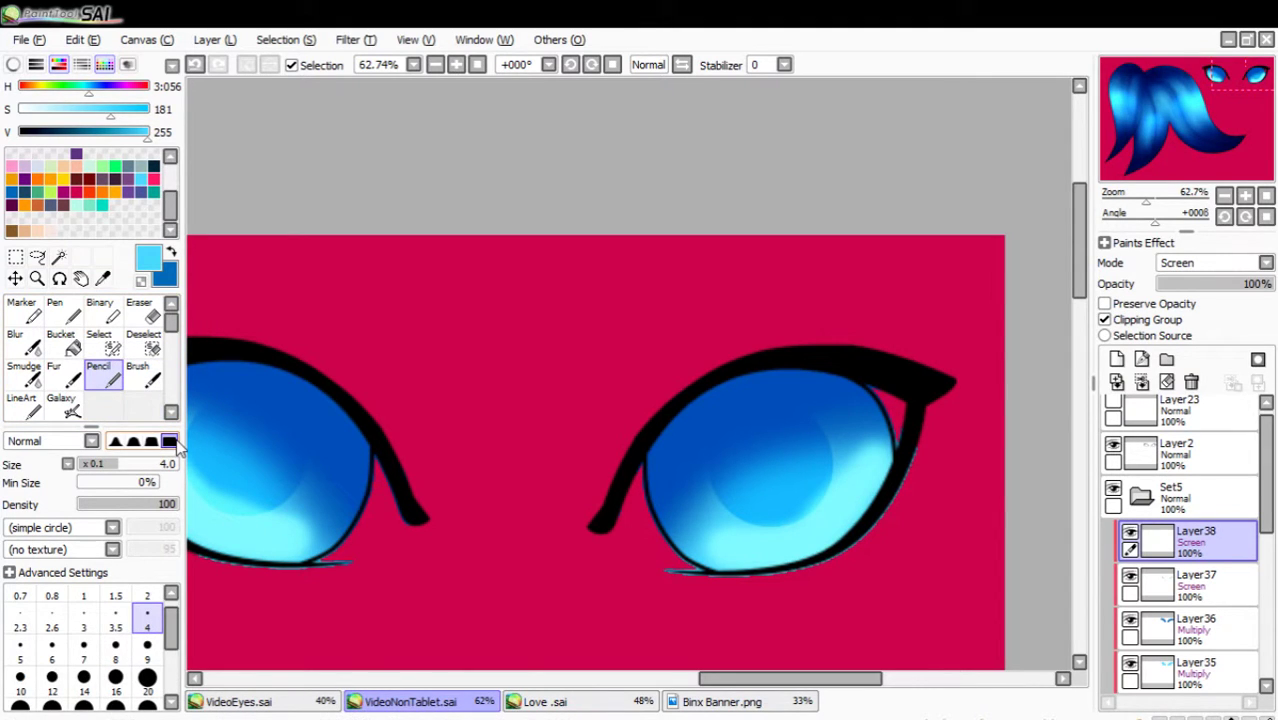
{"action": "left_click", "coordinate": [145, 386]}
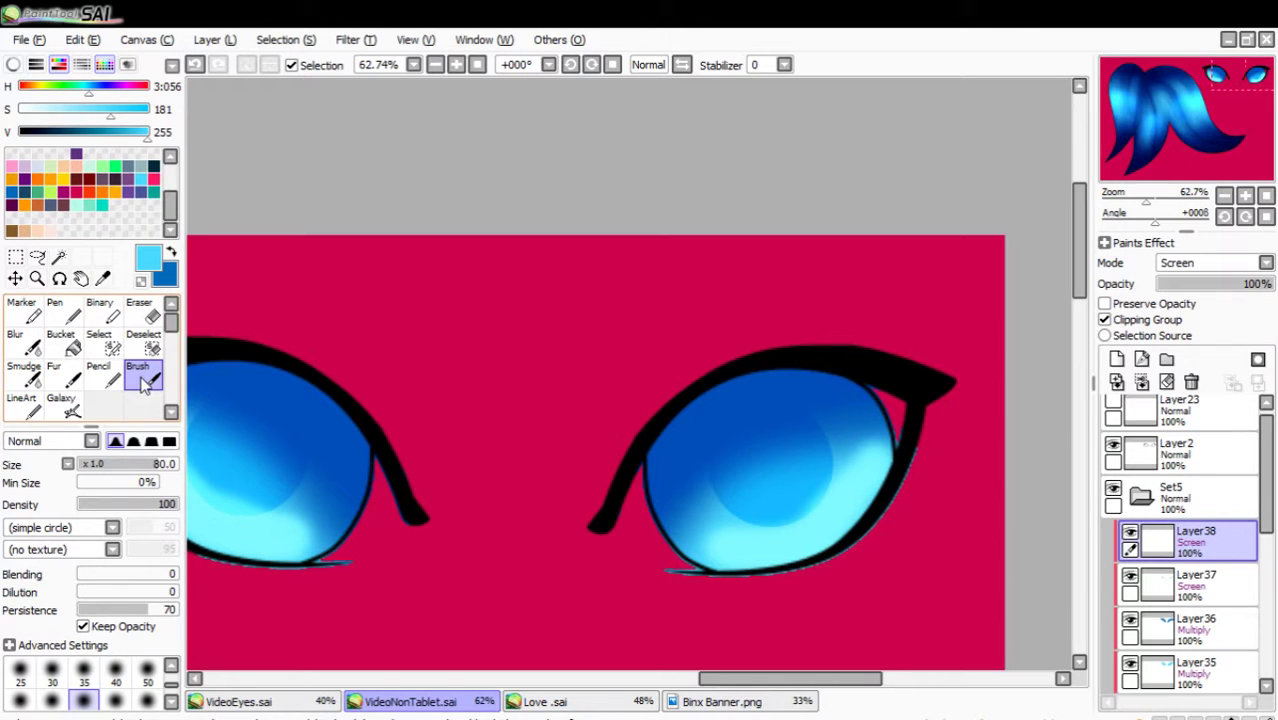
{"action": "left_click_drag", "start_coordinate": [1136, 85], "coordinate": [1129, 94]}
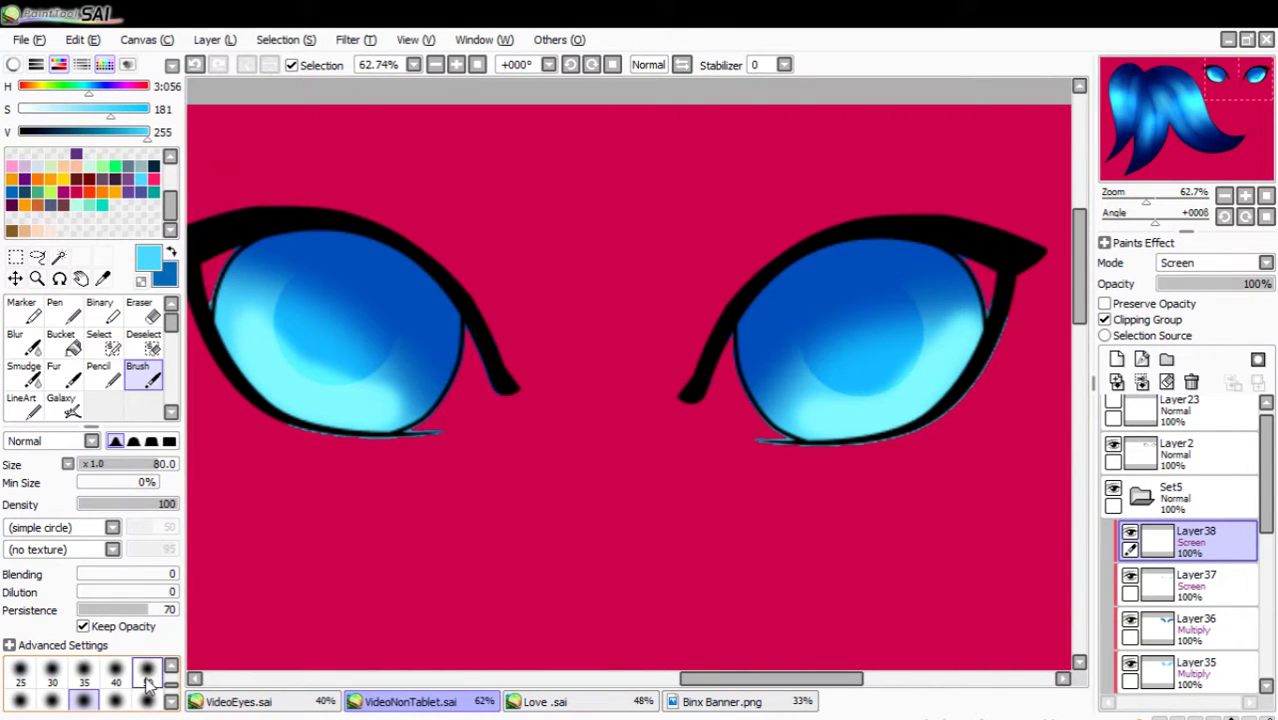
Draw short light blue strokes radiating around the left eye's pupil on Layer38 with the Pencil at size 9.
{"action": "left_click", "coordinate": [104, 376]}
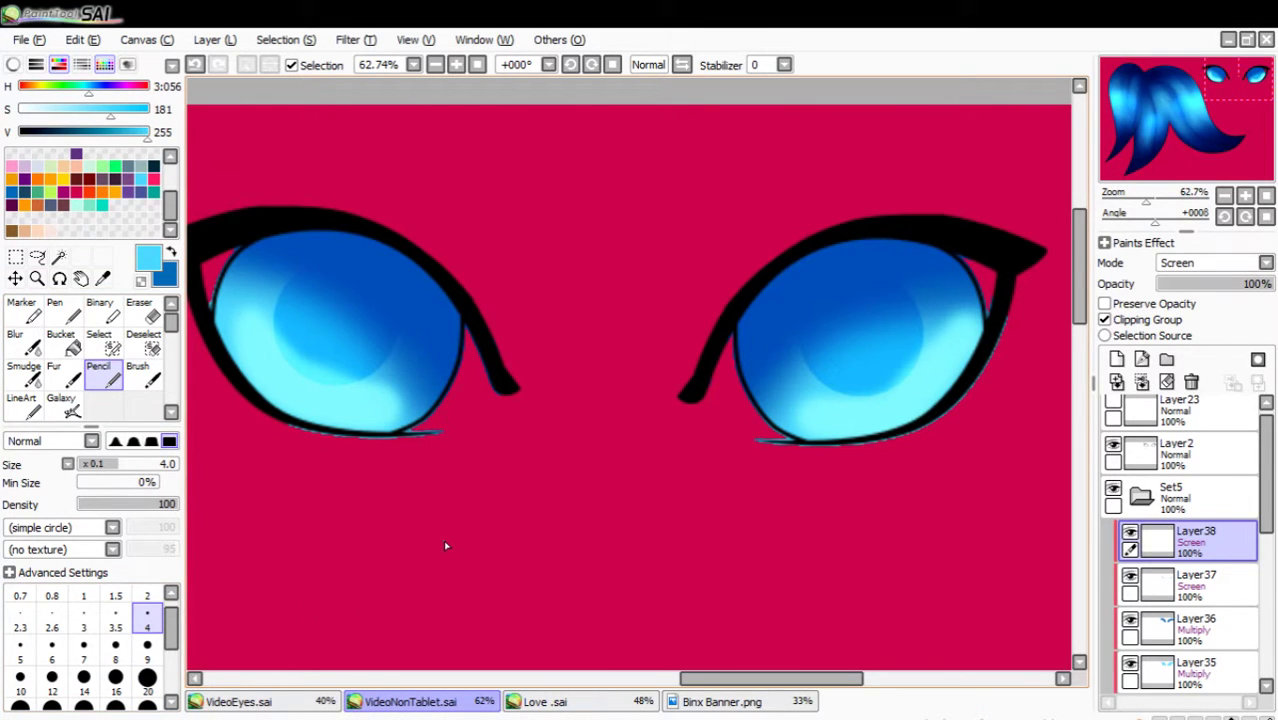
{"action": "left_click", "coordinate": [147, 596]}
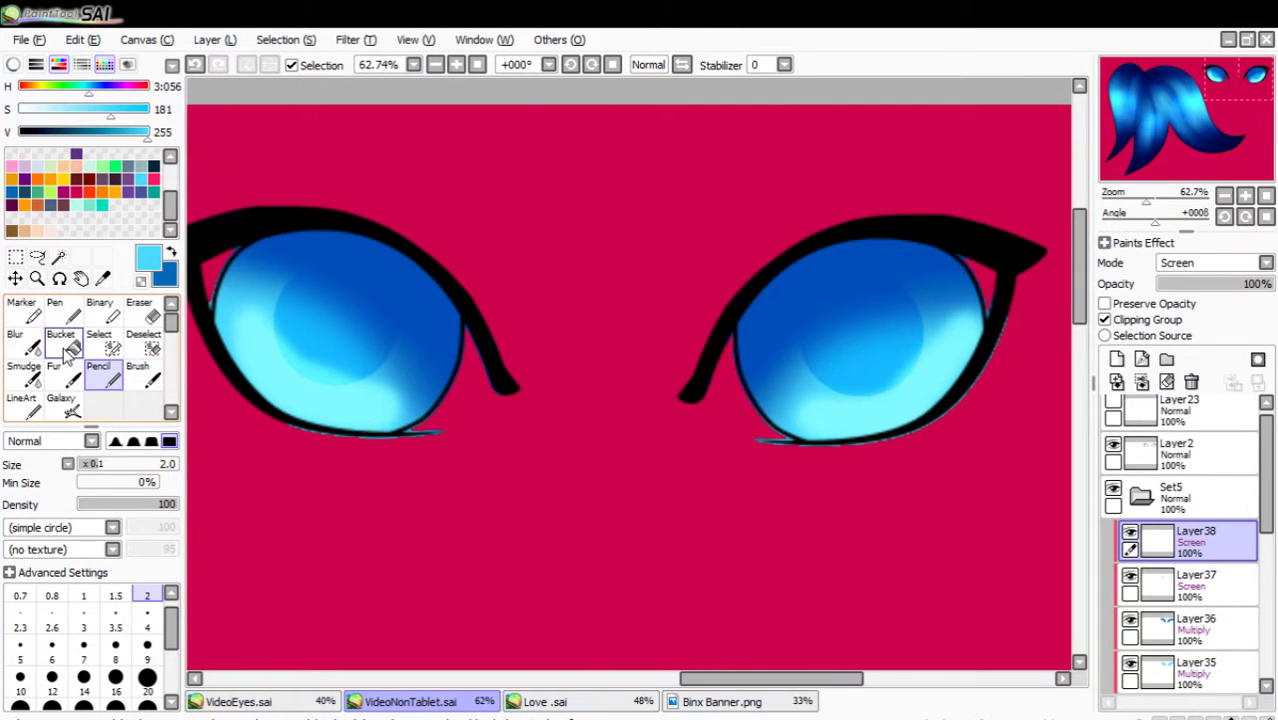
{"action": "left_click", "coordinate": [147, 648]}
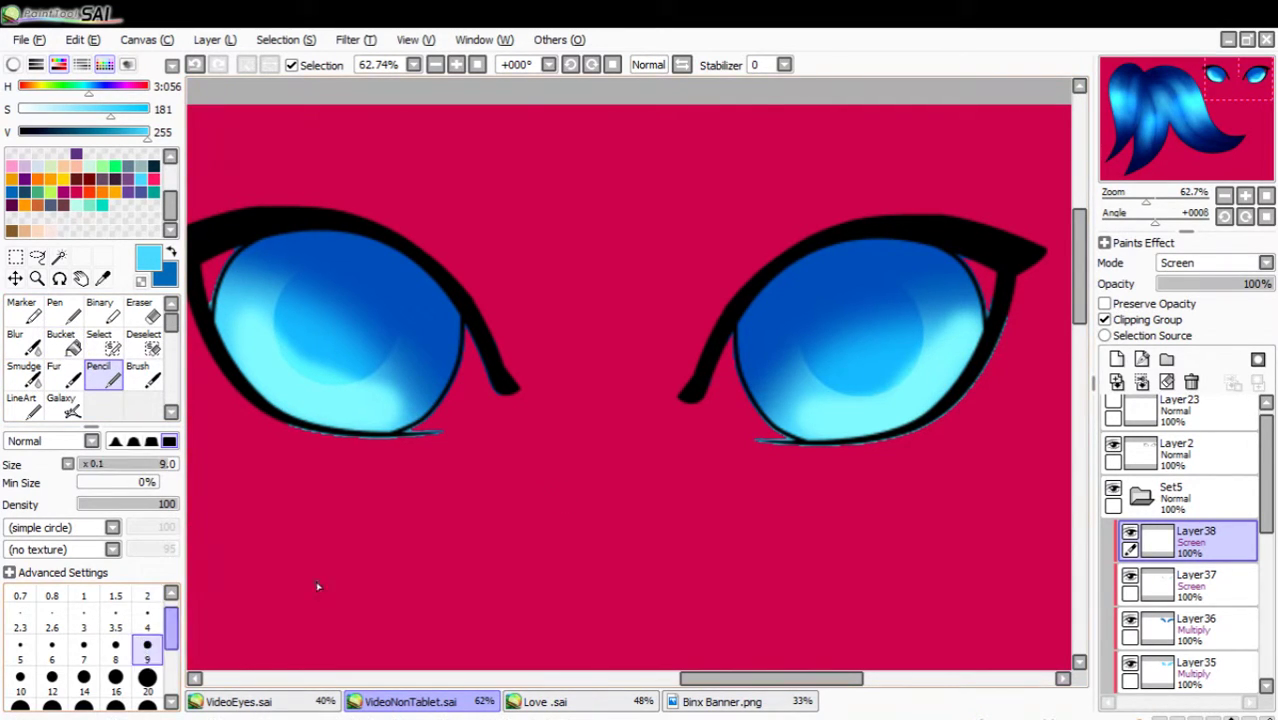
{"action": "left_click_drag", "start_coordinate": [1147, 203], "coordinate": [1159, 203]}
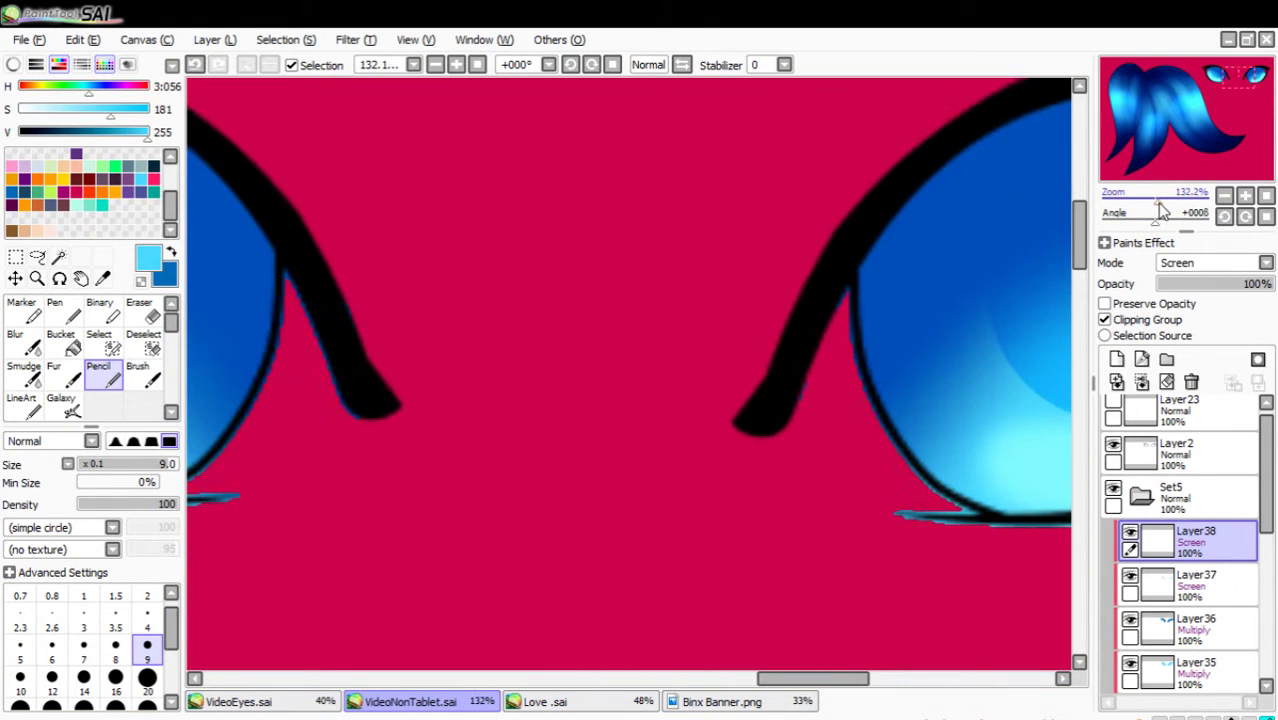
{"action": "mouse_move", "coordinate": [1166, 141]}
{"action": "left_mouse_down"}
{"action": "mouse_move", "coordinate": [1140, 145]}
{"action": "mouse_move", "coordinate": [1157, 132]}
{"action": "mouse_move", "coordinate": [1152, 148]}
{"action": "left_mouse_up"}
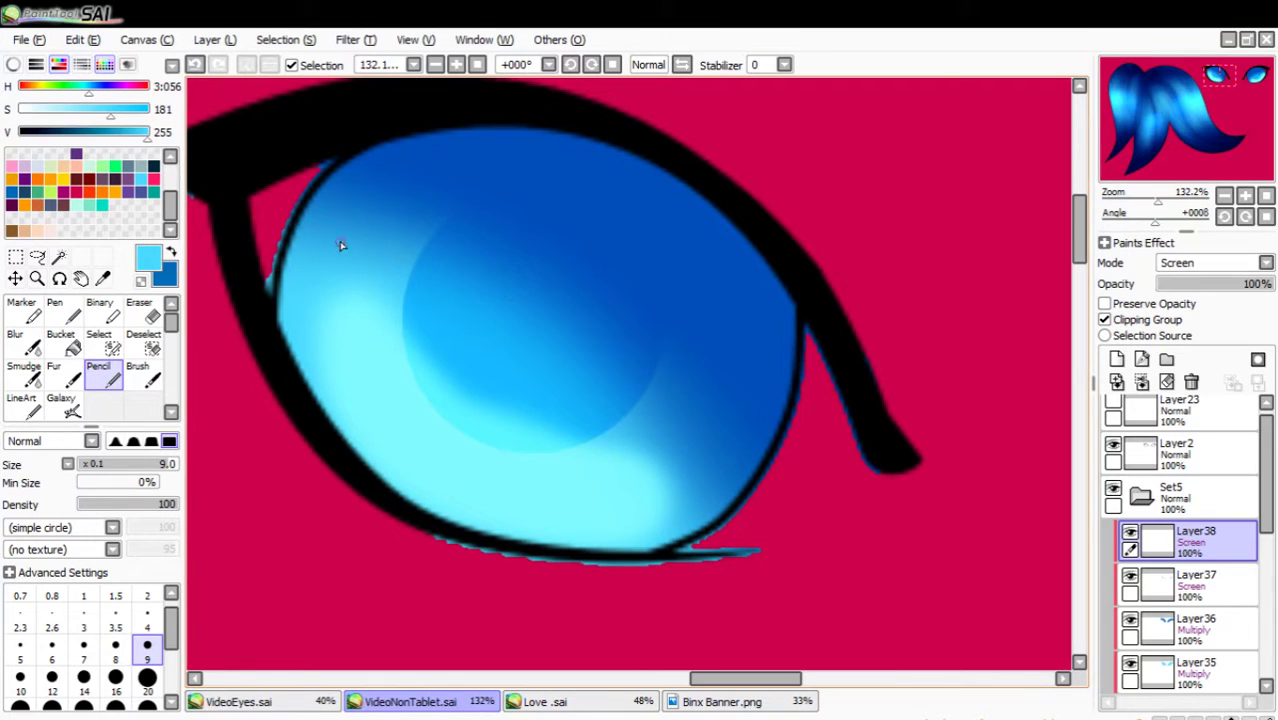
{"action": "left_click_drag", "start_coordinate": [363, 221], "coordinate": [392, 227]}
{"action": "left_click_drag", "start_coordinate": [446, 436], "coordinate": [433, 469]}
{"action": "left_click_drag", "start_coordinate": [688, 373], "coordinate": [731, 404]}
{"action": "left_click_drag", "start_coordinate": [589, 466], "coordinate": [617, 506]}
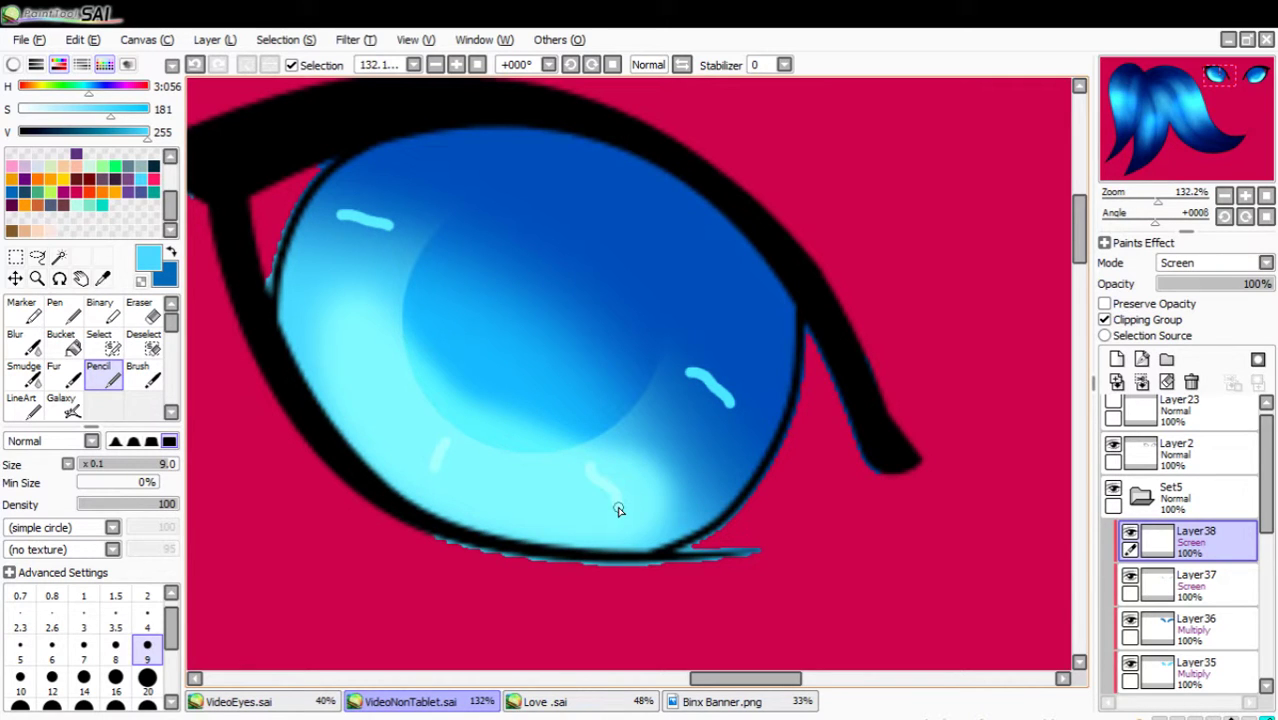
{"action": "left_click_drag", "start_coordinate": [519, 463], "coordinate": [521, 492]}
{"action": "left_click_drag", "start_coordinate": [390, 356], "coordinate": [354, 353]}
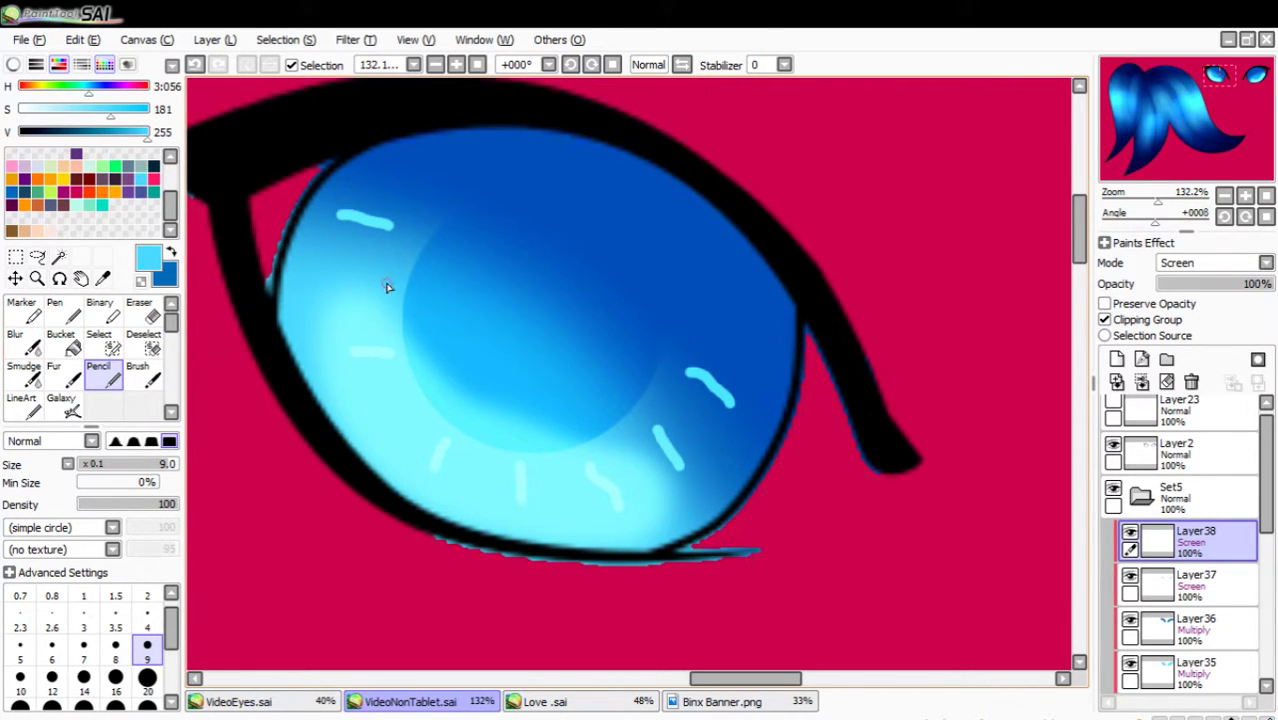
{"action": "left_click_drag", "start_coordinate": [390, 281], "coordinate": [347, 283]}
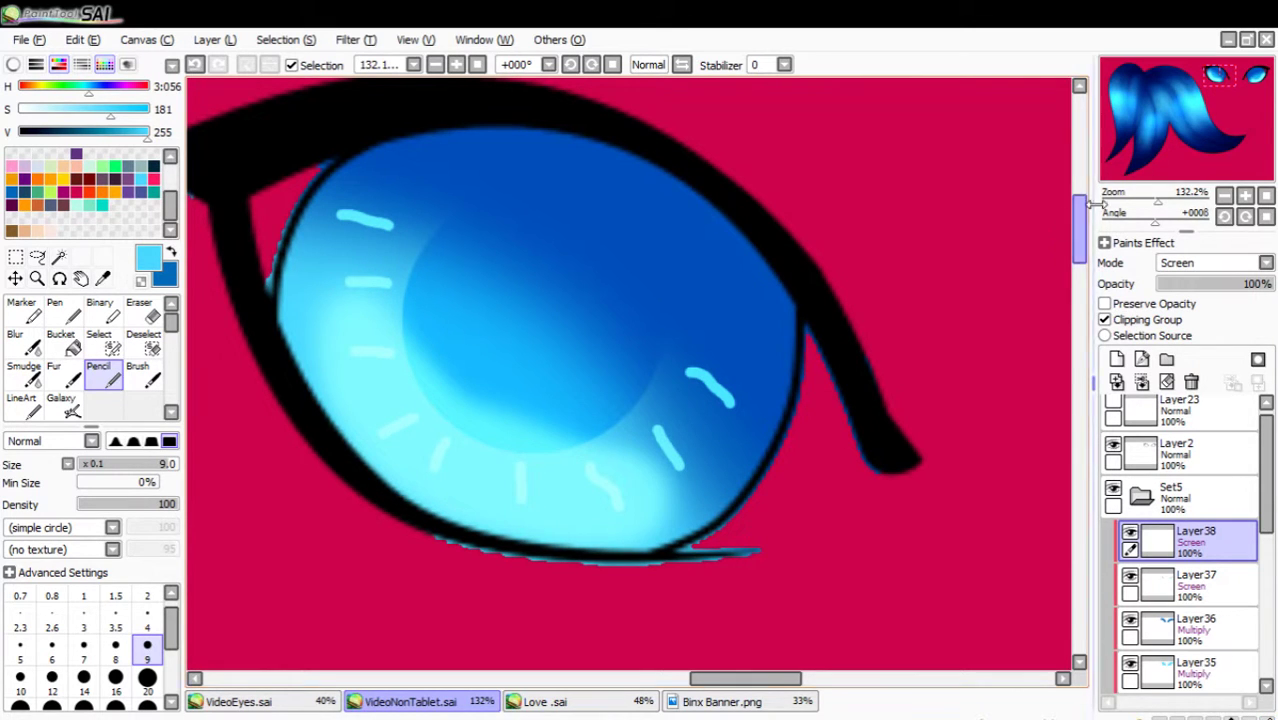
Draw short light blue strokes radiating around the right eye's pupil on Layer38 with the Pencil at size 9.
{"action": "left_click_drag", "start_coordinate": [1154, 146], "coordinate": [1194, 148]}
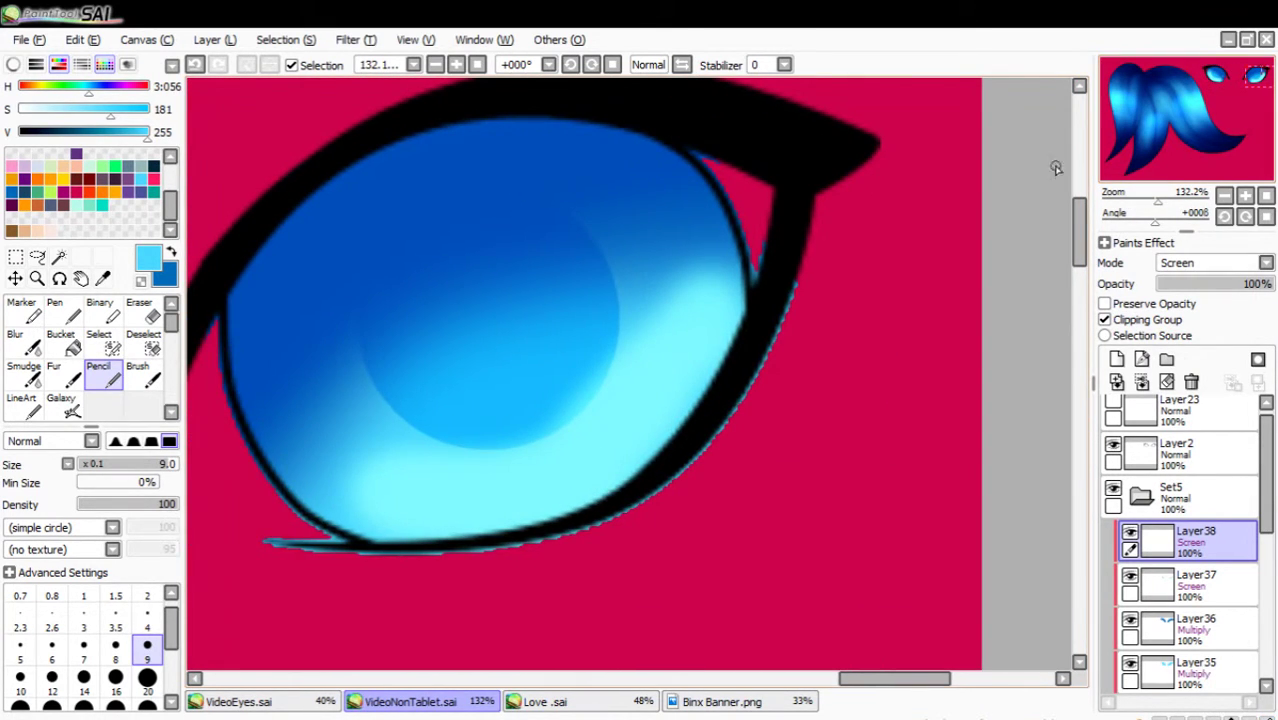
{"action": "left_click_drag", "start_coordinate": [303, 371], "coordinate": [267, 379]}
{"action": "key", "text": "ctrl+z"}
{"action": "left_click_drag", "start_coordinate": [313, 357], "coordinate": [274, 374]}
{"action": "left_click_drag", "start_coordinate": [589, 443], "coordinate": [626, 443]}
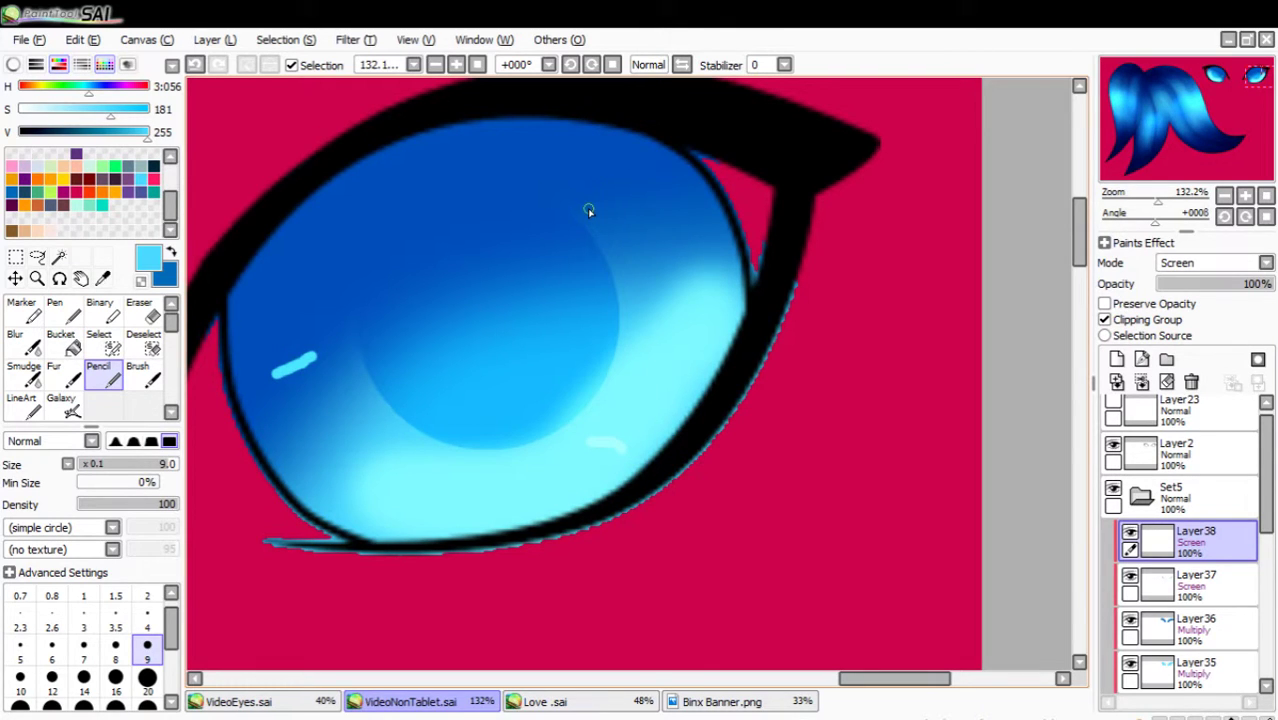
{"action": "left_click_drag", "start_coordinate": [656, 328], "coordinate": [704, 341]}
{"action": "left_click_drag", "start_coordinate": [630, 386], "coordinate": [648, 398]}
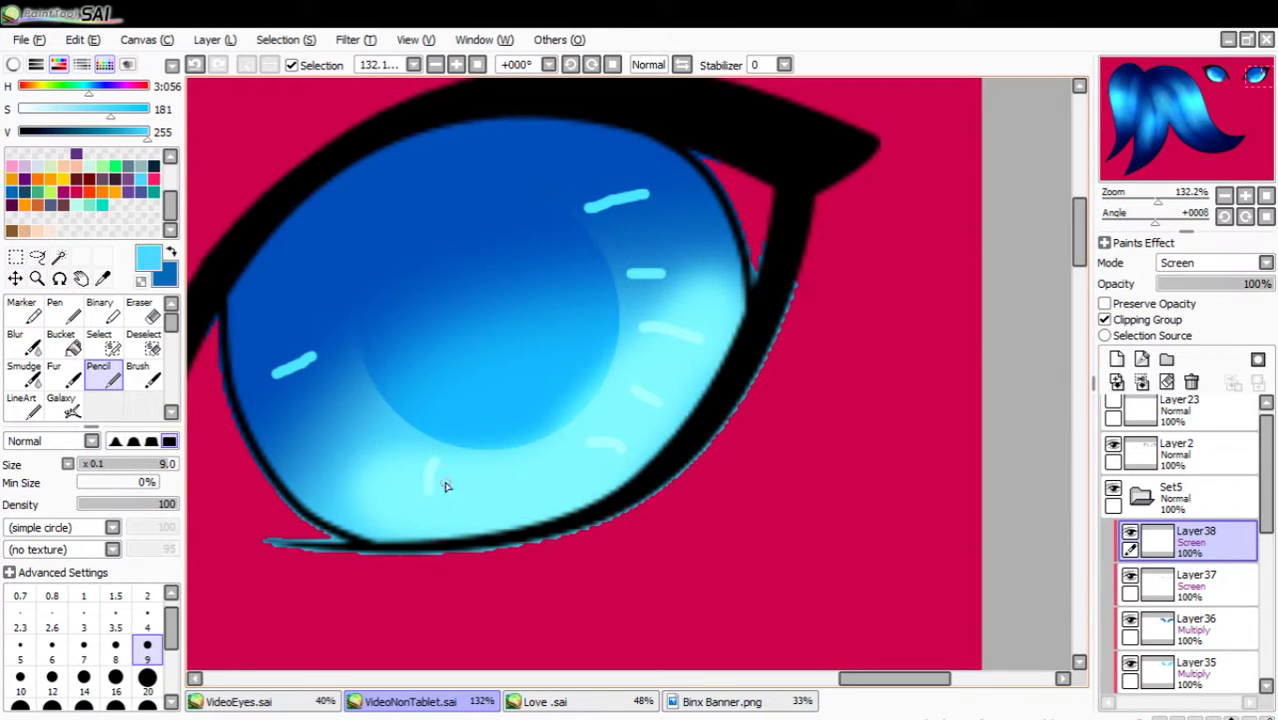
{"action": "left_click_drag", "start_coordinate": [358, 406], "coordinate": [322, 441]}
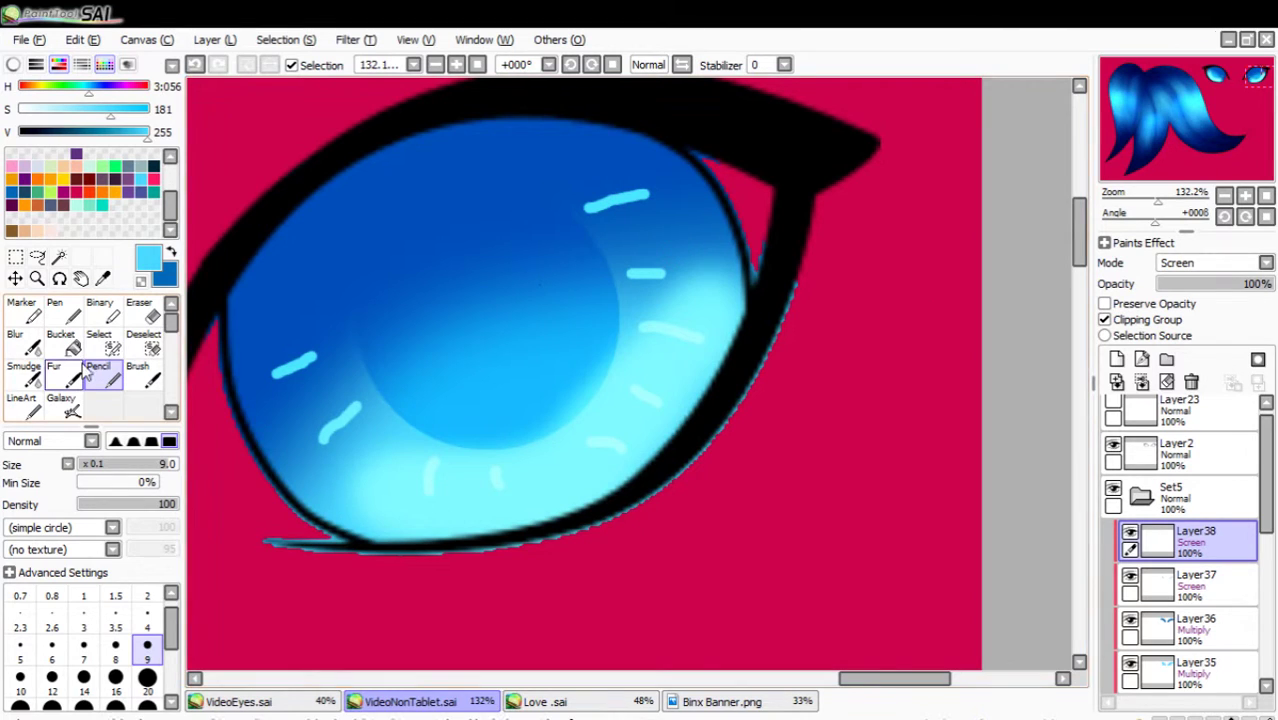
Soften the darker-side radiating strokes in both irises on Layer38 using Smudge at size 80.
{"action": "left_click", "coordinate": [24, 372]}
{"action": "left_click_drag", "start_coordinate": [258, 378], "coordinate": [415, 267]}
{"action": "mouse_move", "coordinate": [565, 213]}
{"action": "left_mouse_down"}
{"action": "mouse_move", "coordinate": [660, 150]}
{"action": "mouse_move", "coordinate": [625, 190]}
{"action": "mouse_move", "coordinate": [545, 225]}
{"action": "left_mouse_up"}
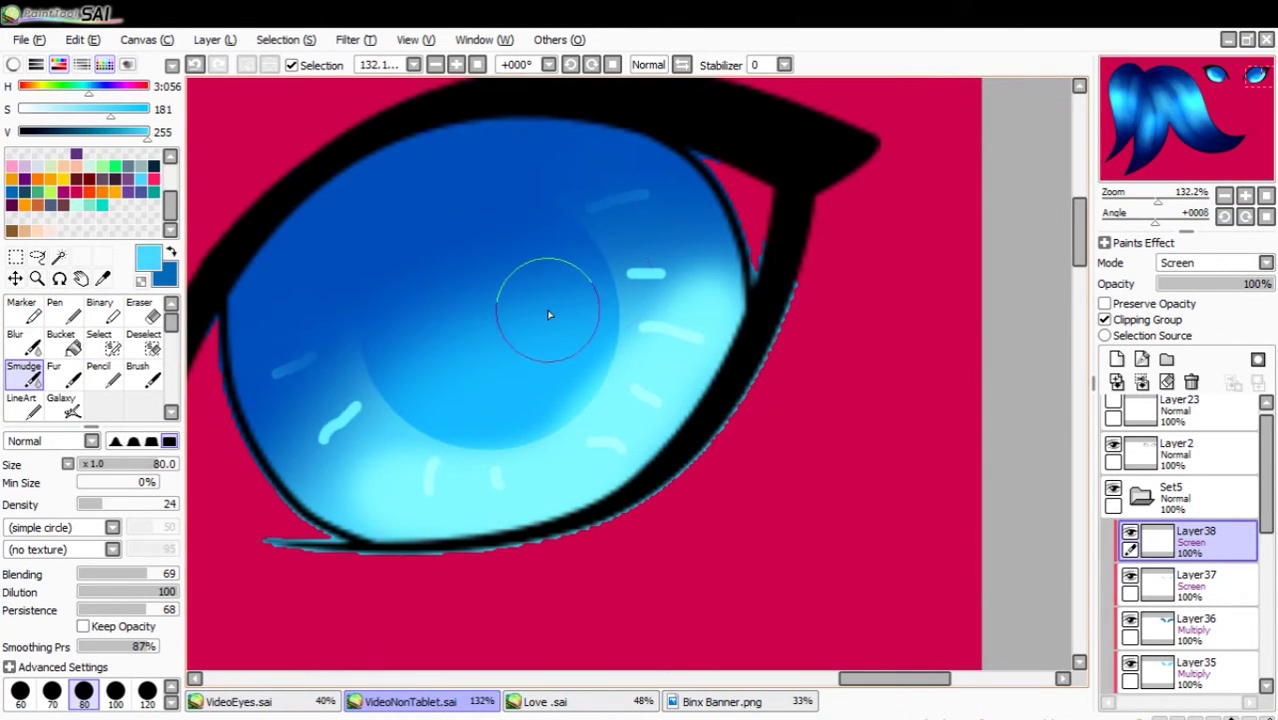
{"action": "left_click_drag", "start_coordinate": [350, 390], "coordinate": [344, 407]}
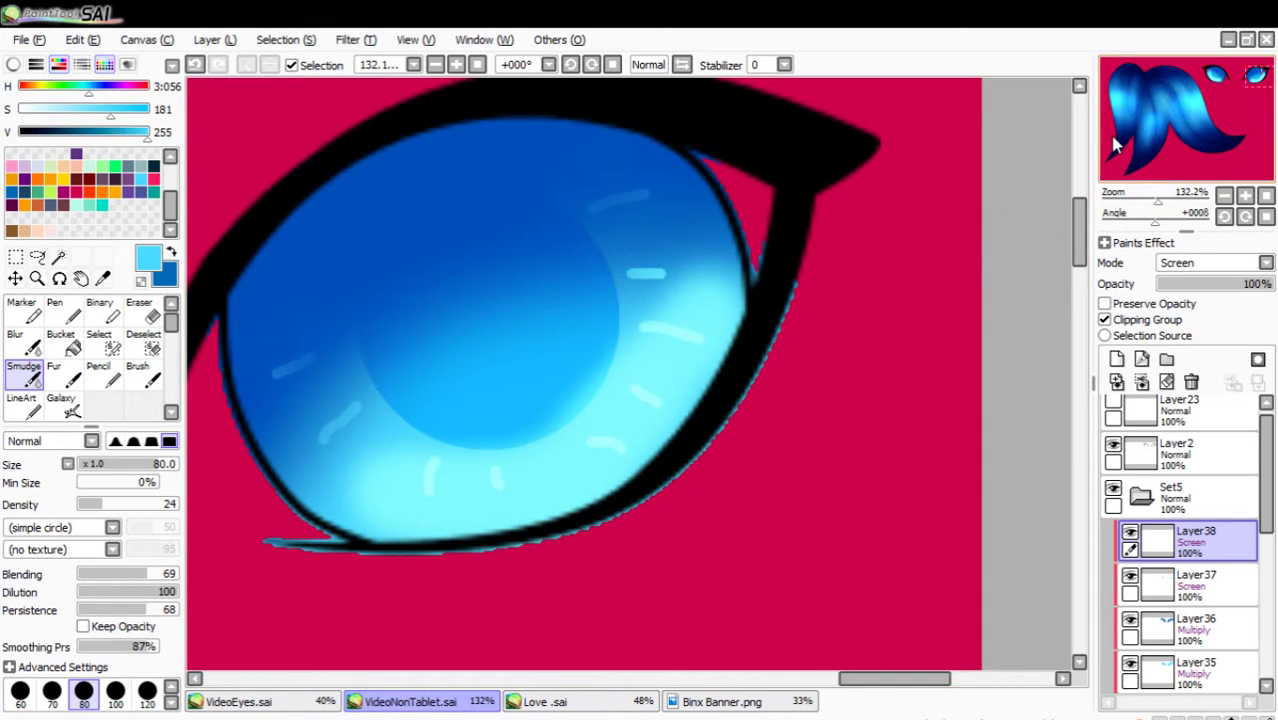
{"action": "left_click_drag", "start_coordinate": [1131, 120], "coordinate": [1080, 129]}
{"action": "left_click_drag", "start_coordinate": [1089, 118], "coordinate": [1093, 124]}
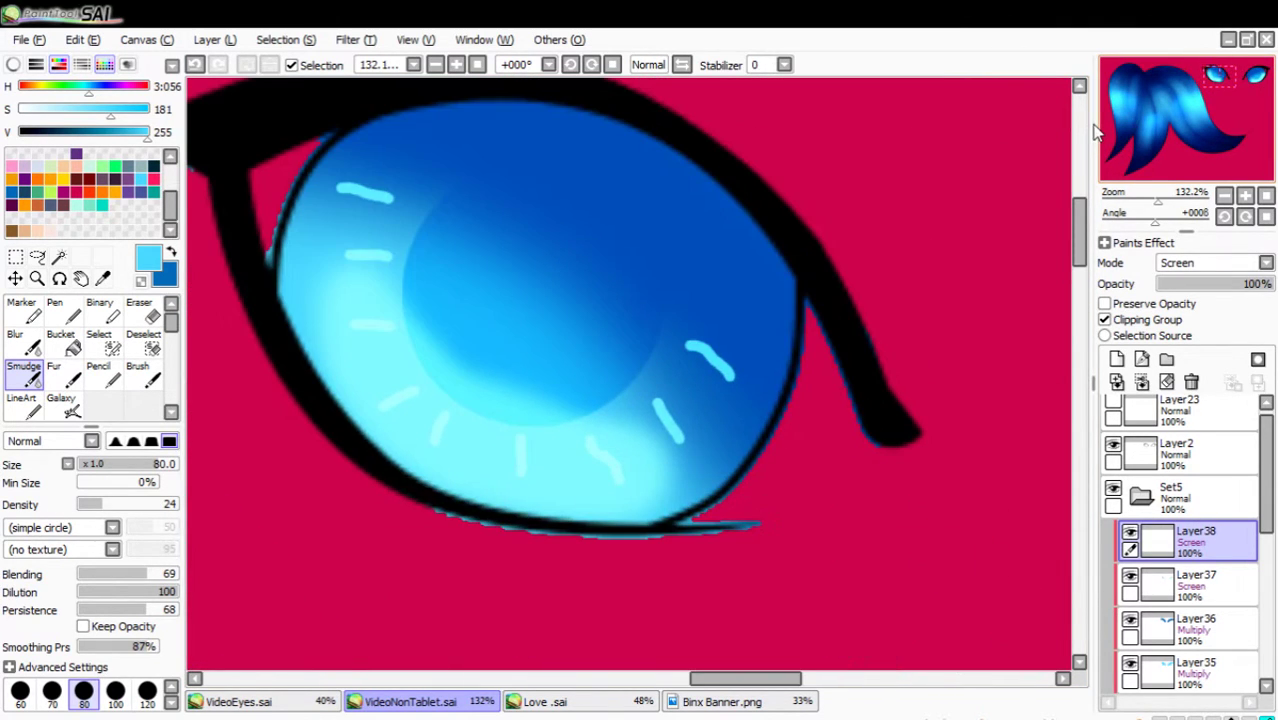
{"action": "left_click_drag", "start_coordinate": [336, 148], "coordinate": [342, 159]}
{"action": "mouse_move", "coordinate": [748, 325]}
{"action": "left_mouse_down"}
{"action": "mouse_move", "coordinate": [798, 384]}
{"action": "mouse_move", "coordinate": [729, 364]}
{"action": "mouse_move", "coordinate": [616, 298]}
{"action": "mouse_move", "coordinate": [445, 273]}
{"action": "mouse_move", "coordinate": [465, 320]}
{"action": "mouse_move", "coordinate": [560, 339]}
{"action": "mouse_move", "coordinate": [676, 401]}
{"action": "left_mouse_up"}
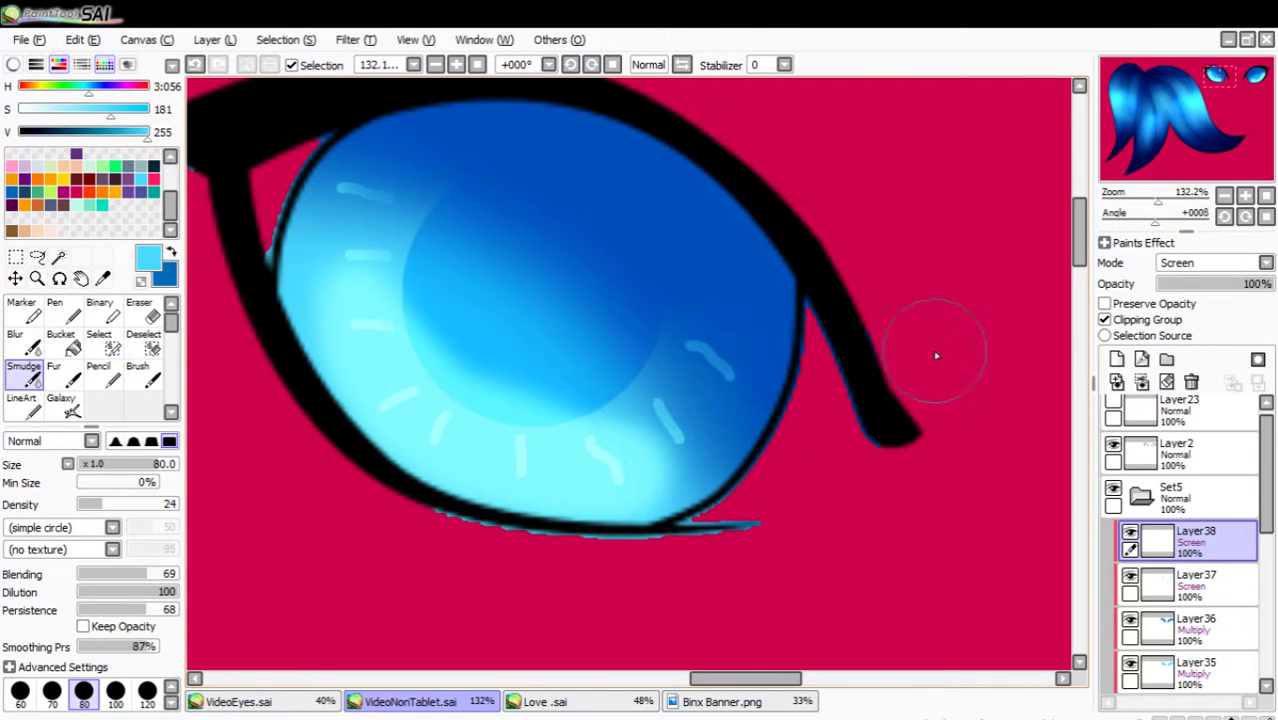
Add a clipped layer above Layer38 and set its blending mode to Luminosity.
{"action": "mouse_move", "coordinate": [1158, 201]}
{"action": "left_mouse_down"}
{"action": "mouse_move", "coordinate": [1132, 200]}
{"action": "mouse_move", "coordinate": [1170, 186]}
{"action": "left_mouse_up"}
{"action": "left_click", "coordinate": [1266, 196]}
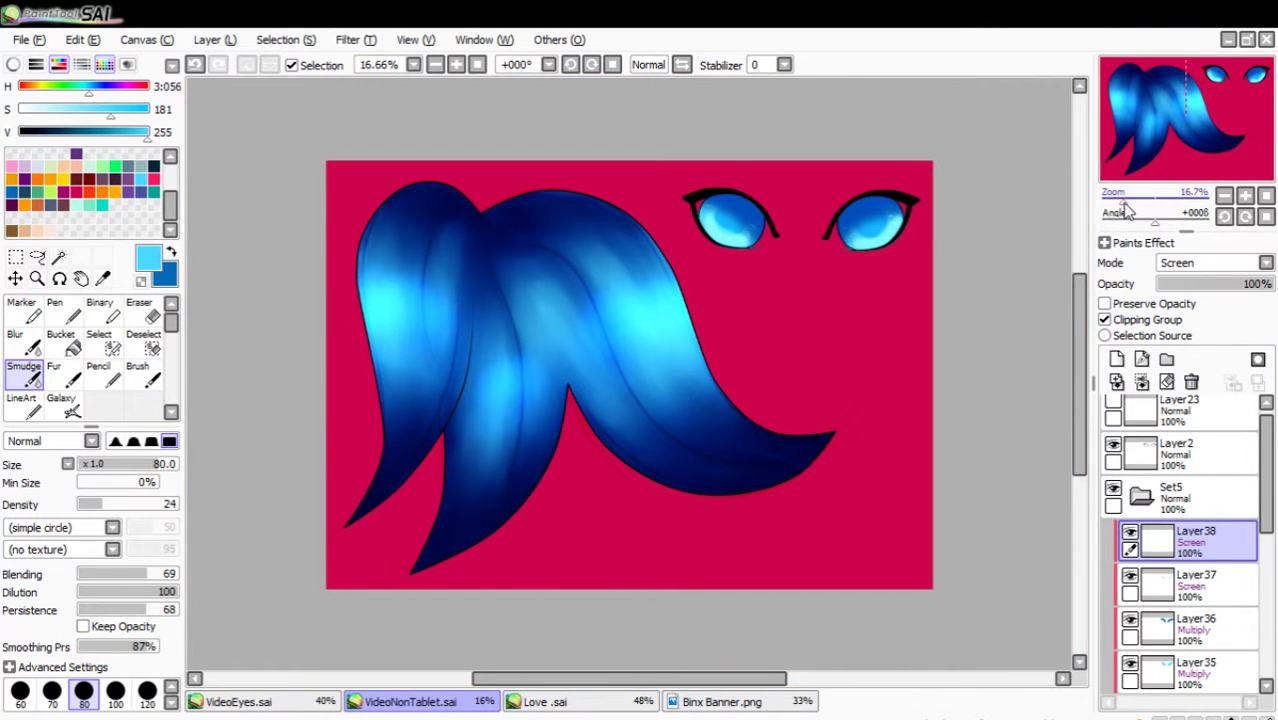
{"action": "left_click_drag", "start_coordinate": [1122, 202], "coordinate": [1205, 130]}
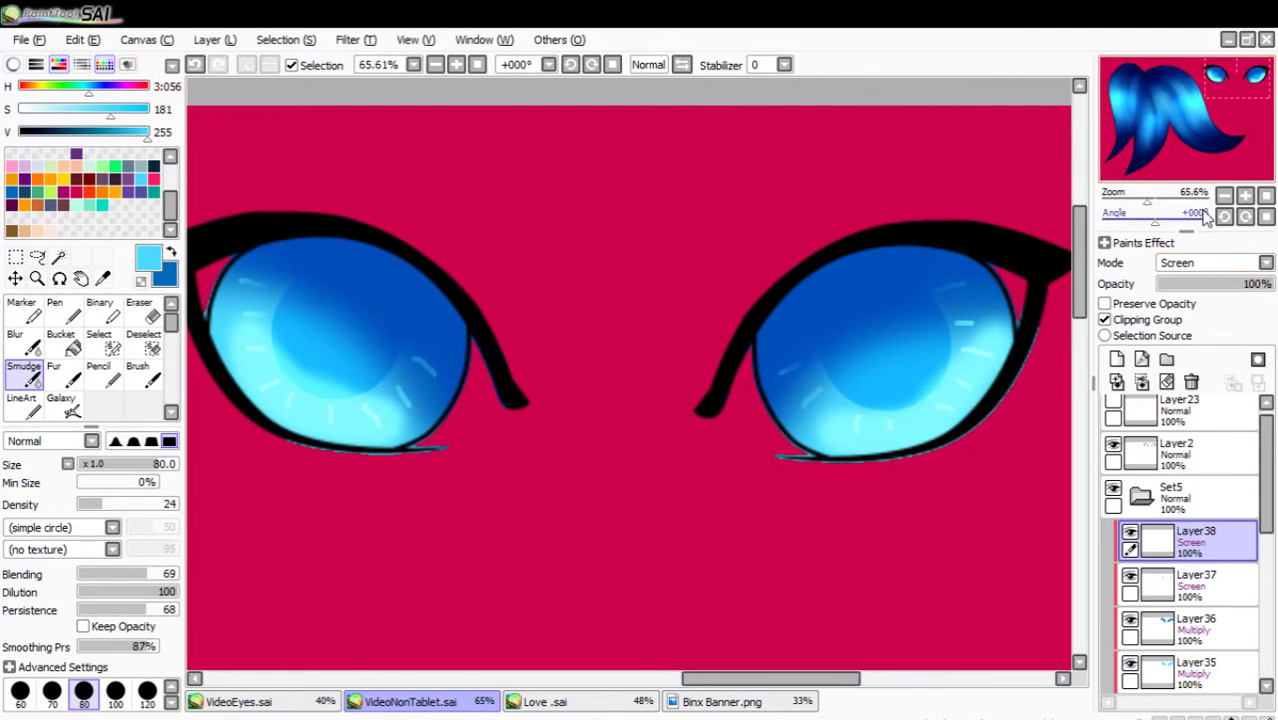
{"action": "left_click", "coordinate": [1117, 359]}
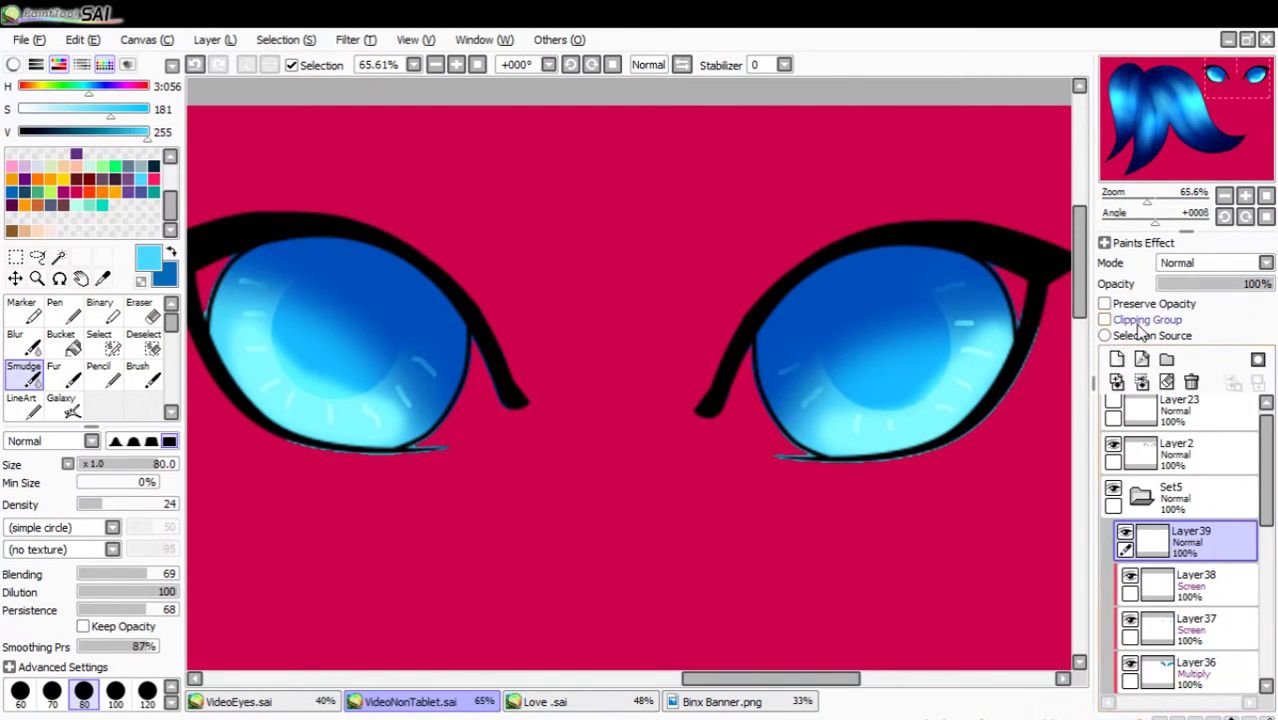
{"action": "left_click", "coordinate": [1130, 320]}
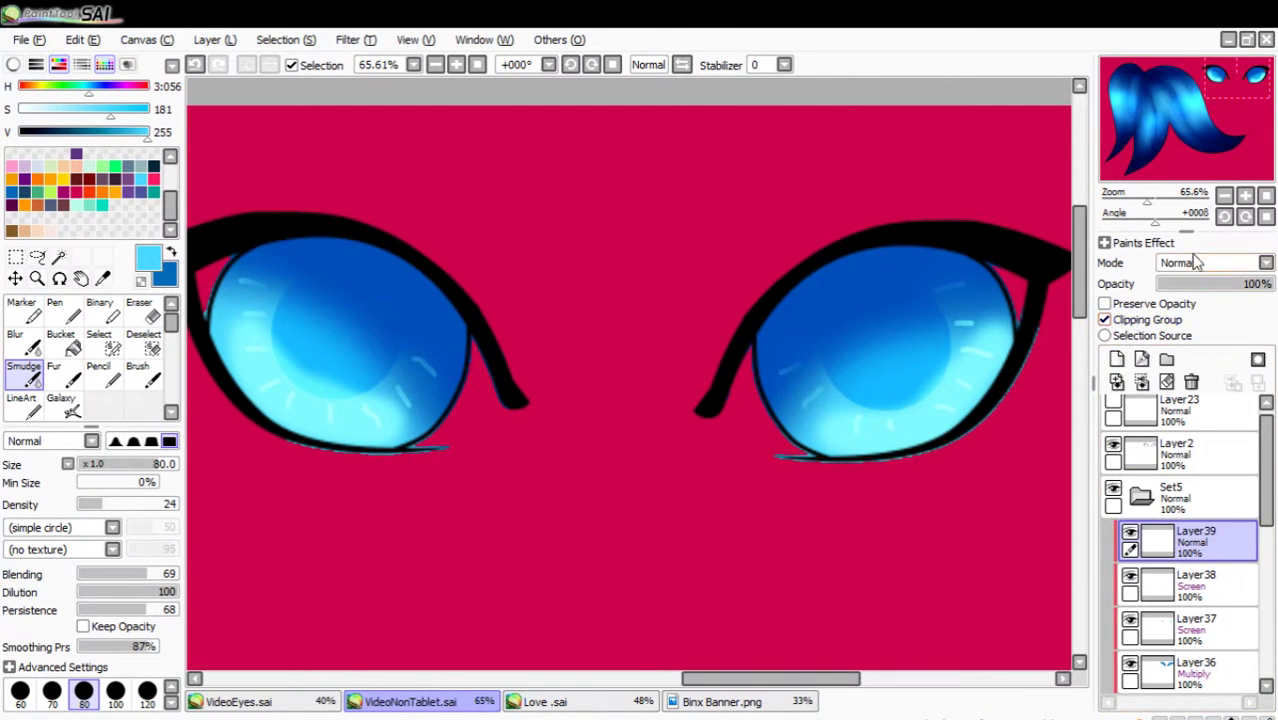
{"action": "left_click", "coordinate": [1197, 350]}
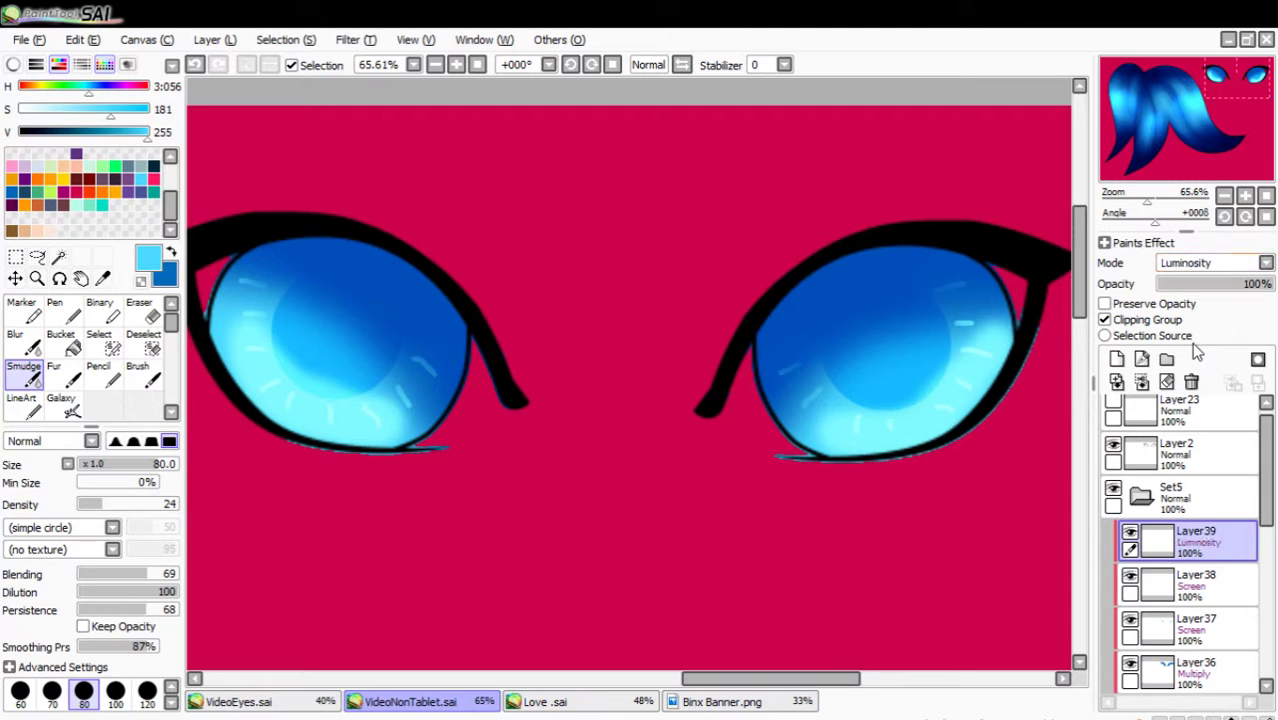
Ready the Pencil at size 200 for painting on Layer39.
{"action": "left_click", "coordinate": [106, 375]}
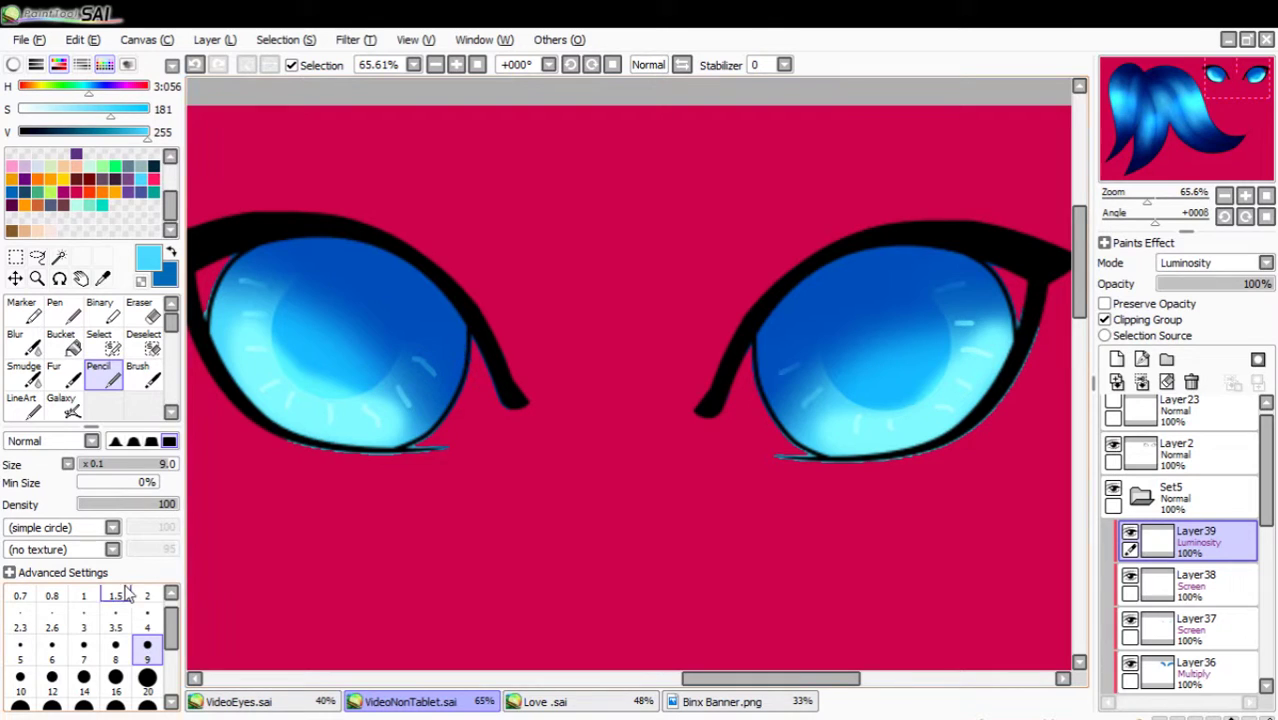
{"action": "left_click_drag", "start_coordinate": [171, 623], "coordinate": [171, 658]}
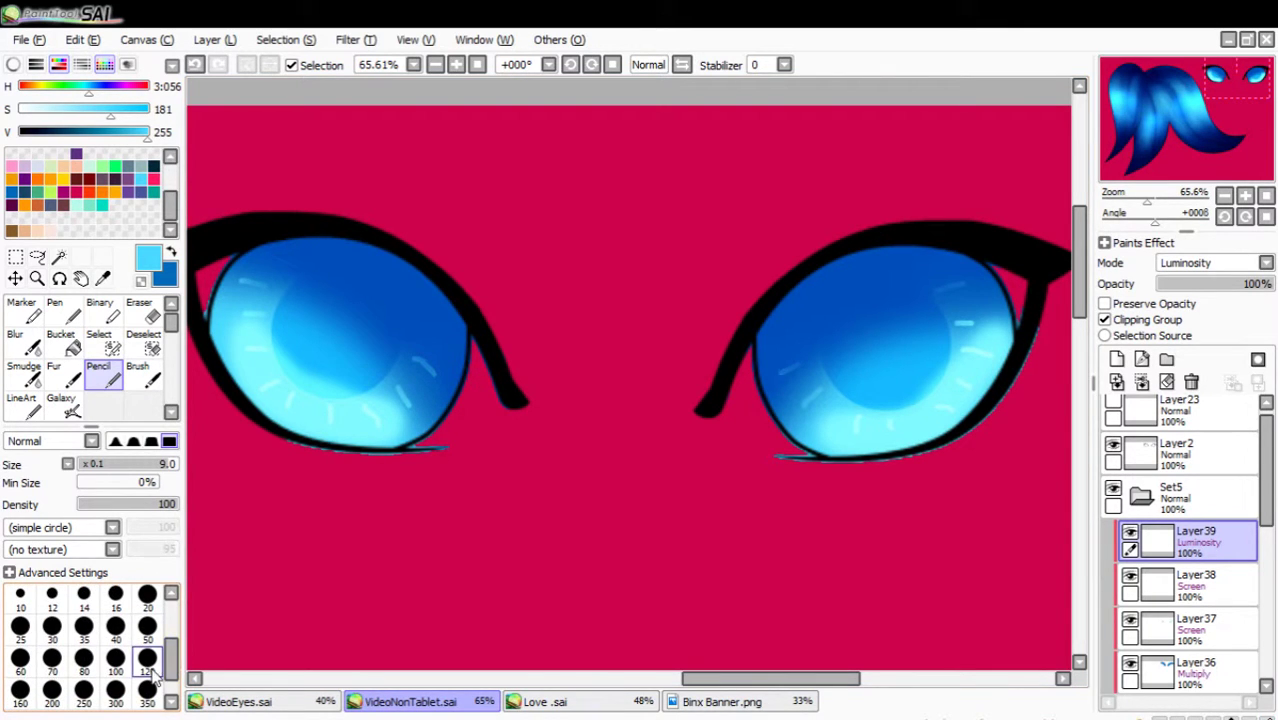
{"action": "left_click", "coordinate": [52, 690]}
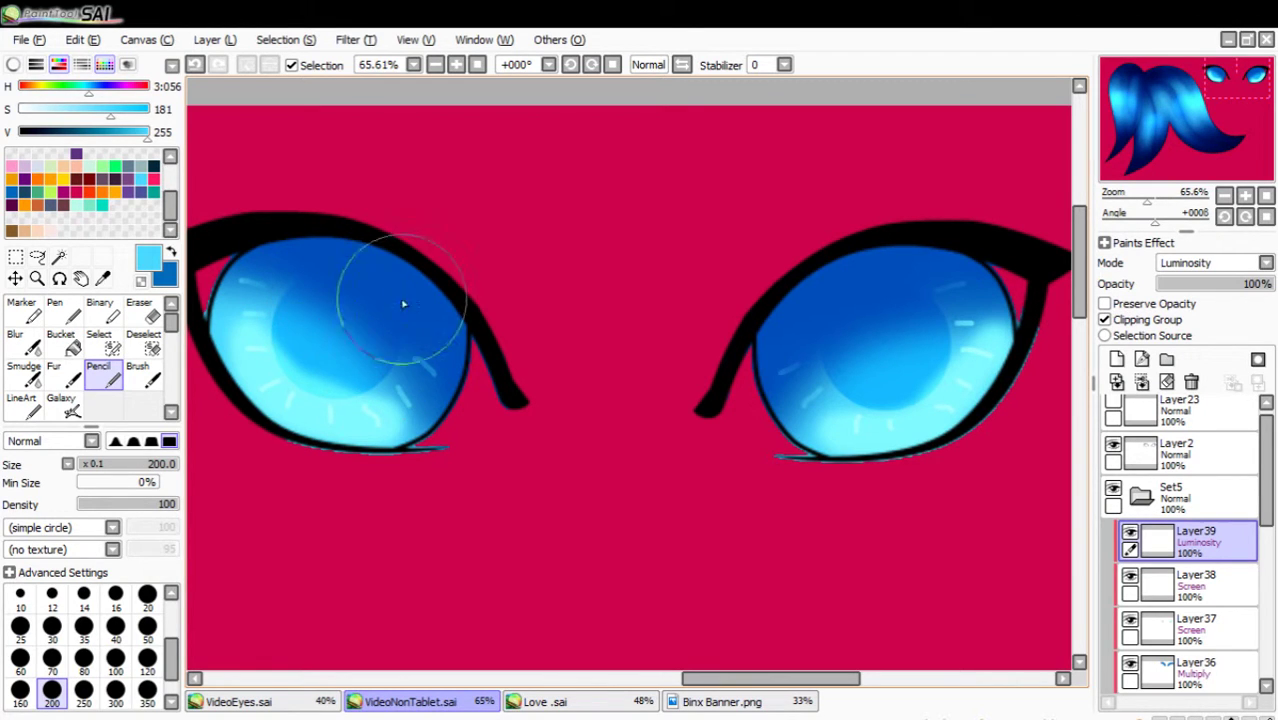
{"action": "left_click", "coordinate": [84, 594]}
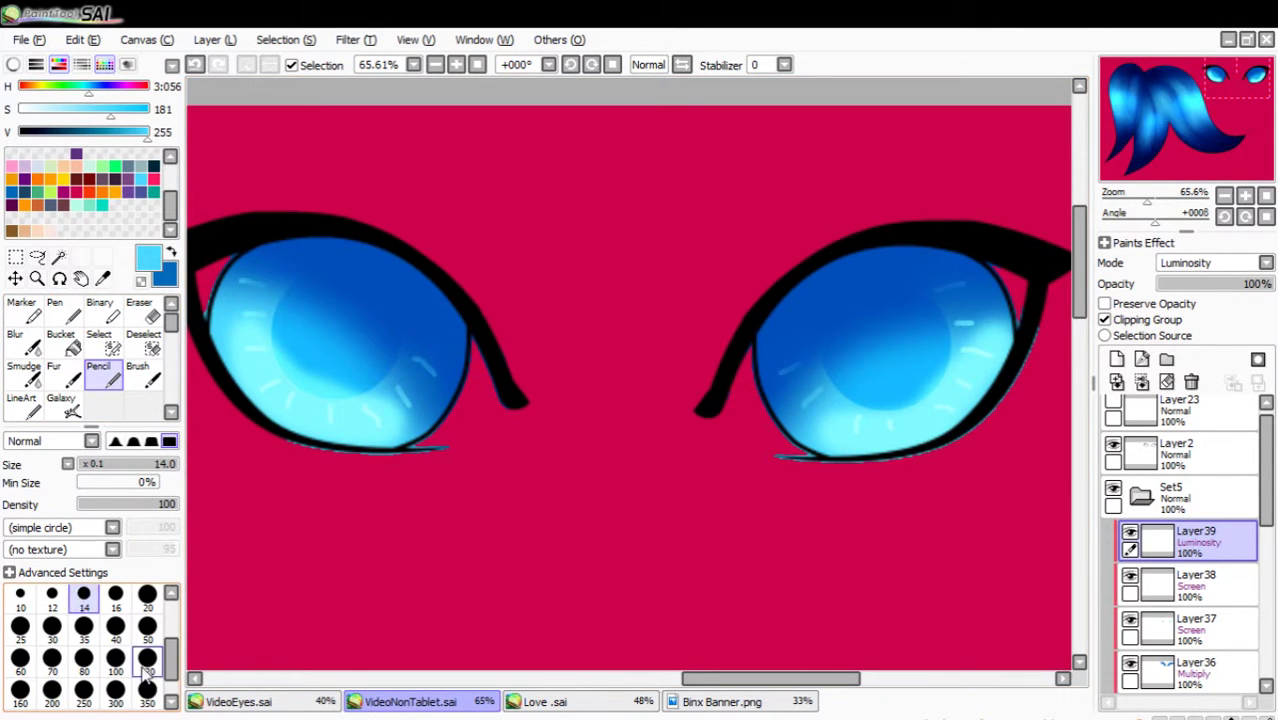
{"action": "mouse_move", "coordinate": [297, 284]}
{"action": "left_mouse_down"}
{"action": "mouse_move", "coordinate": [275, 355]}
{"action": "mouse_move", "coordinate": [341, 377]}
{"action": "mouse_move", "coordinate": [396, 354]}
{"action": "left_mouse_up"}
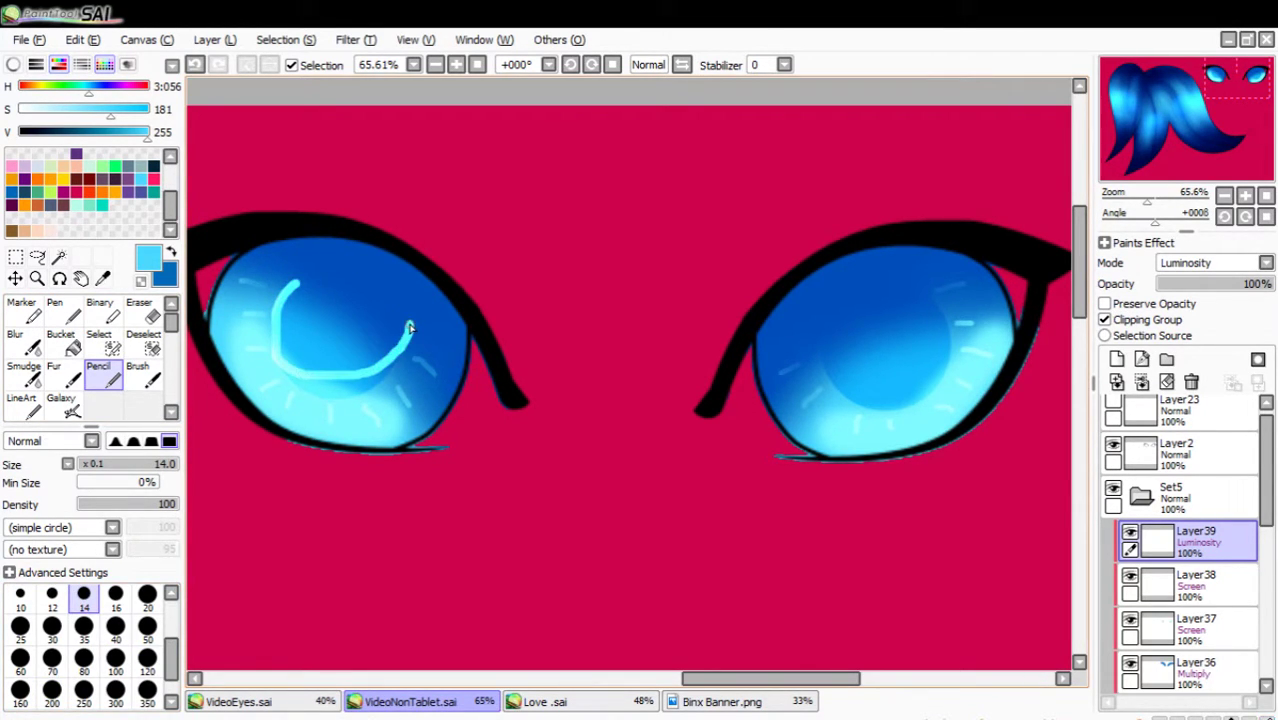
{"action": "key", "text": "ctrl+z"}
Stamp a light blue circle over each pupil on Layer39 with the Pencil at size 200.
{"action": "left_click", "coordinate": [52, 690]}
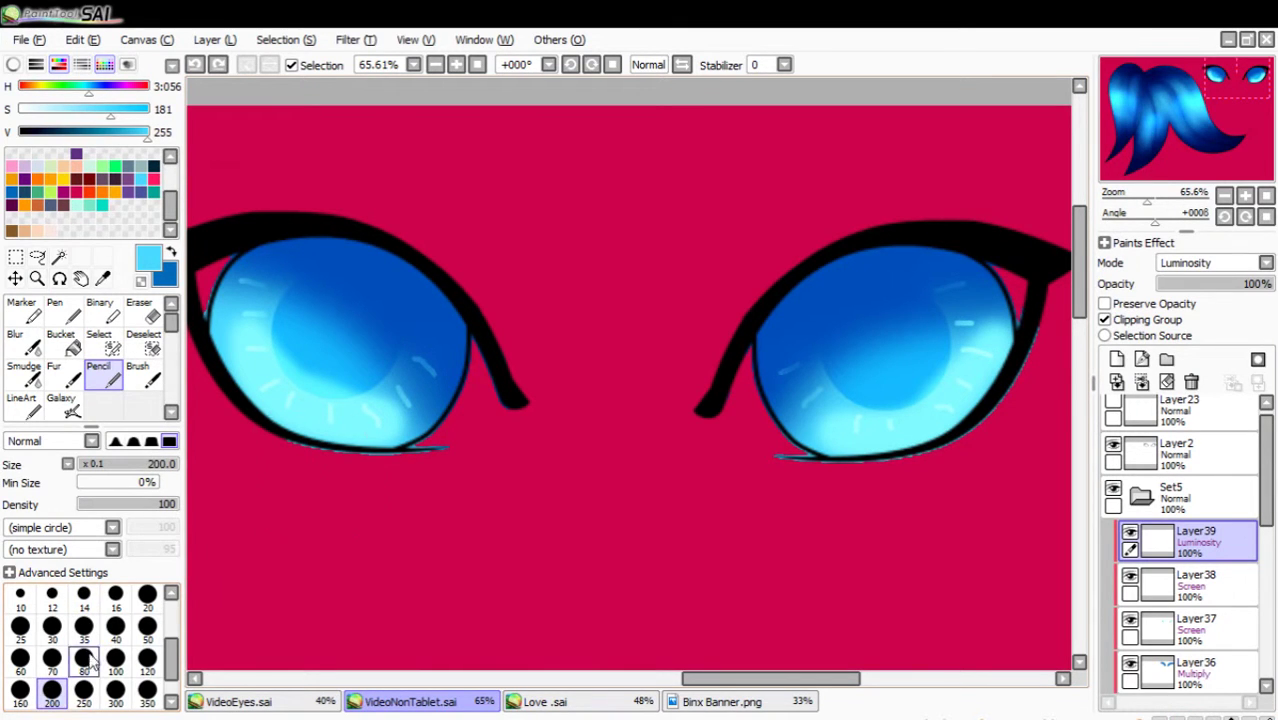
{"action": "left_click", "coordinate": [338, 335]}
{"action": "left_click", "coordinate": [338, 335]}
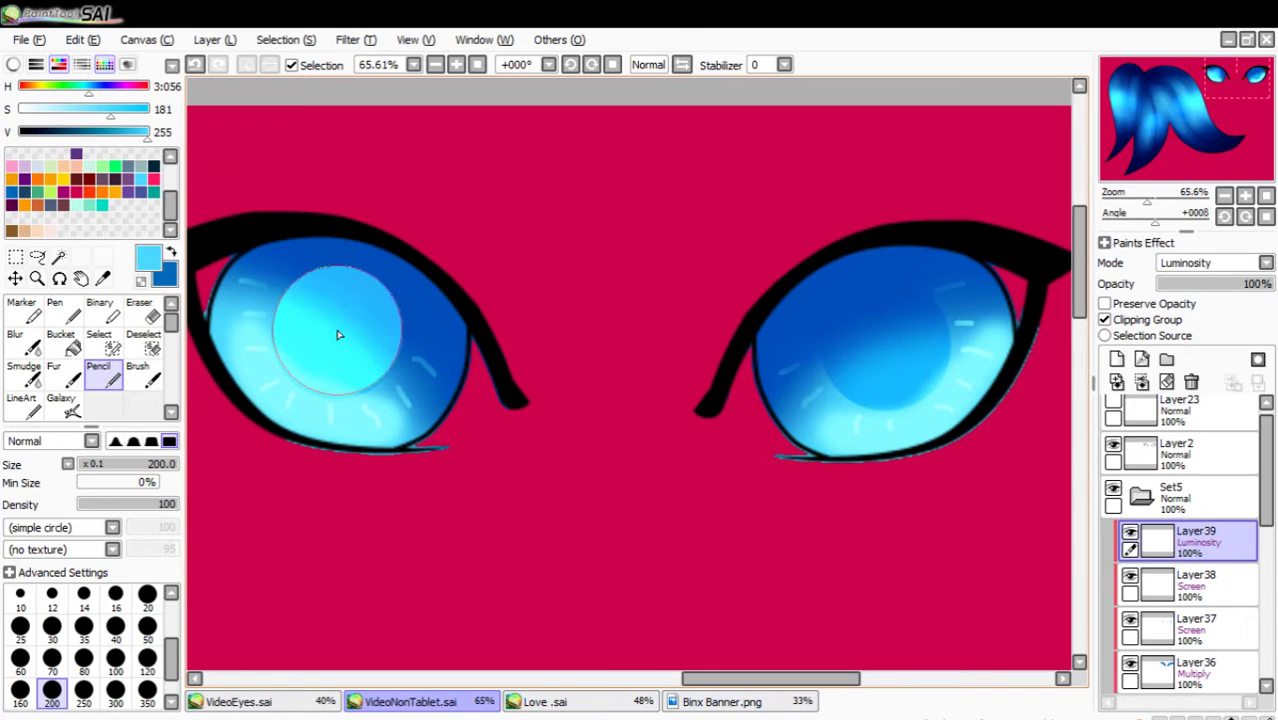
{"action": "left_click", "coordinate": [888, 350]}
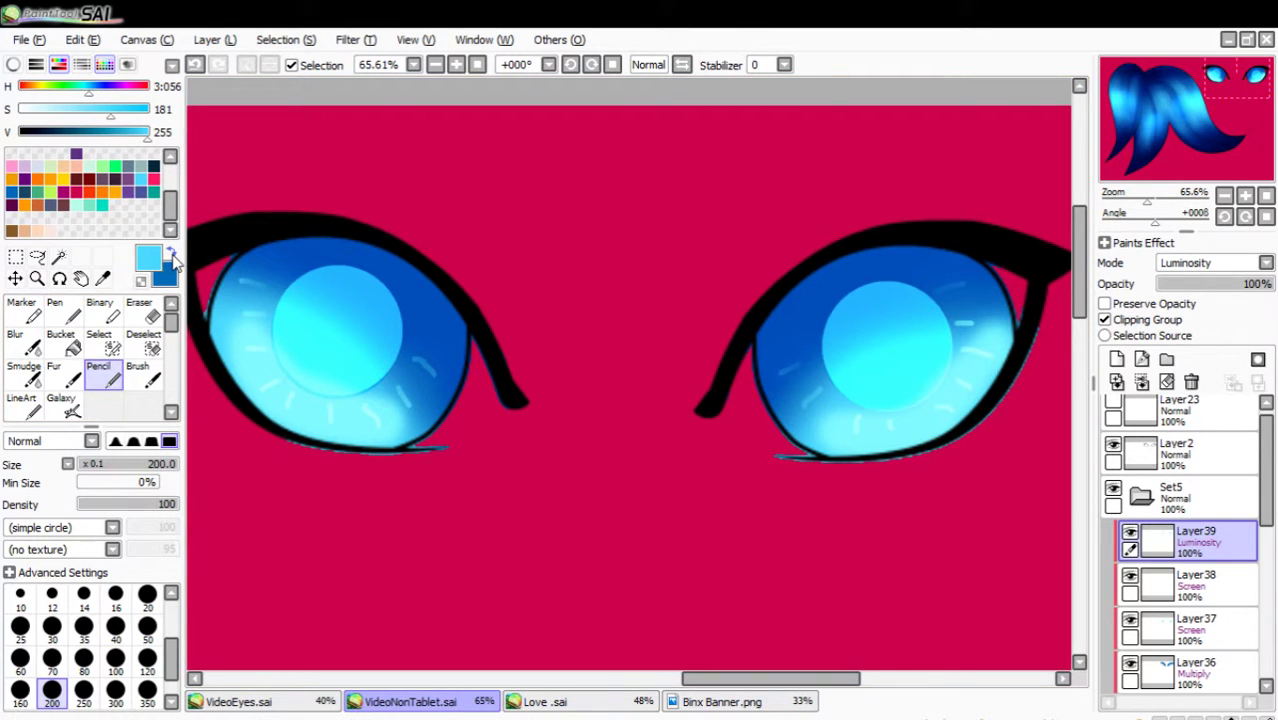
Erase most of both pupil circles with a size 200 Eraser offset slightly upward, leaving a bright crescent along each lower edge.
{"action": "left_click", "coordinate": [140, 311]}
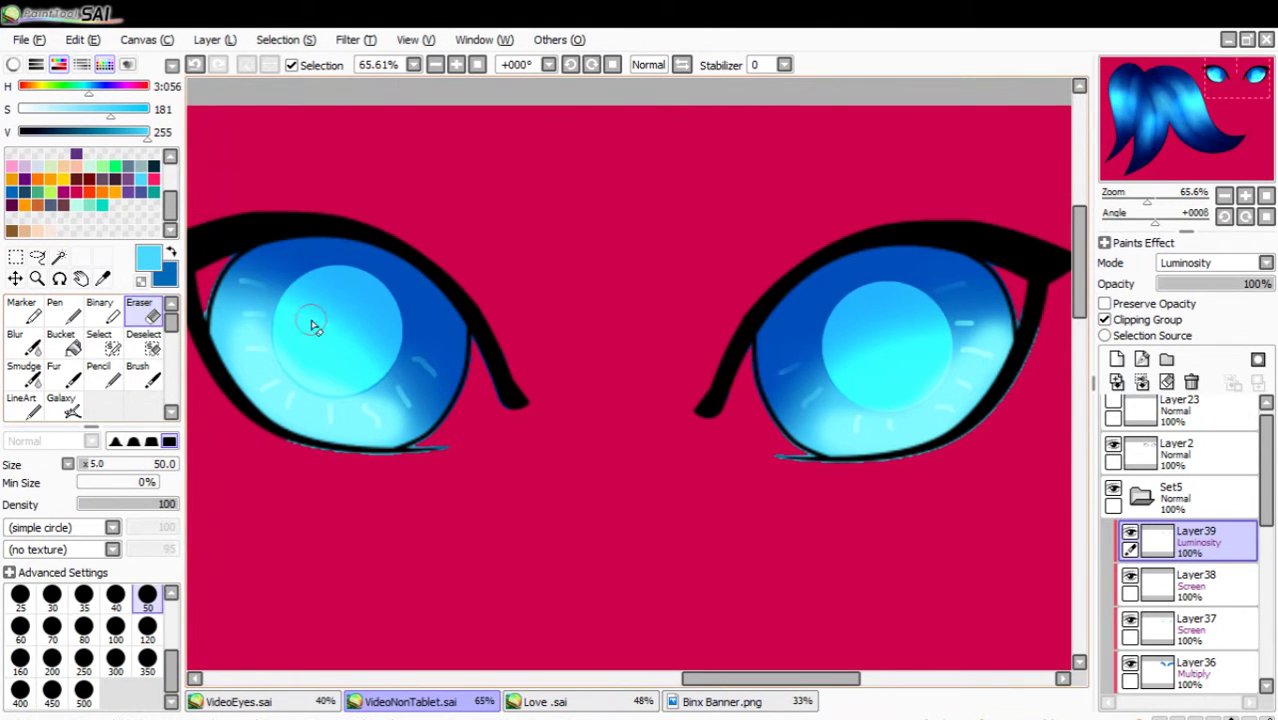
{"action": "left_click", "coordinate": [54, 668]}
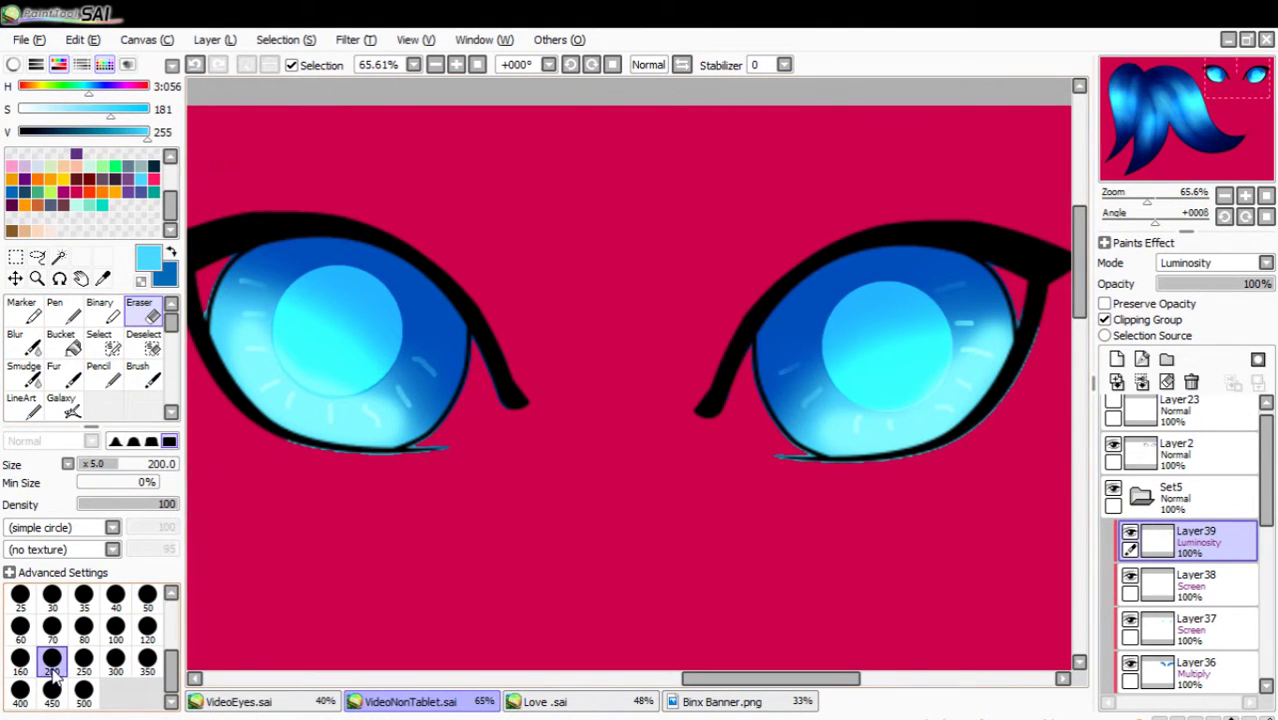
{"action": "left_click", "coordinate": [345, 317]}
{"action": "left_click", "coordinate": [346, 318]}
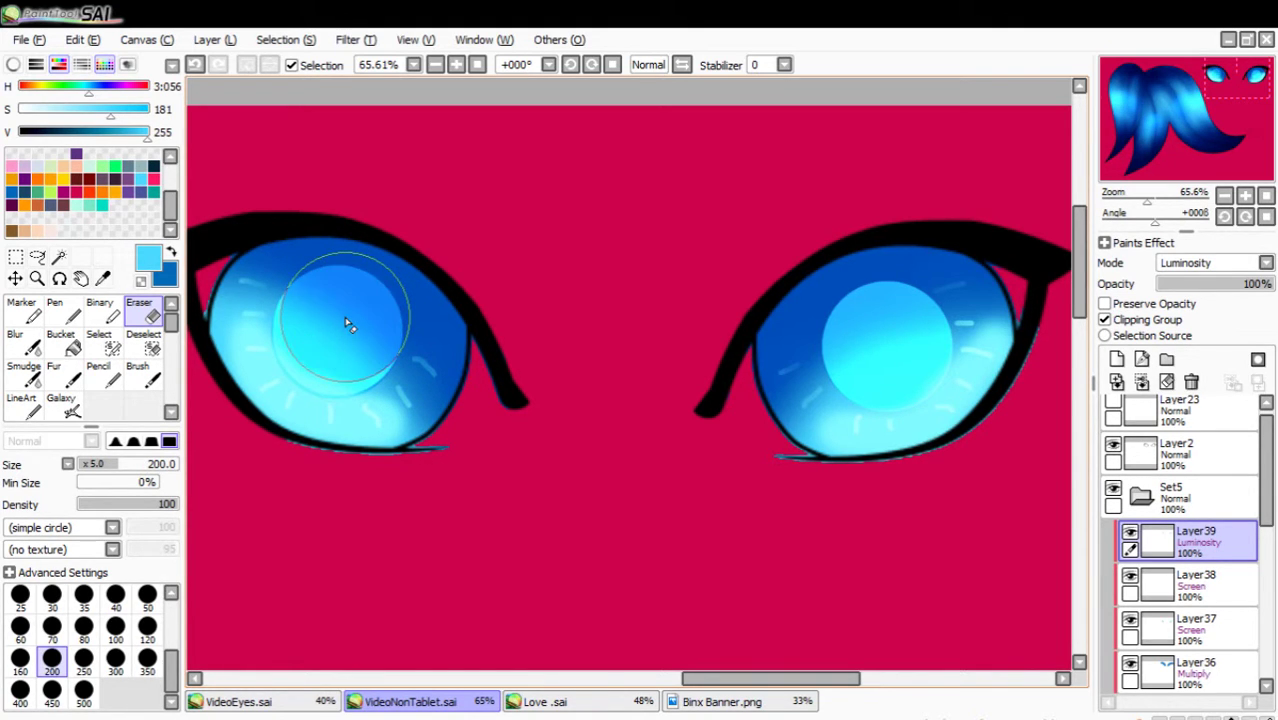
{"action": "left_click", "coordinate": [346, 318]}
{"action": "left_click", "coordinate": [346, 318]}
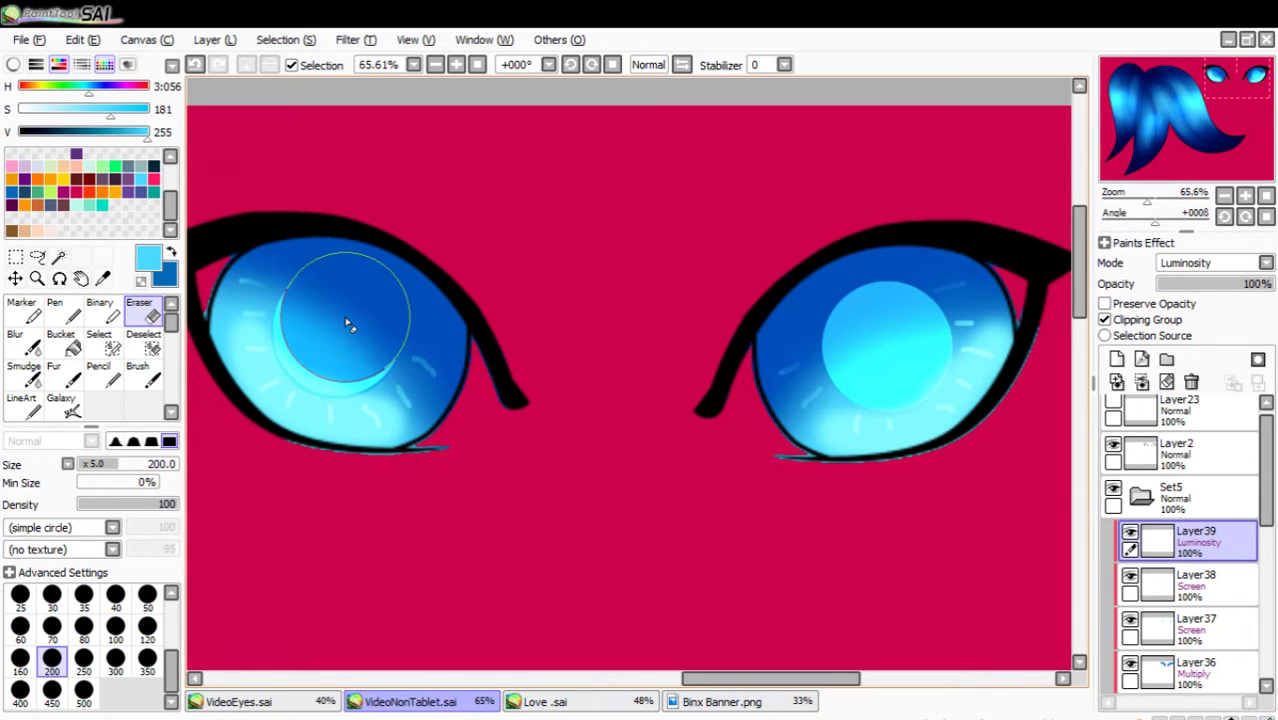
{"action": "left_click", "coordinate": [885, 341]}
{"action": "left_click", "coordinate": [885, 341]}
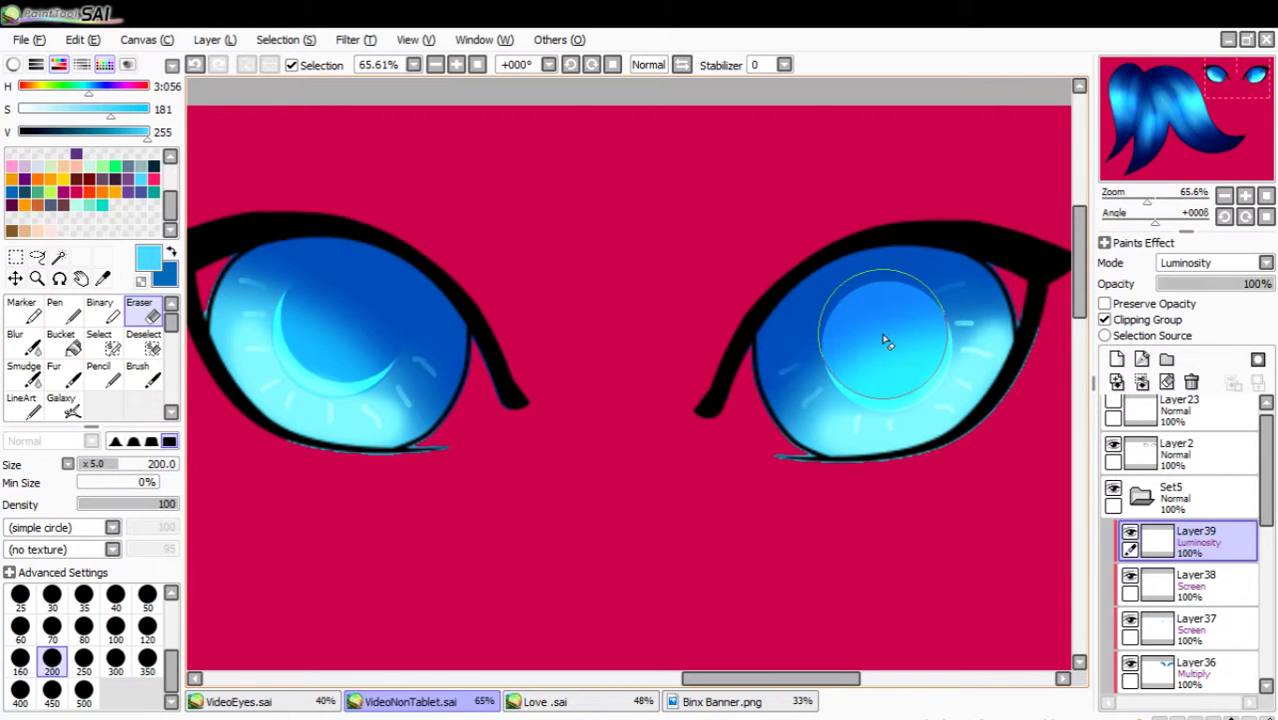
{"action": "left_click", "coordinate": [886, 342]}
{"action": "left_click", "coordinate": [886, 342]}
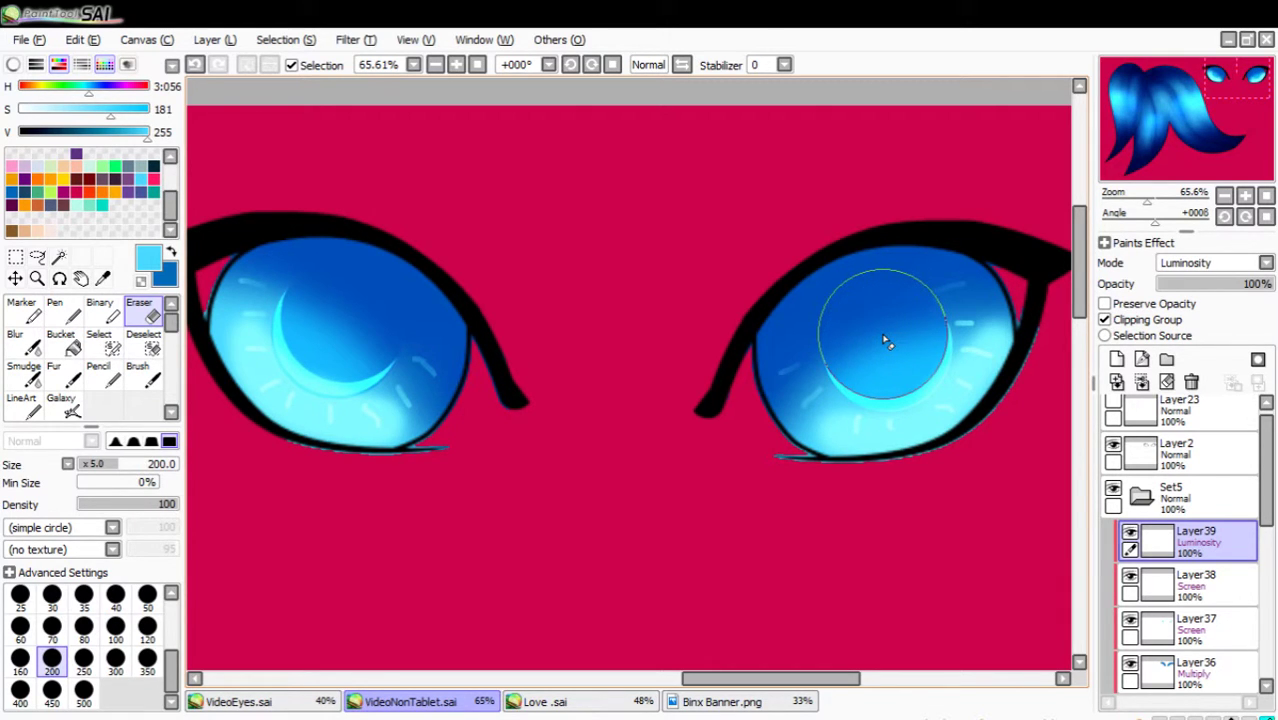
Nudge the left eye's crescent slightly outward, and rotate the right eye's crescent slightly counterclockwise to fit the pupil.
{"action": "left_click", "coordinate": [15, 257]}
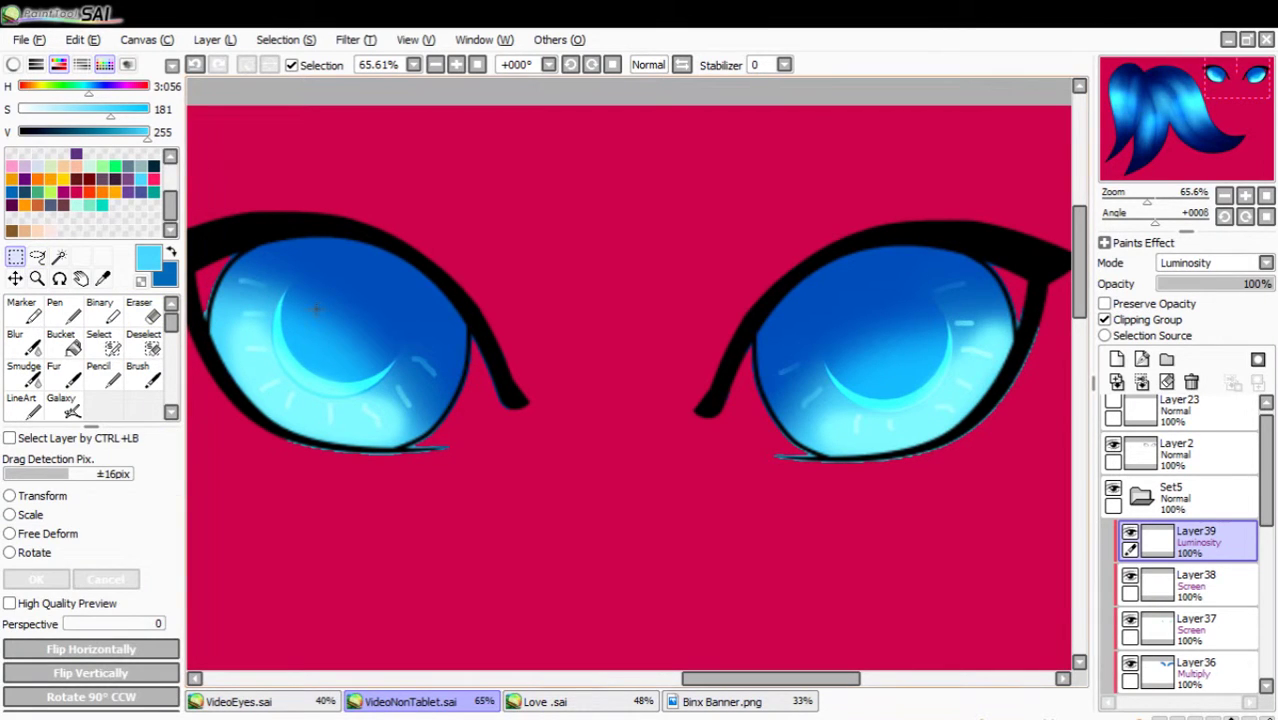
{"action": "left_click_drag", "start_coordinate": [202, 238], "coordinate": [406, 419]}
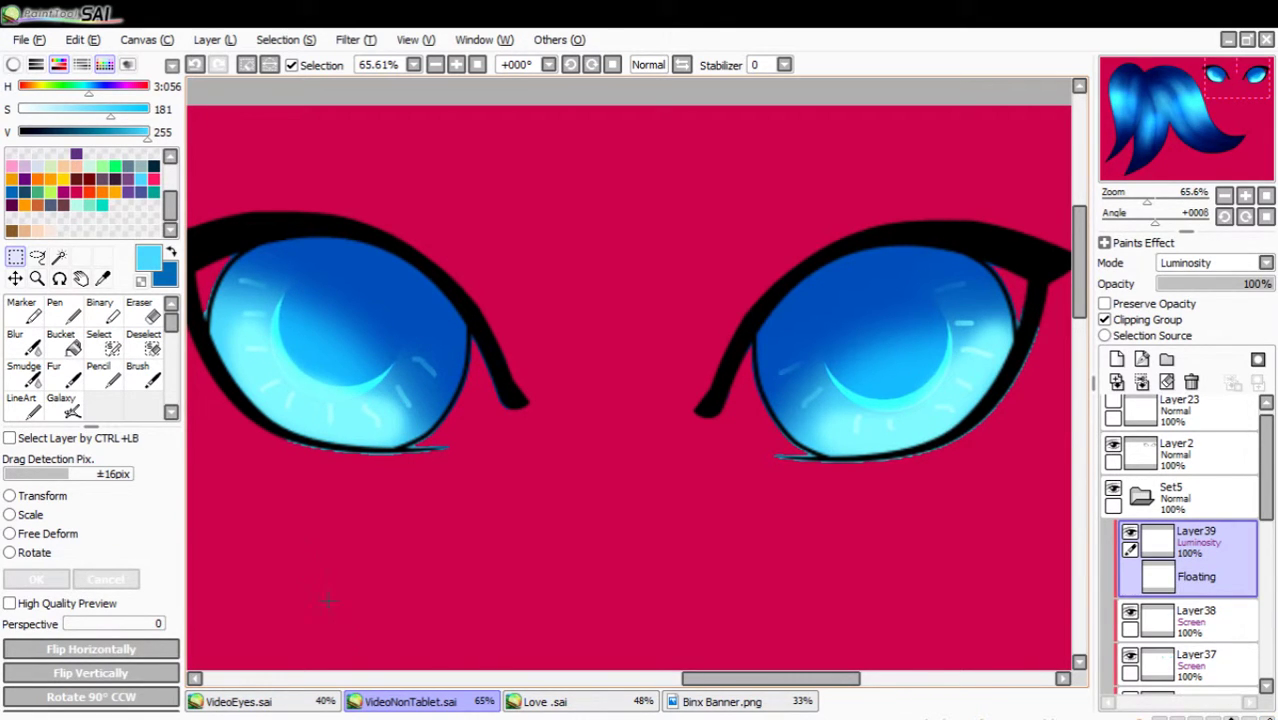
{"action": "left_click_drag", "start_coordinate": [761, 277], "coordinate": [960, 402]}
{"action": "left_click", "coordinate": [57, 496]}
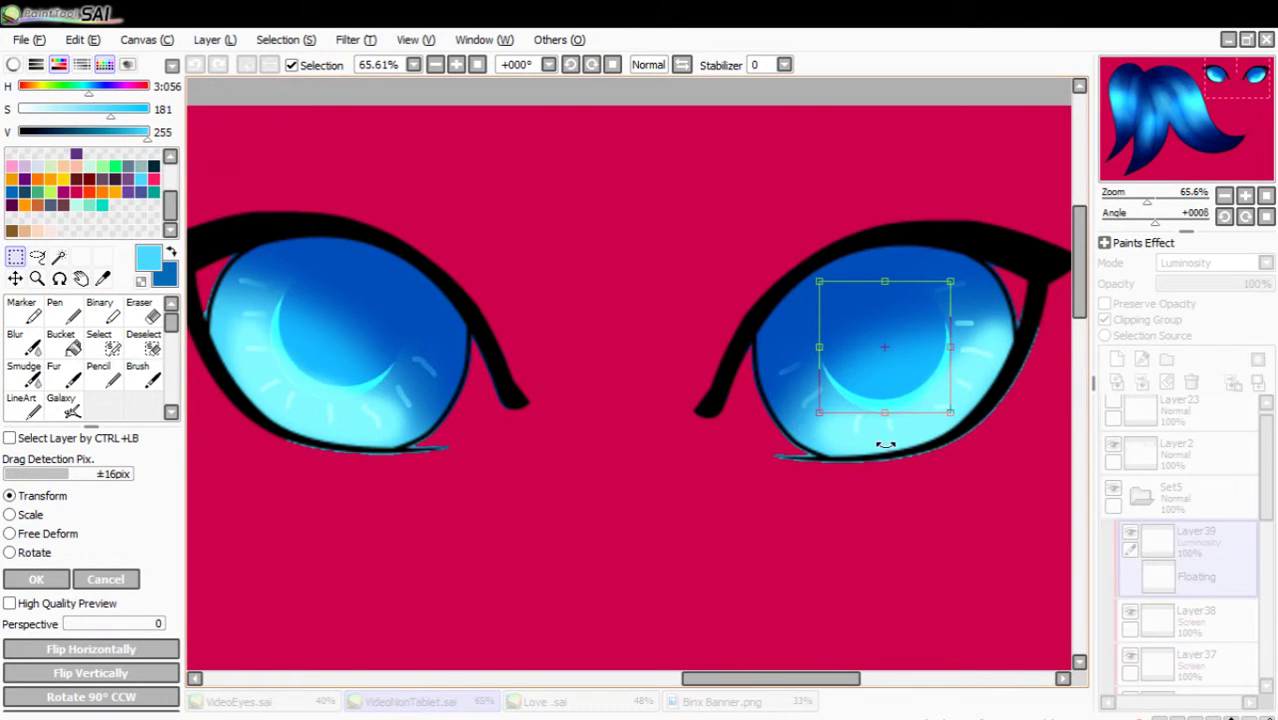
{"action": "left_click_drag", "start_coordinate": [978, 482], "coordinate": [995, 468]}
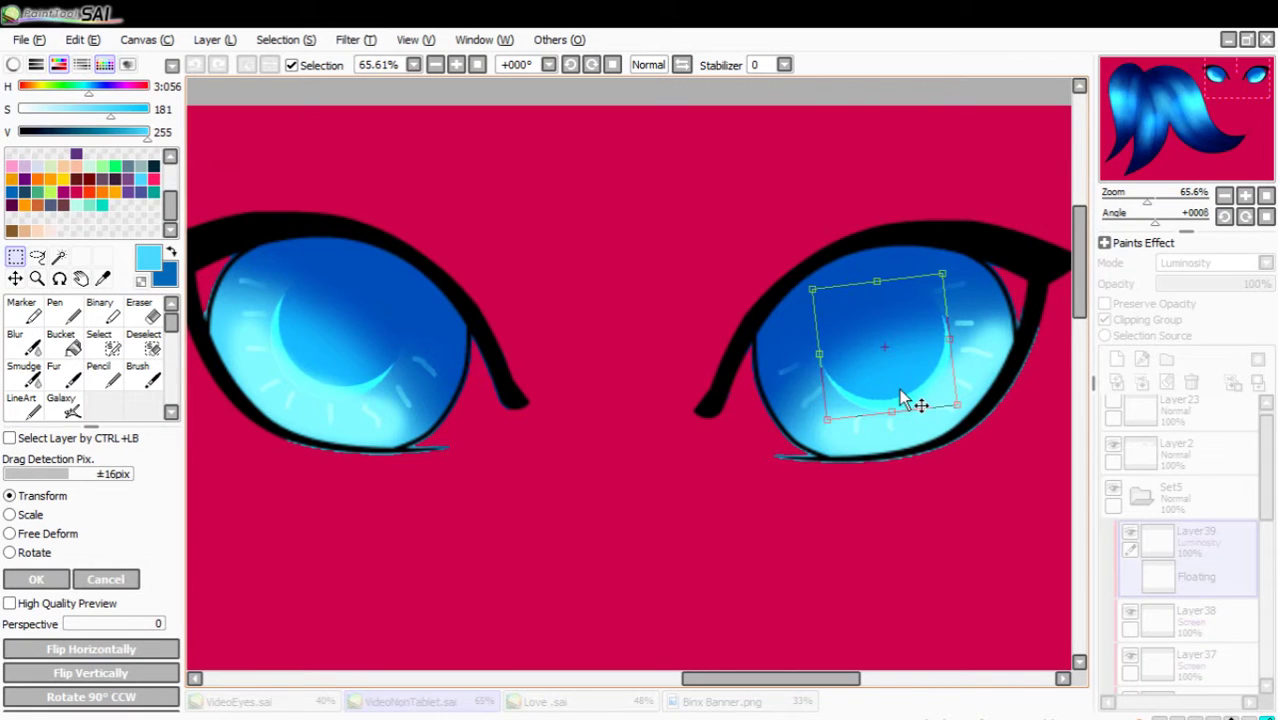
{"action": "left_click", "coordinate": [36, 579]}
{"action": "key", "text": "ctrl+d"}
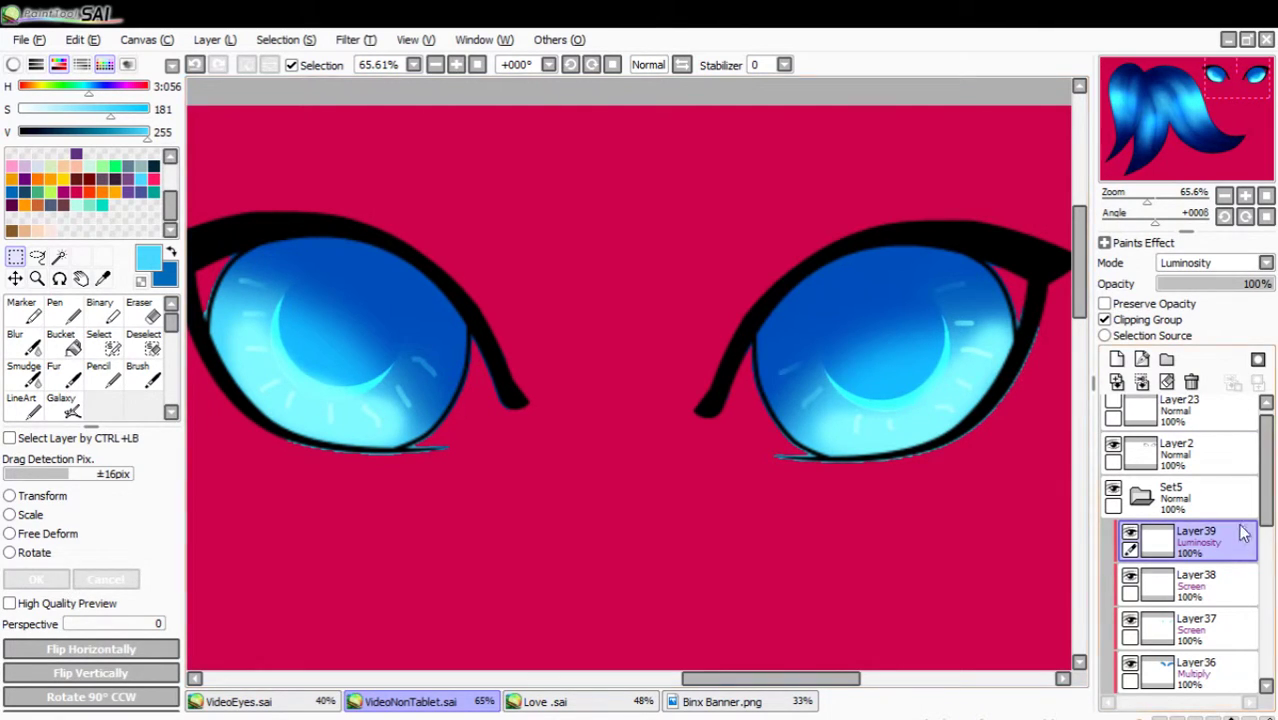
Add a clipped Screen layer above Layer39, and ready the Pencil at size 350.
{"action": "left_click", "coordinate": [1117, 358]}
{"action": "left_click", "coordinate": [1146, 320]}
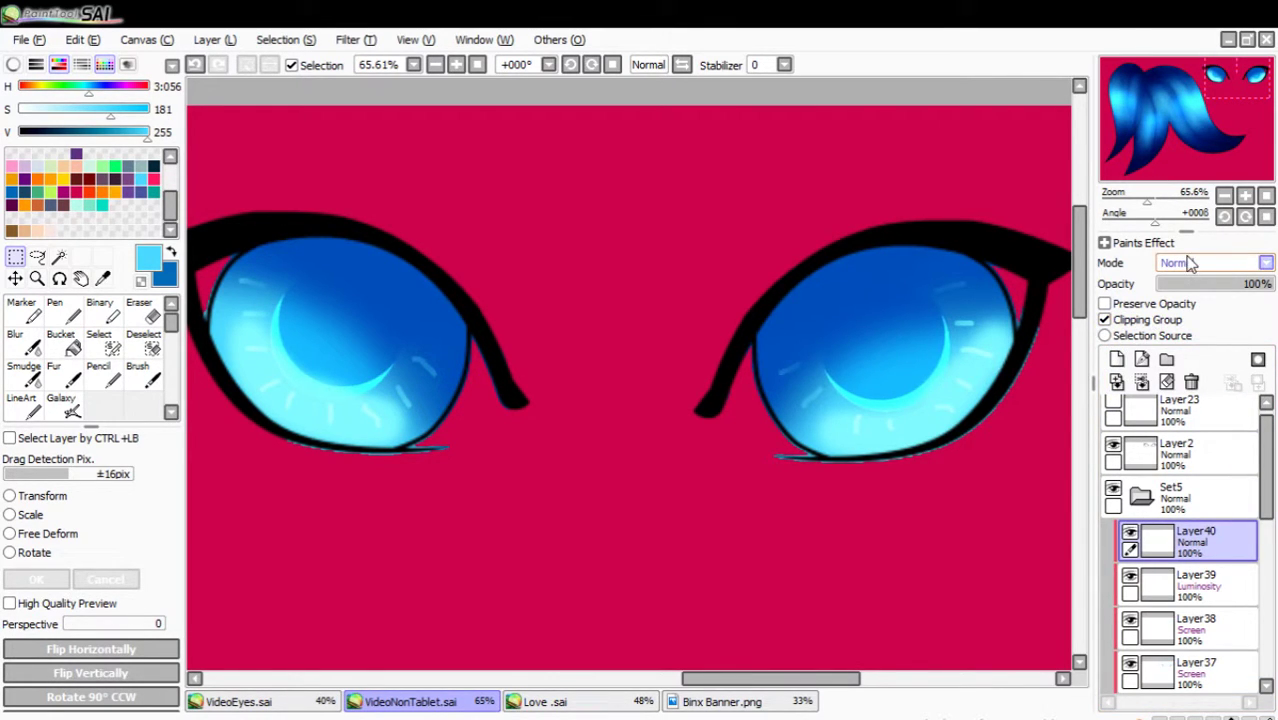
{"action": "left_click", "coordinate": [1187, 311]}
{"action": "left_click", "coordinate": [114, 378]}
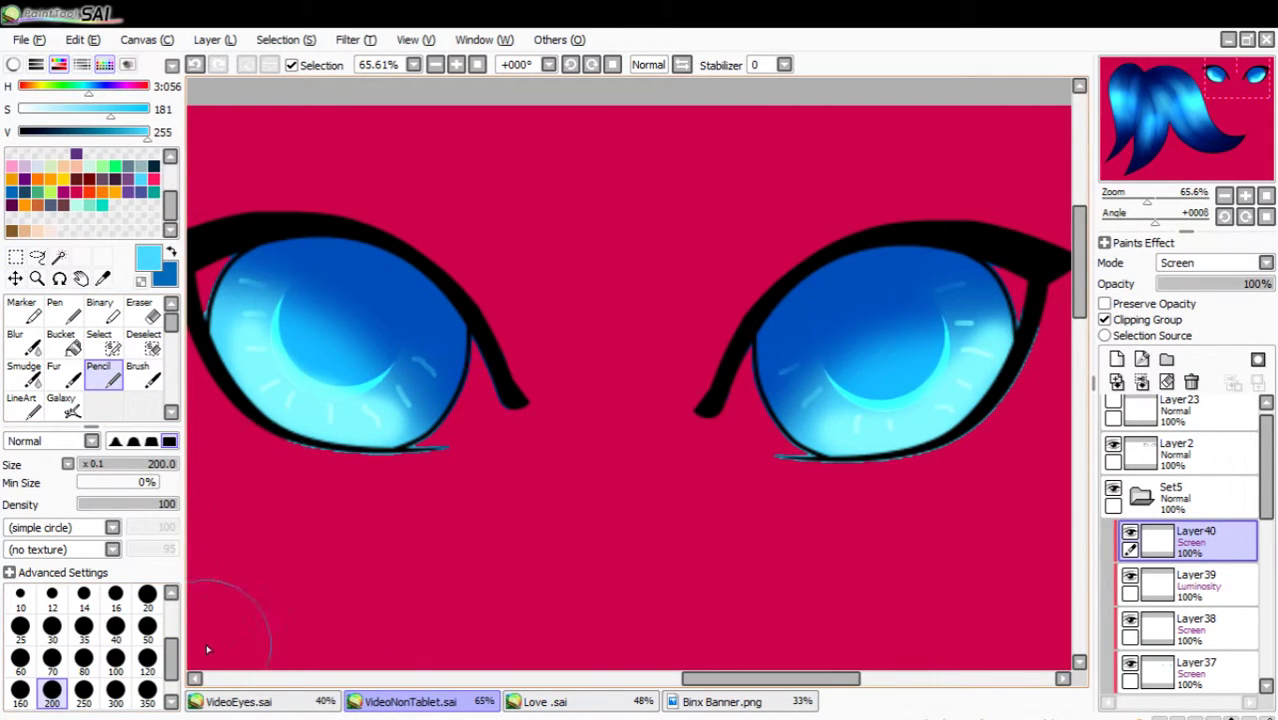
{"action": "left_click", "coordinate": [171, 700]}
{"action": "left_click", "coordinate": [147, 660]}
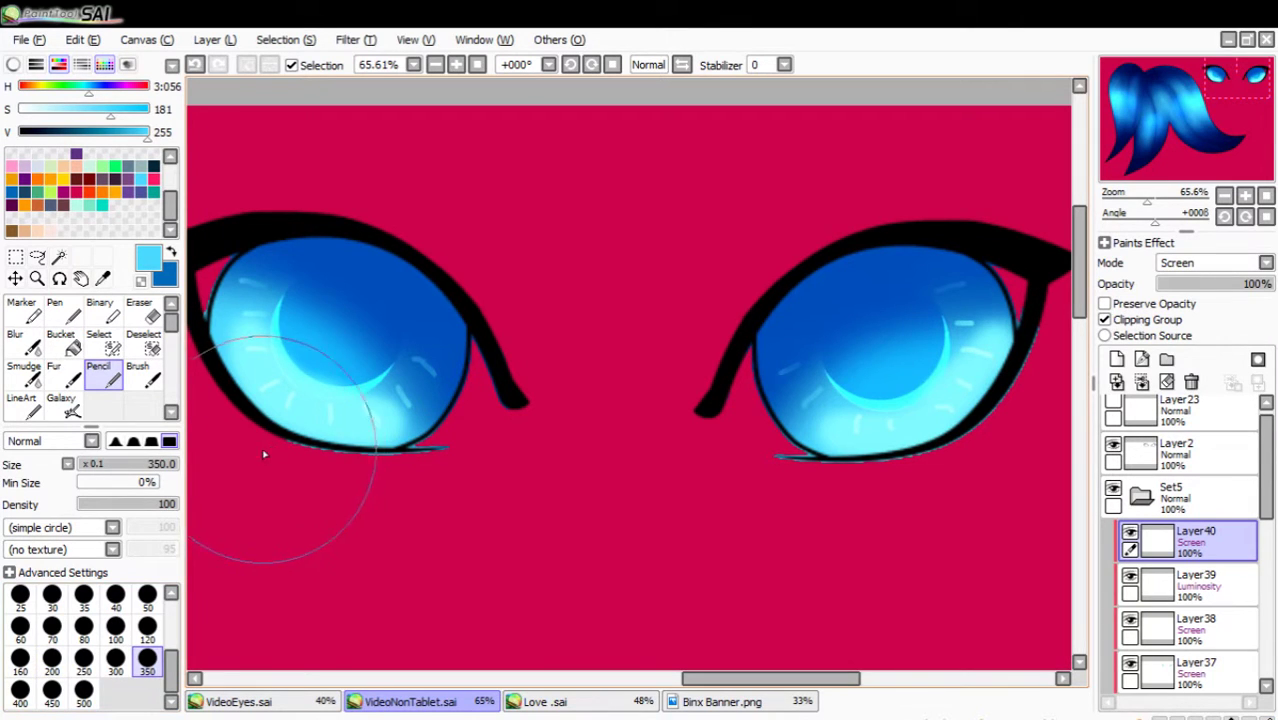
Stamp a size 500 light blue Pencil circle over the lower outer part of each iris on Layer40, and set the layer's opacity to 47%.
{"action": "left_click", "coordinate": [84, 692]}
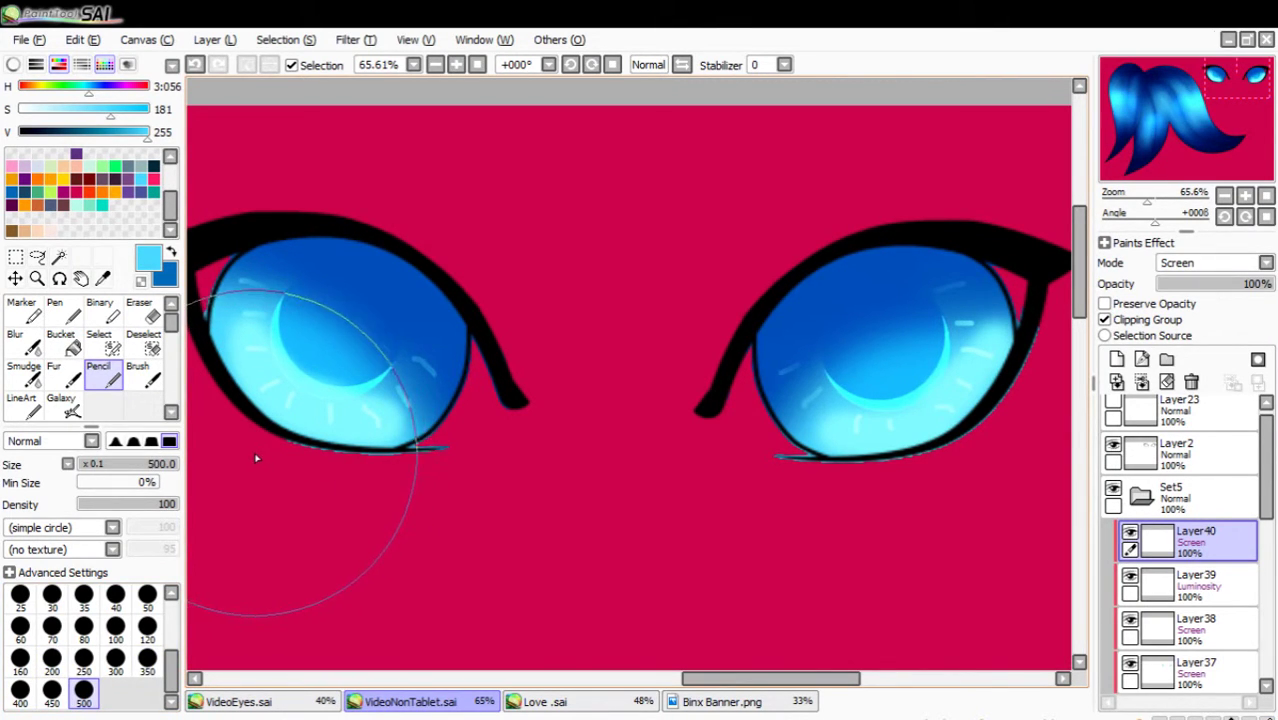
{"action": "left_click", "coordinate": [257, 458]}
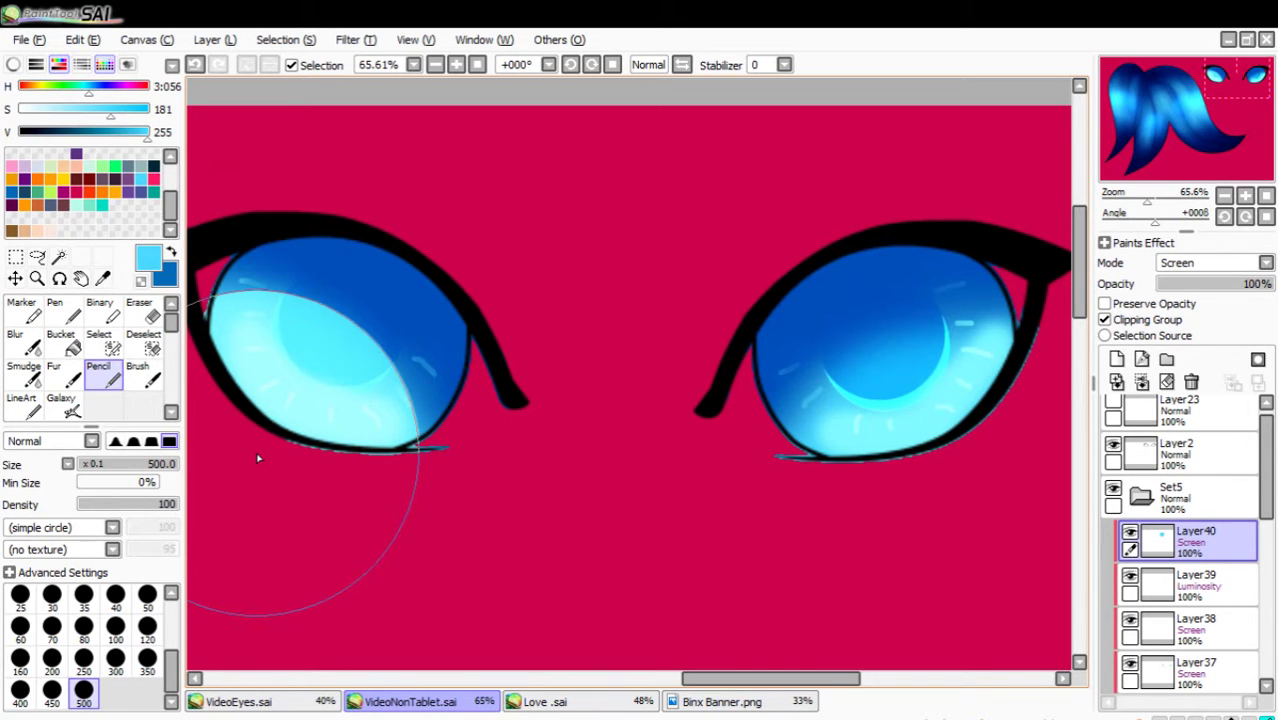
{"action": "left_click_drag", "start_coordinate": [943, 485], "coordinate": [946, 485]}
{"action": "left_click", "coordinate": [946, 485]}
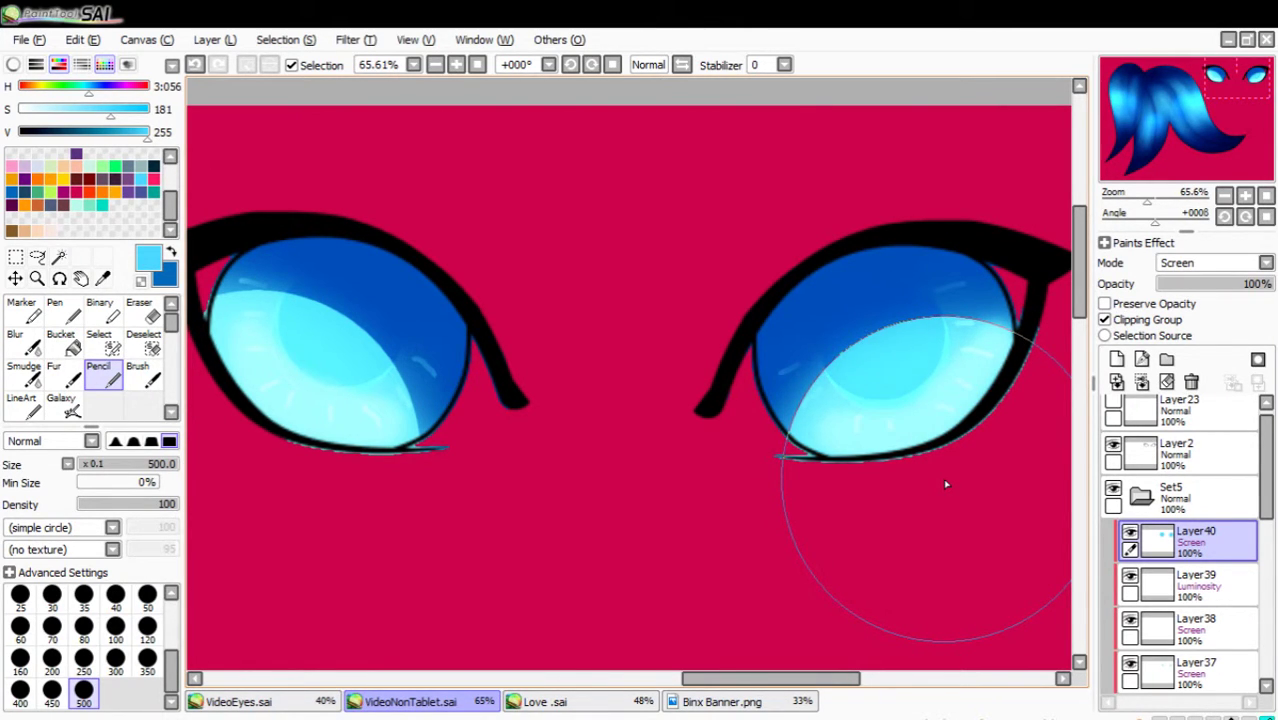
{"action": "left_click_drag", "start_coordinate": [1255, 284], "coordinate": [1225, 289]}
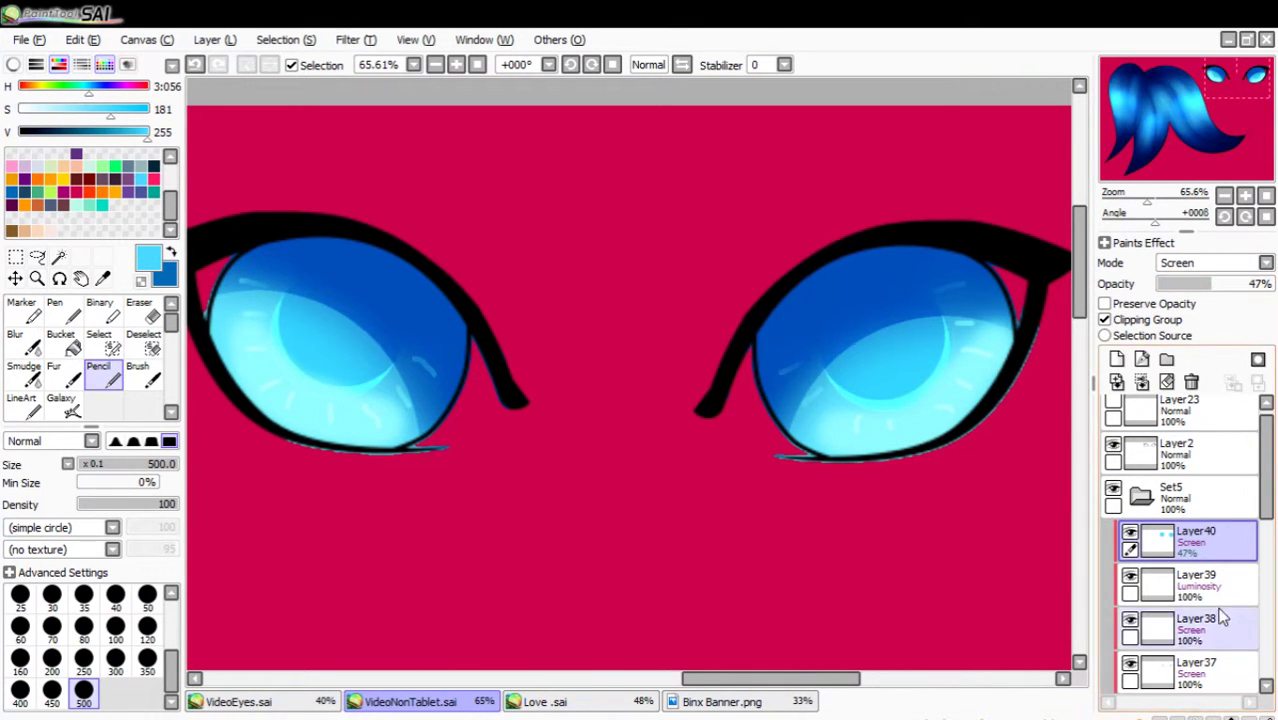
Add a clipped Normal layer above Layer40 and stamp a white size 120 Pencil circle near the upper edge of each iris.
{"action": "left_click", "coordinate": [1118, 360]}
{"action": "left_click", "coordinate": [1105, 319]}
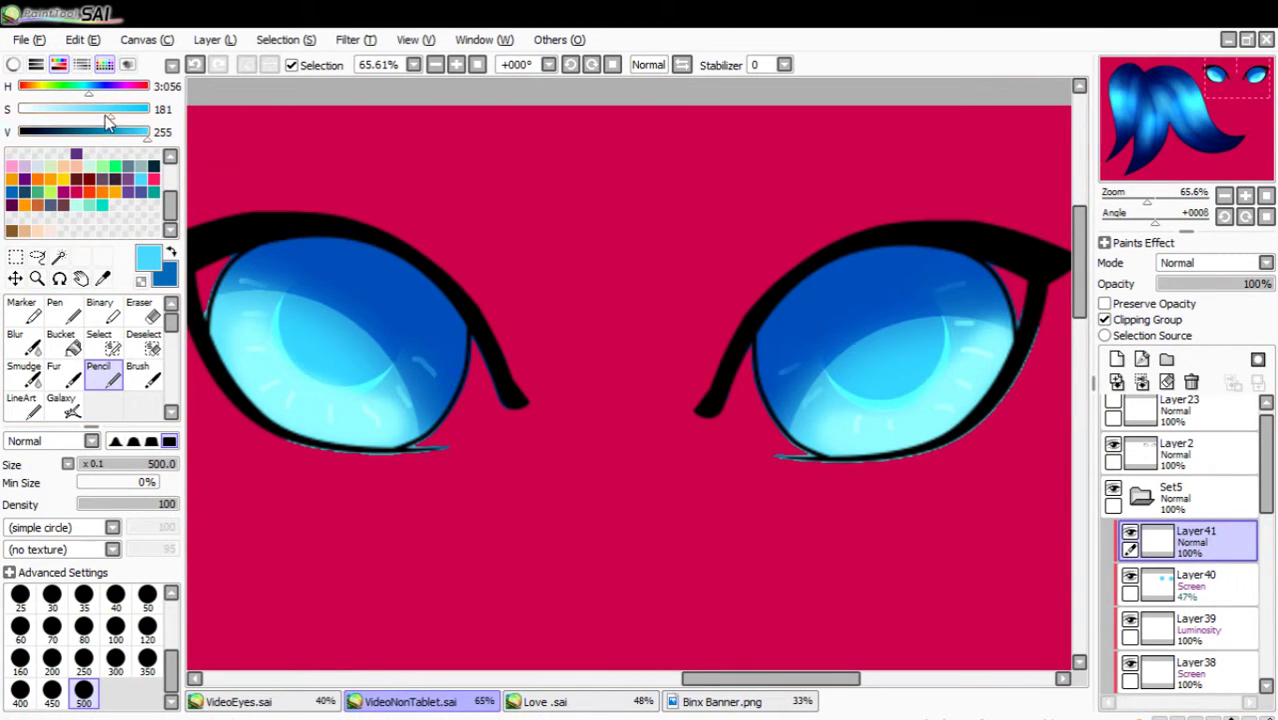
{"action": "left_click_drag", "start_coordinate": [106, 117], "coordinate": [16, 110]}
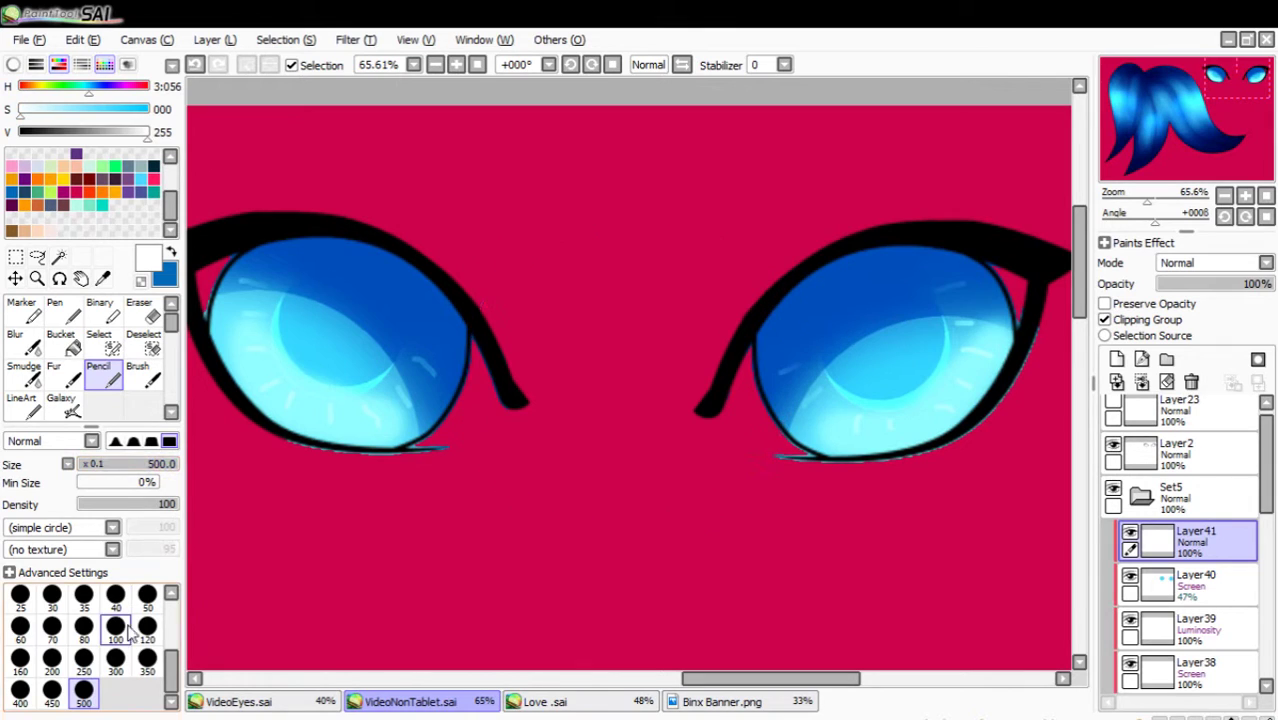
{"action": "left_click", "coordinate": [149, 604]}
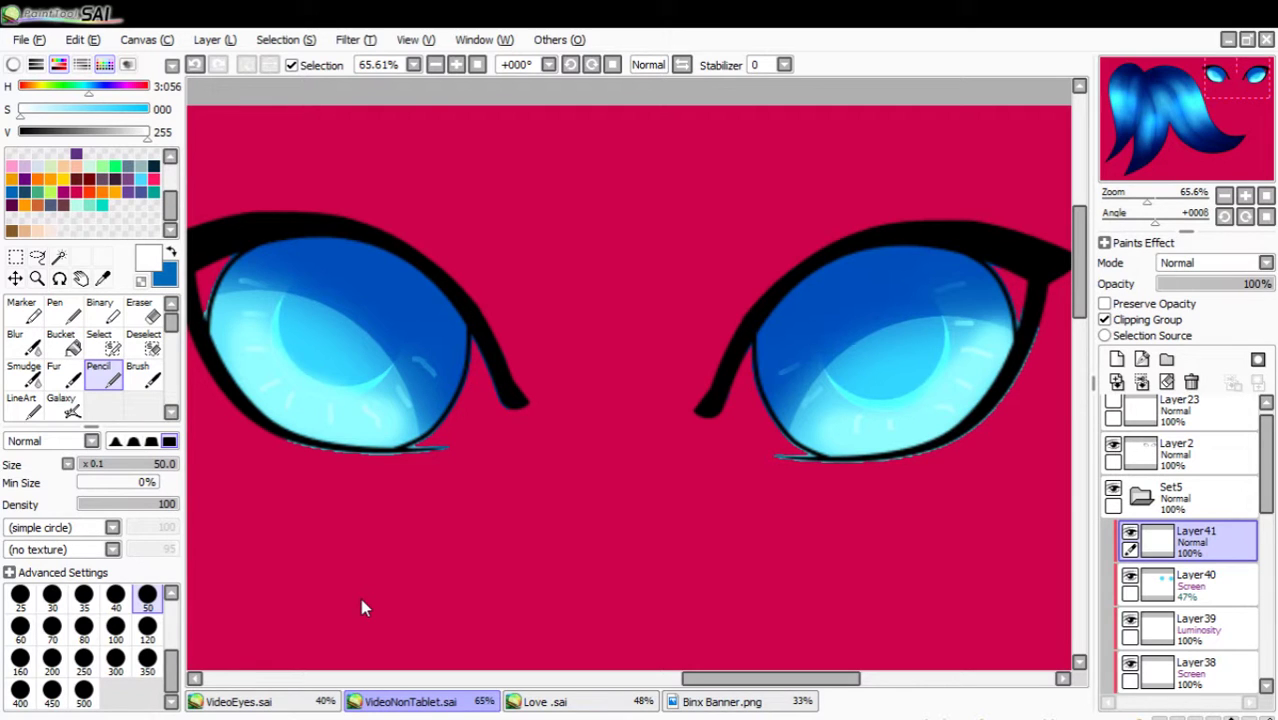
{"action": "left_click", "coordinate": [148, 630]}
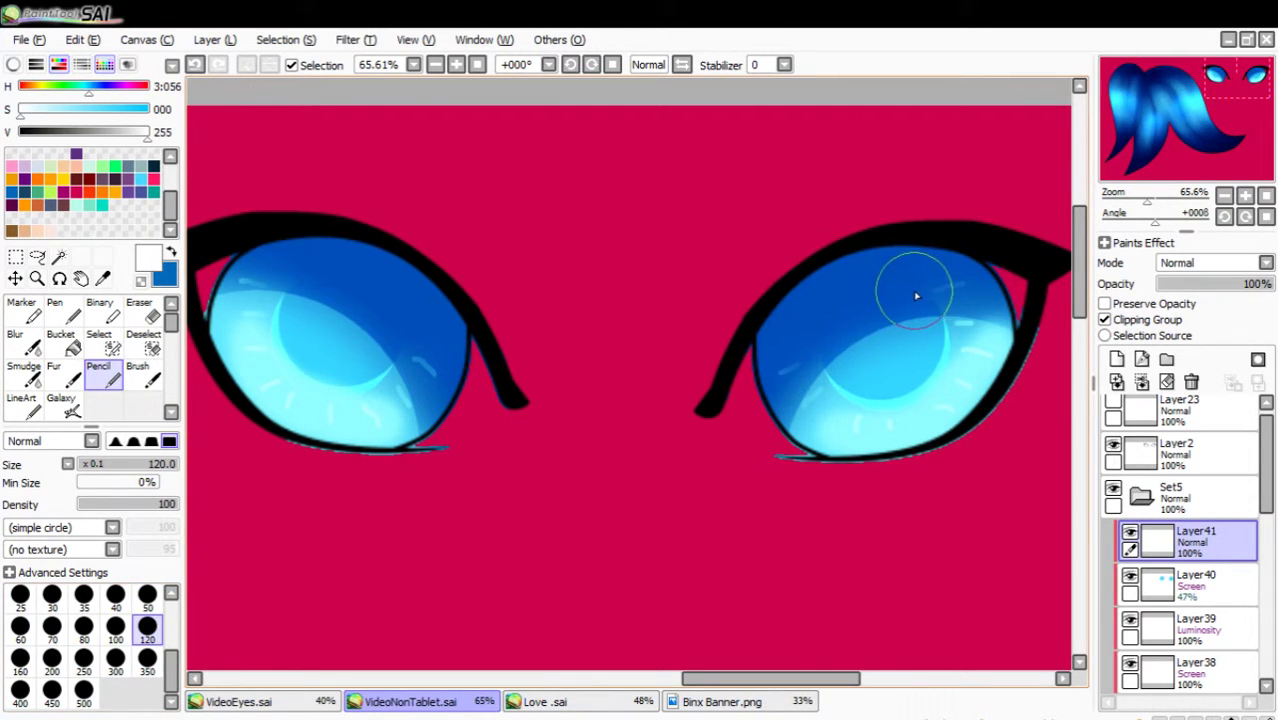
{"action": "left_click_drag", "start_coordinate": [918, 288], "coordinate": [918, 288]}
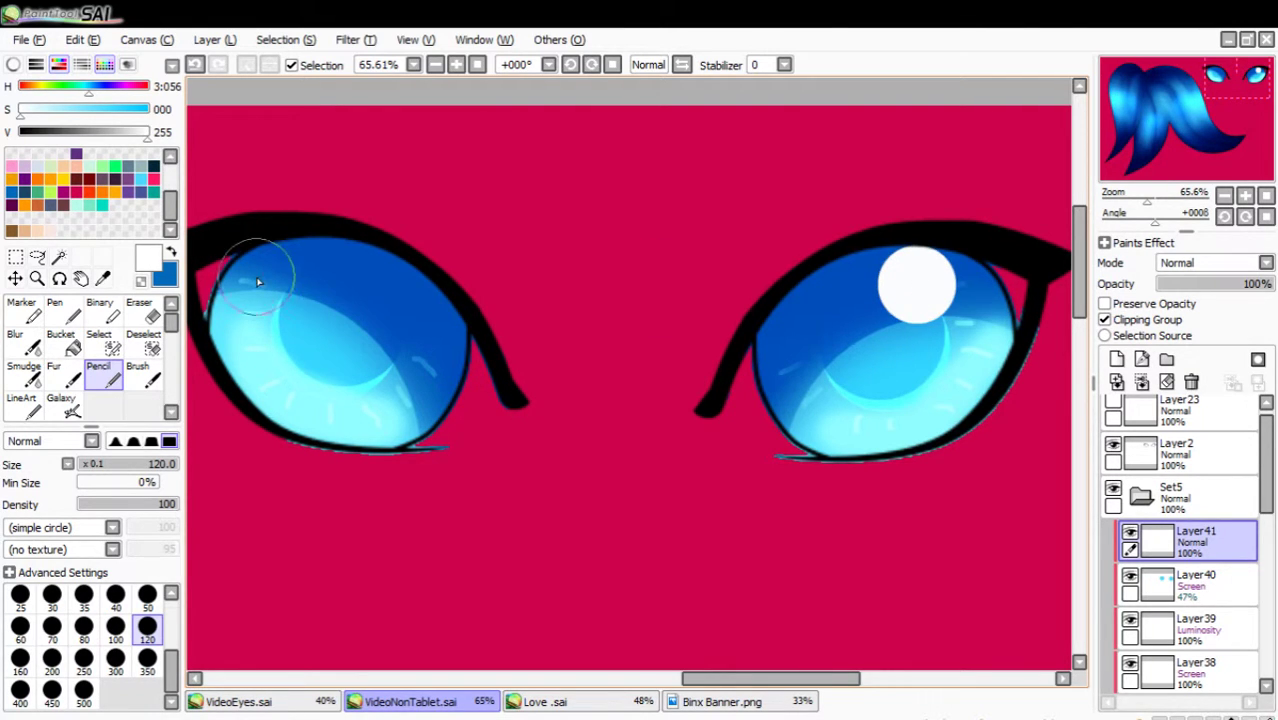
{"action": "left_click_drag", "start_coordinate": [289, 279], "coordinate": [289, 279]}
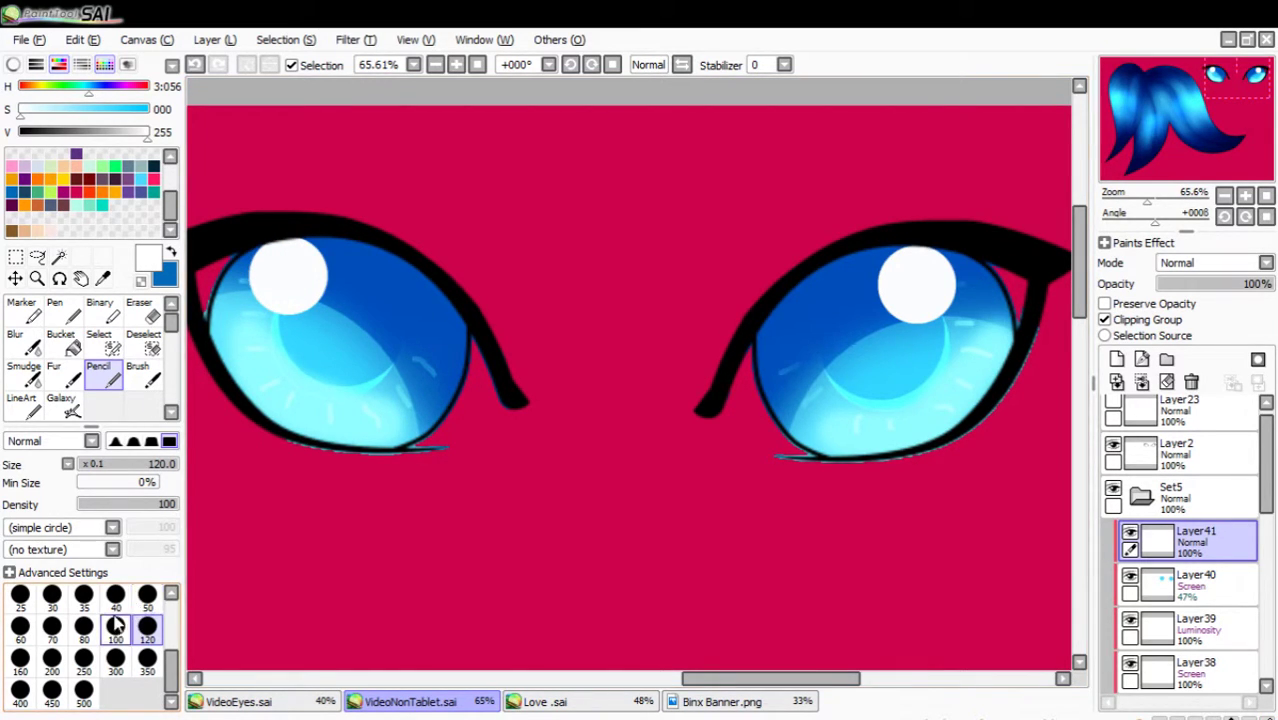
Stamp a white size 50 dot on each pupil's lower outer edge and a size 20 dot at each crescent's inner tip.
{"action": "left_click", "coordinate": [147, 596]}
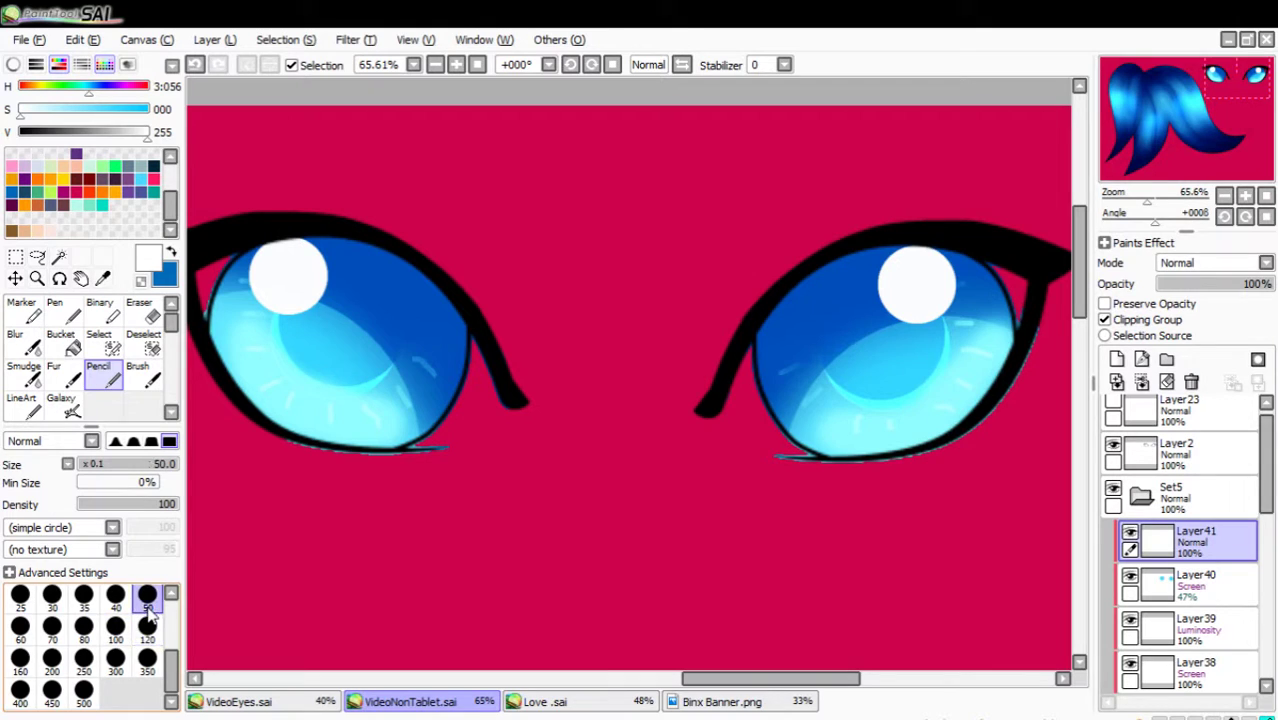
{"action": "left_click", "coordinate": [305, 374]}
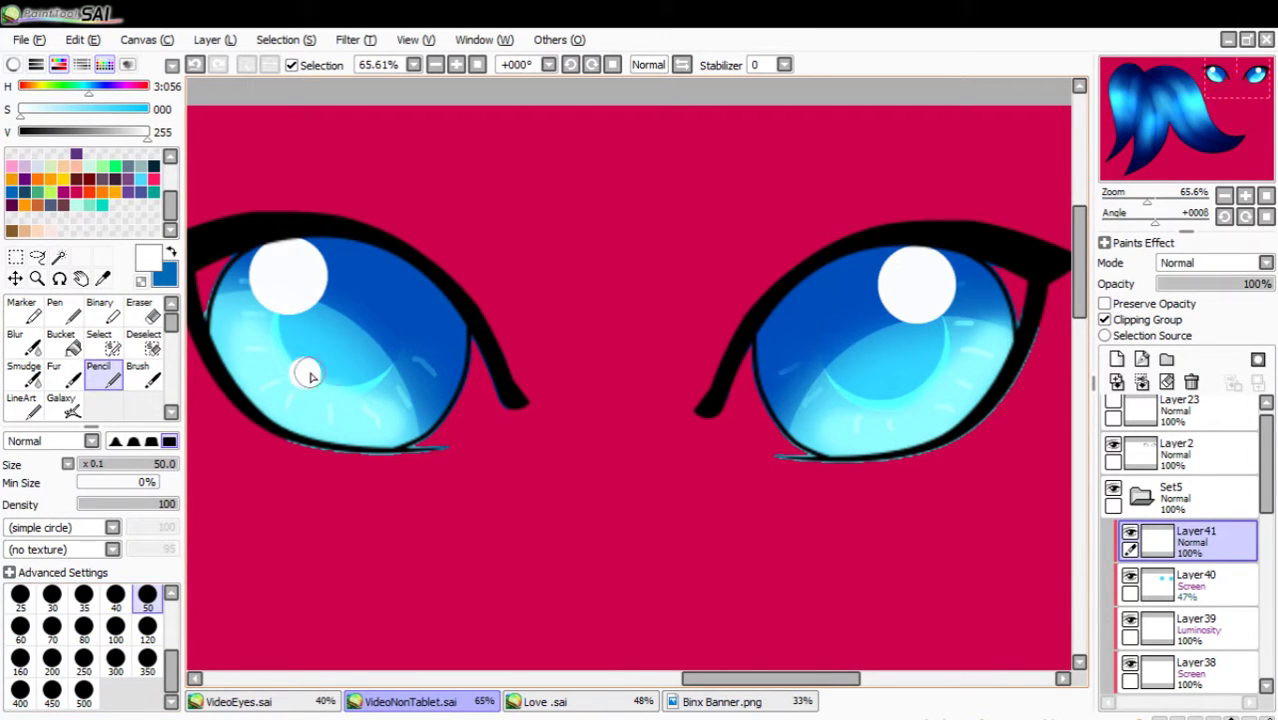
{"action": "left_click", "coordinate": [918, 396]}
{"action": "left_click", "coordinate": [171, 593]}
{"action": "left_click", "coordinate": [147, 597]}
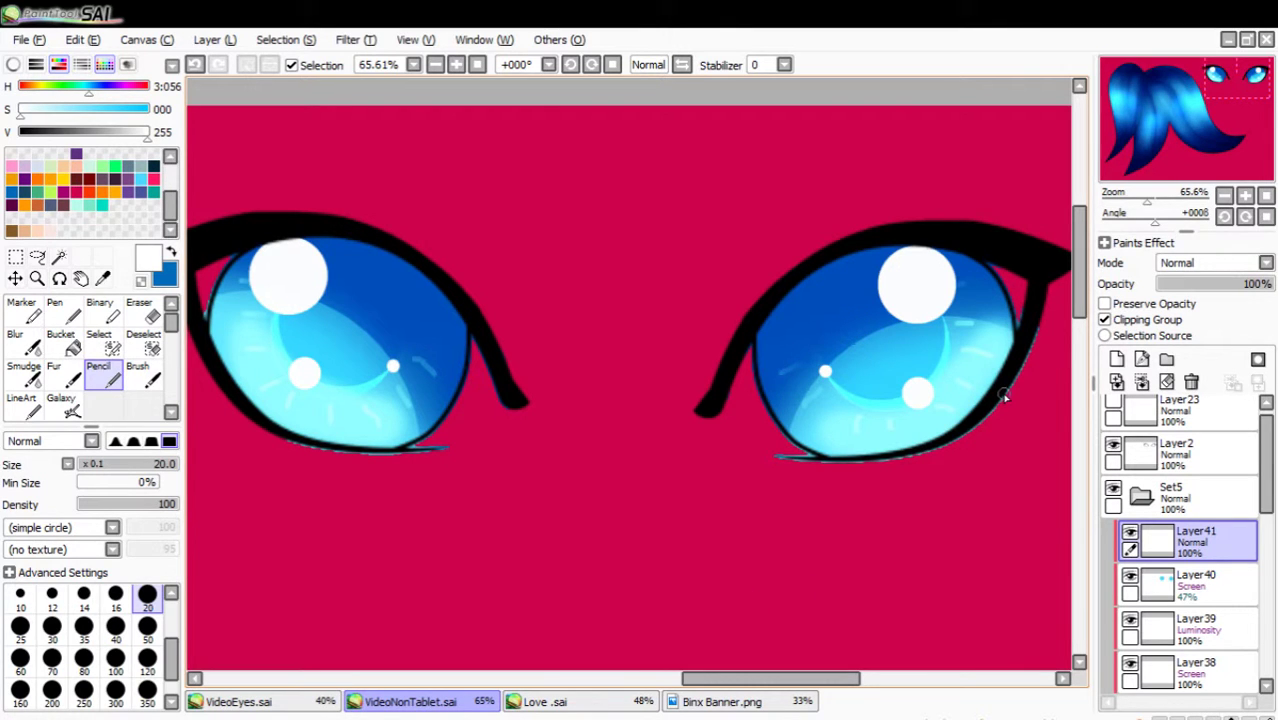
Create a folder above Set2 containing a new layer, and move the folder into Set5 beneath Layer34.
{"action": "mouse_move", "coordinate": [1156, 203]}
{"action": "left_mouse_down"}
{"action": "mouse_move", "coordinate": [1135, 204]}
{"action": "mouse_move", "coordinate": [1148, 207]}
{"action": "left_mouse_up"}
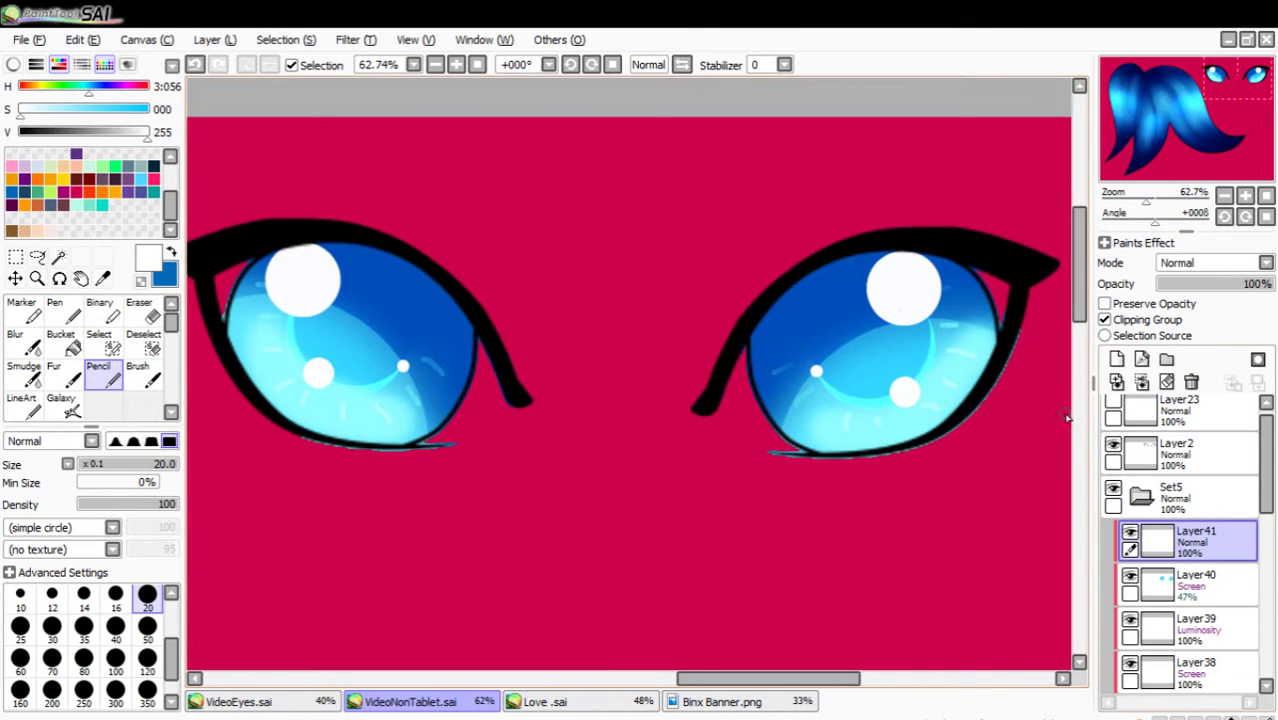
{"action": "left_click", "coordinate": [1146, 500]}
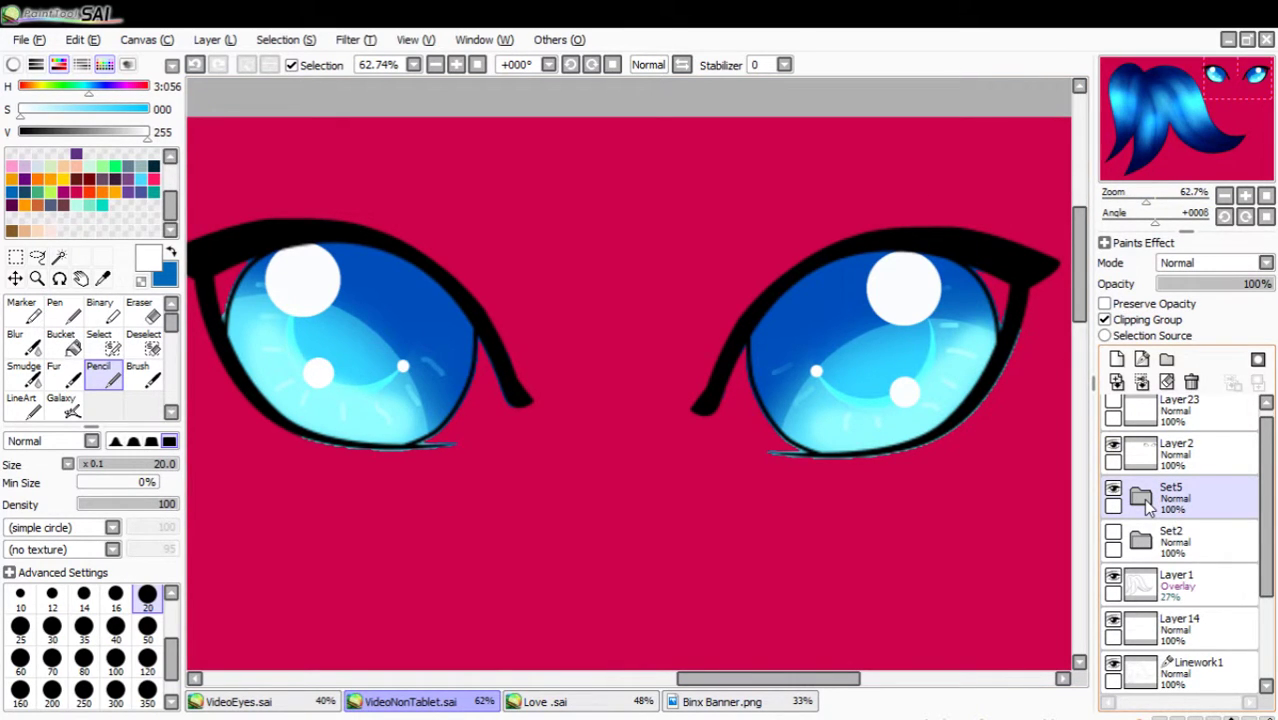
{"action": "left_click", "coordinate": [1146, 502]}
{"action": "left_click_drag", "start_coordinate": [1267, 499], "coordinate": [1272, 588]}
{"action": "left_click", "coordinate": [1192, 635]}
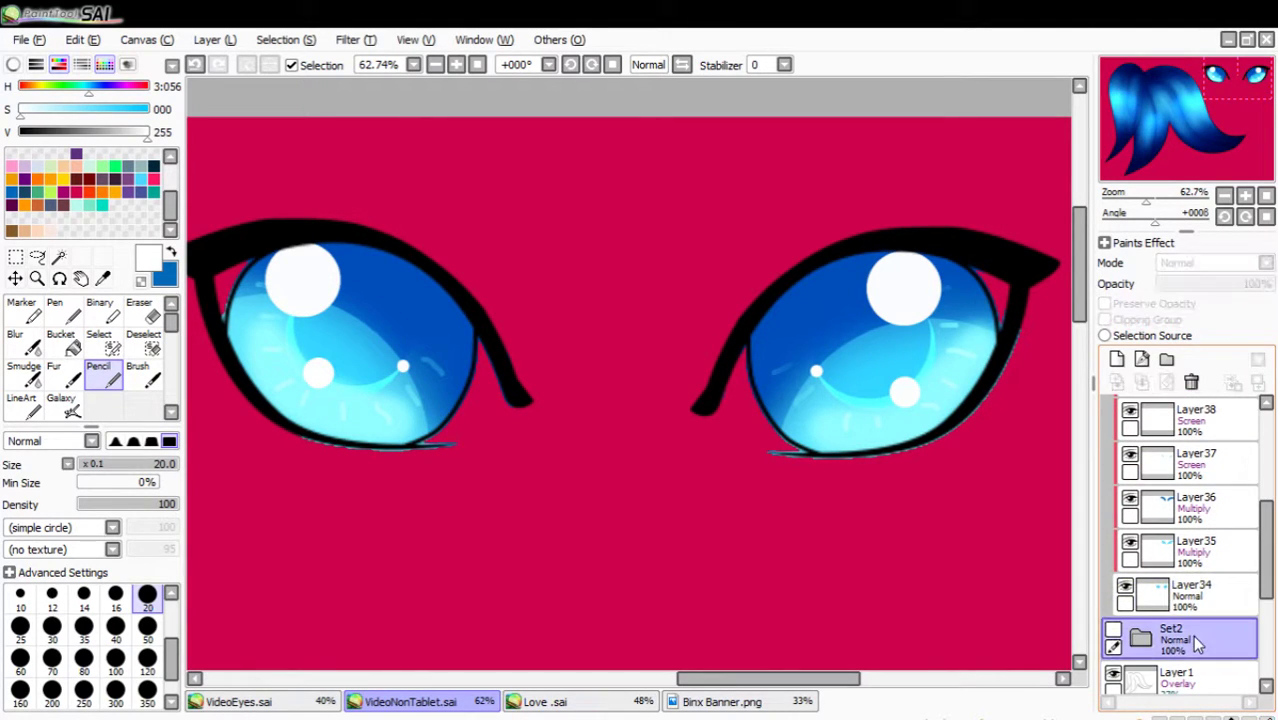
{"action": "left_click", "coordinate": [1168, 361]}
{"action": "left_click", "coordinate": [1117, 360]}
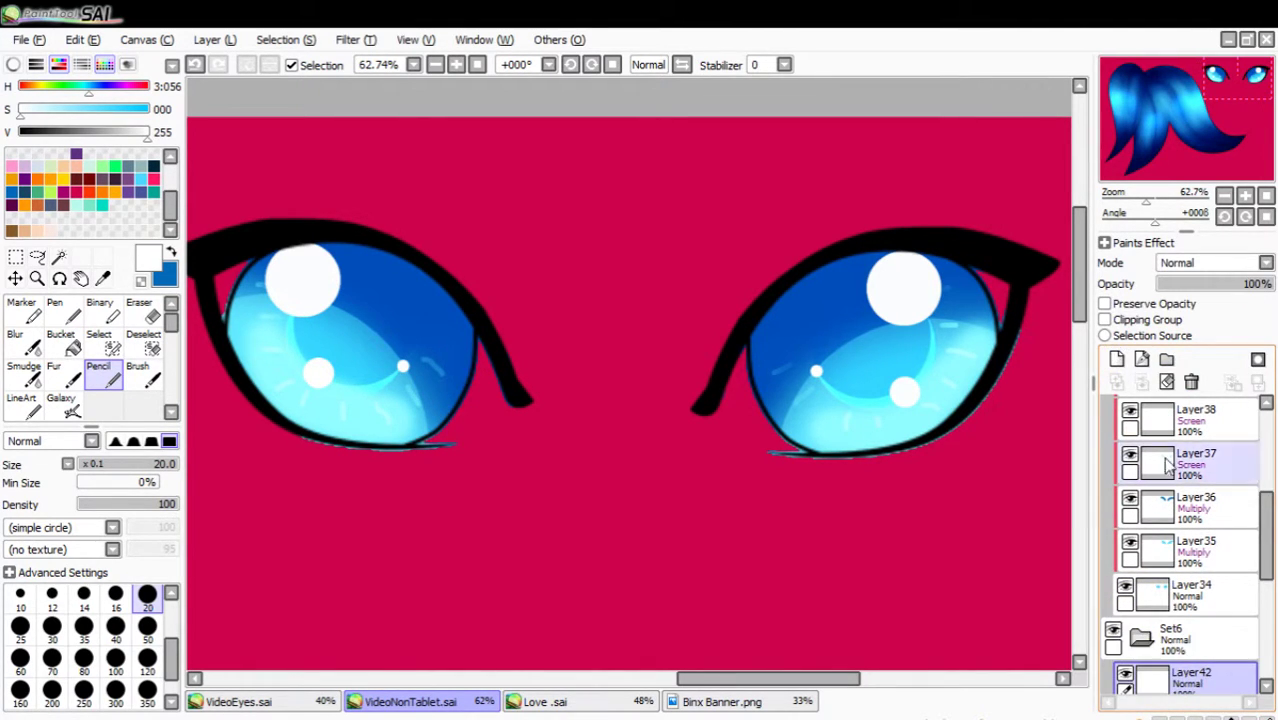
{"action": "left_click_drag", "start_coordinate": [1241, 635], "coordinate": [1237, 611]}
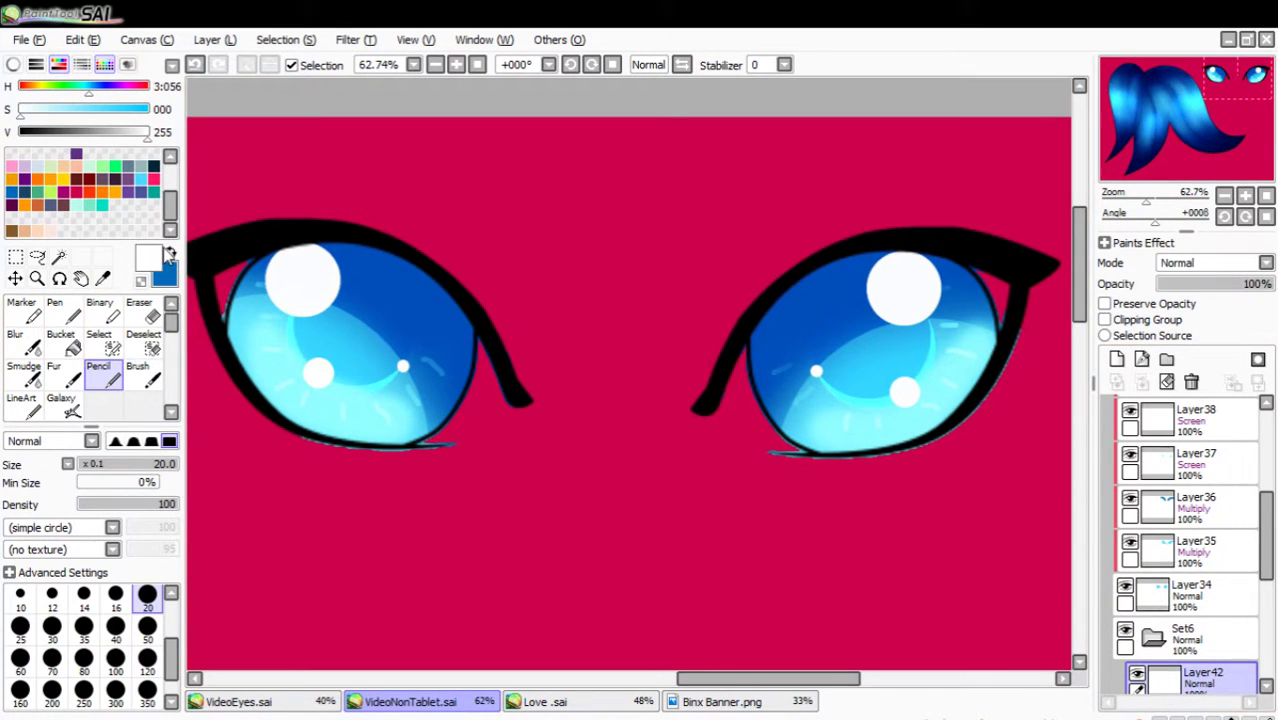
Paint the inner and outer corners of both eyes white on Layer42 with the Pencil at size 250.
{"action": "left_click", "coordinate": [147, 658]}
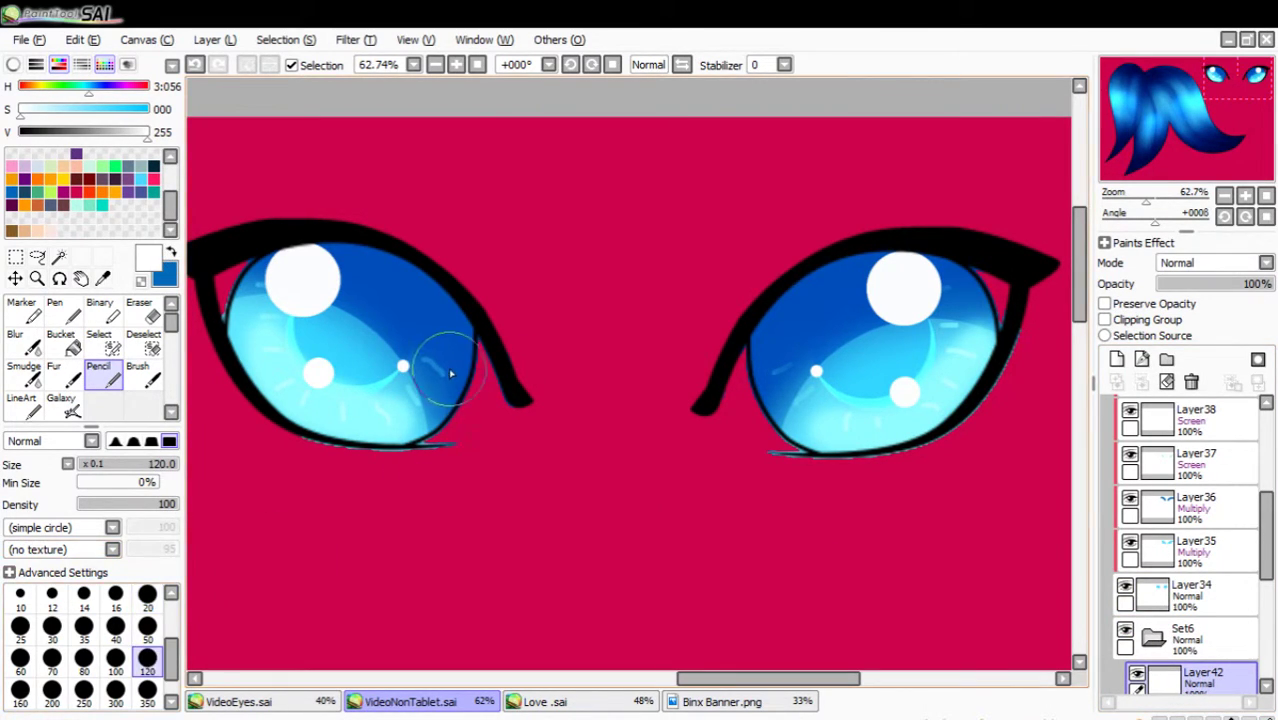
{"action": "left_click", "coordinate": [146, 698]}
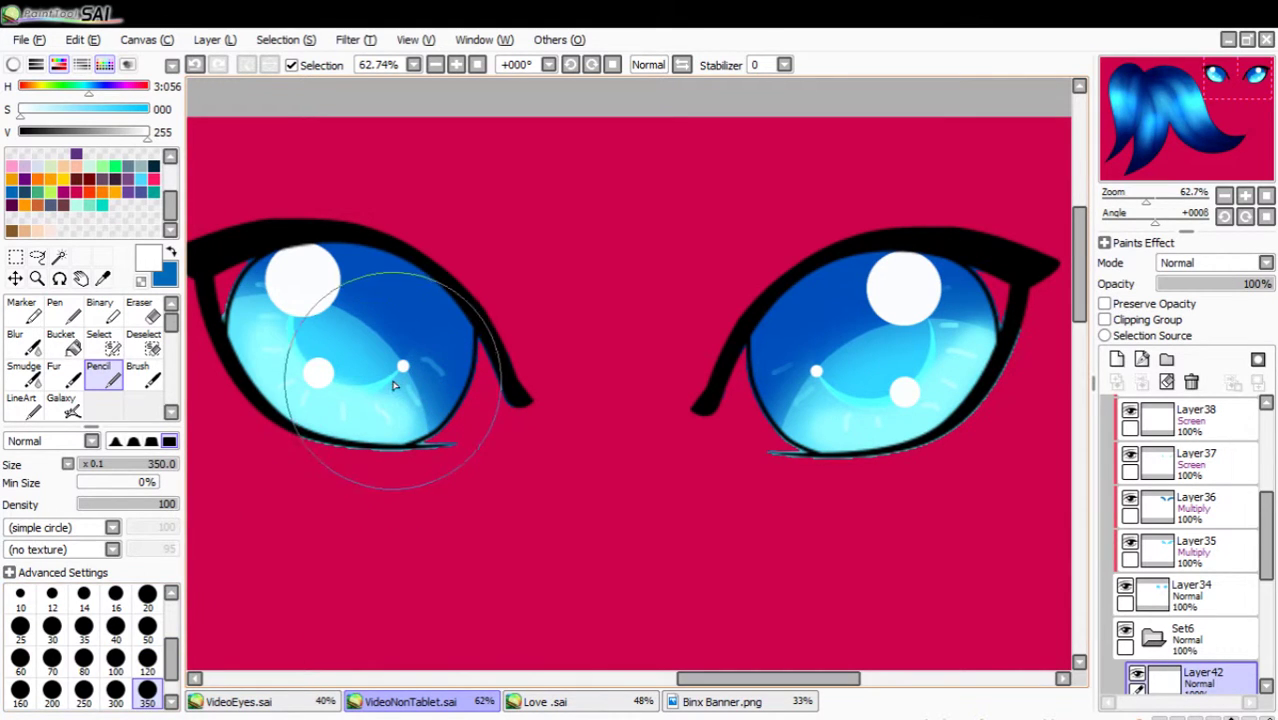
{"action": "left_click", "coordinate": [84, 692]}
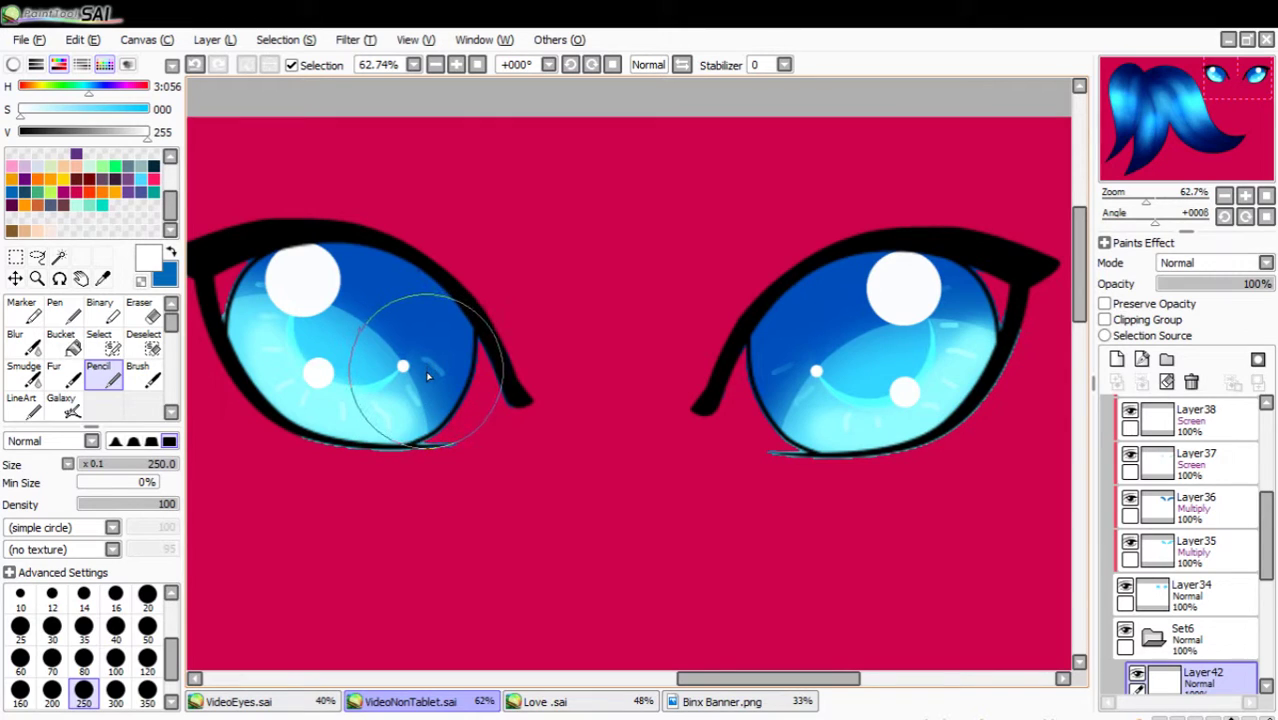
{"action": "mouse_move", "coordinate": [428, 375]}
{"action": "left_mouse_down"}
{"action": "mouse_move", "coordinate": [422, 365]}
{"action": "mouse_move", "coordinate": [435, 374]}
{"action": "left_mouse_up"}
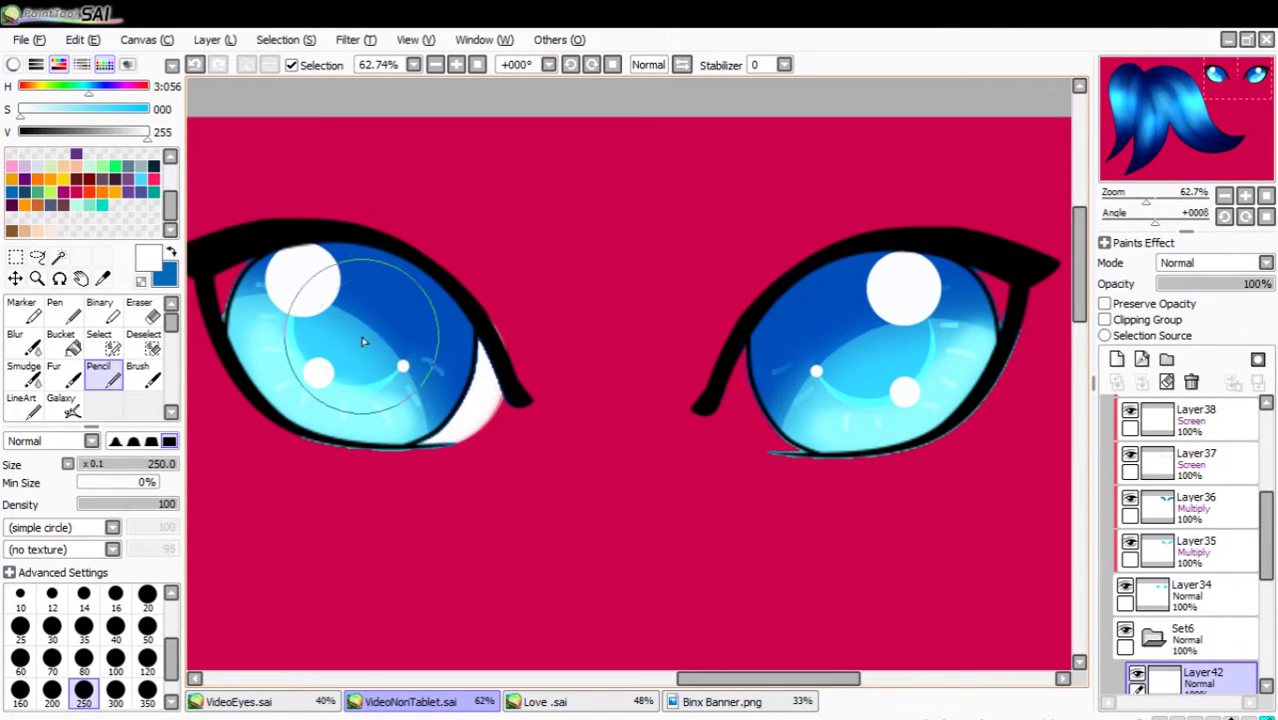
{"action": "mouse_move", "coordinate": [370, 342]}
{"action": "left_mouse_down"}
{"action": "mouse_move", "coordinate": [285, 275]}
{"action": "mouse_move", "coordinate": [228, 285]}
{"action": "mouse_move", "coordinate": [210, 310]}
{"action": "left_mouse_up"}
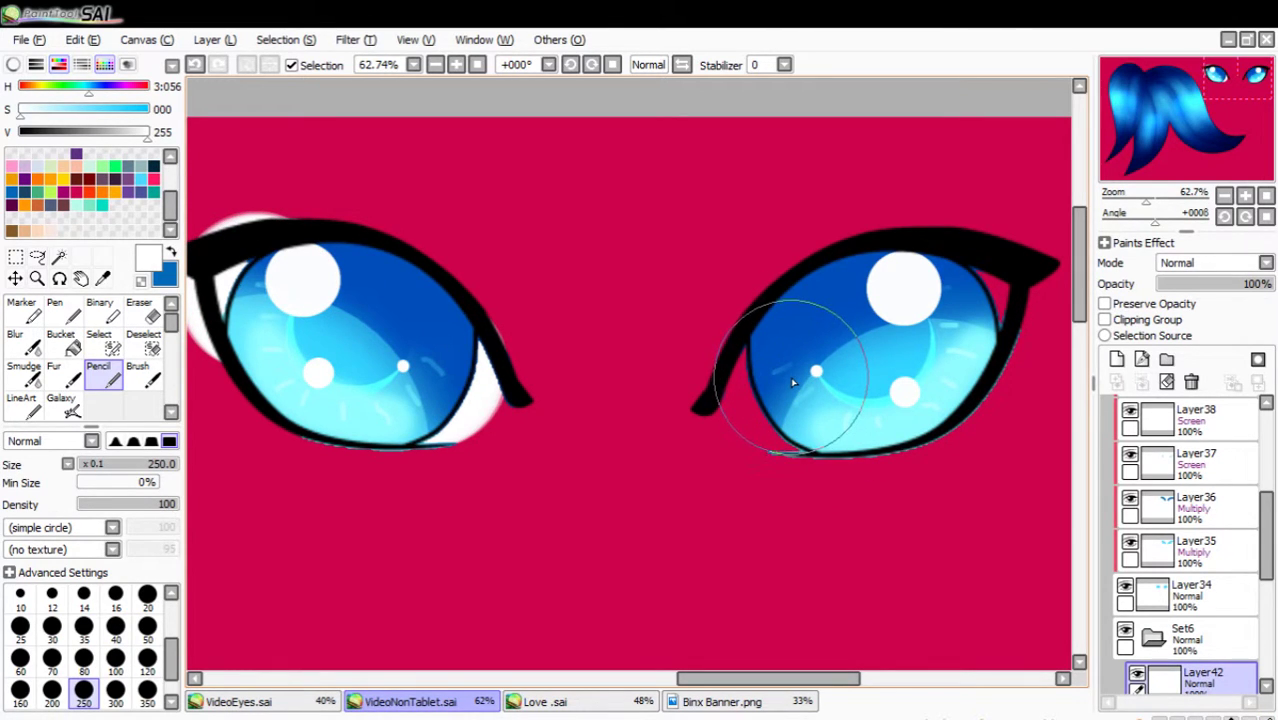
{"action": "left_click_drag", "start_coordinate": [788, 379], "coordinate": [794, 381]}
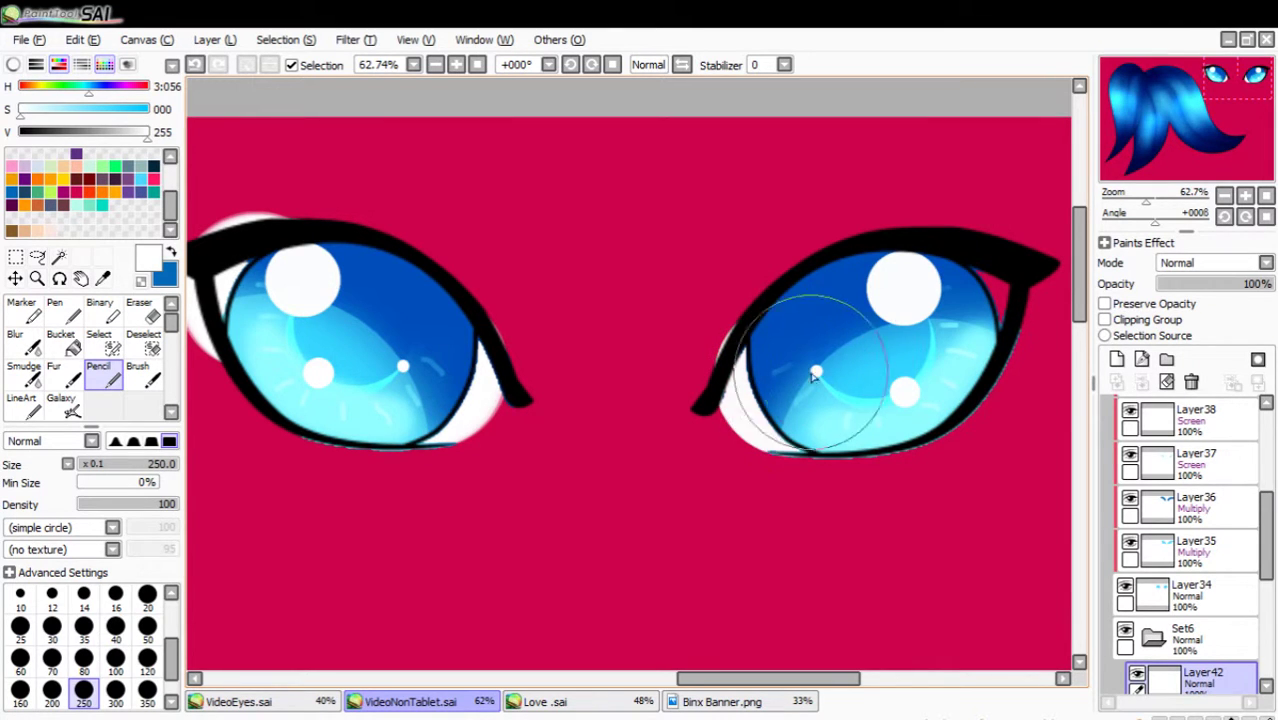
{"action": "mouse_move", "coordinate": [952, 321]}
{"action": "left_mouse_down"}
{"action": "mouse_move", "coordinate": [945, 306]}
{"action": "mouse_move", "coordinate": [940, 325]}
{"action": "left_mouse_up"}
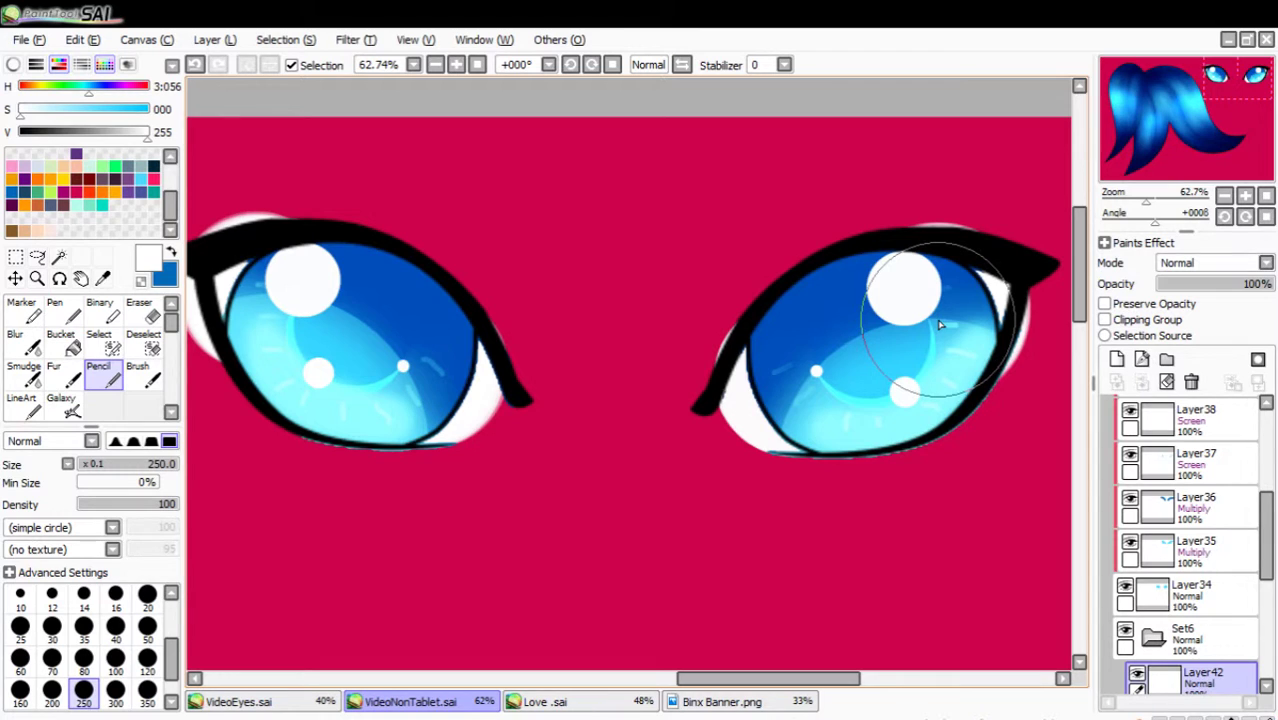
Erase the white spilling past the eye outlines on Layer42 with the Eraser at size 50.
{"action": "key", "text": "e"}
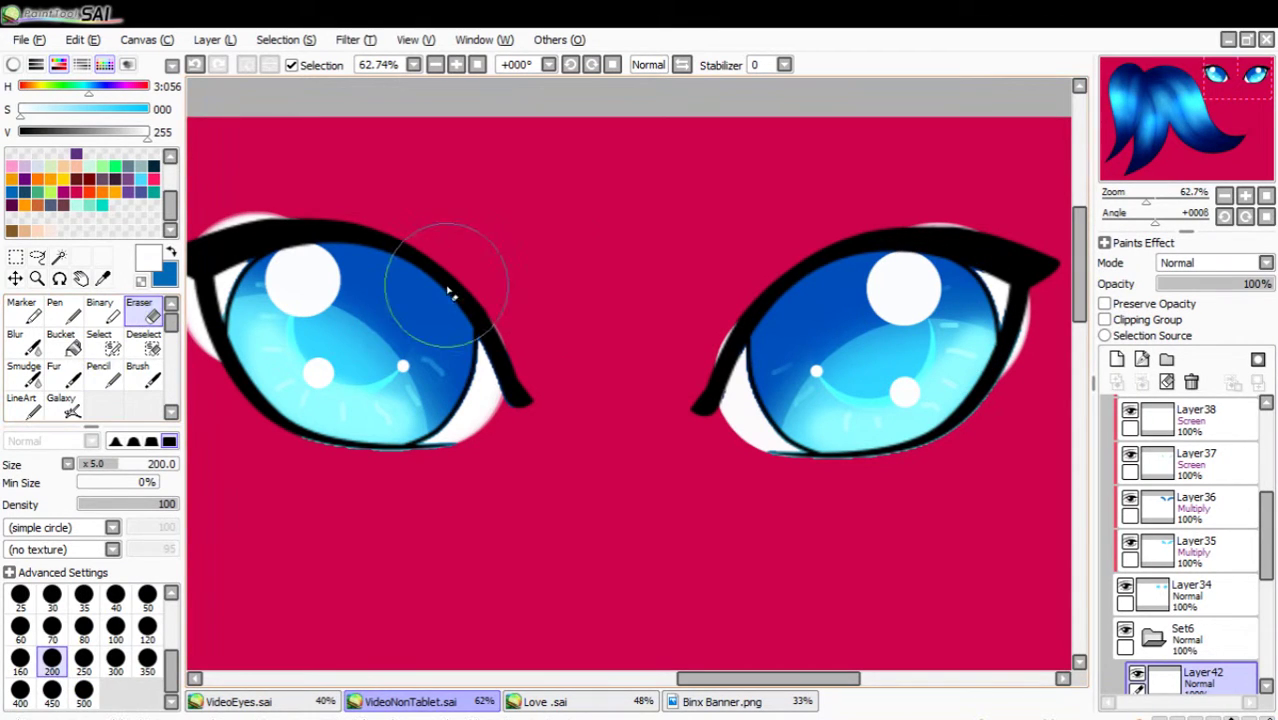
{"action": "left_click", "coordinate": [147, 597]}
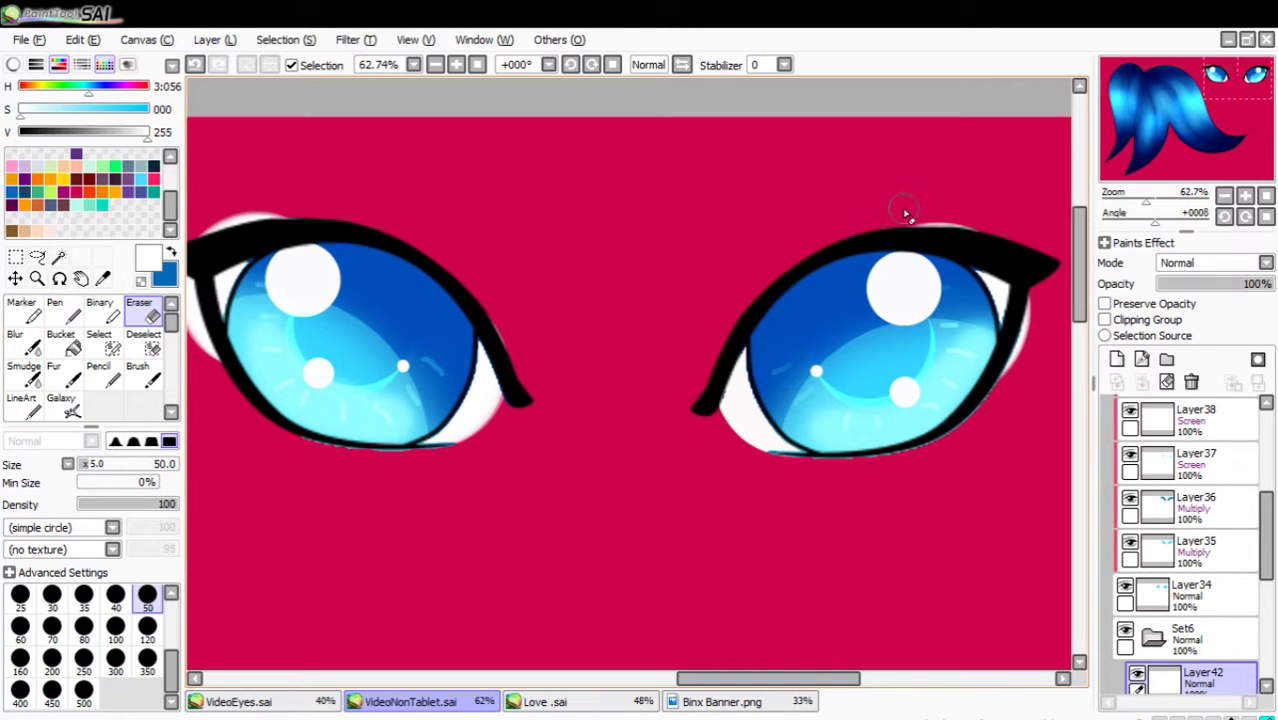
{"action": "mouse_move", "coordinate": [905, 213]}
{"action": "left_mouse_down"}
{"action": "mouse_move", "coordinate": [993, 223]}
{"action": "mouse_move", "coordinate": [1029, 248]}
{"action": "mouse_move", "coordinate": [1041, 334]}
{"action": "mouse_move", "coordinate": [1053, 297]}
{"action": "left_mouse_up"}
{"action": "mouse_move", "coordinate": [1035, 370]}
{"action": "left_mouse_down"}
{"action": "mouse_move", "coordinate": [1033, 354]}
{"action": "mouse_move", "coordinate": [1001, 419]}
{"action": "mouse_move", "coordinate": [997, 378]}
{"action": "mouse_move", "coordinate": [890, 485]}
{"action": "left_mouse_up"}
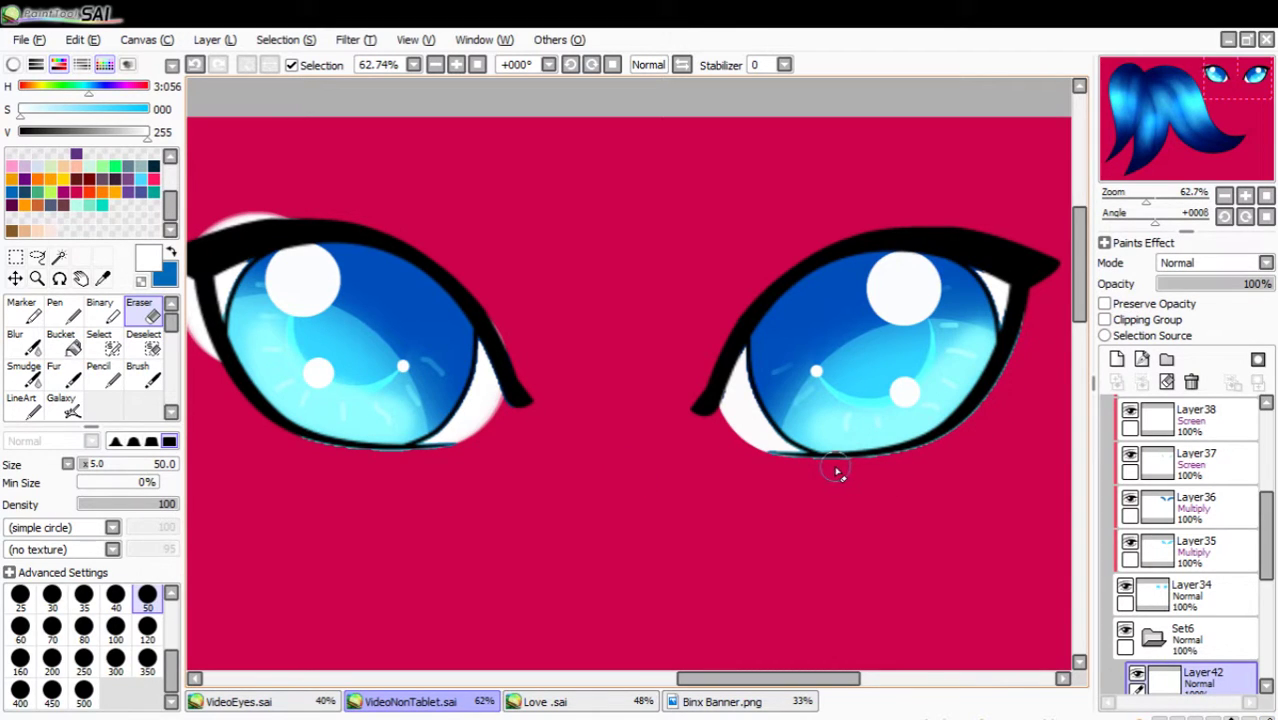
{"action": "mouse_move", "coordinate": [297, 225]}
{"action": "left_mouse_down"}
{"action": "mouse_move", "coordinate": [186, 238]}
{"action": "mouse_move", "coordinate": [219, 403]}
{"action": "mouse_move", "coordinate": [232, 407]}
{"action": "left_mouse_up"}
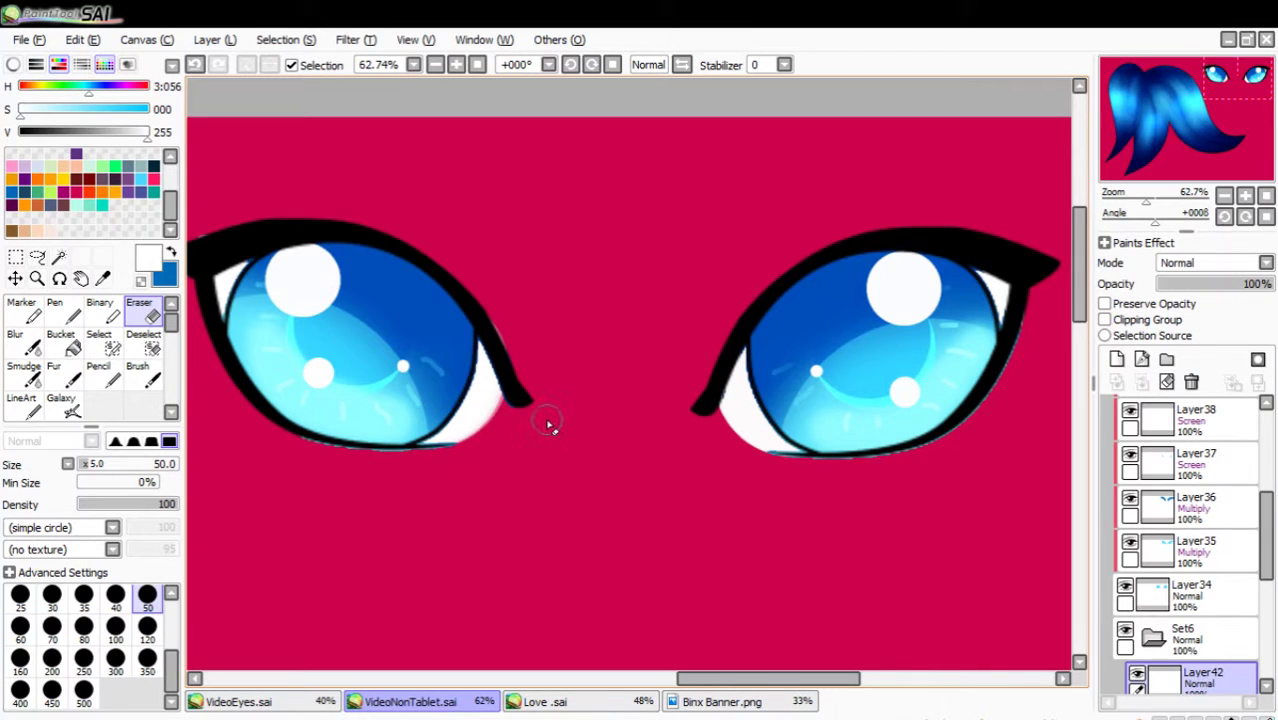
{"action": "left_click", "coordinate": [119, 381]}
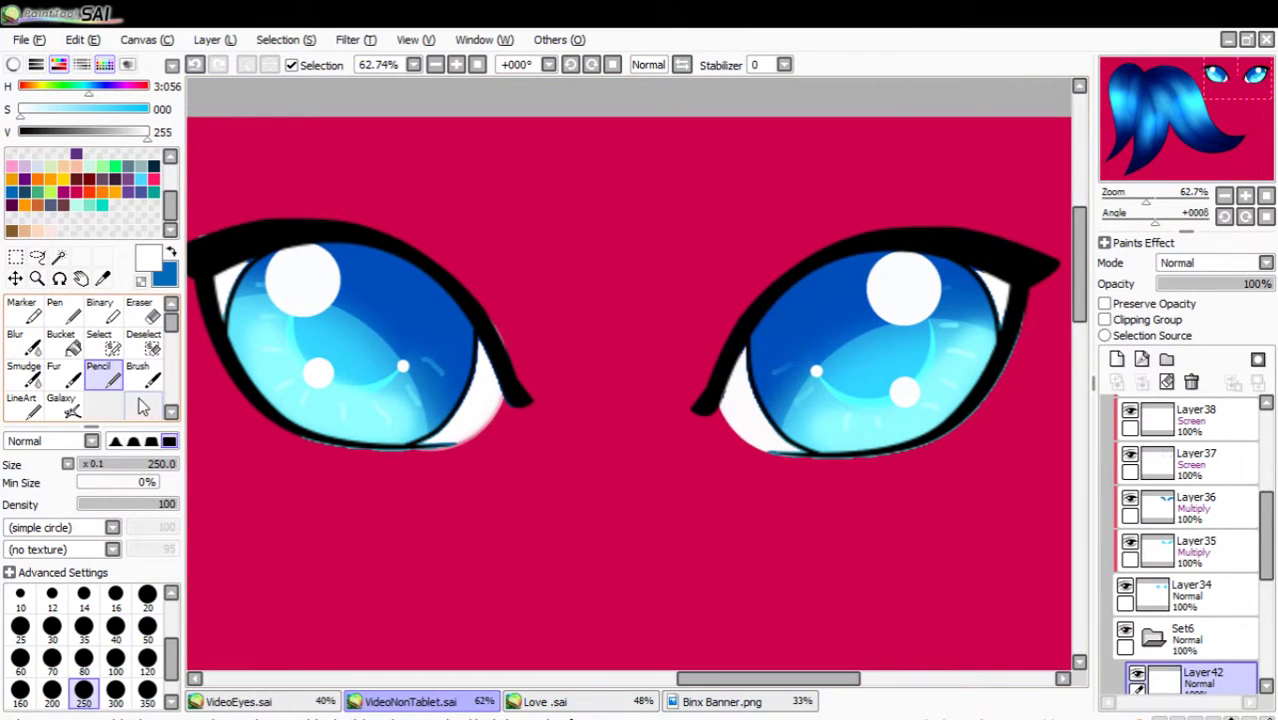
{"action": "left_click", "coordinate": [140, 310]}
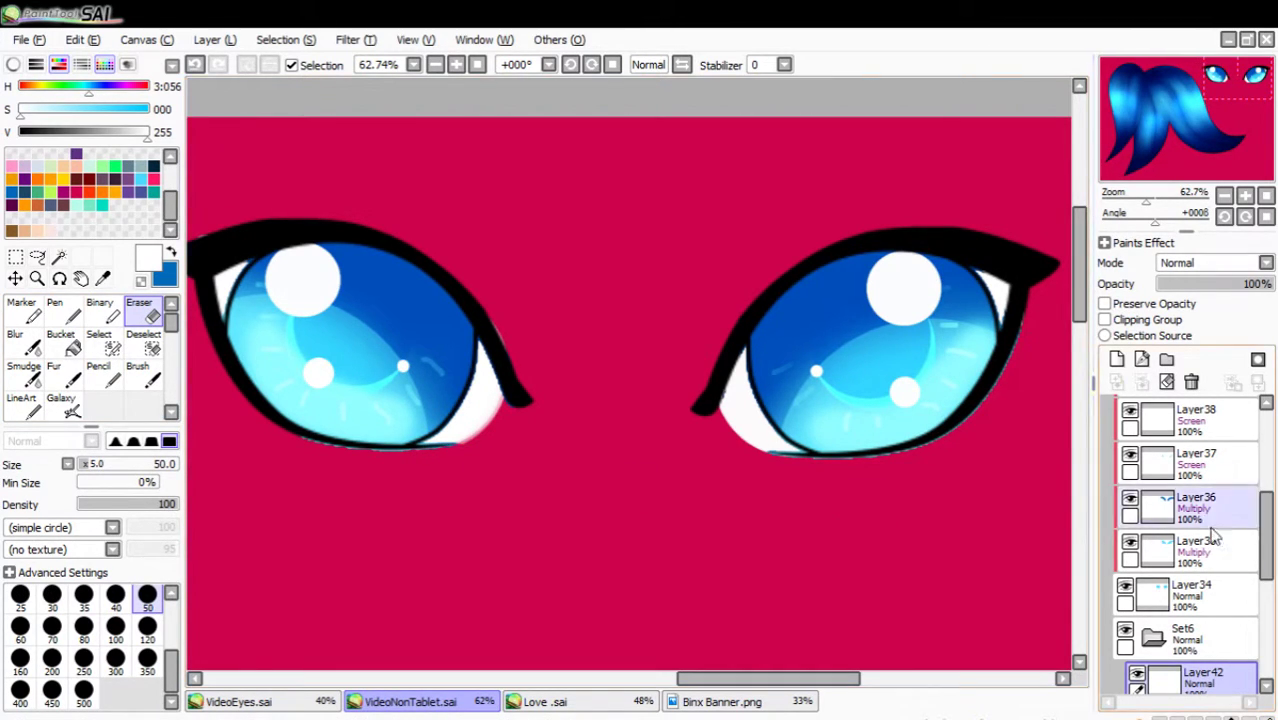
Add a clipped layer above Layer42 and softly shade the eye whites in light grey (V 228) with the Brush at size 350.
{"action": "left_click", "coordinate": [1117, 359]}
{"action": "left_click", "coordinate": [1105, 319]}
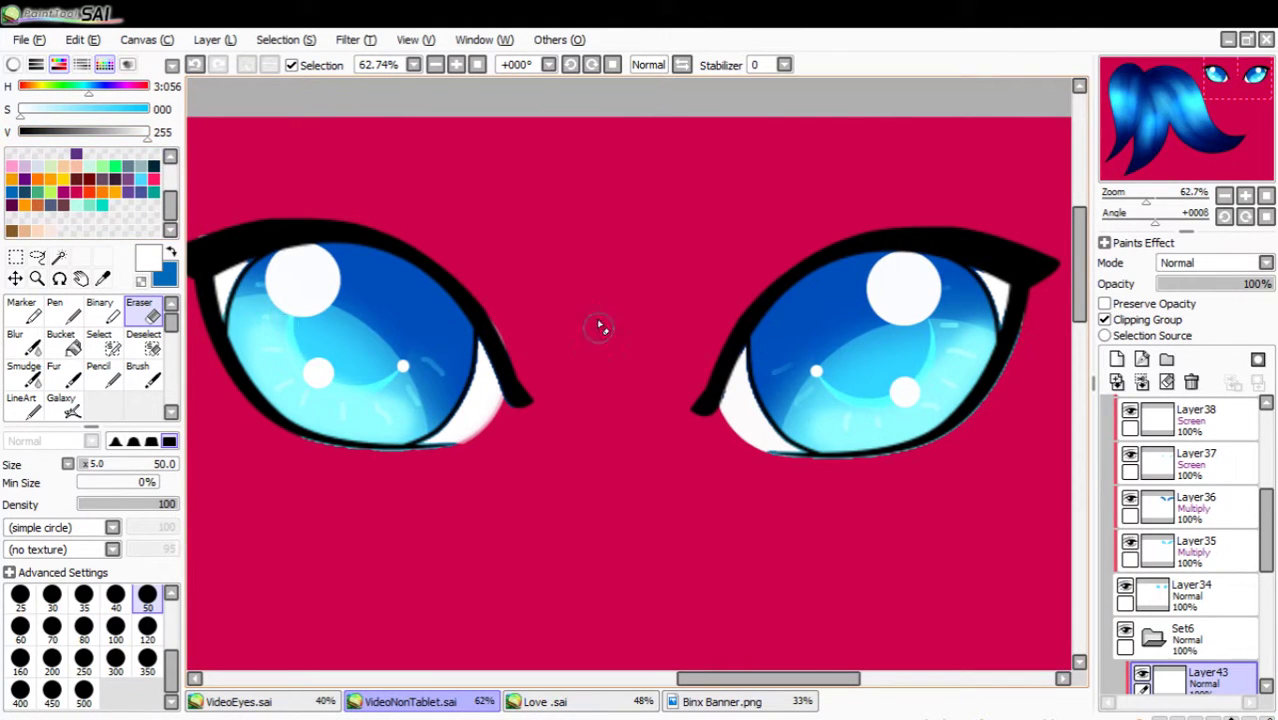
{"action": "left_click_drag", "start_coordinate": [147, 137], "coordinate": [137, 137]}
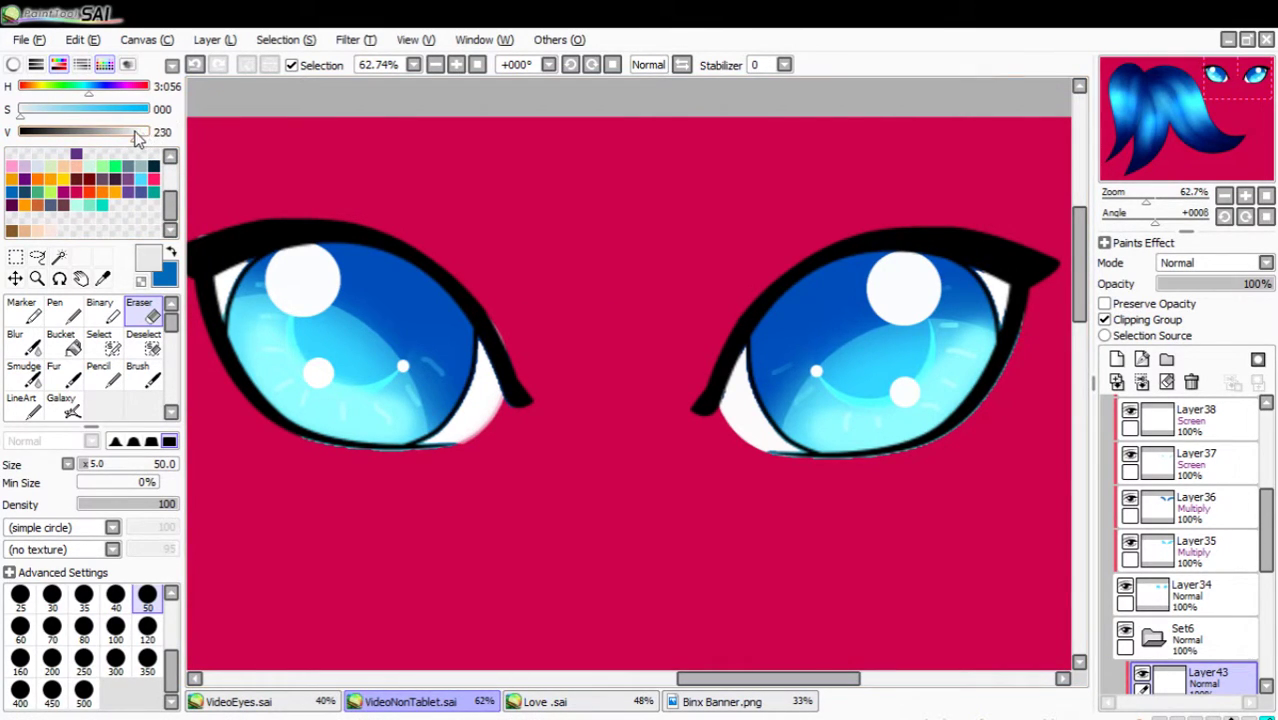
{"action": "left_click", "coordinate": [104, 372]}
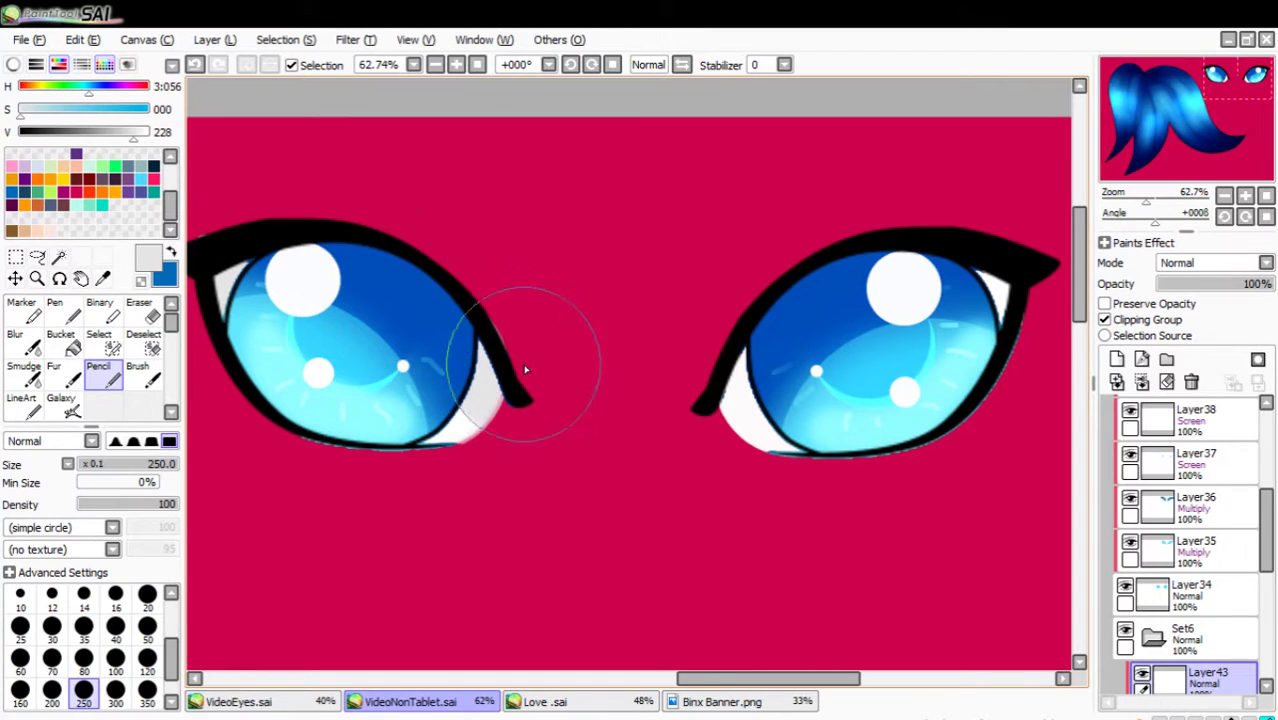
{"action": "left_click", "coordinate": [138, 372]}
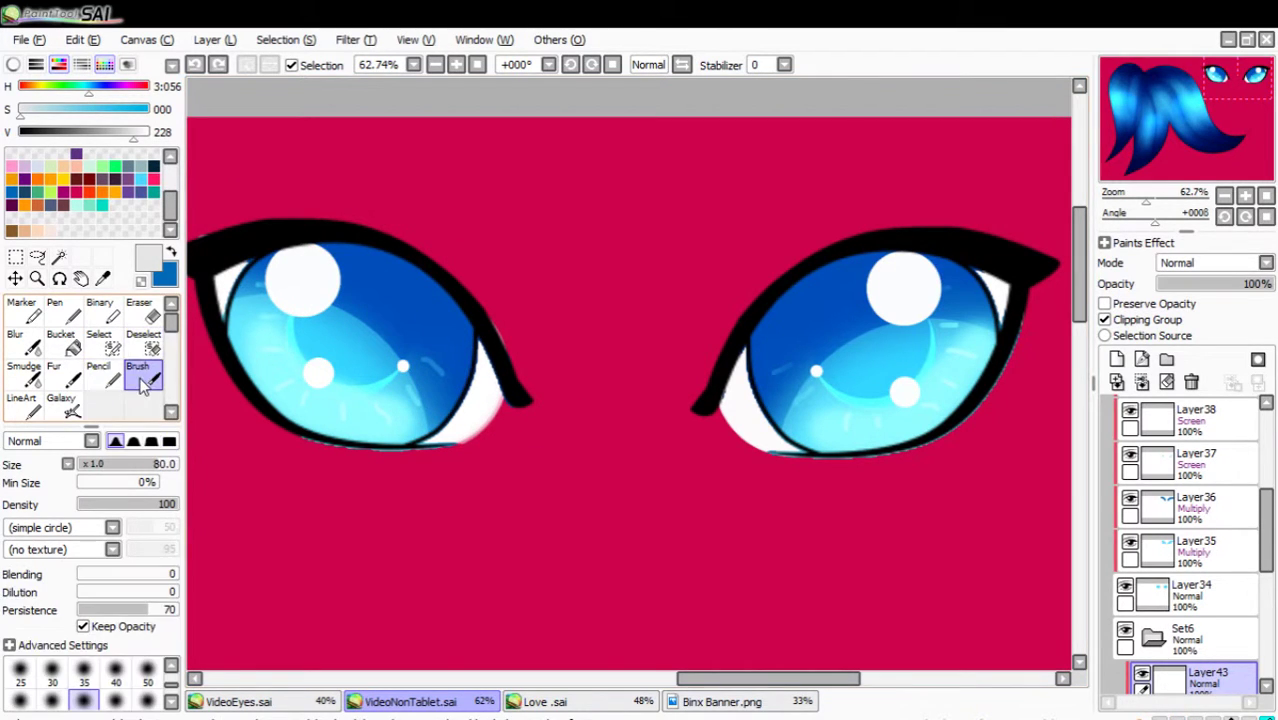
{"action": "left_click", "coordinate": [147, 700]}
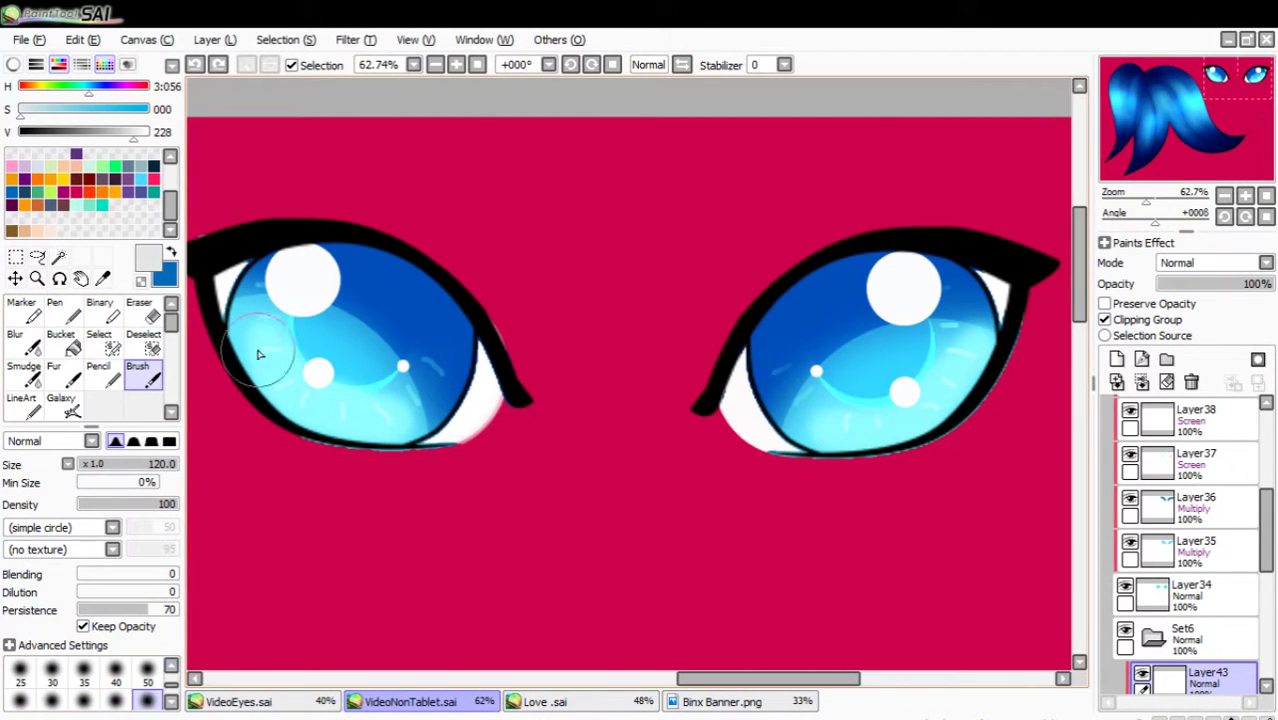
{"action": "left_click", "coordinate": [171, 701]}
{"action": "left_click", "coordinate": [148, 701]}
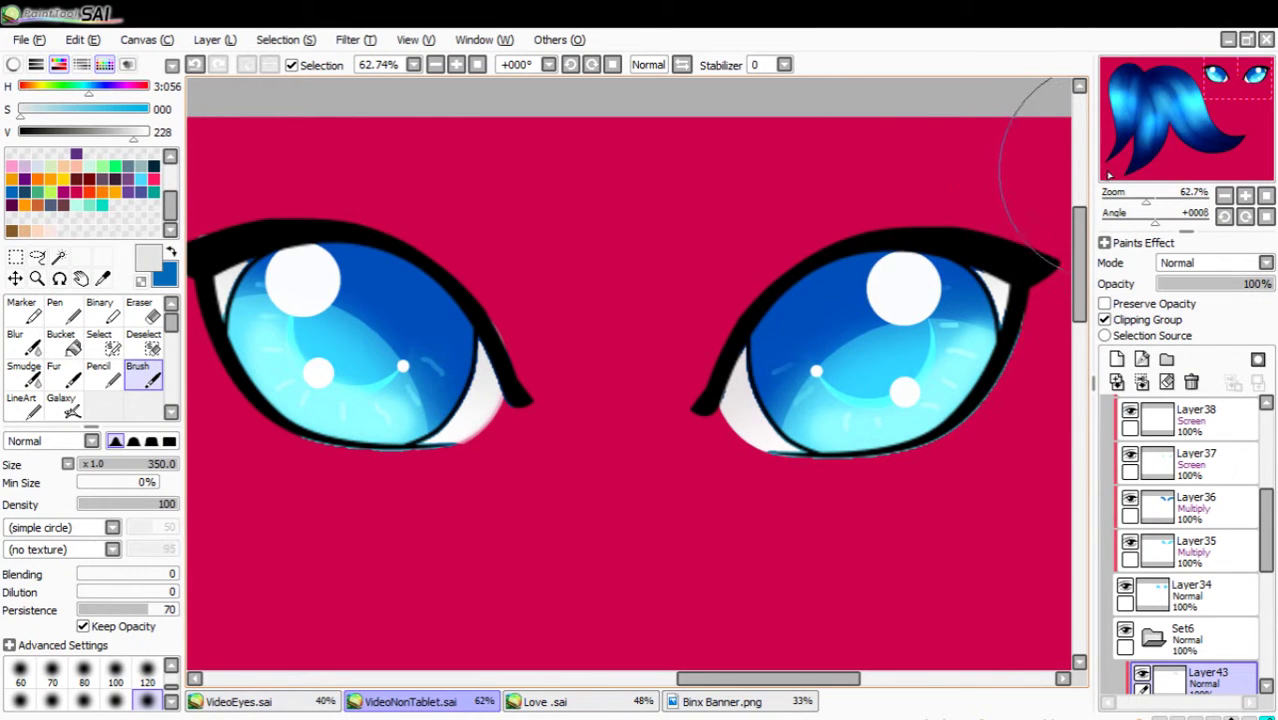
Fit the whole drawing in view and toggle Layer43's visibility to compare the eyes with and without the grey shading.
{"action": "left_click", "coordinate": [1266, 197]}
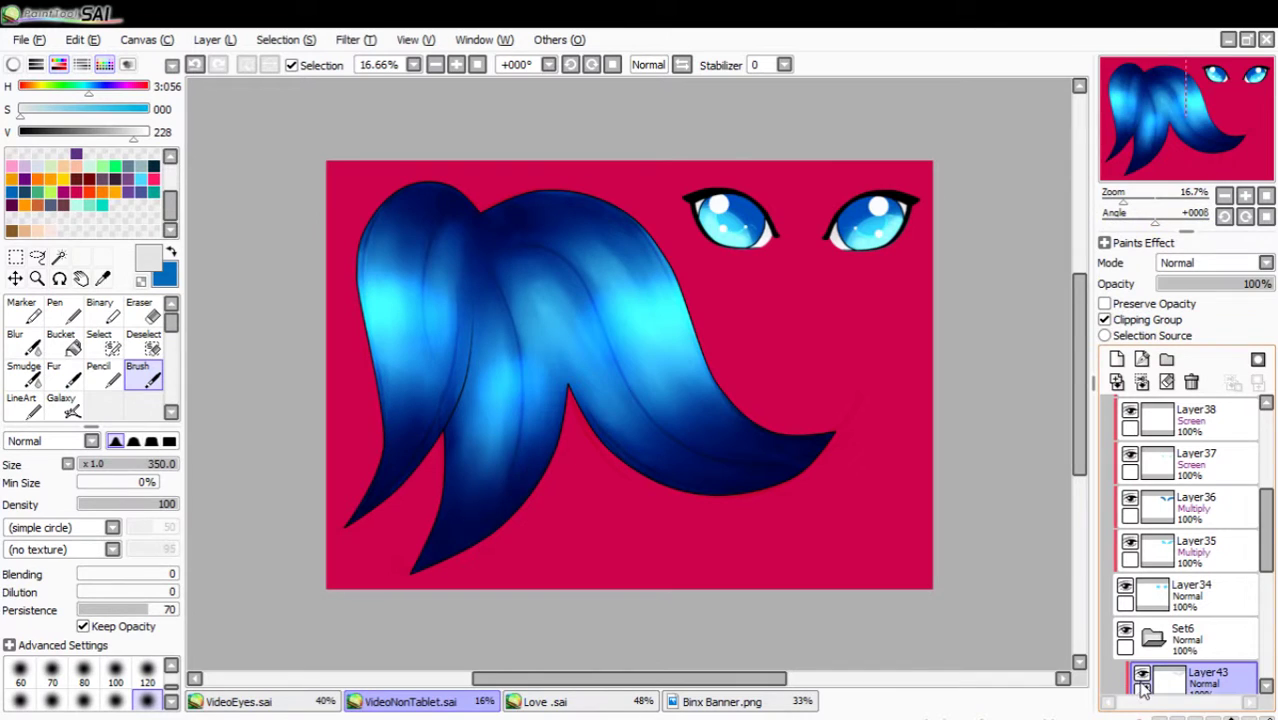
{"action": "left_click", "coordinate": [1143, 676]}
{"action": "left_click", "coordinate": [1143, 676]}
{"action": "left_click", "coordinate": [1143, 676]}
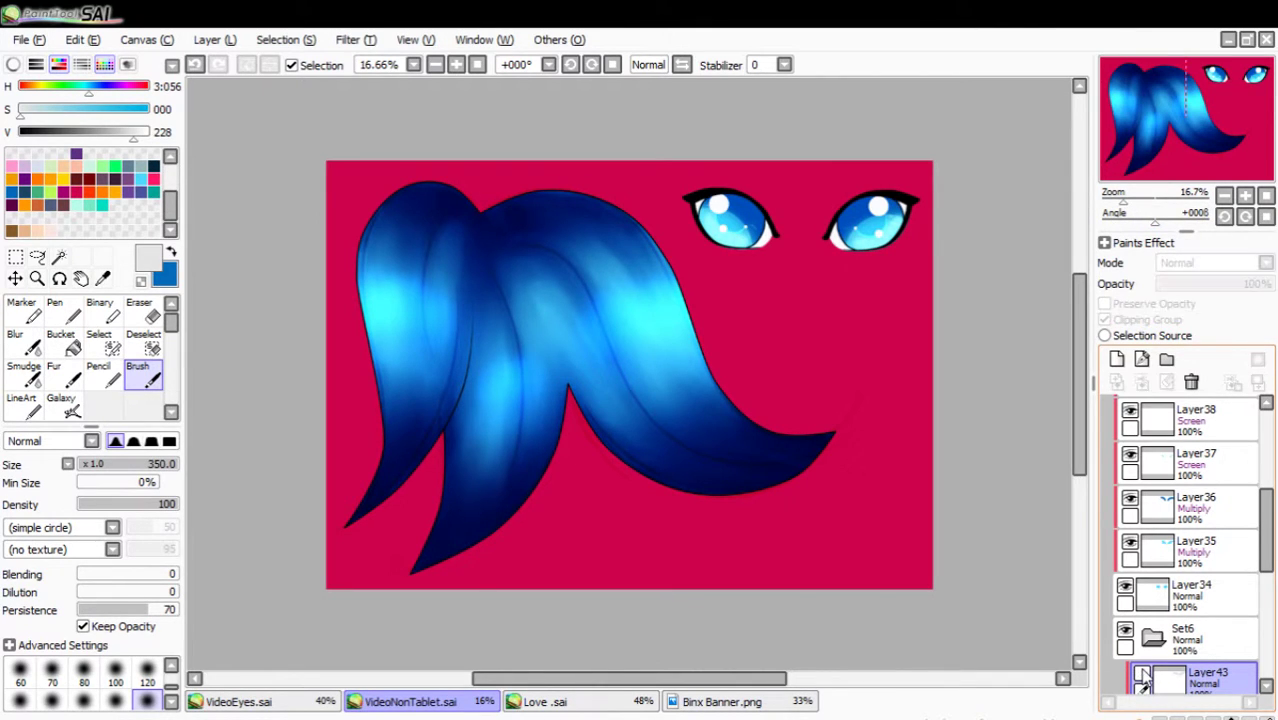
{"action": "left_click", "coordinate": [1143, 676]}
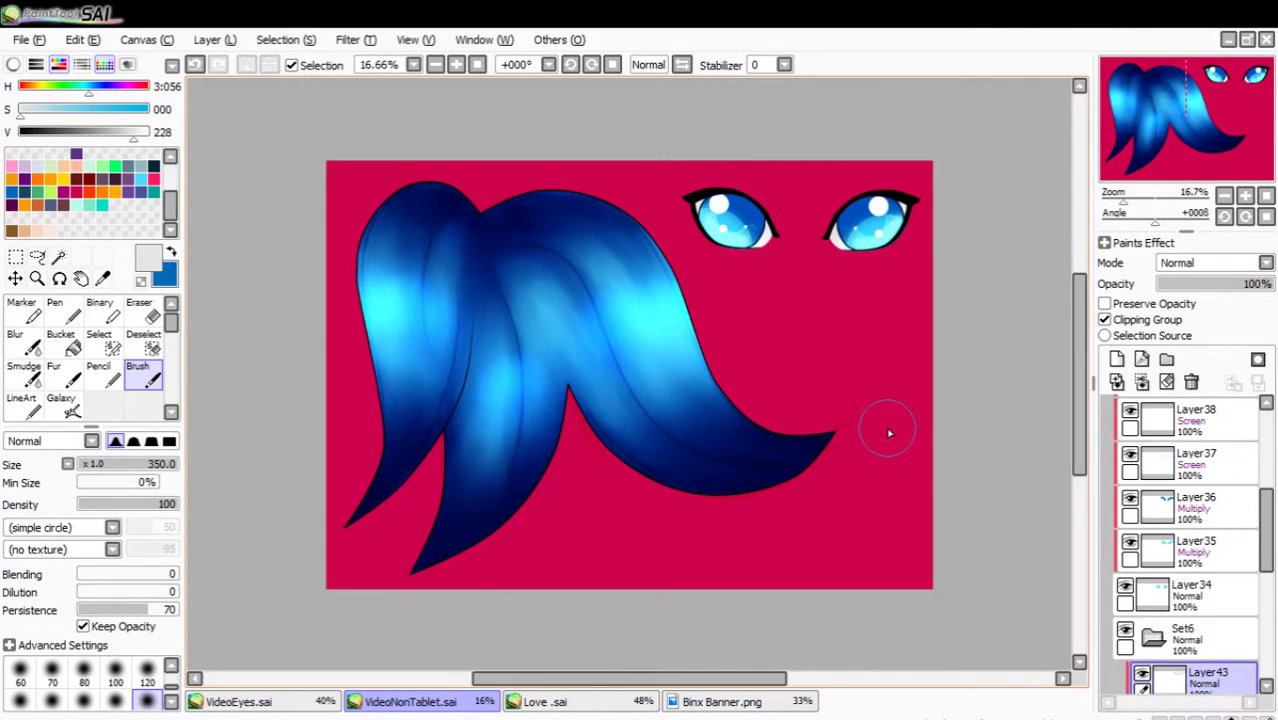